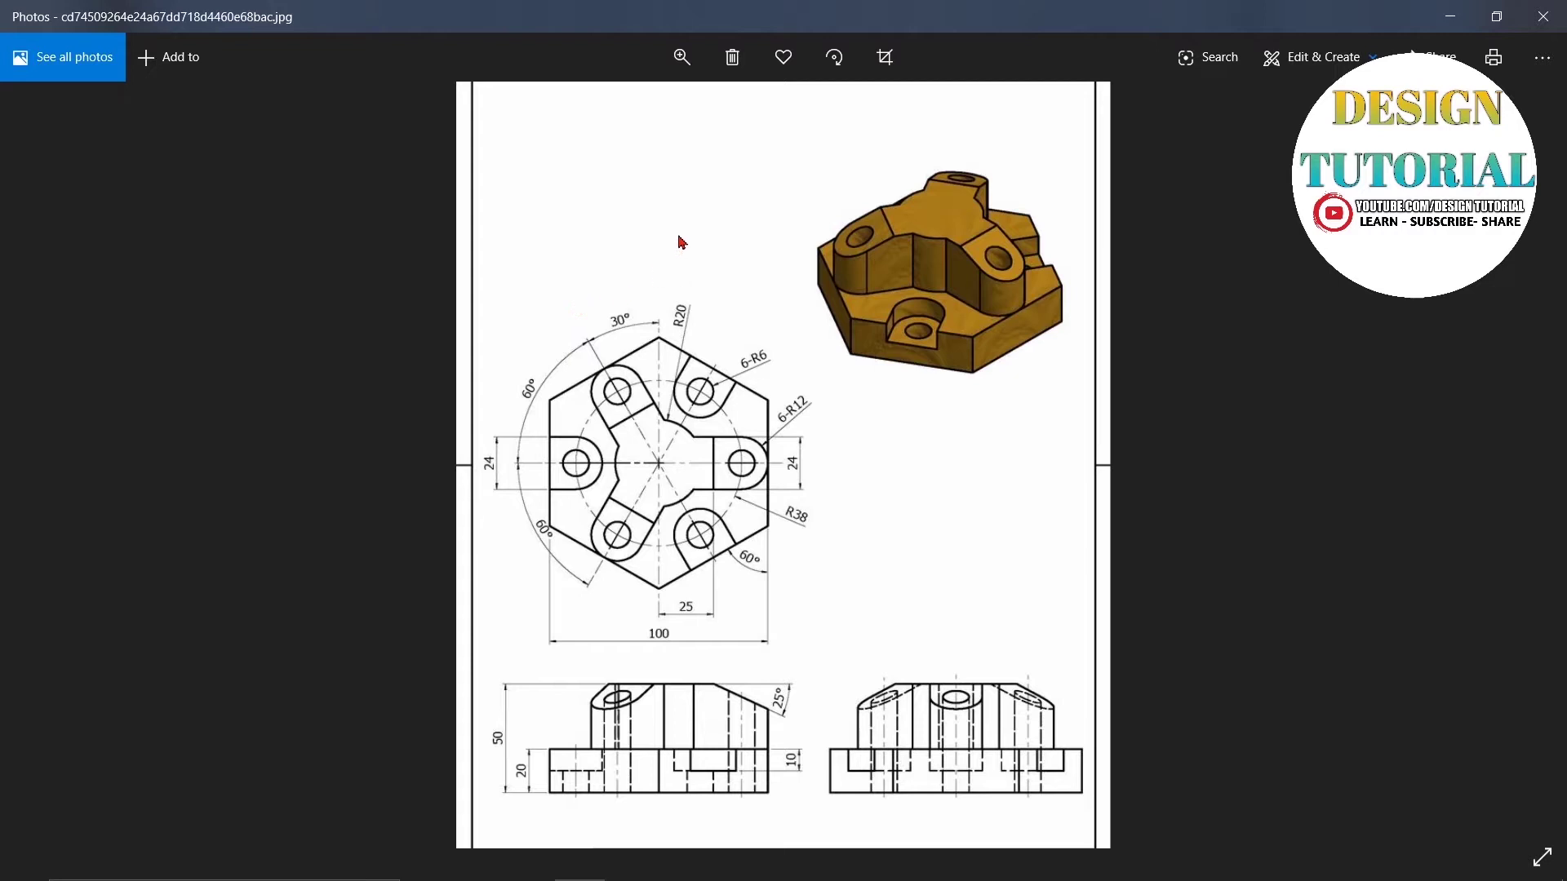
Step: Zoom slightly into the dimensioned reference drawing in Photos
{"action": "left_click", "coordinate": [682, 57]}
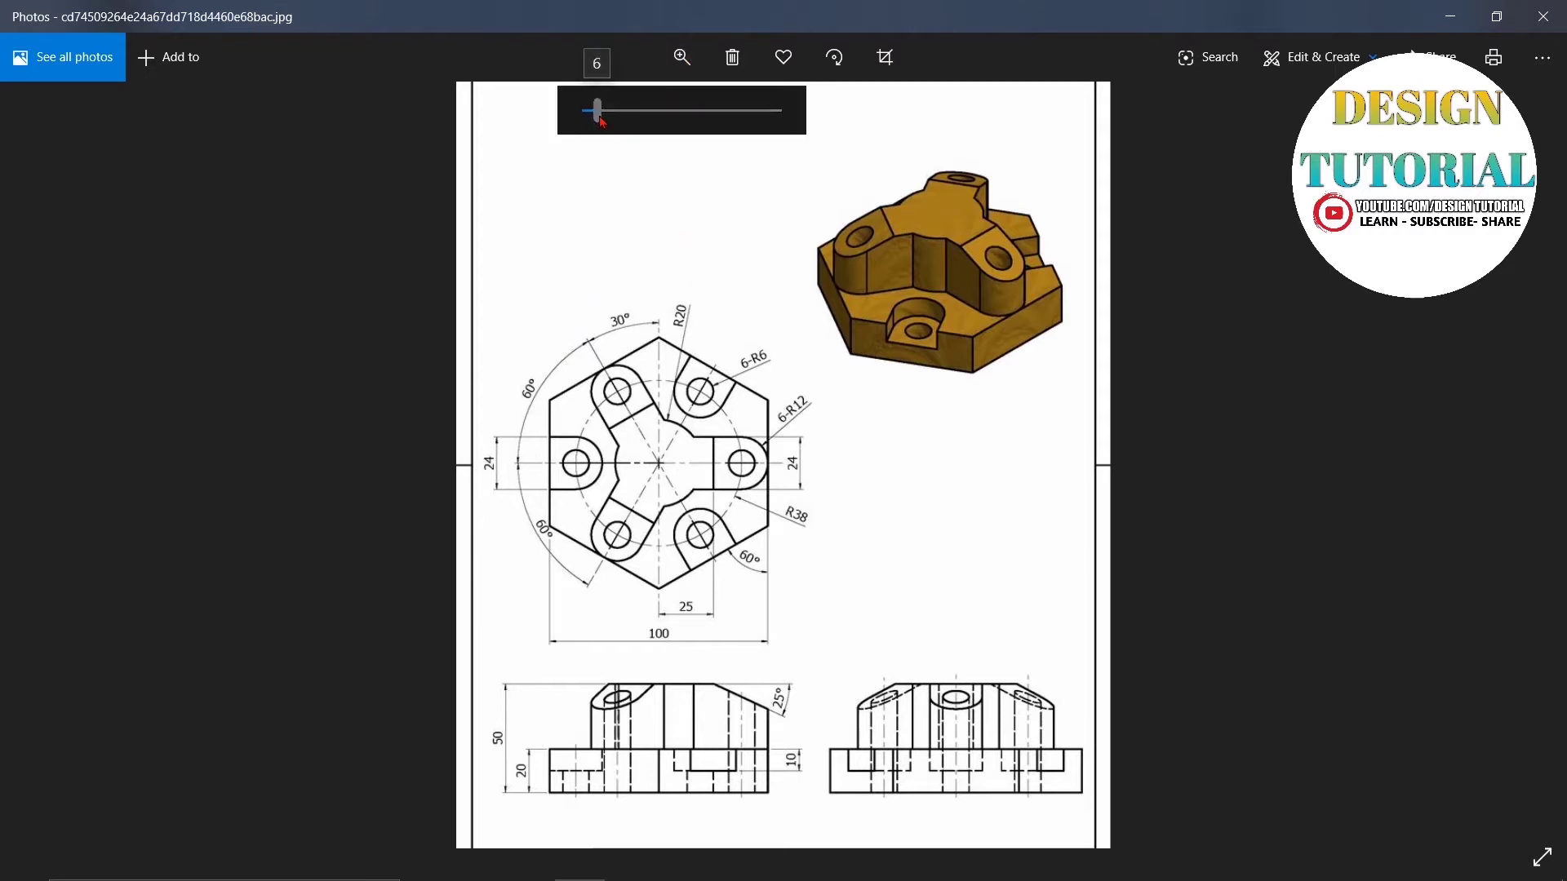
{"action": "left_click_drag", "start_coordinate": [598, 114], "coordinate": [602, 114]}
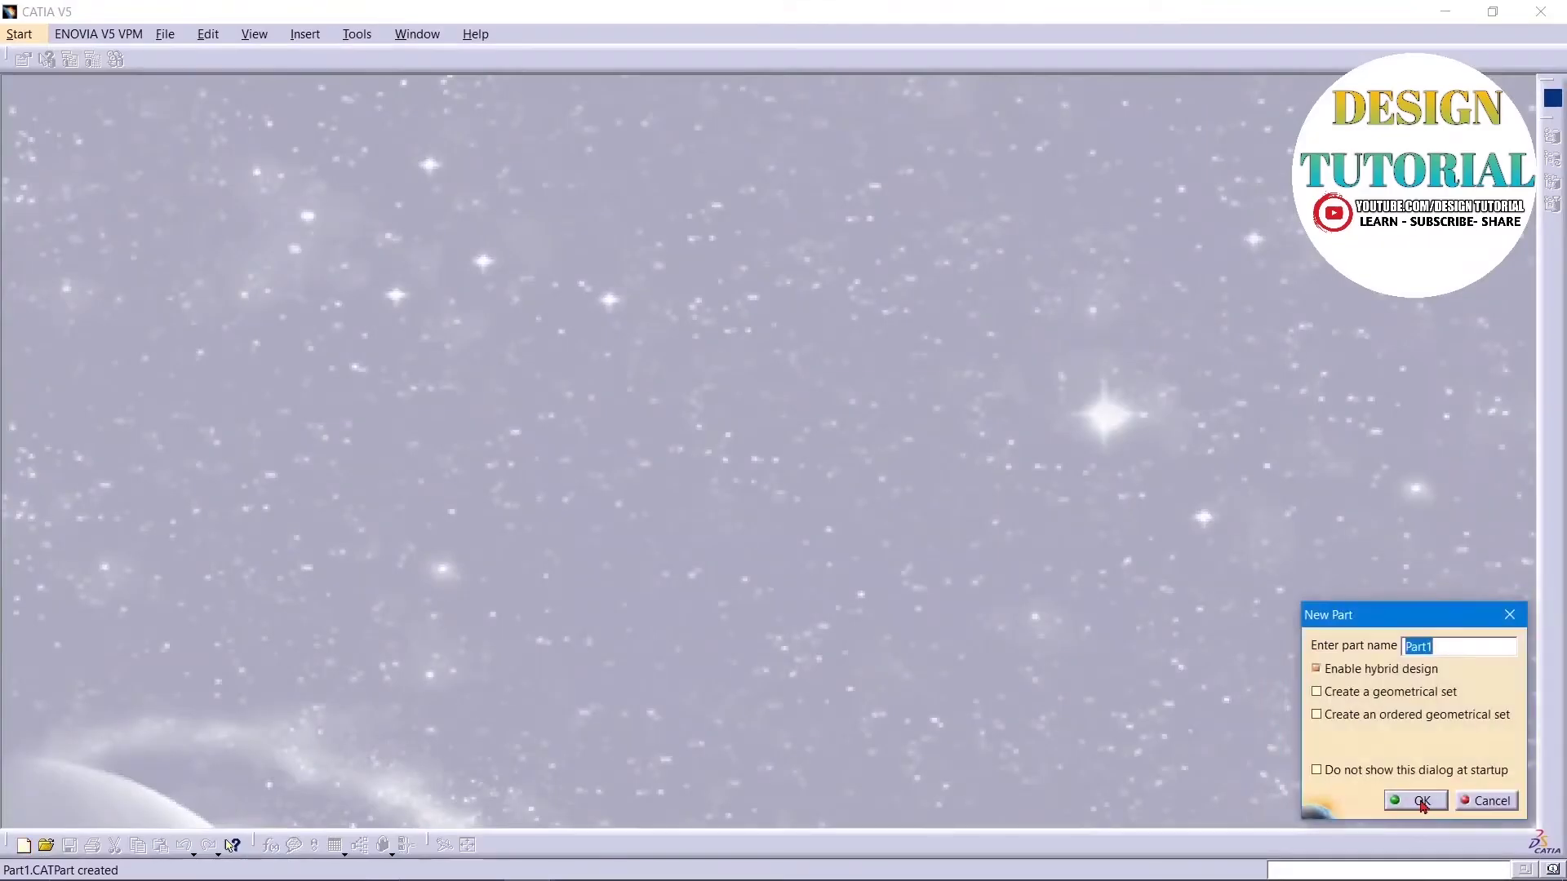
Step: Create Part1, sketch on the xy plane and draw a hexagon centred at the origin
{"action": "left_click", "coordinate": [1416, 804]}
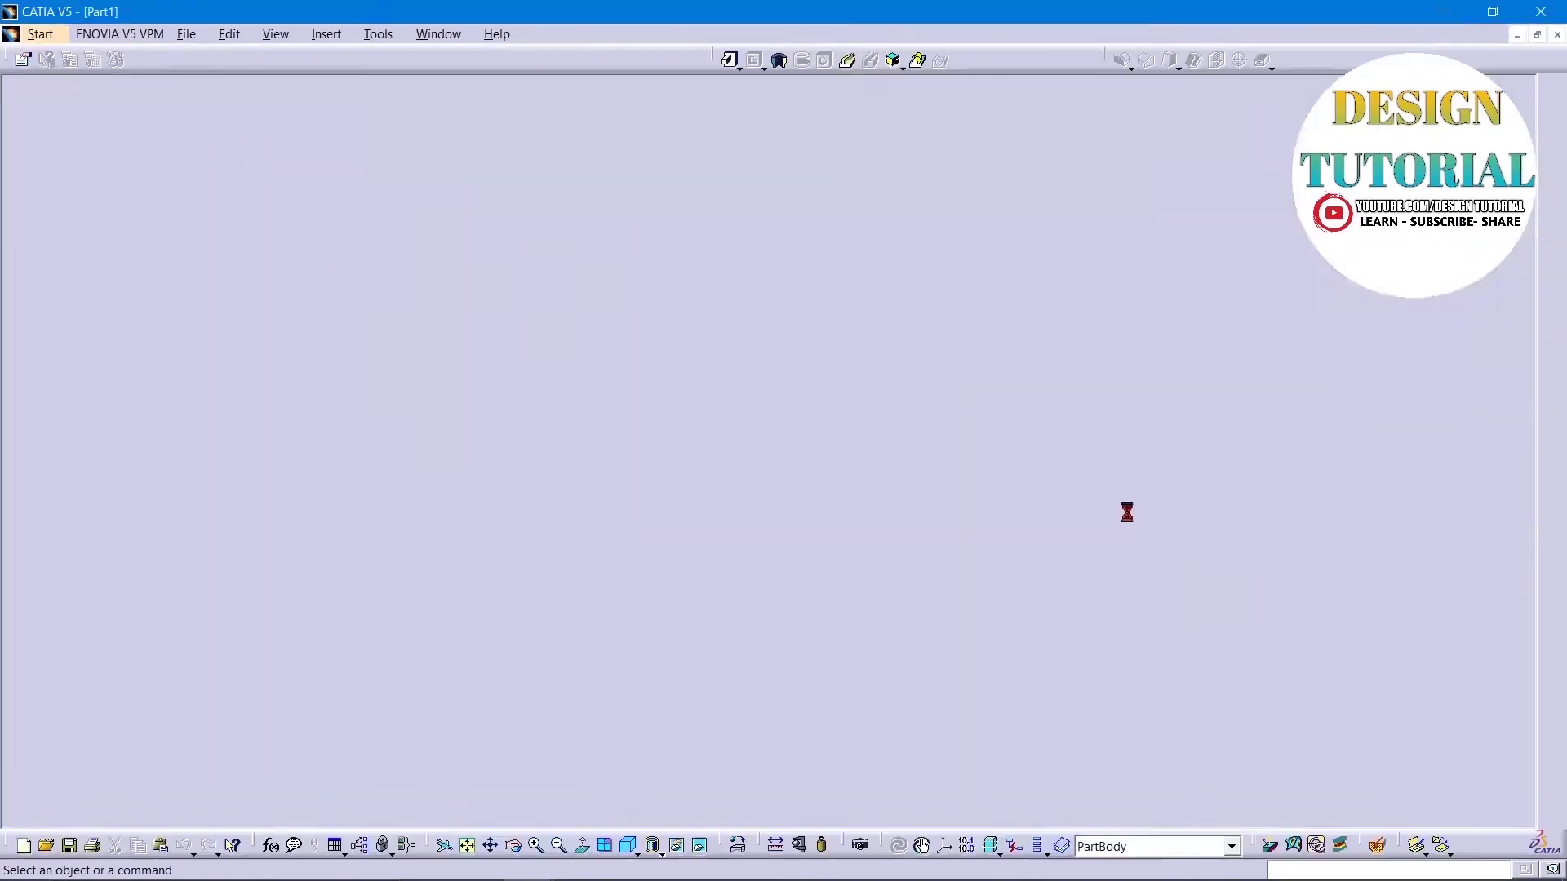
{"action": "left_click", "coordinate": [795, 457]}
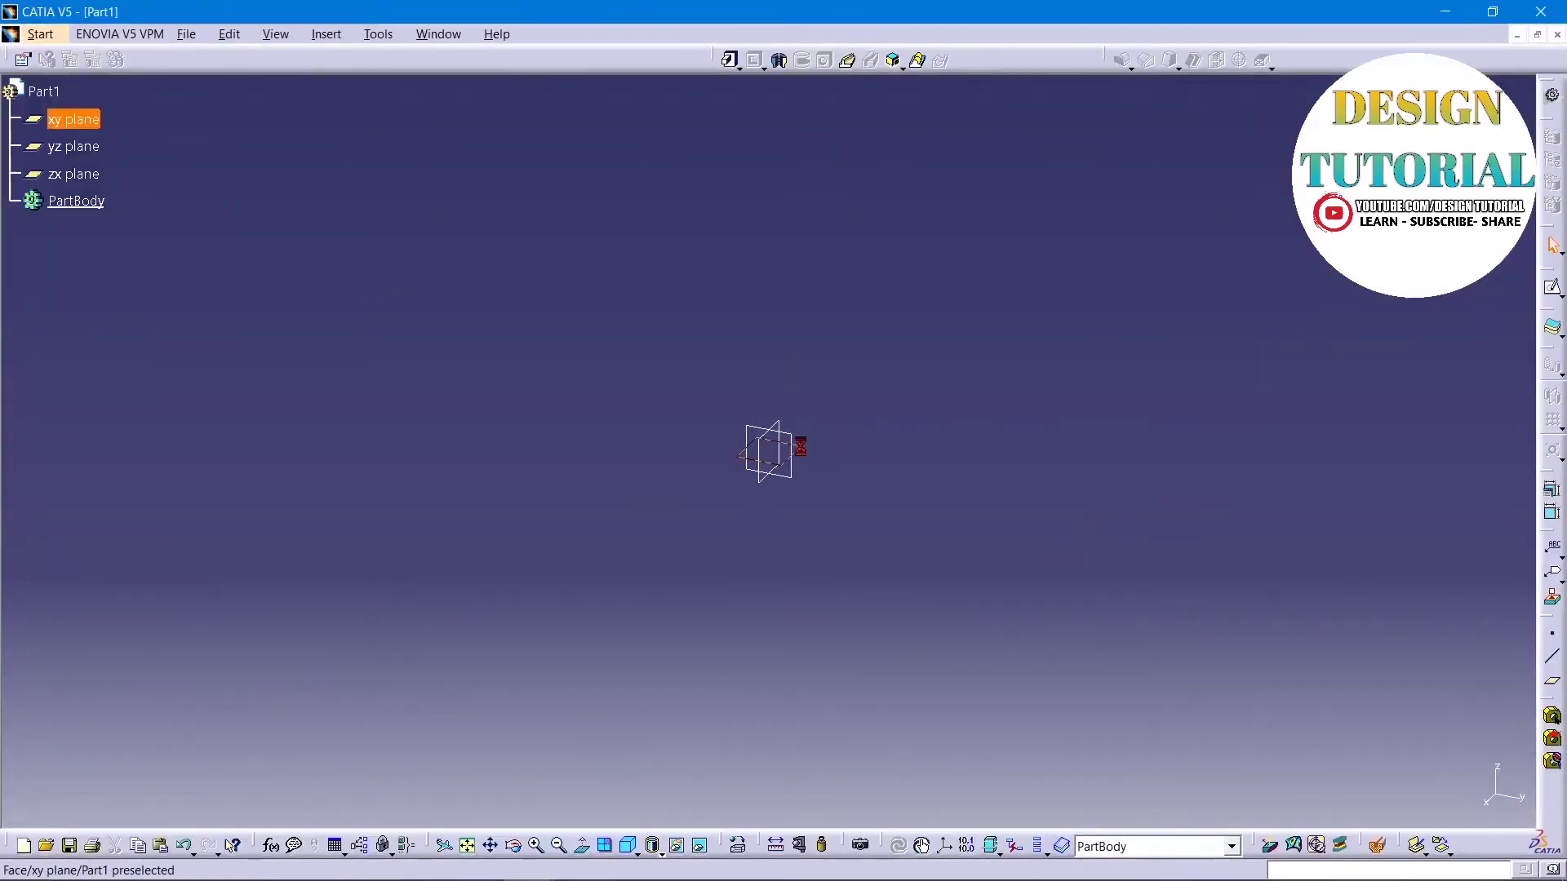
{"action": "left_click", "coordinate": [1552, 288]}
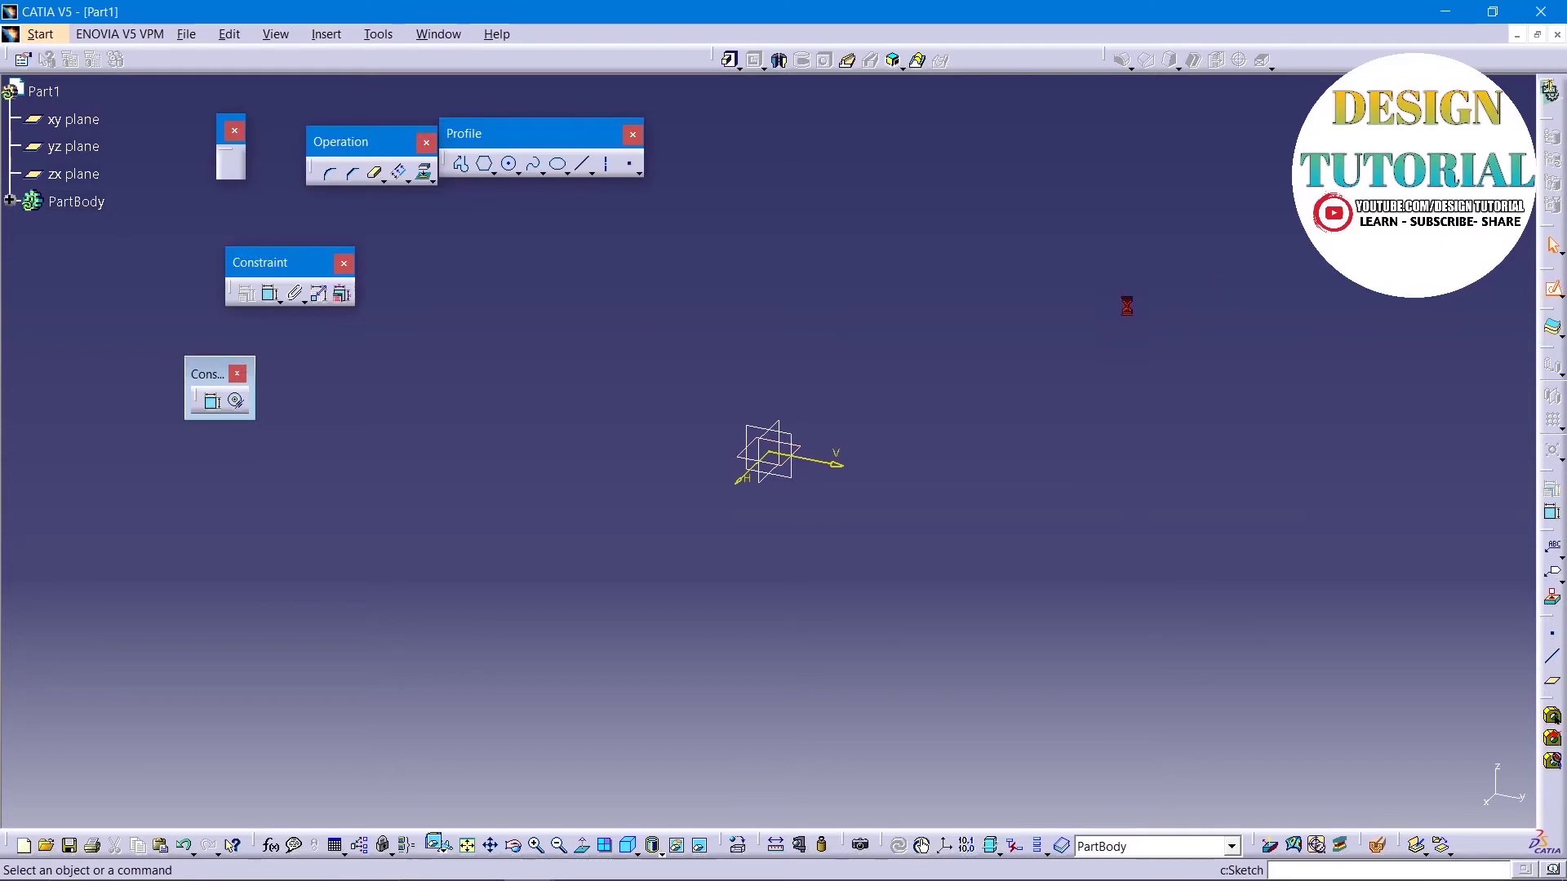
{"action": "left_click", "coordinate": [493, 172]}
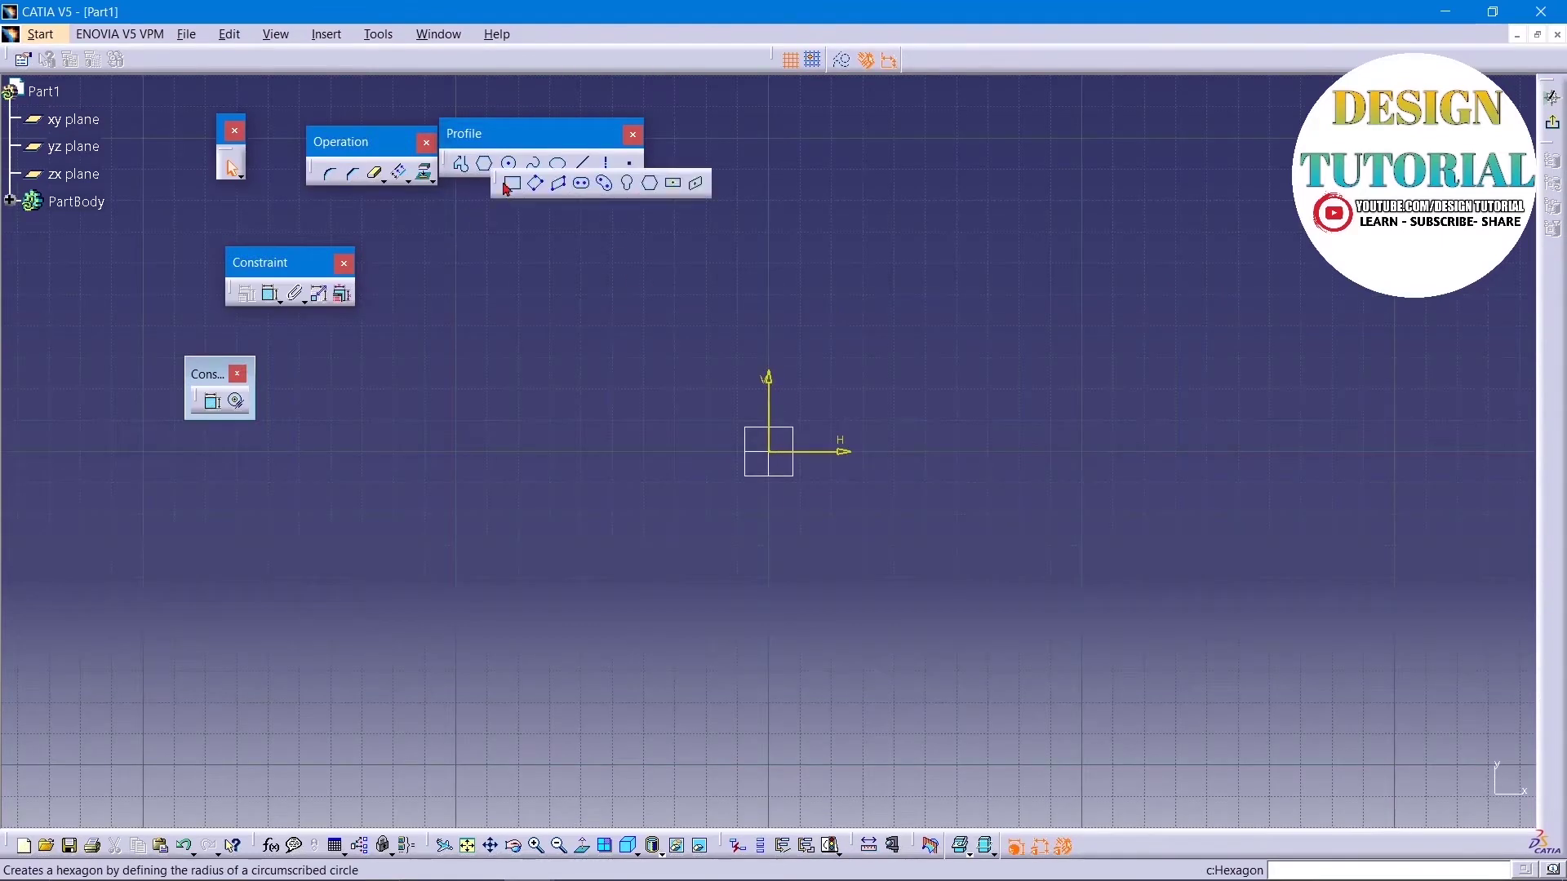
{"action": "left_click", "coordinate": [650, 183]}
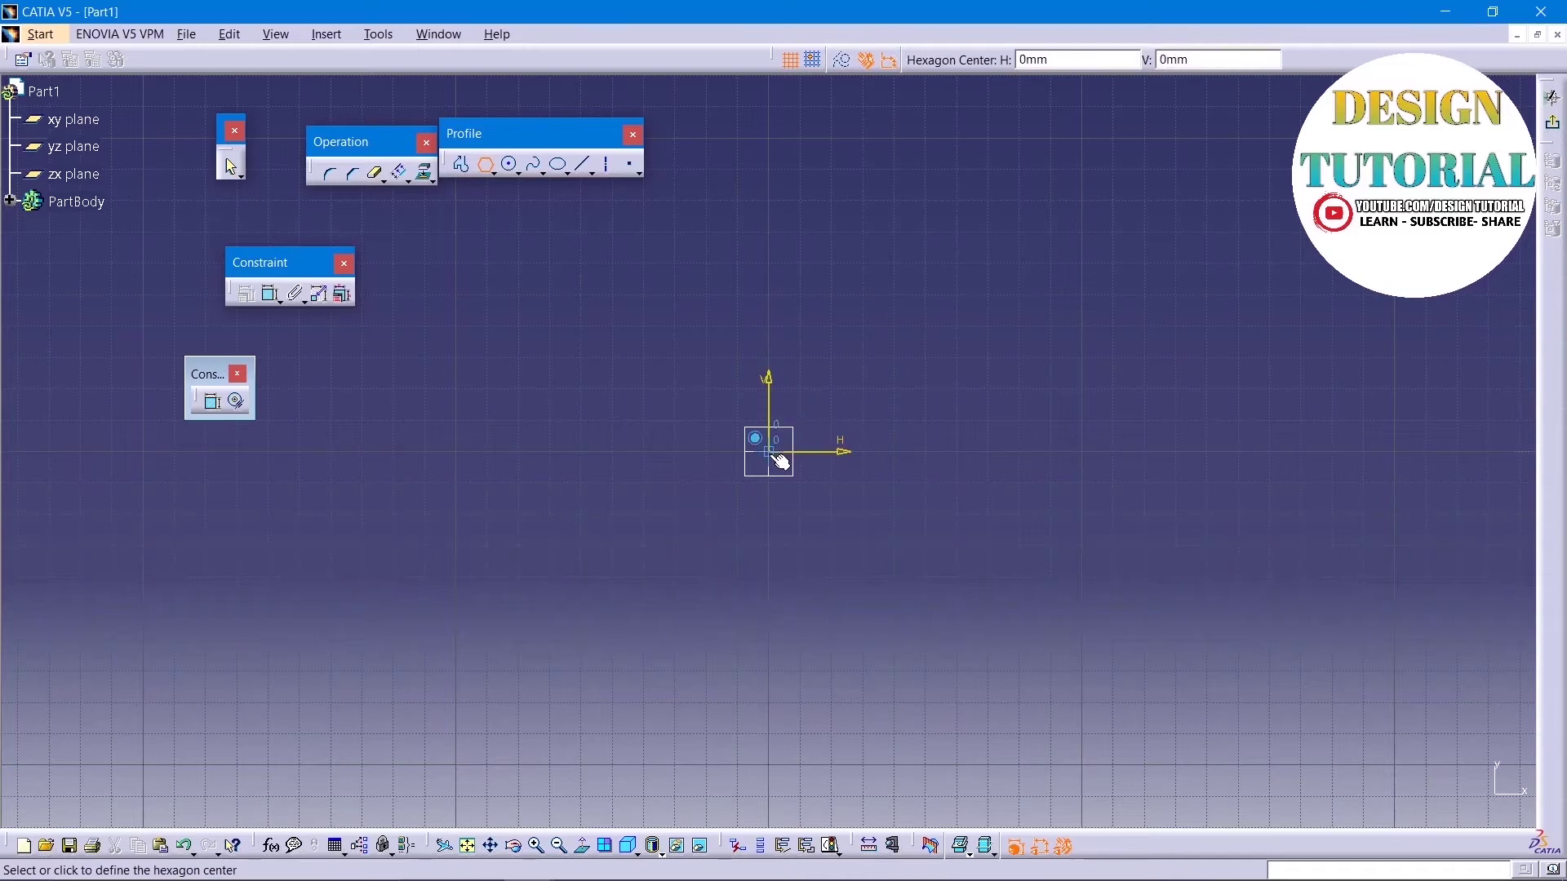
{"action": "left_click", "coordinate": [779, 455]}
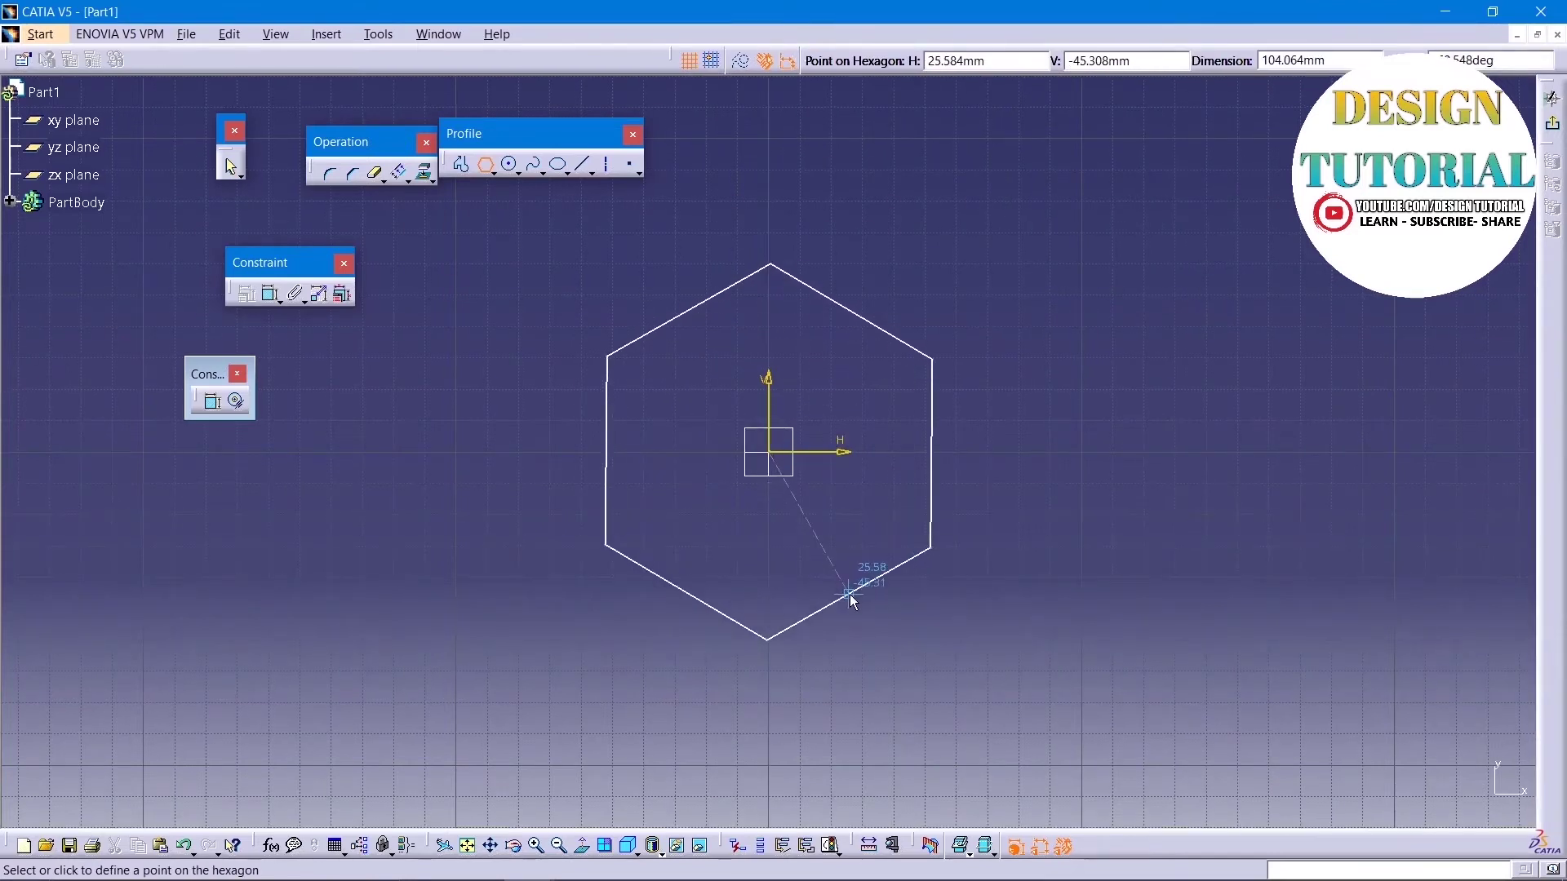
{"action": "left_click", "coordinate": [851, 602]}
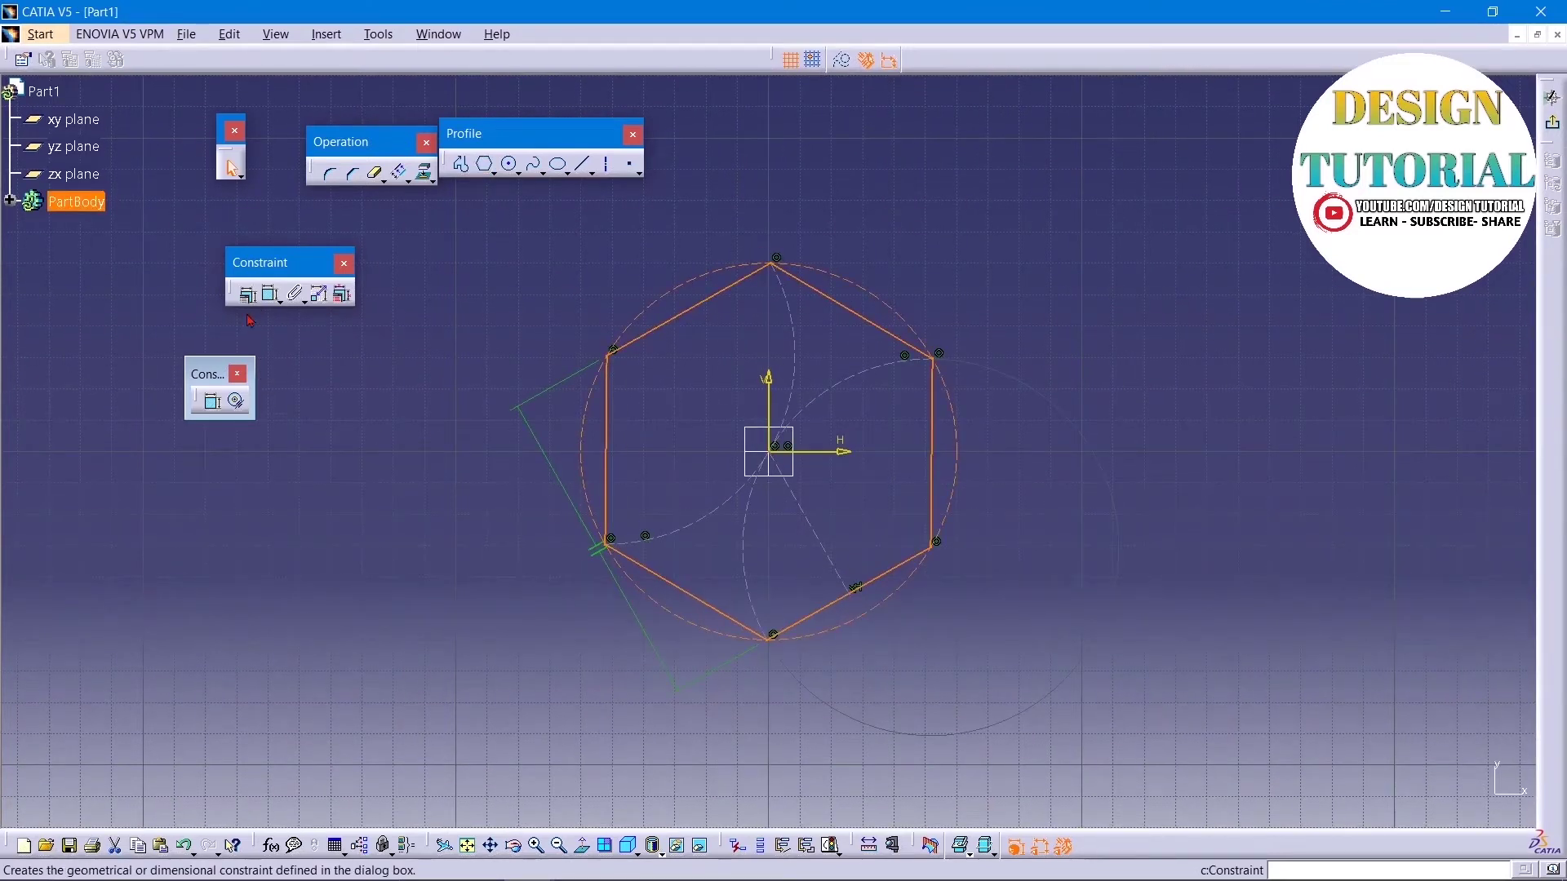
Step: Dimension the hexagon 100 mm across the flats
{"action": "left_click", "coordinate": [213, 403]}
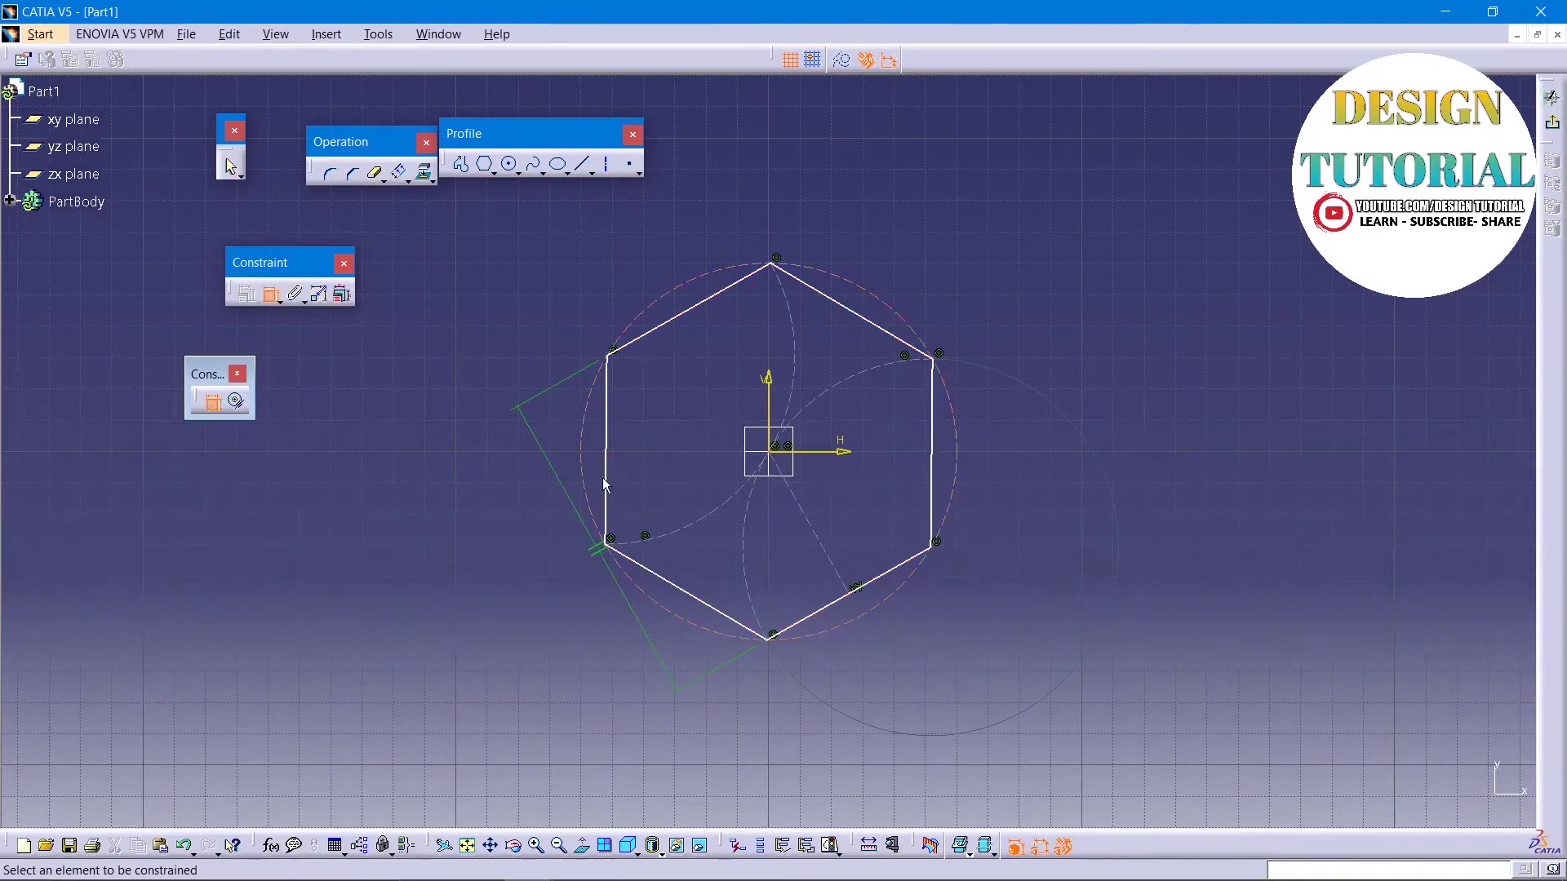
{"action": "left_click", "coordinate": [611, 414]}
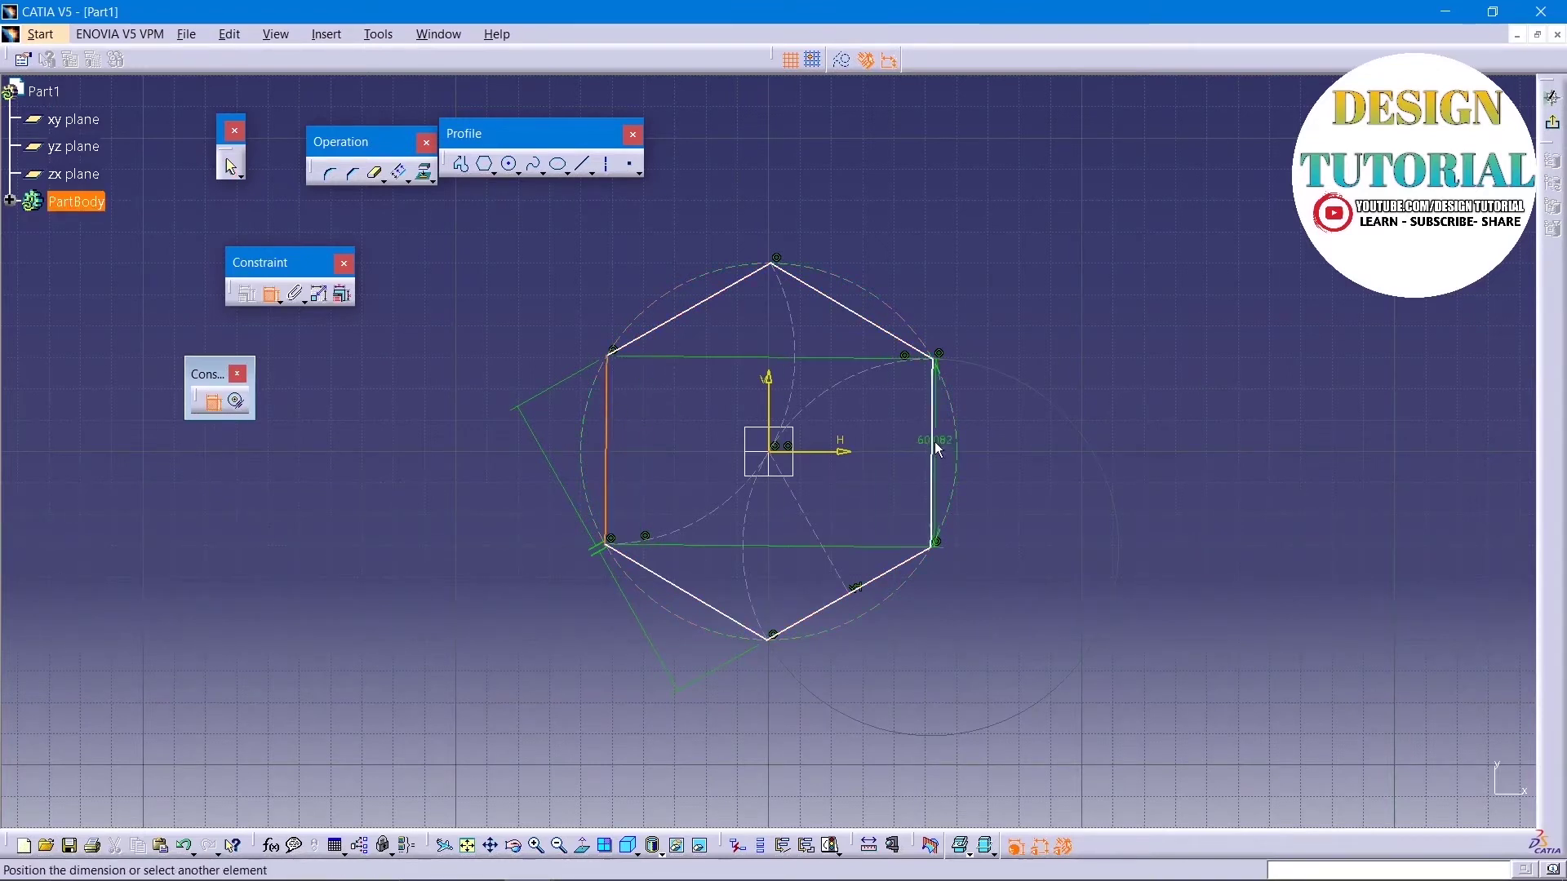
{"action": "left_click", "coordinate": [938, 440]}
{"action": "left_click", "coordinate": [820, 227]}
{"action": "double_click", "coordinate": [819, 227]}
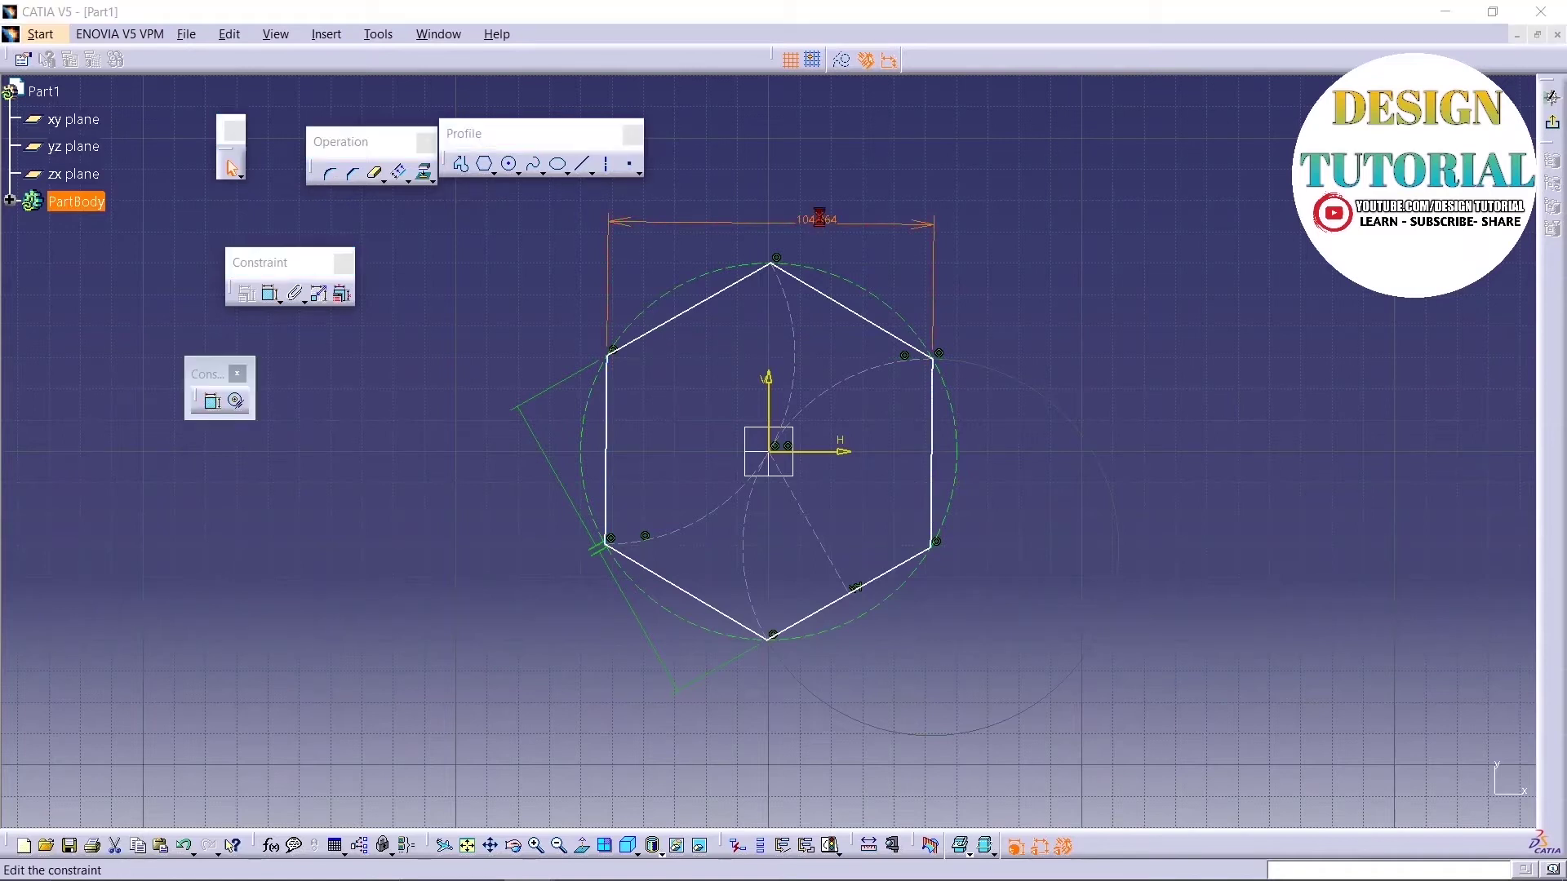
{"action": "type", "text": "100"}
{"action": "key", "text": "Return"}
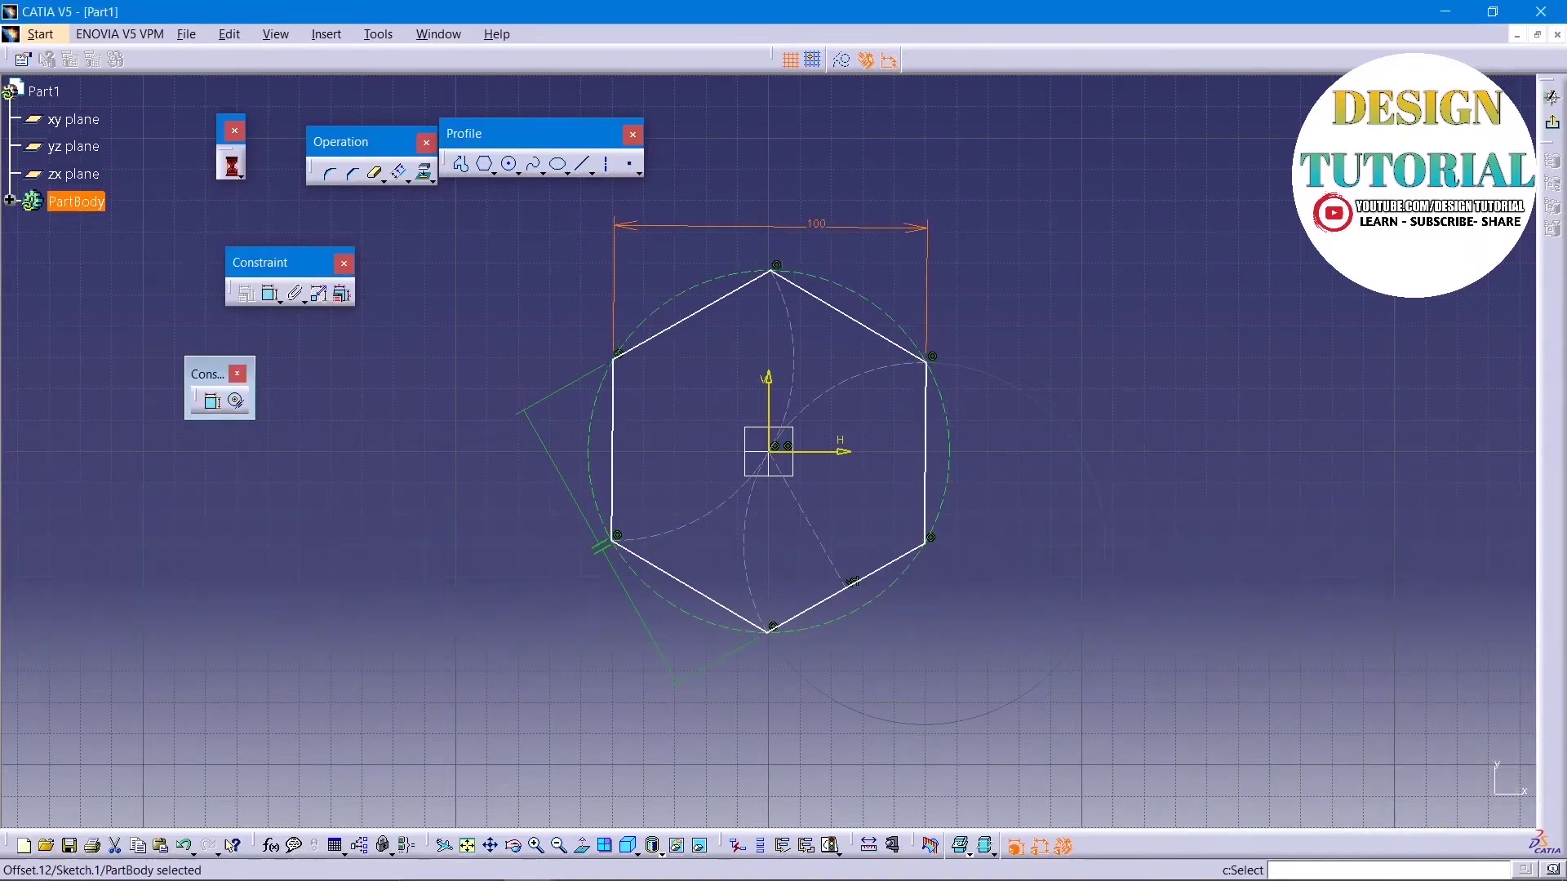
Step: Constrain the hexagon's left edge to be vertical
{"action": "left_click", "coordinate": [621, 448]}
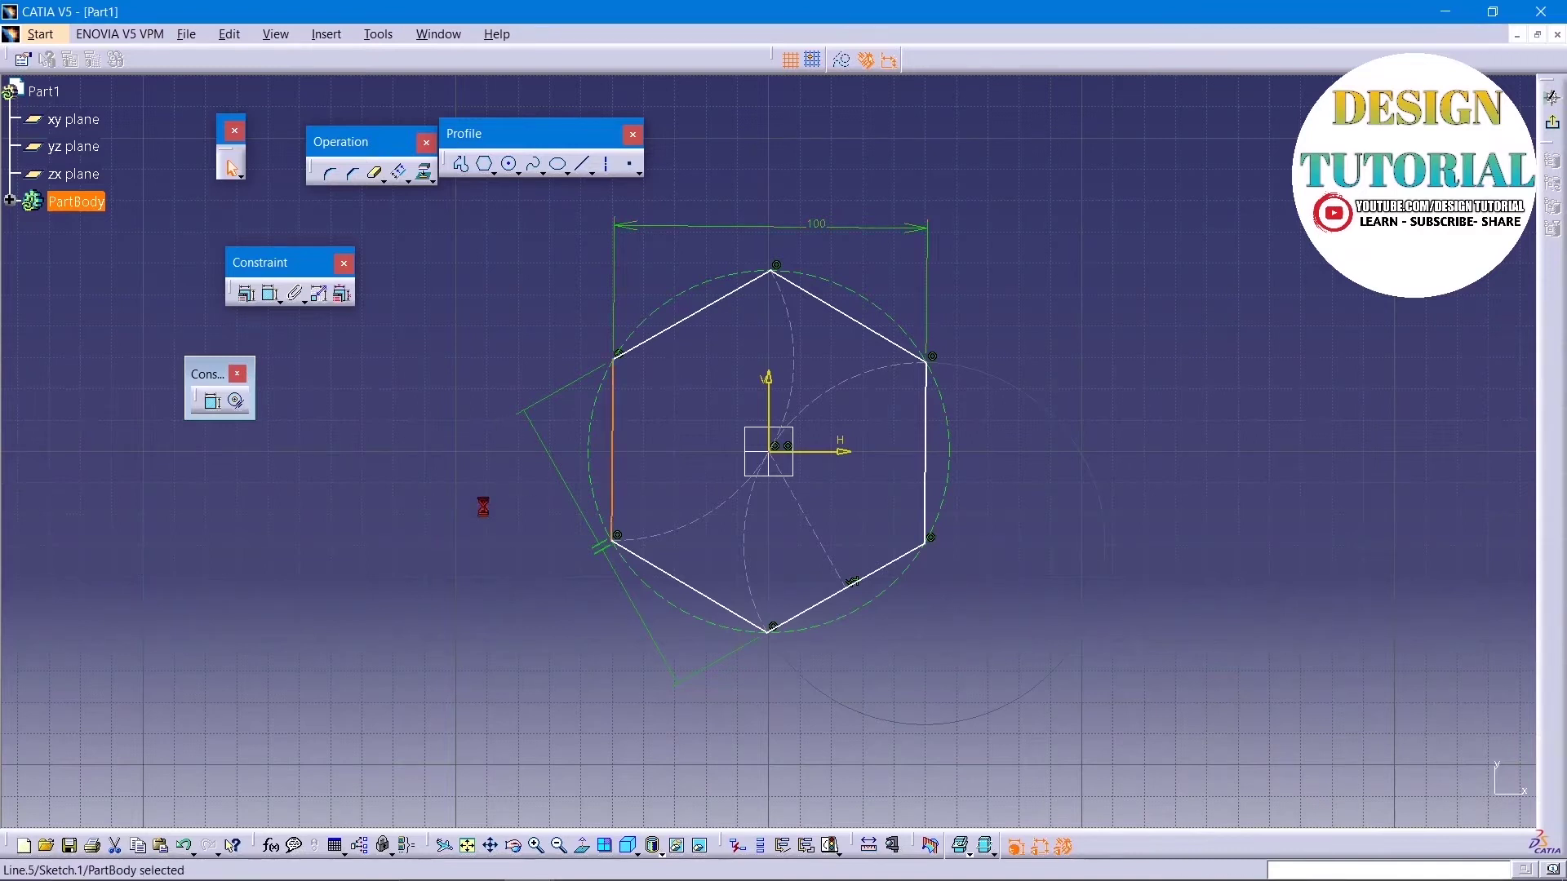
{"action": "left_click", "coordinate": [246, 293]}
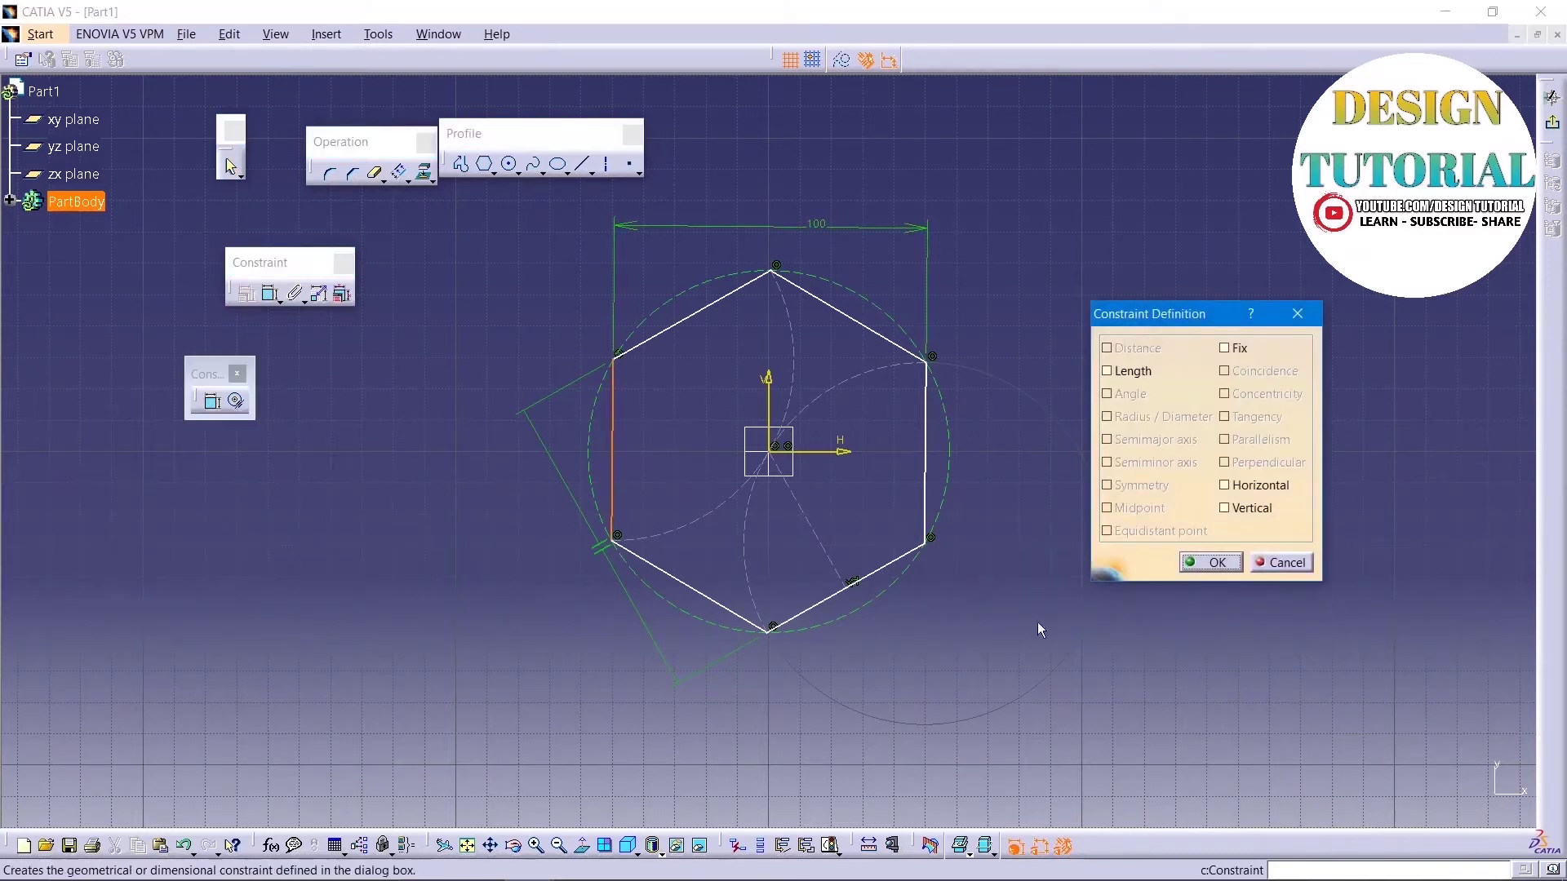
{"action": "left_click", "coordinate": [1240, 511]}
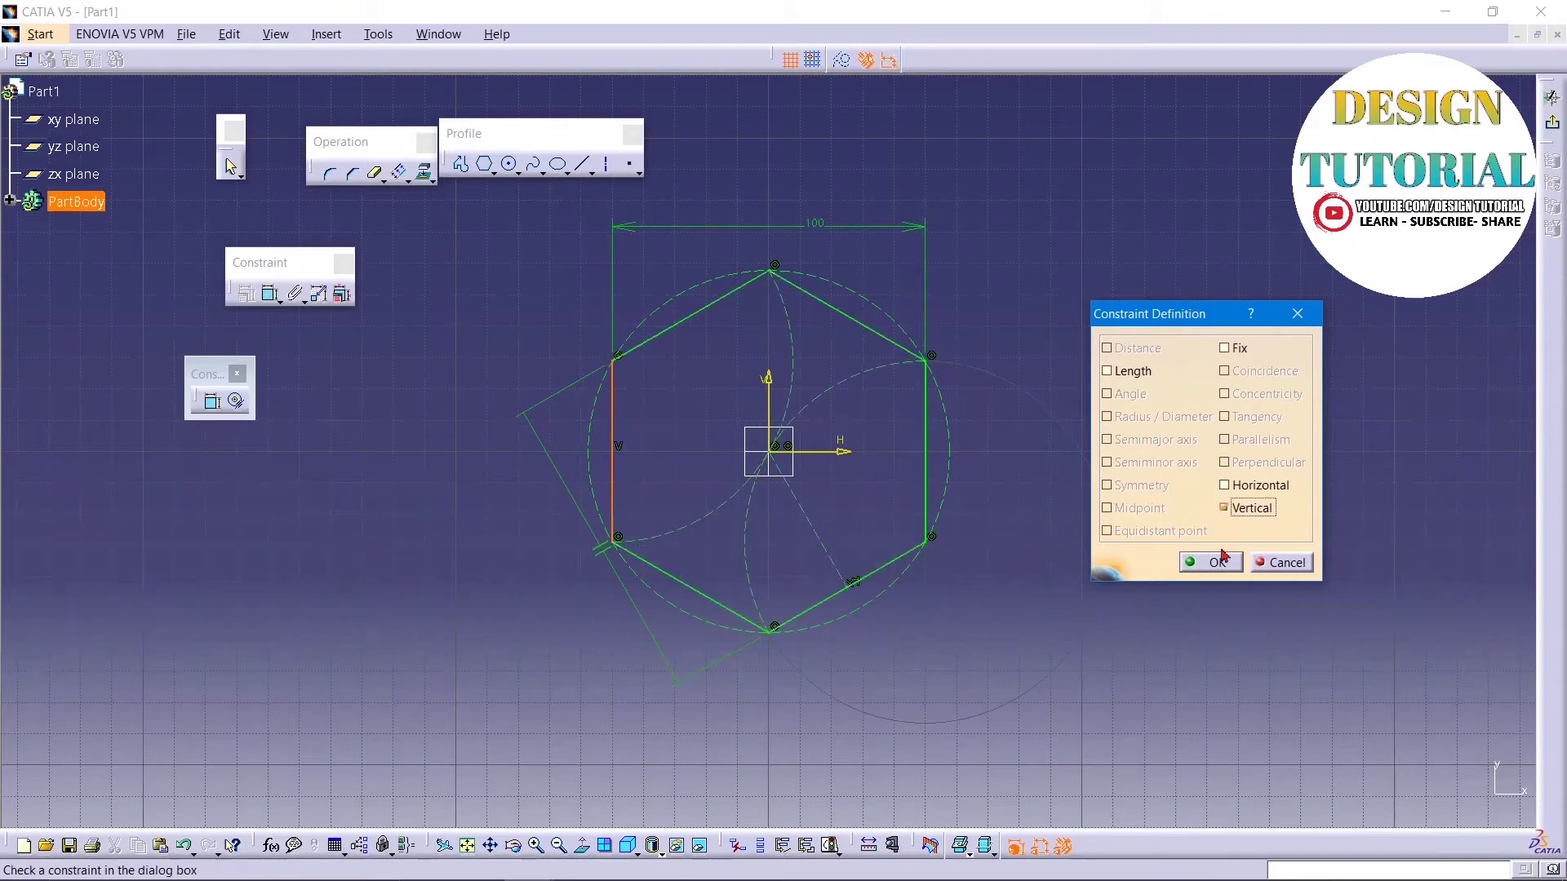
{"action": "left_click", "coordinate": [1212, 563]}
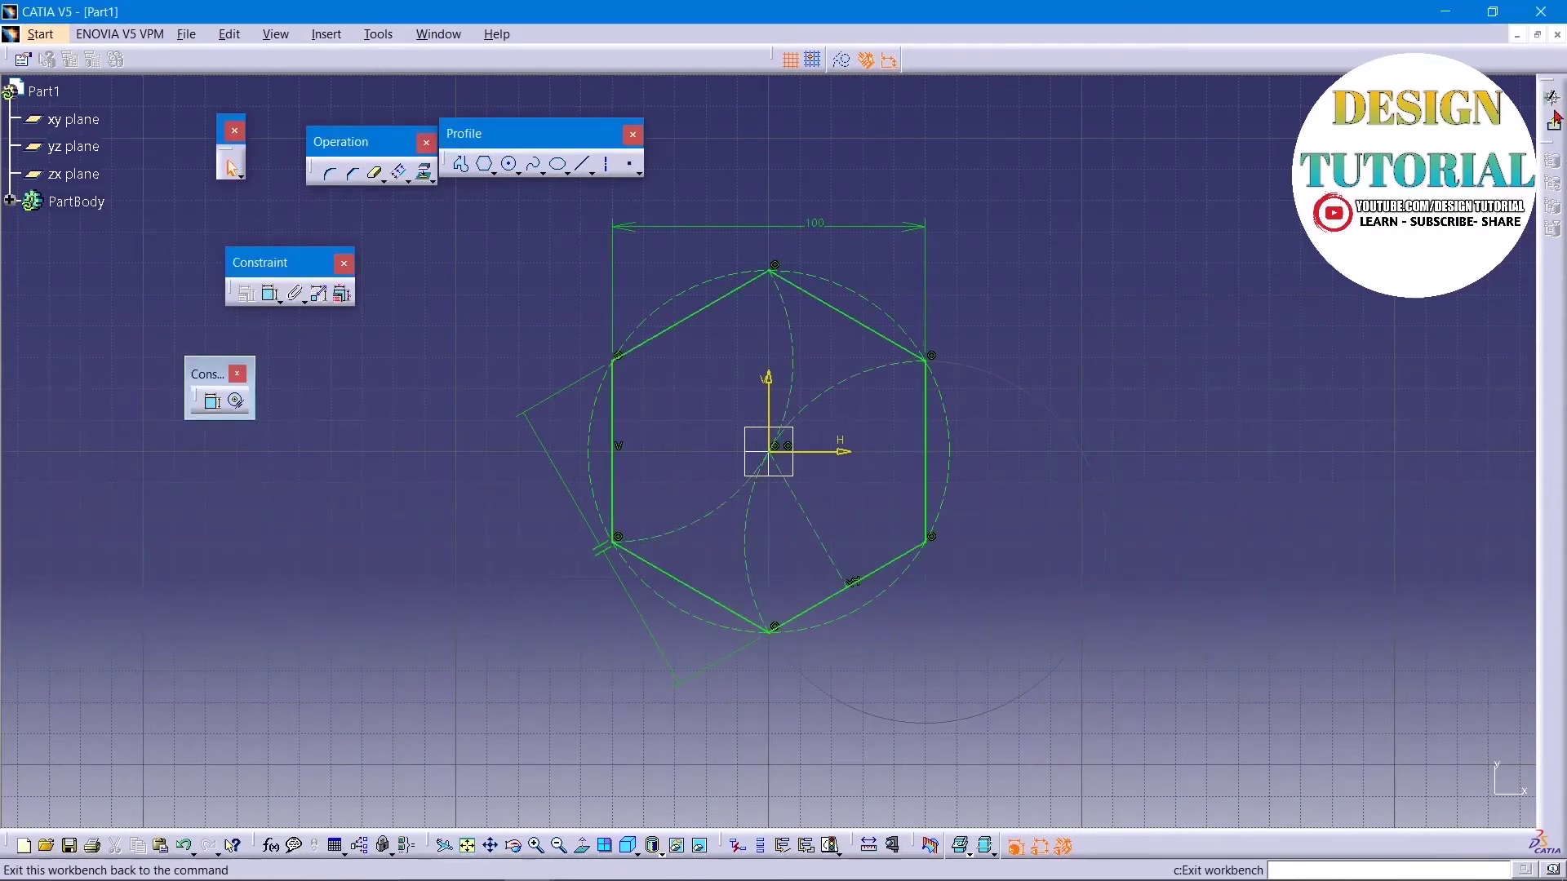
Step: Pad the hexagon 20 mm thick and start a new sketch on its top face
{"action": "left_click", "coordinate": [1552, 97]}
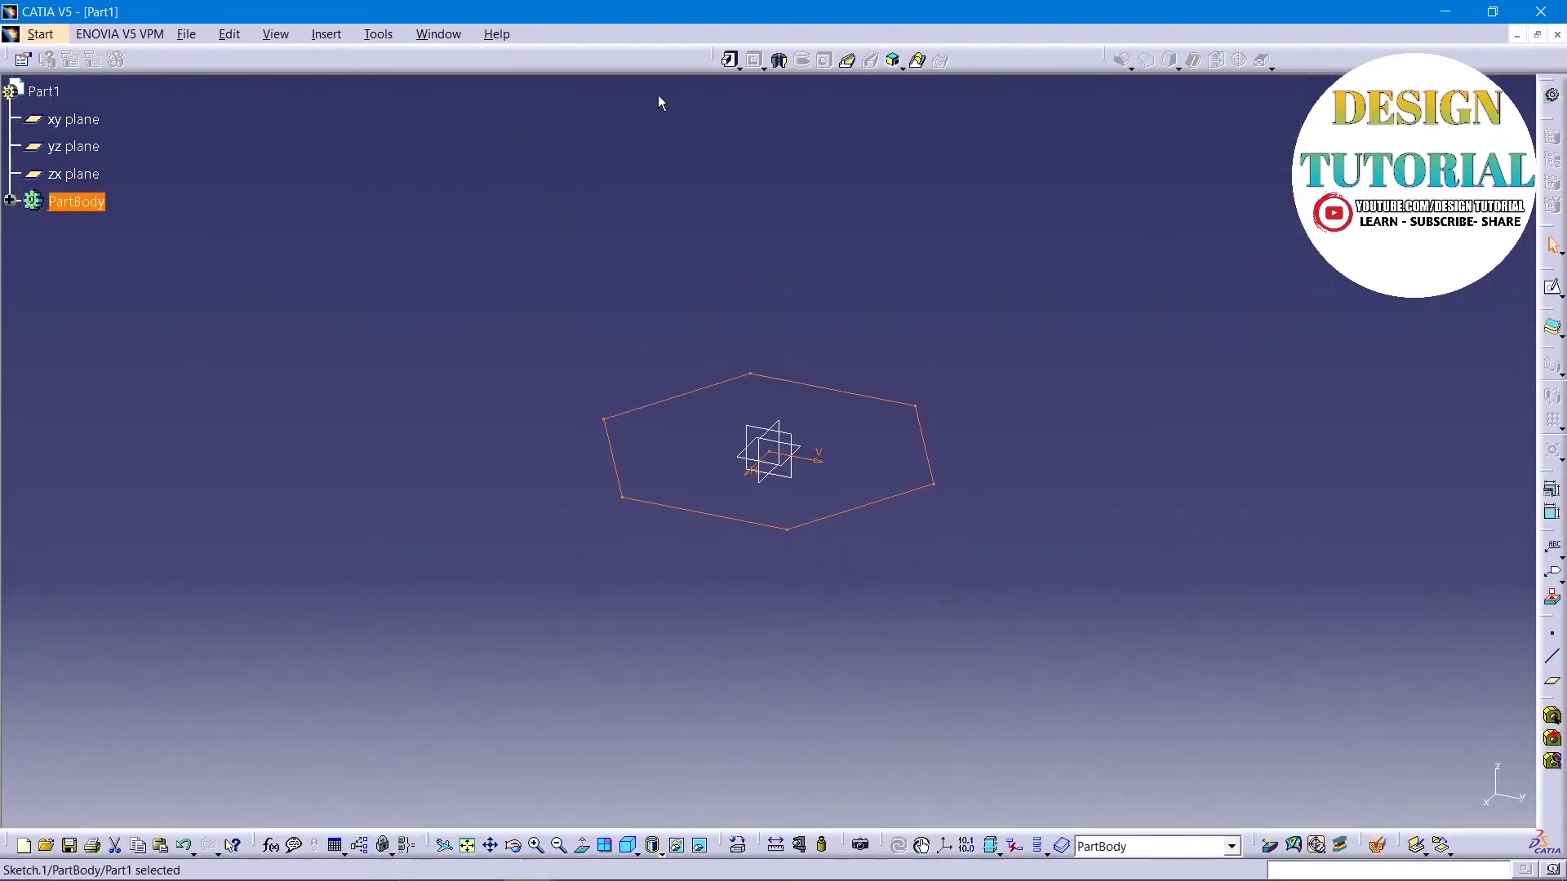
{"action": "left_click", "coordinate": [727, 61]}
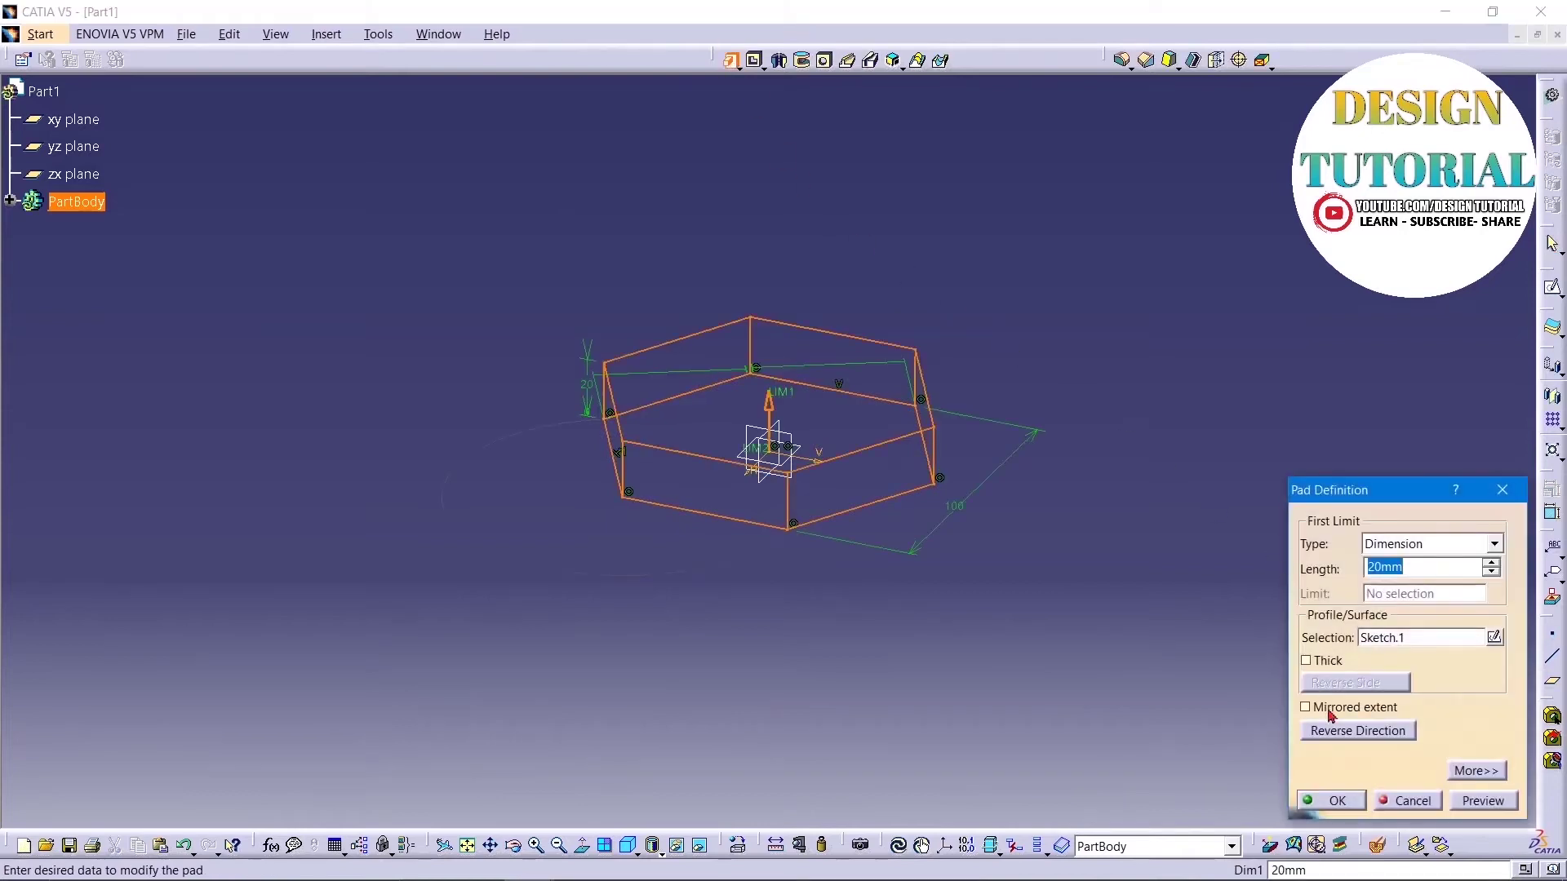
{"action": "left_click", "coordinate": [1336, 800]}
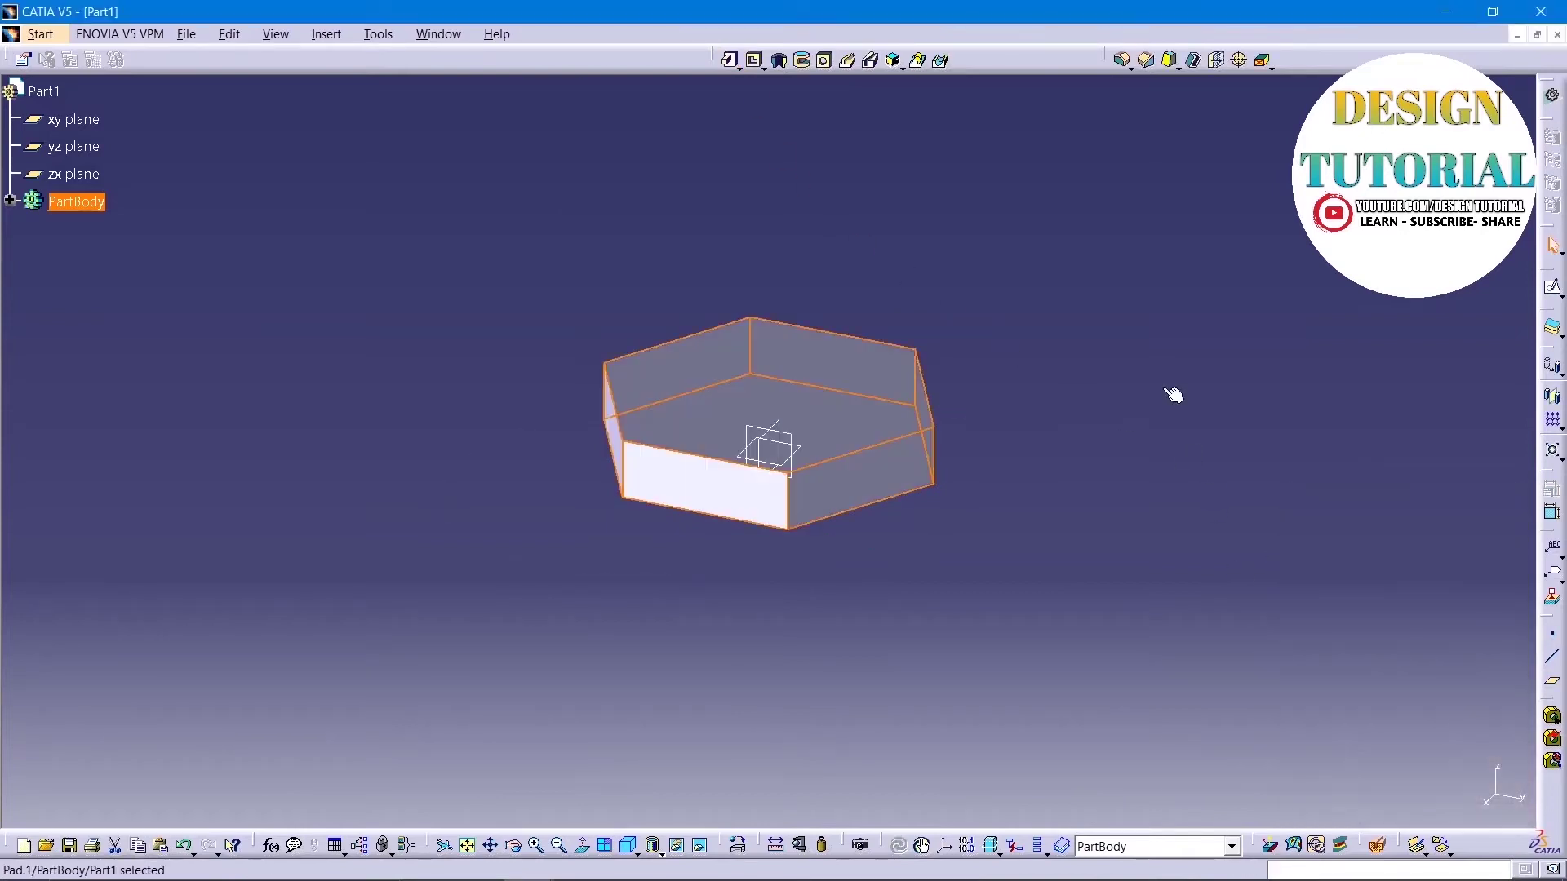
{"action": "left_click", "coordinate": [892, 390]}
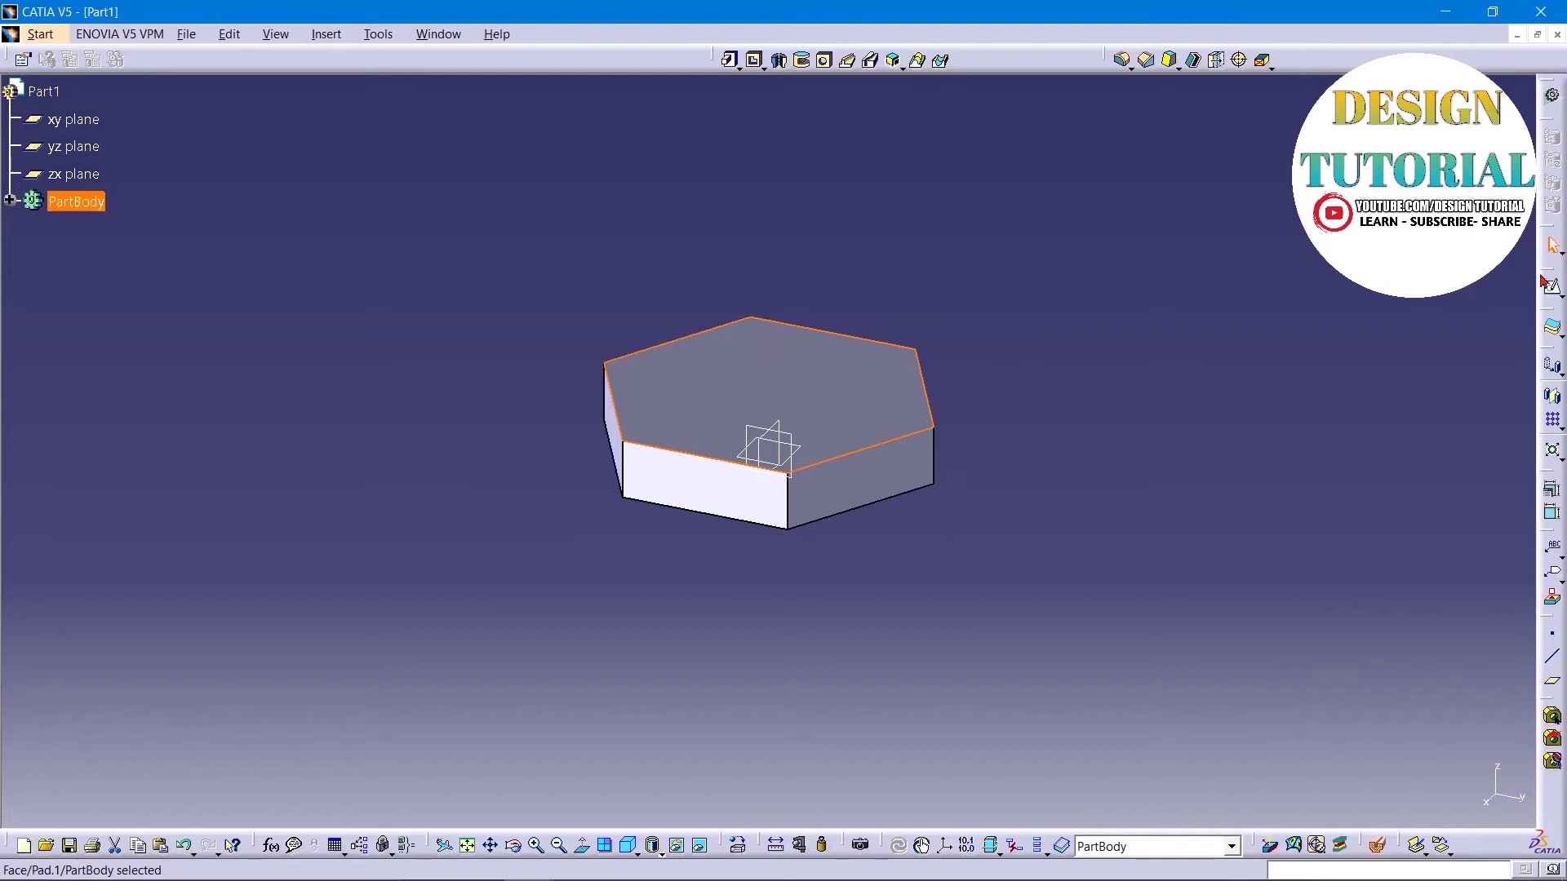
{"action": "left_click", "coordinate": [1553, 290]}
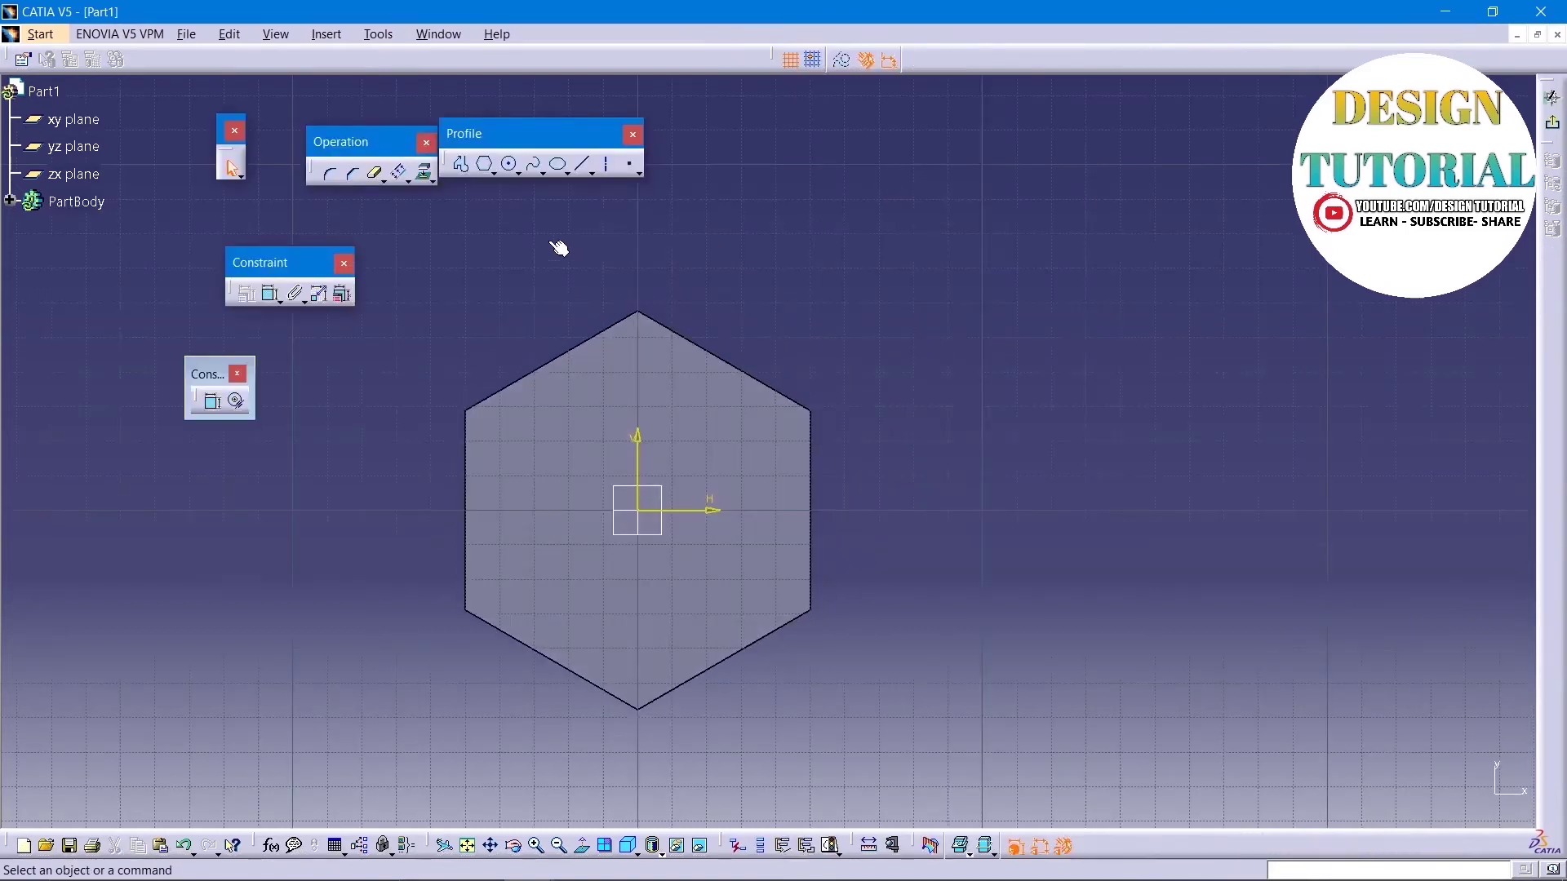
Step: Draw a circle centred at the origin inside the hexagon and dimension its diameter
{"action": "left_click", "coordinate": [508, 164]}
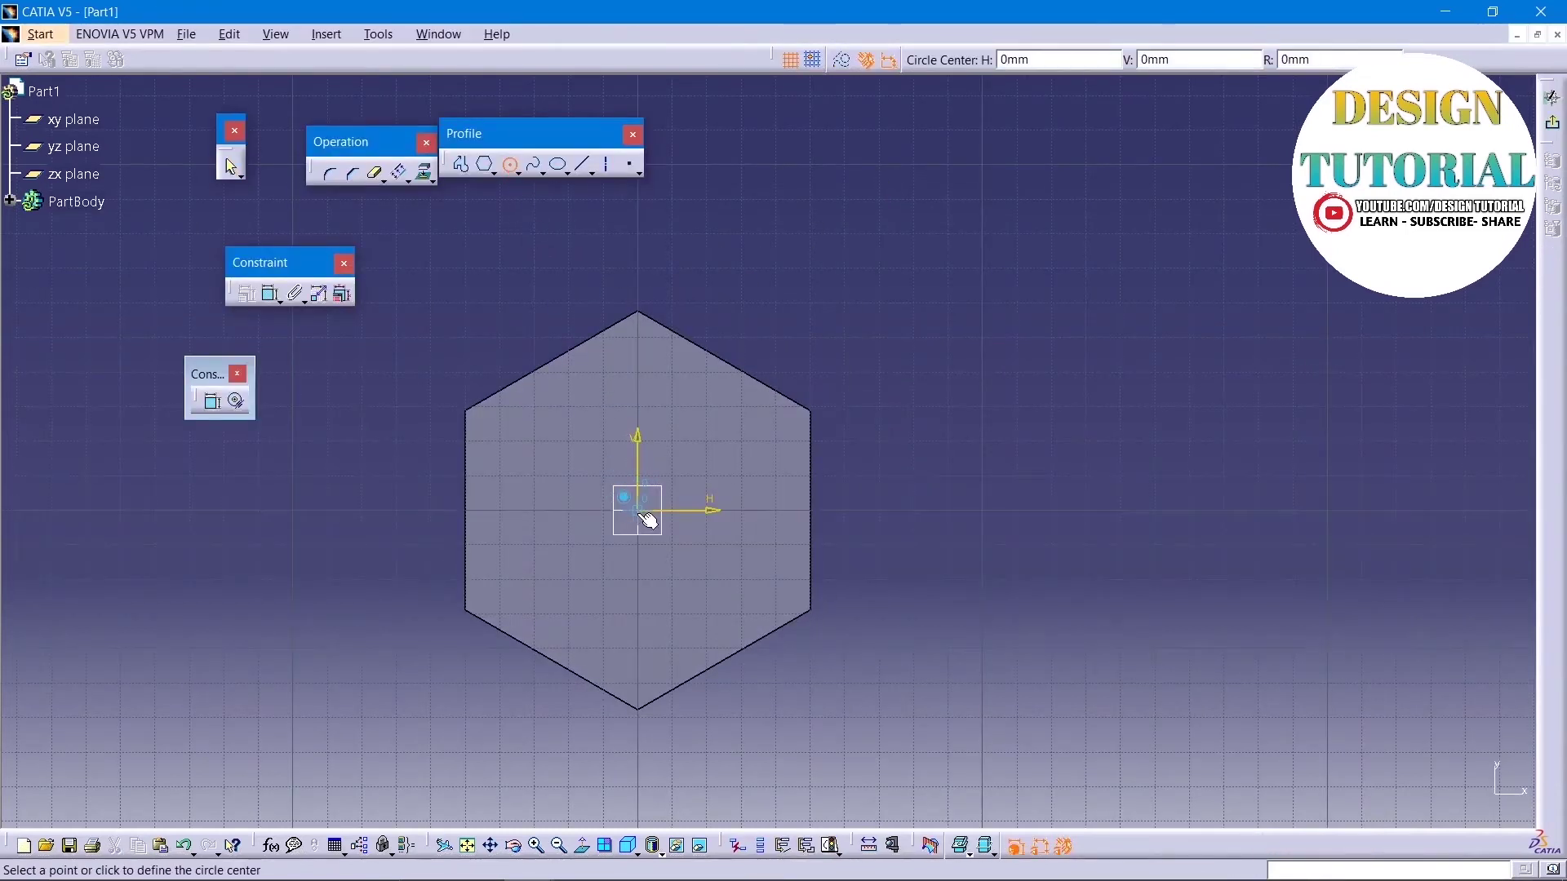
{"action": "left_click", "coordinate": [641, 512]}
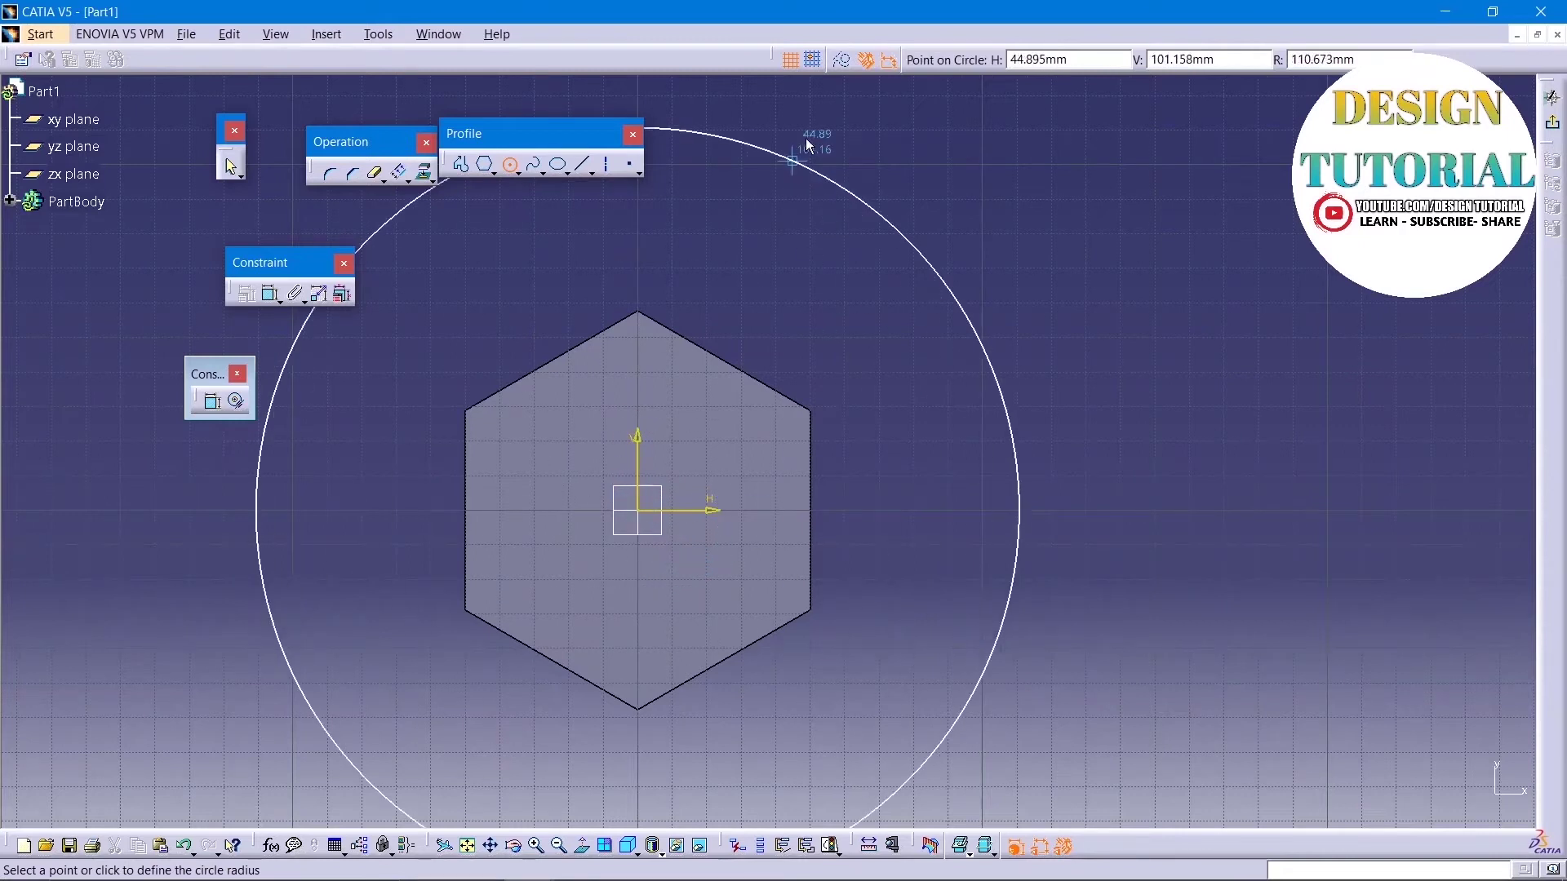
{"action": "left_click", "coordinate": [745, 436]}
{"action": "left_click", "coordinate": [684, 381]}
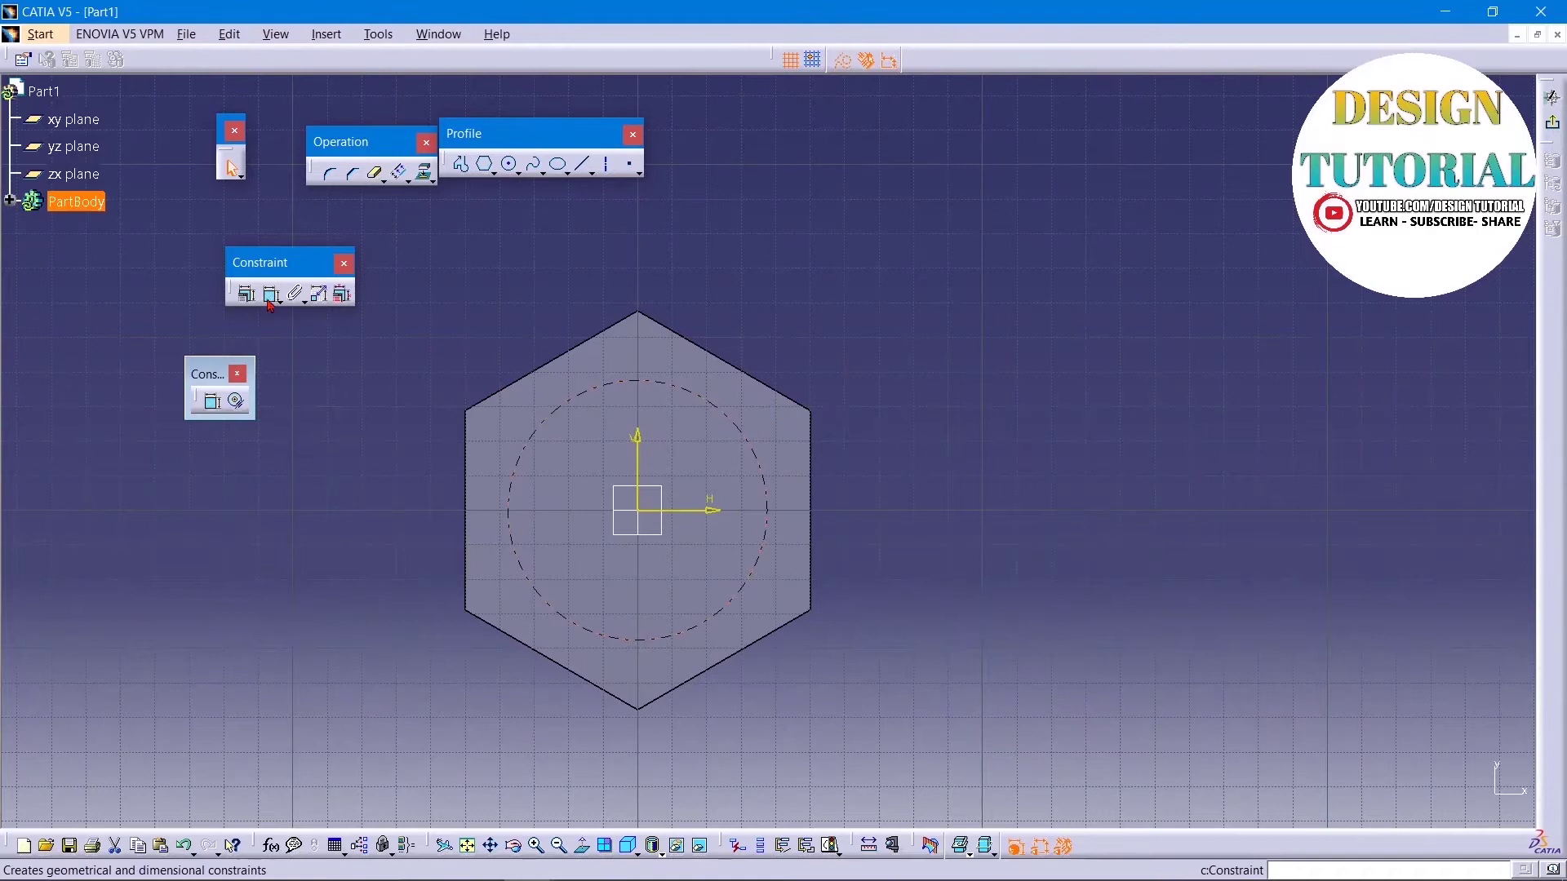
{"action": "left_click", "coordinate": [212, 401]}
{"action": "left_click", "coordinate": [816, 261]}
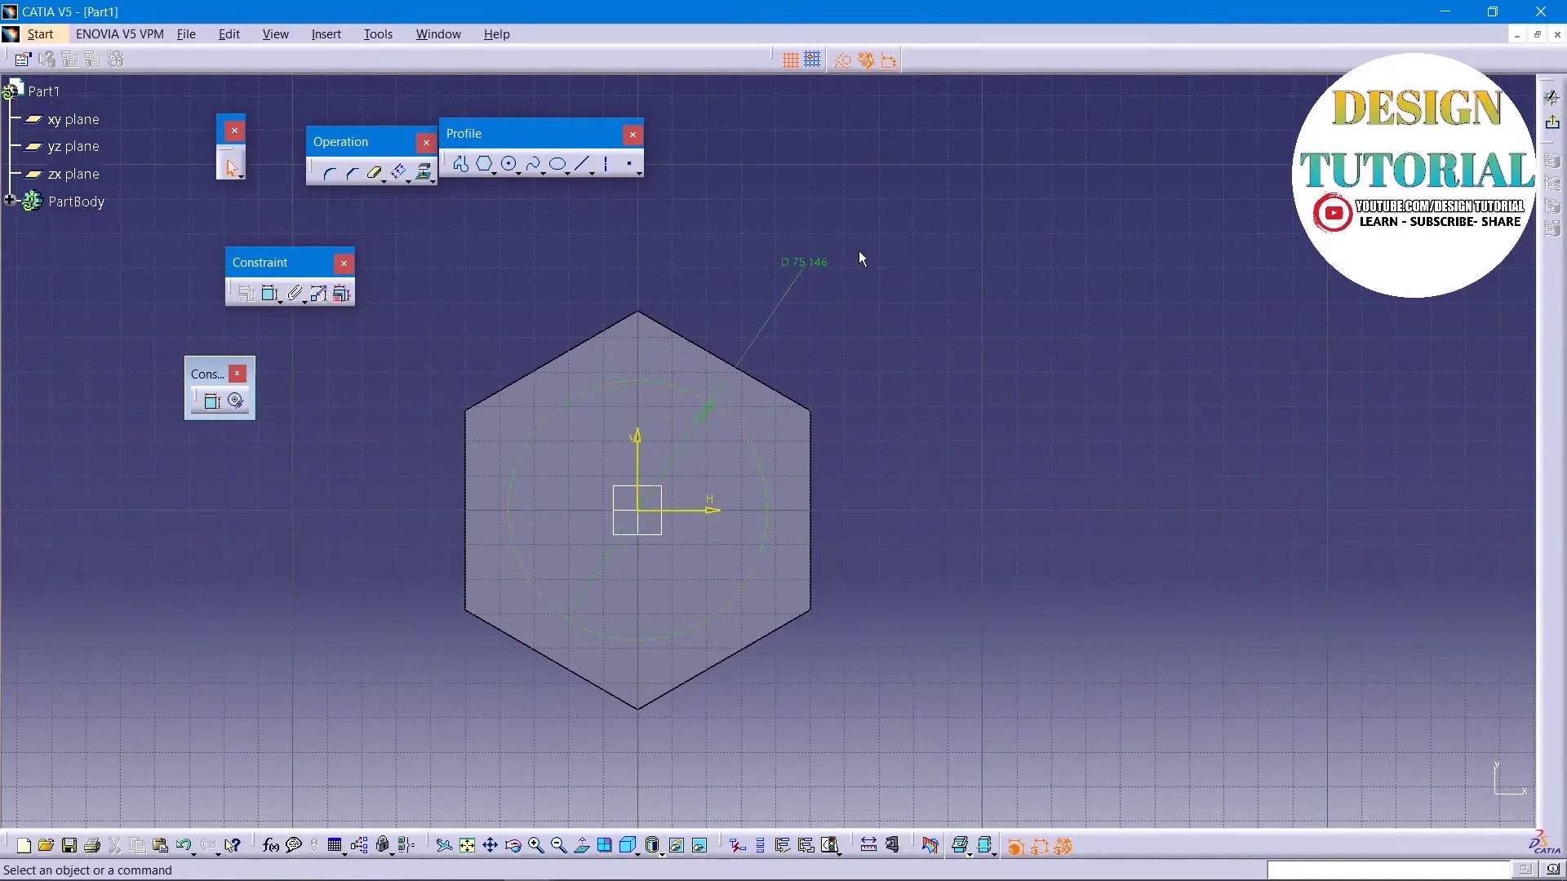
Step: Briefly change the circle's diameter to 76, then undo back to 75.146 mm
{"action": "double_click", "coordinate": [826, 262]}
{"action": "type", "text": "76"}
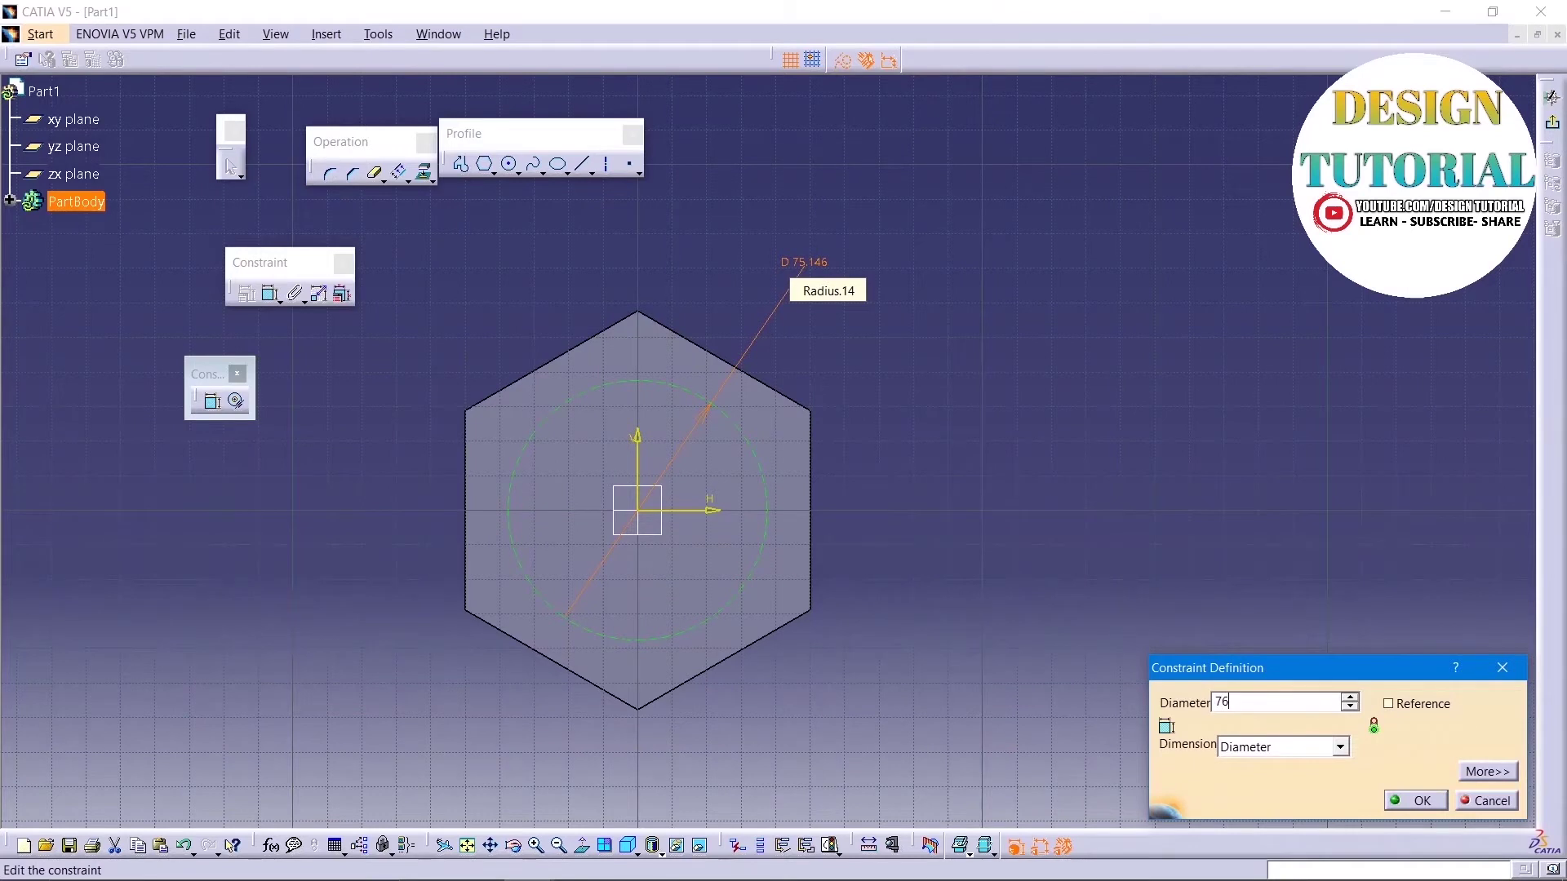
{"action": "left_click", "coordinate": [613, 167]}
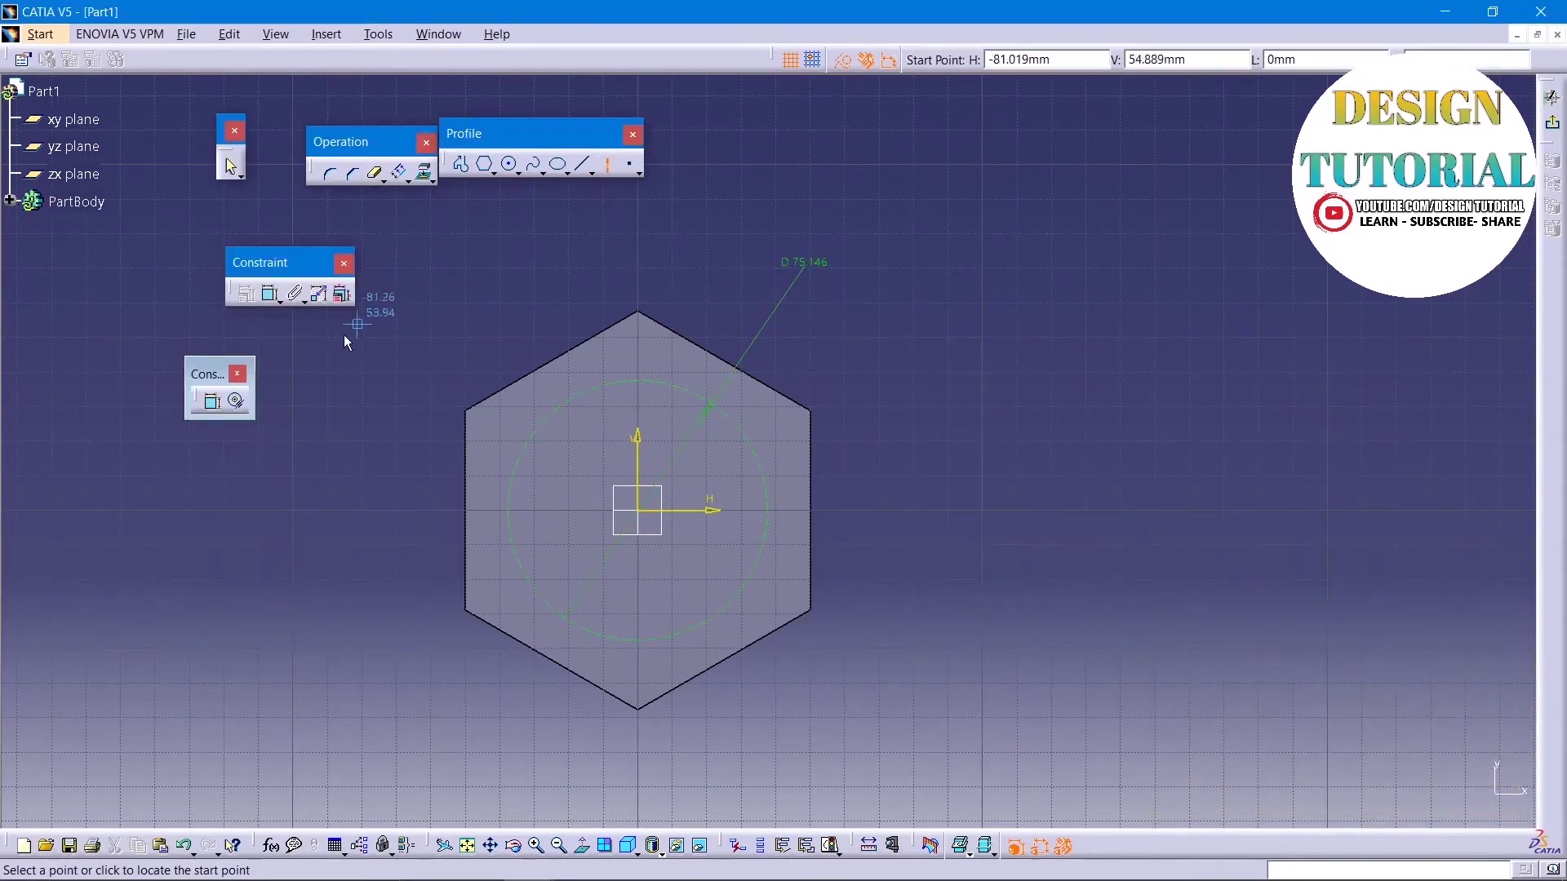
{"action": "double_click", "coordinate": [823, 265]}
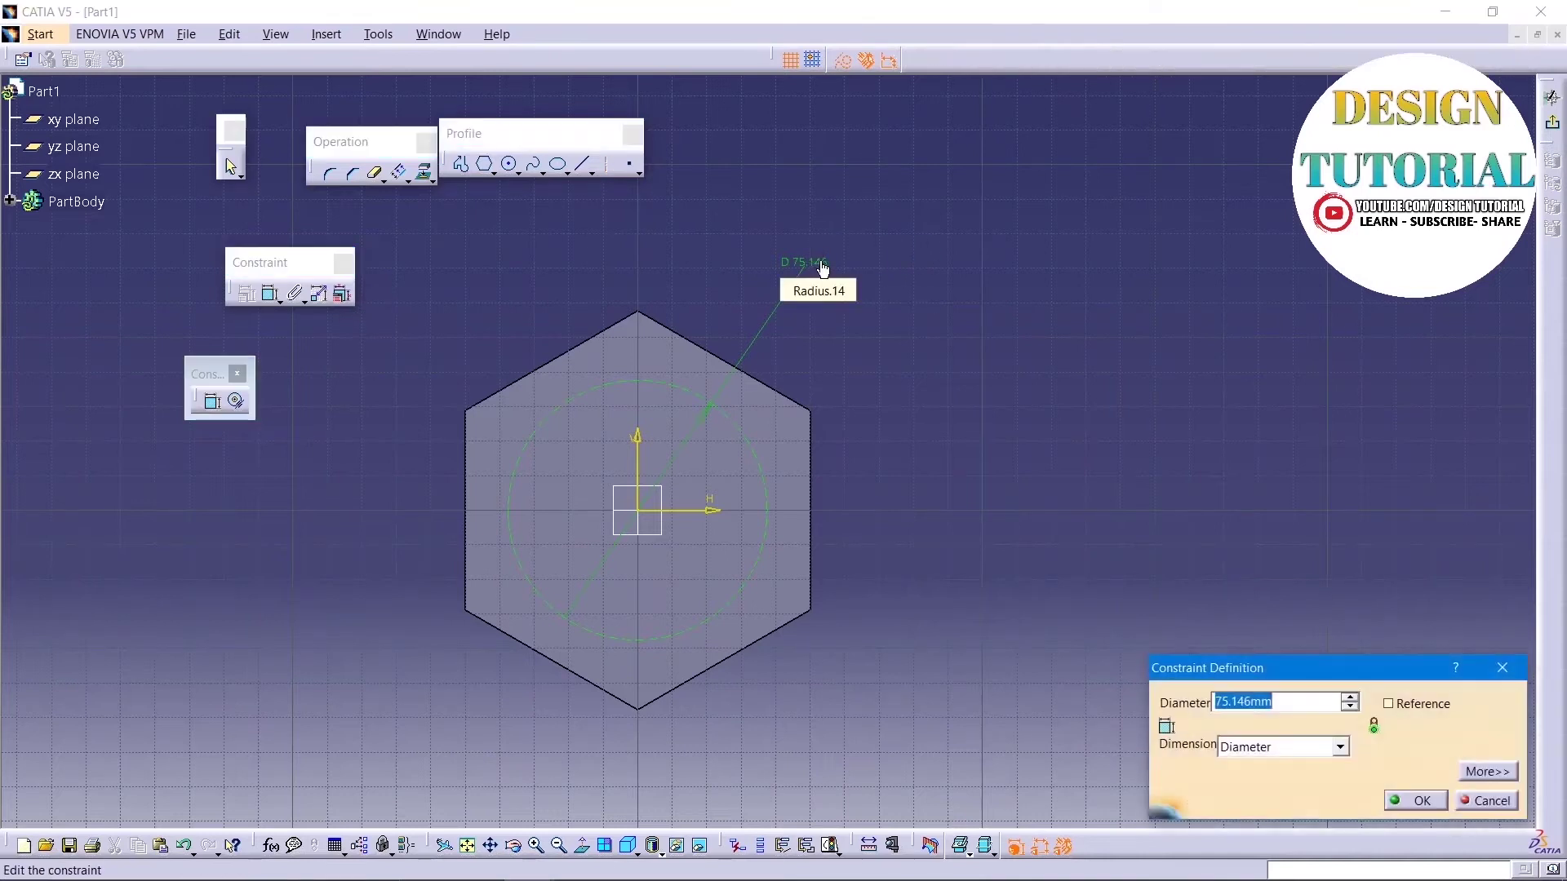
{"action": "type", "text": "76"}
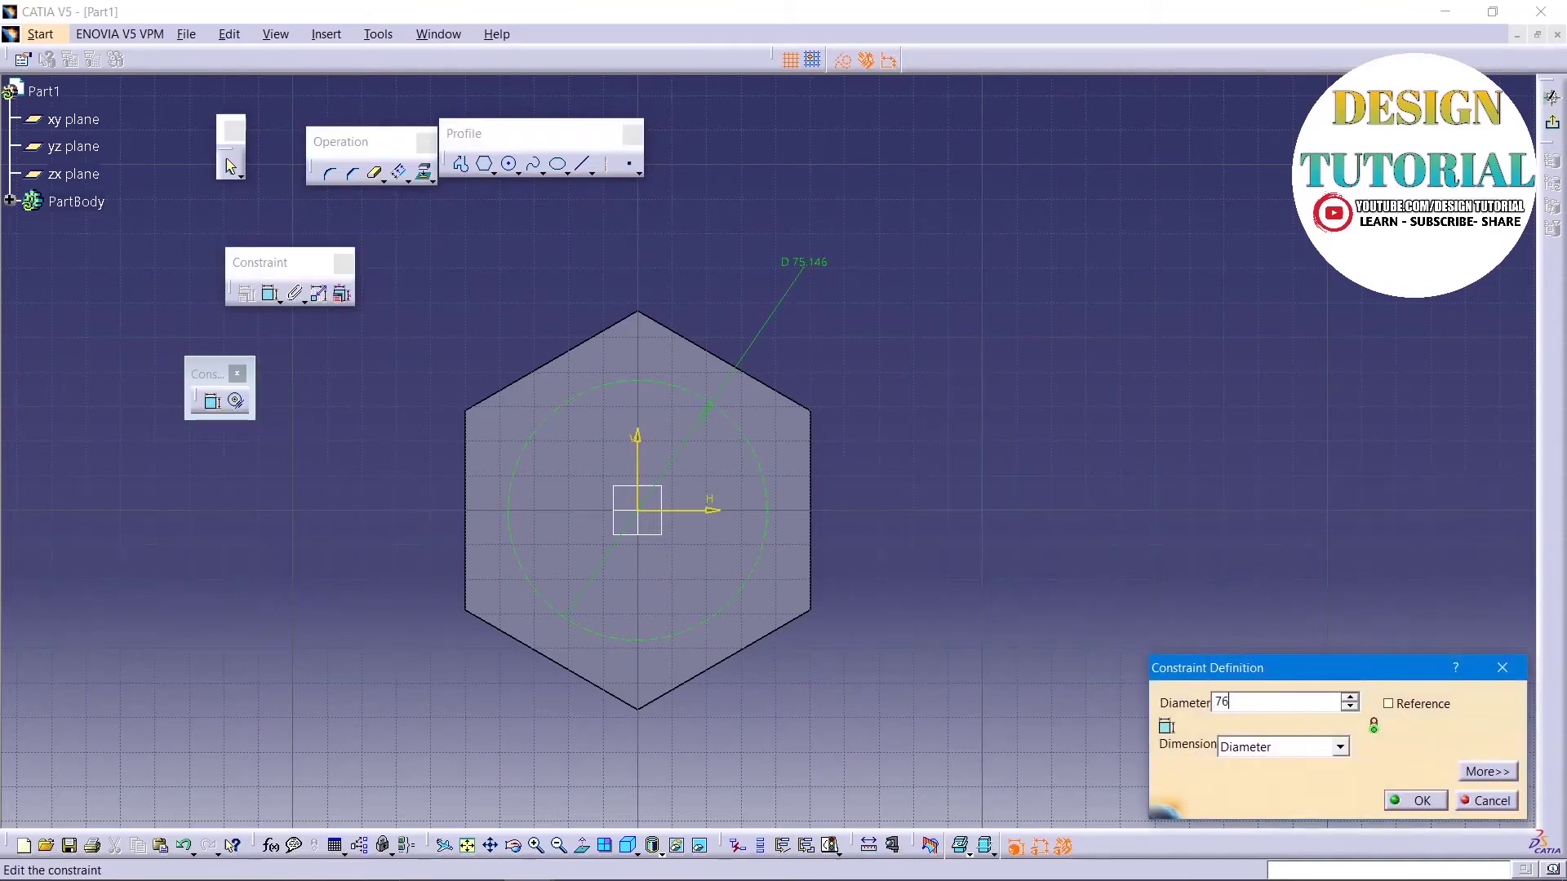
{"action": "key", "text": "Return"}
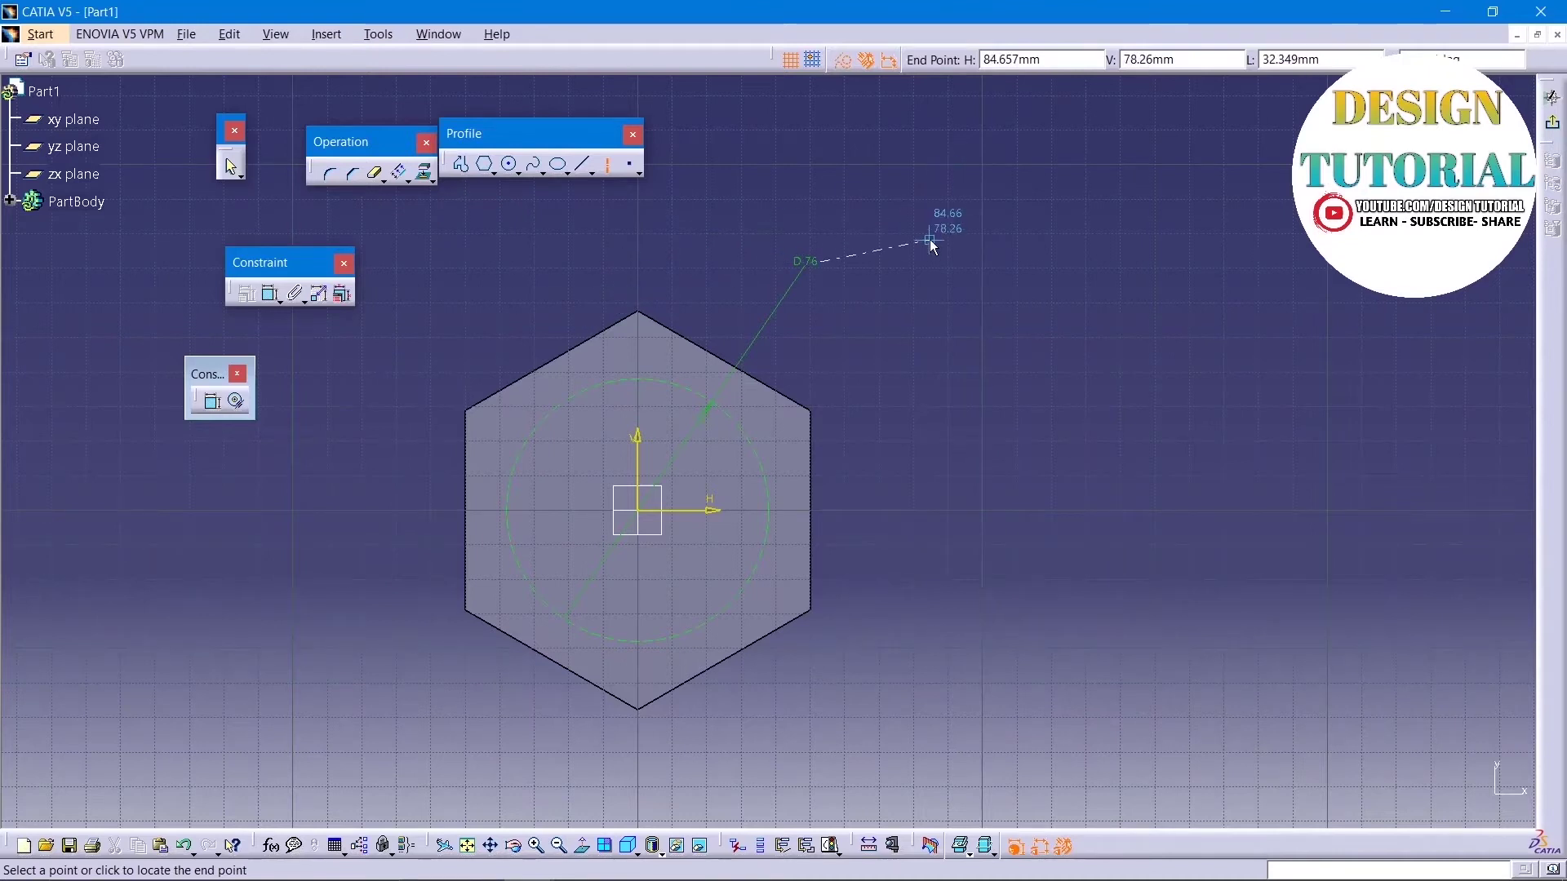
{"action": "key", "text": "ctrl+z"}
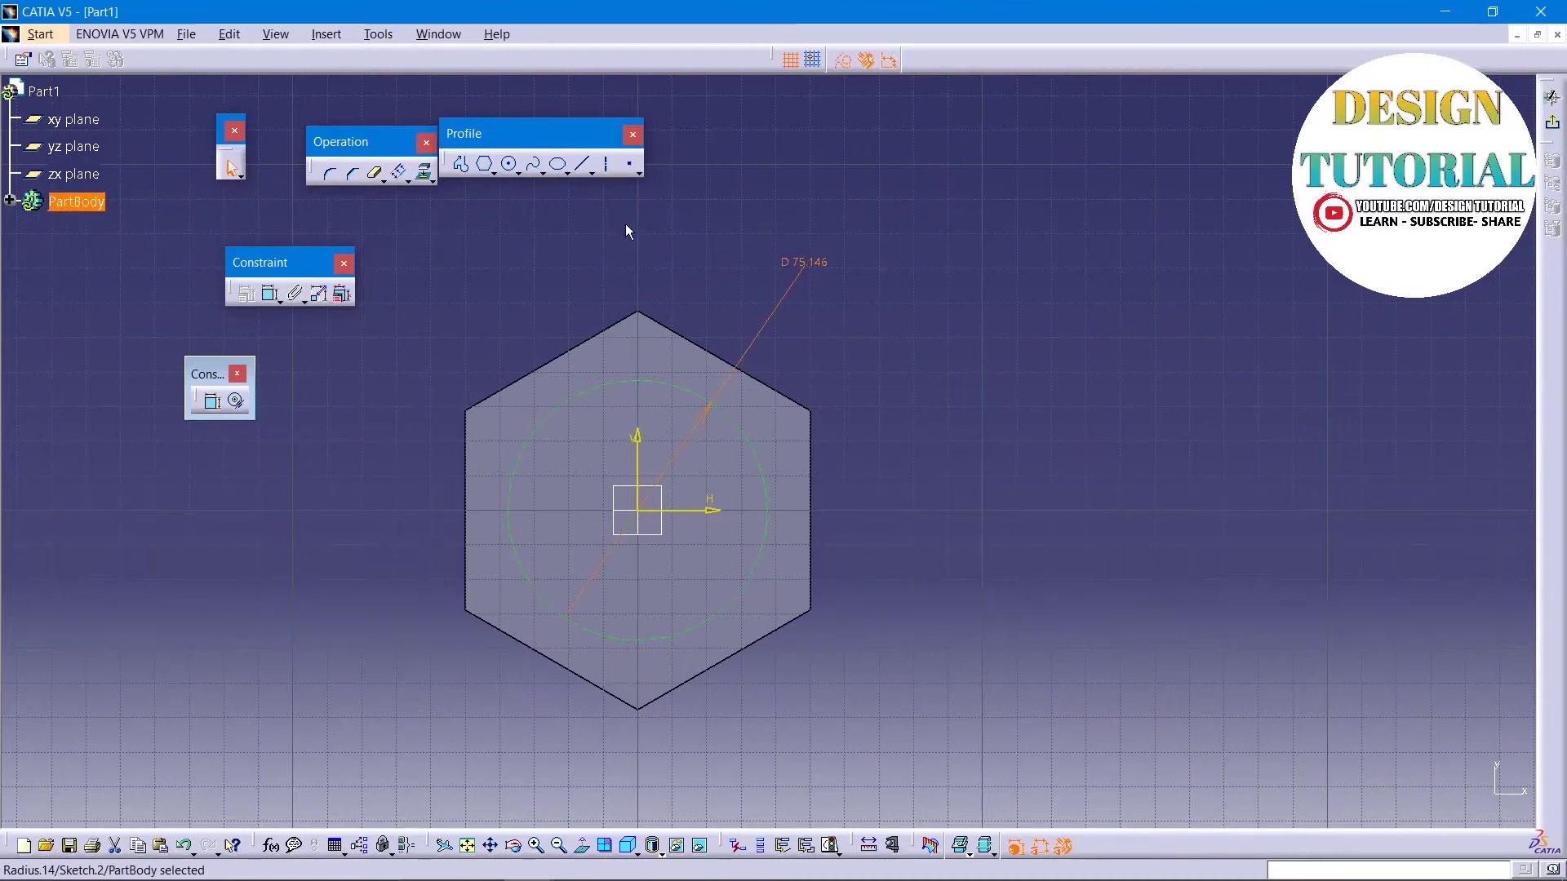
Step: Draw a horizontal line left from the origin and a small circle on the inner circle's left point
{"action": "left_click", "coordinate": [638, 511]}
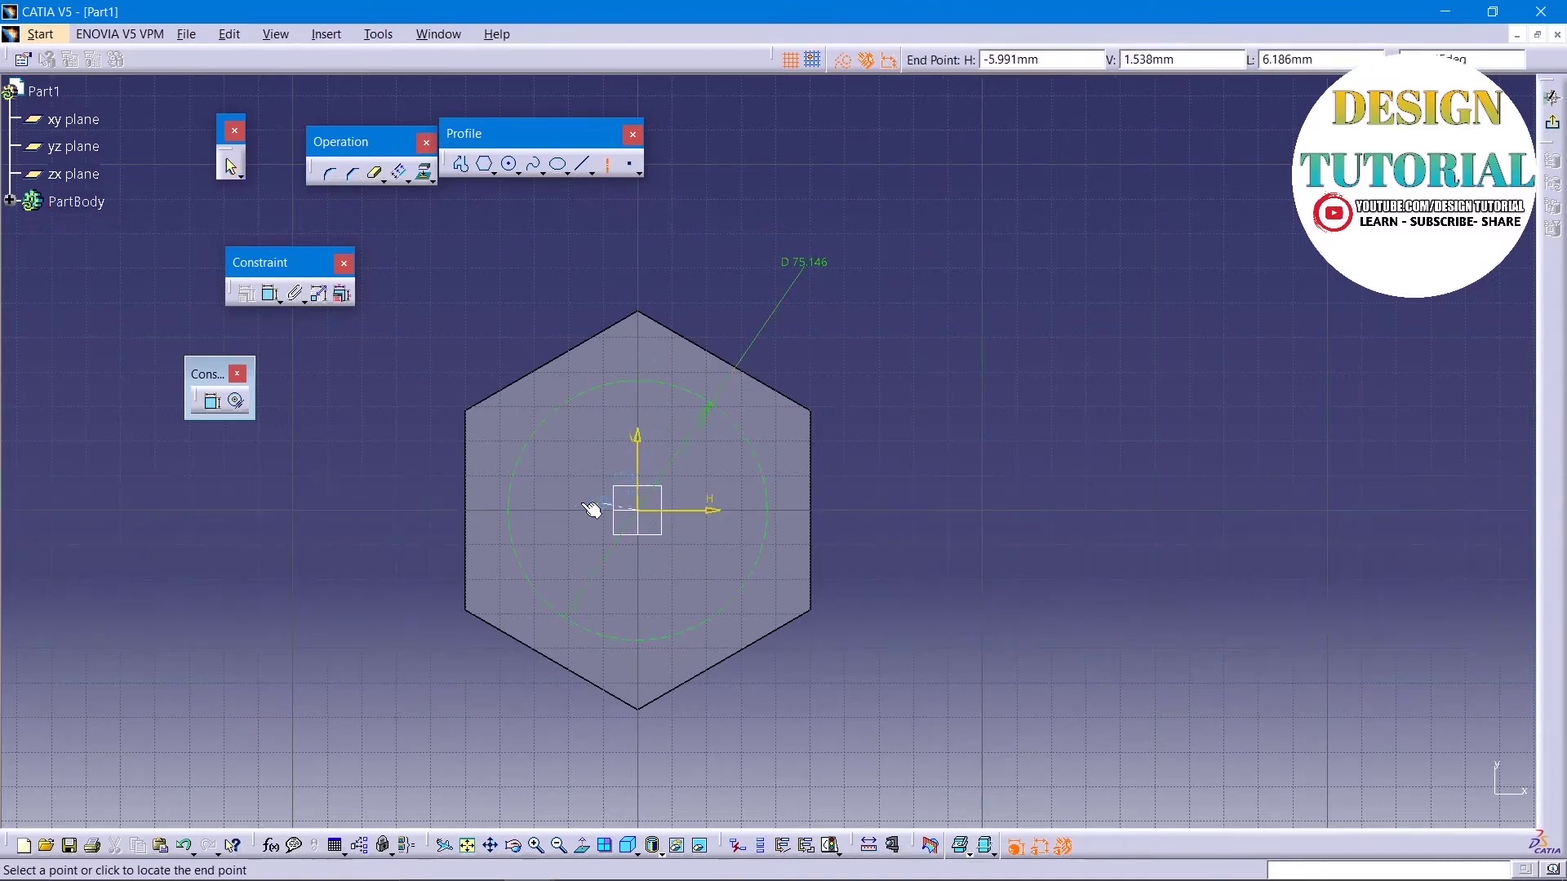
{"action": "left_click", "coordinate": [400, 511]}
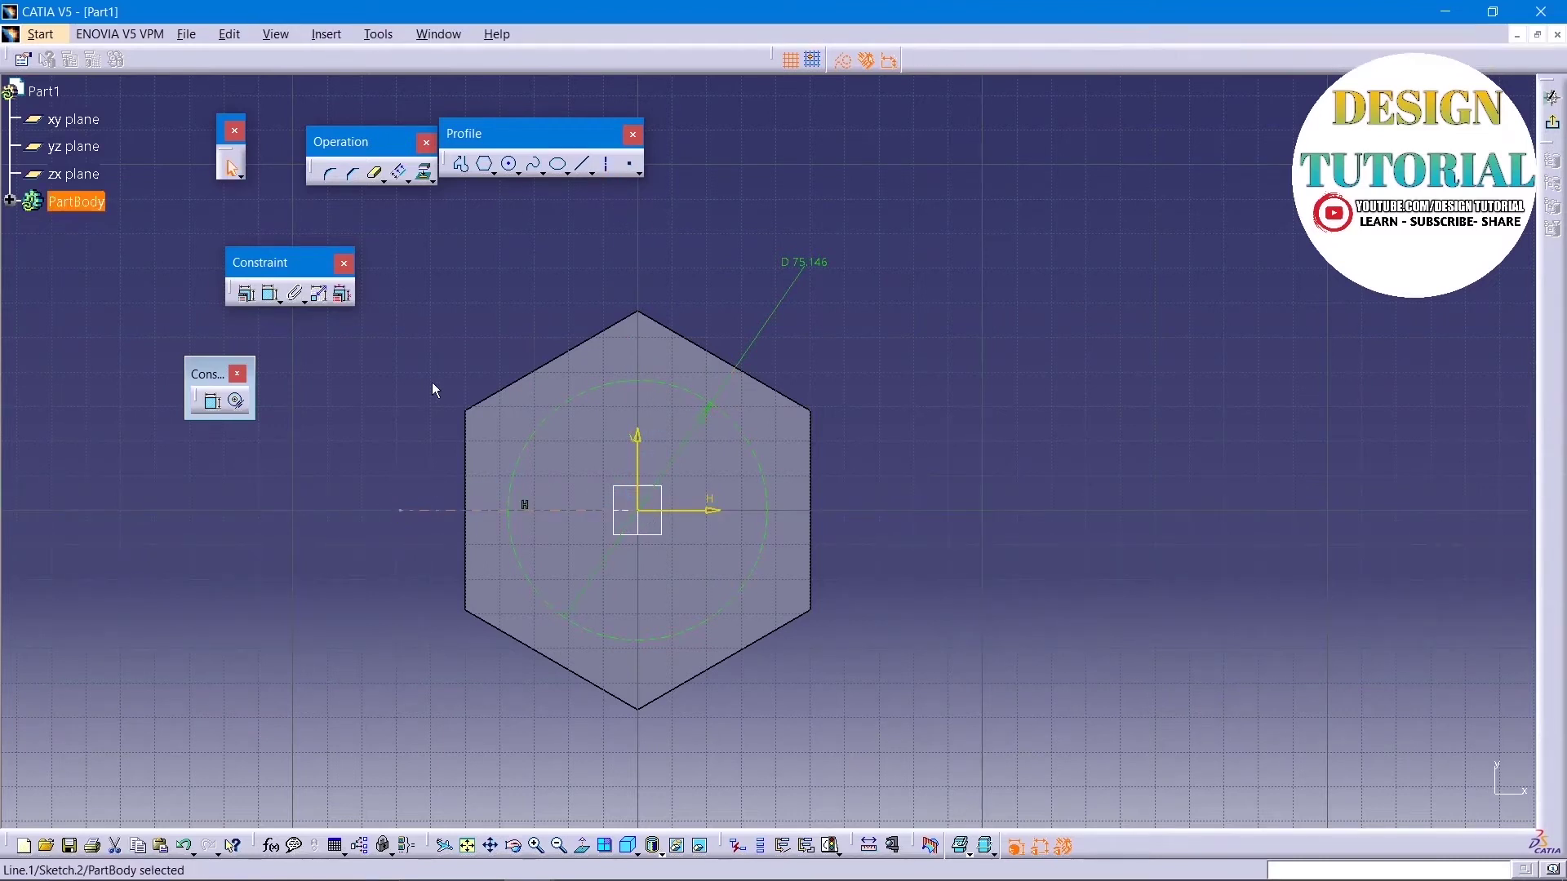
{"action": "left_click", "coordinate": [510, 164]}
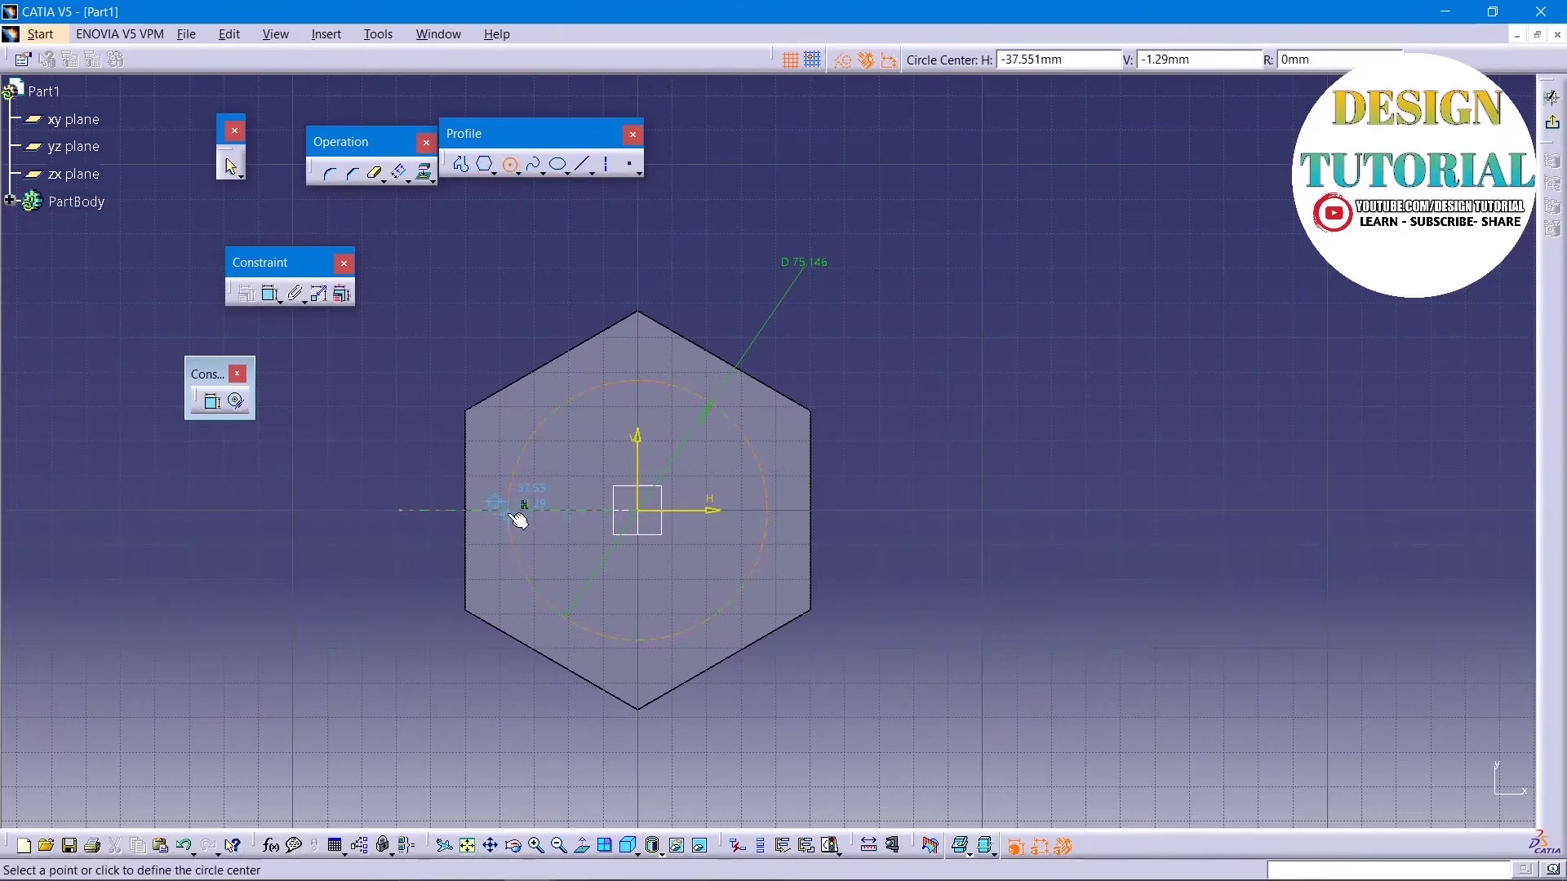
{"action": "left_click", "coordinate": [518, 514]}
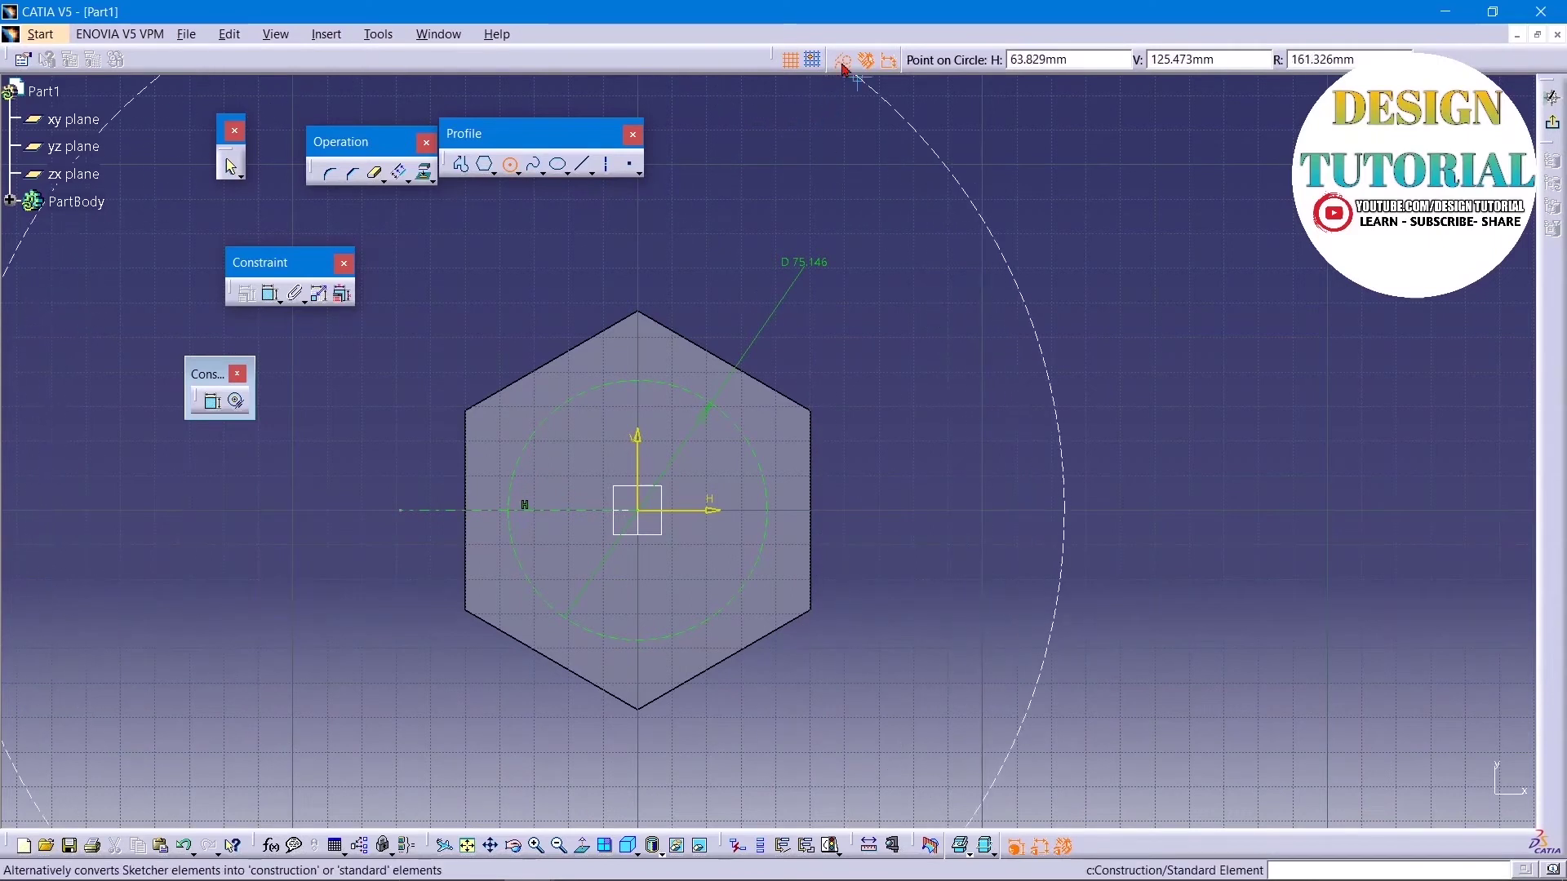
{"action": "left_click", "coordinate": [529, 501]}
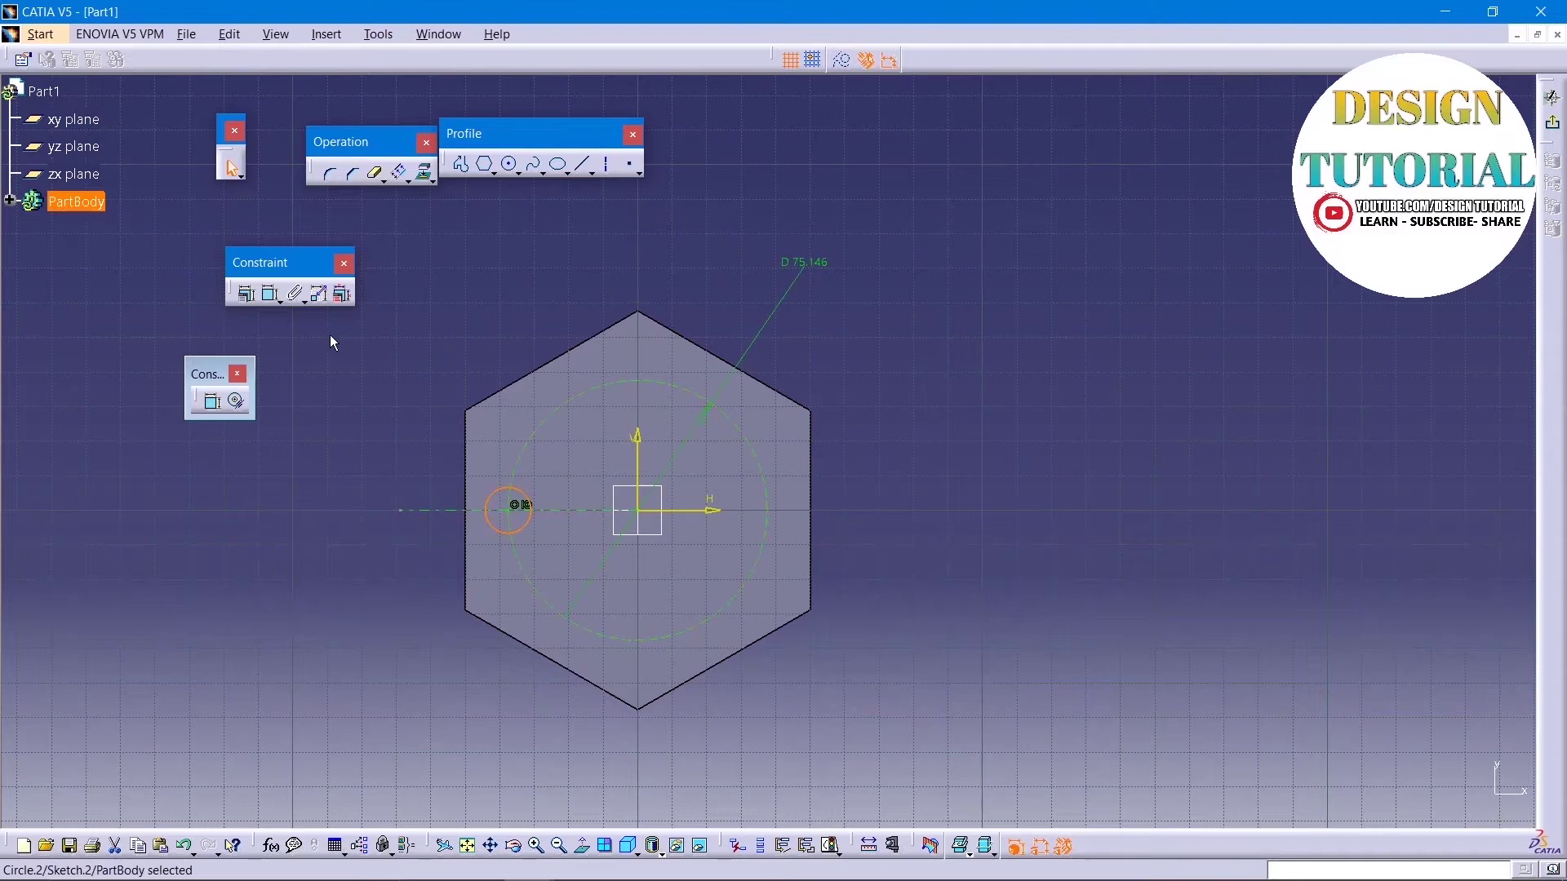
Step: Dimension the small circle's diameter to 24 mm
{"action": "left_click", "coordinate": [247, 293]}
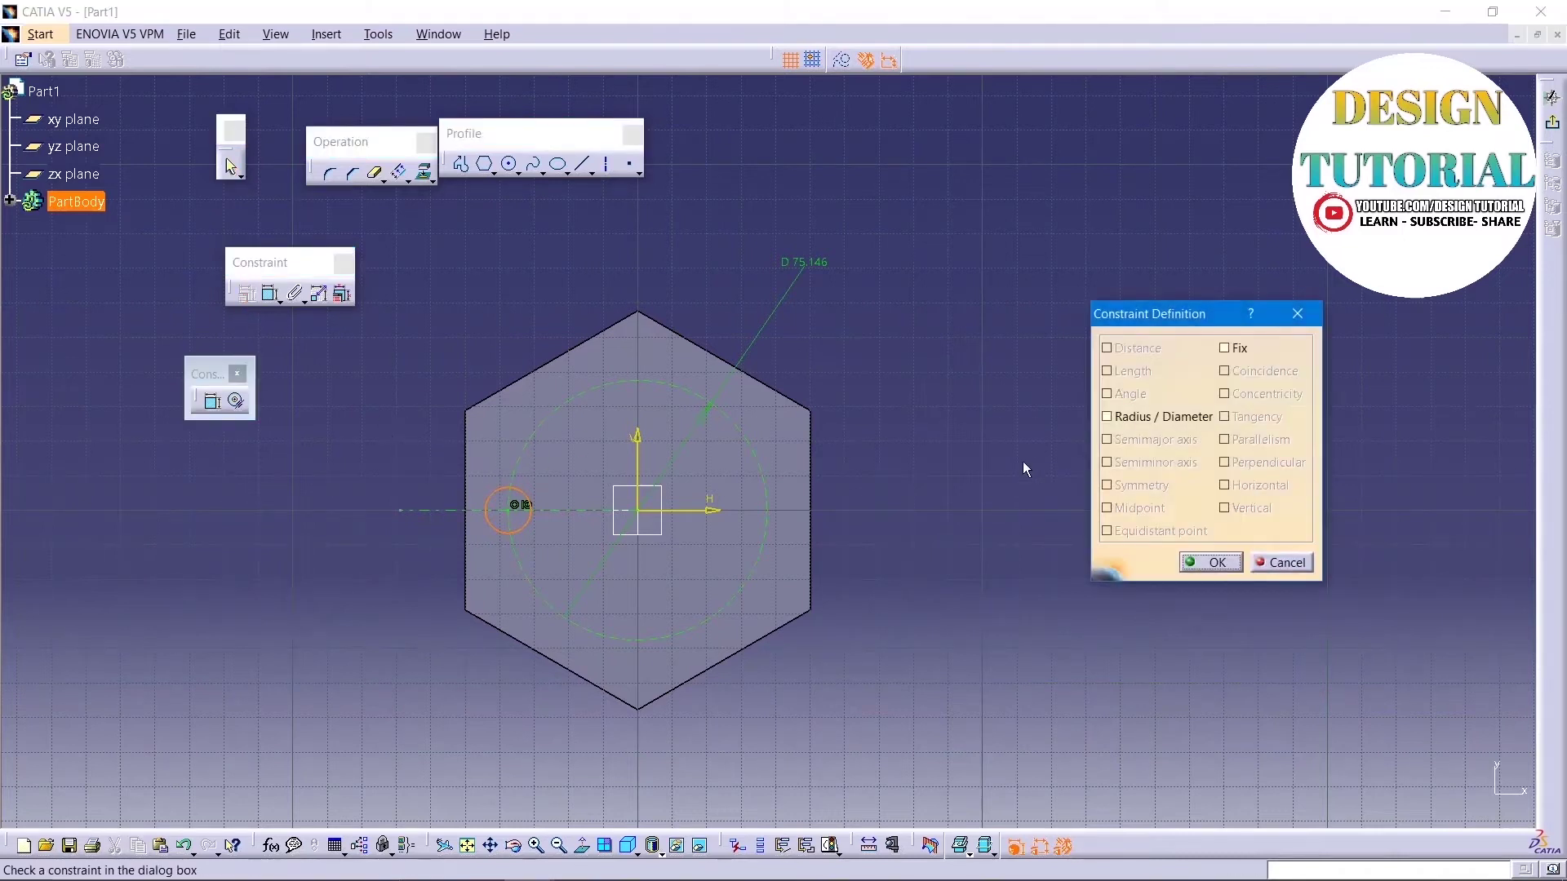
{"action": "left_click", "coordinate": [1260, 563]}
{"action": "left_click", "coordinate": [271, 293]}
{"action": "double_click", "coordinate": [437, 432]}
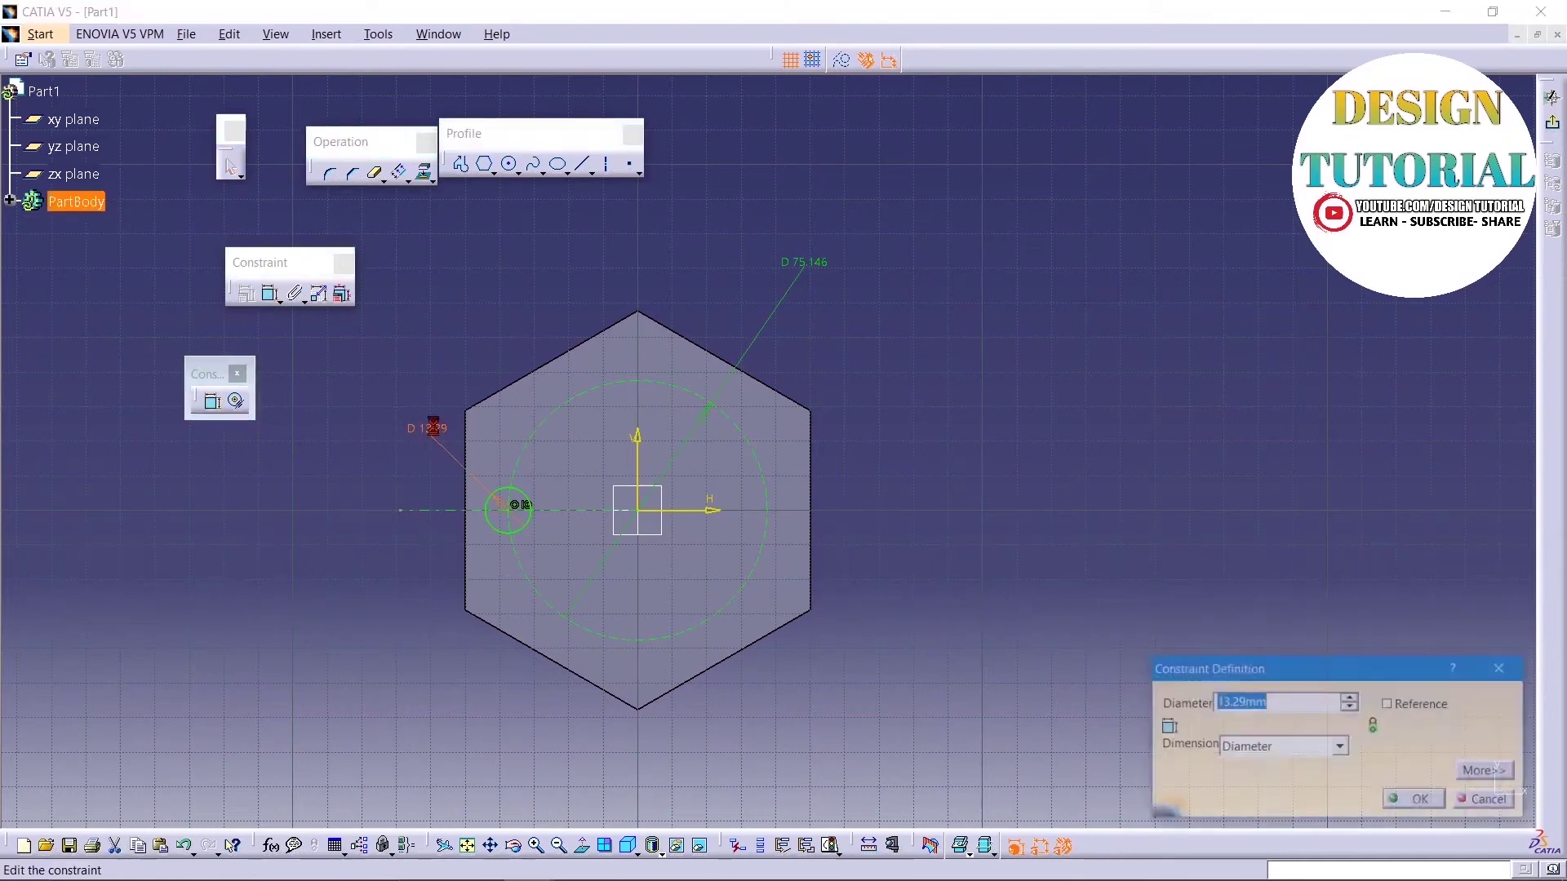
{"action": "type", "text": "24"}
{"action": "key", "text": "Return"}
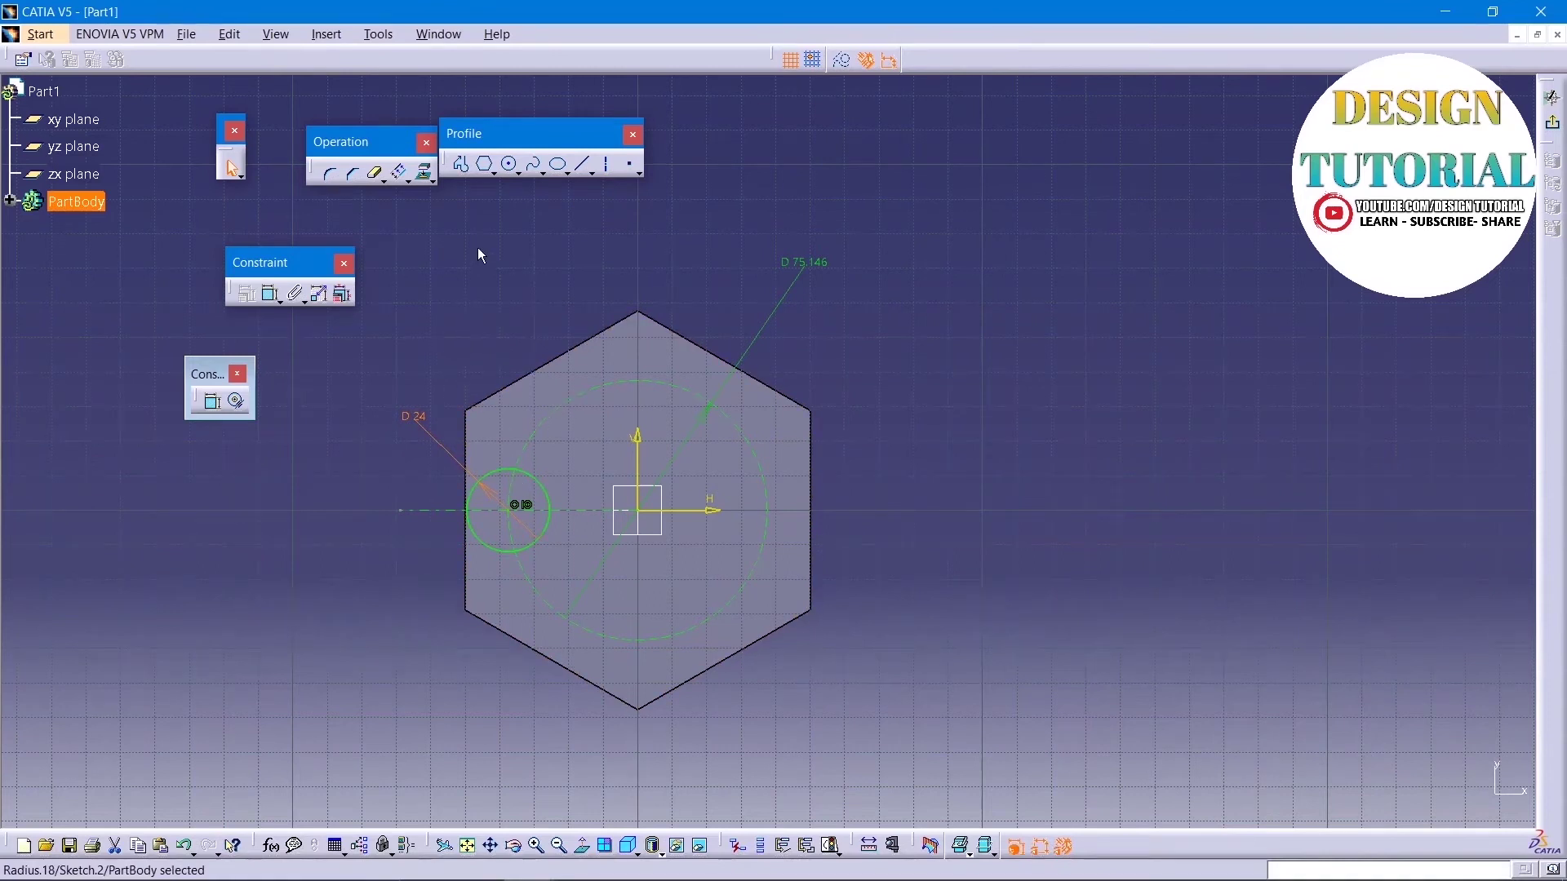
Step: Return to a face-on view and start a horizontal line at the small circle's top
{"action": "left_click", "coordinate": [584, 166]}
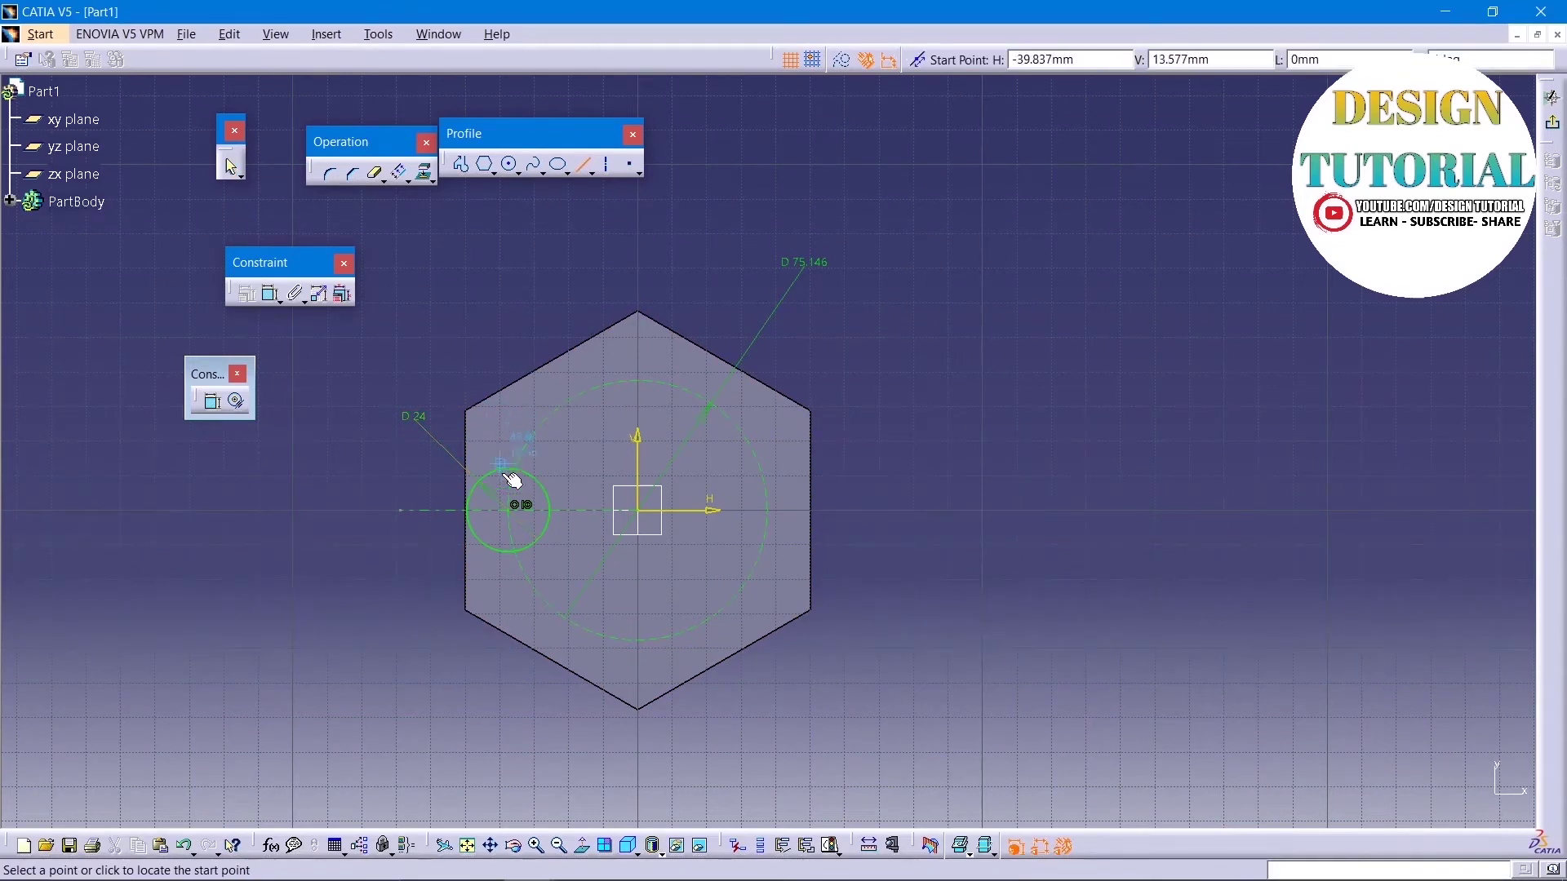
{"action": "mouse_move", "coordinate": [510, 497]}
{"action": "middle_mouse_down"}
{"action": "mouse_move", "coordinate": [911, 501]}
{"action": "mouse_move", "coordinate": [914, 416]}
{"action": "middle_mouse_up"}
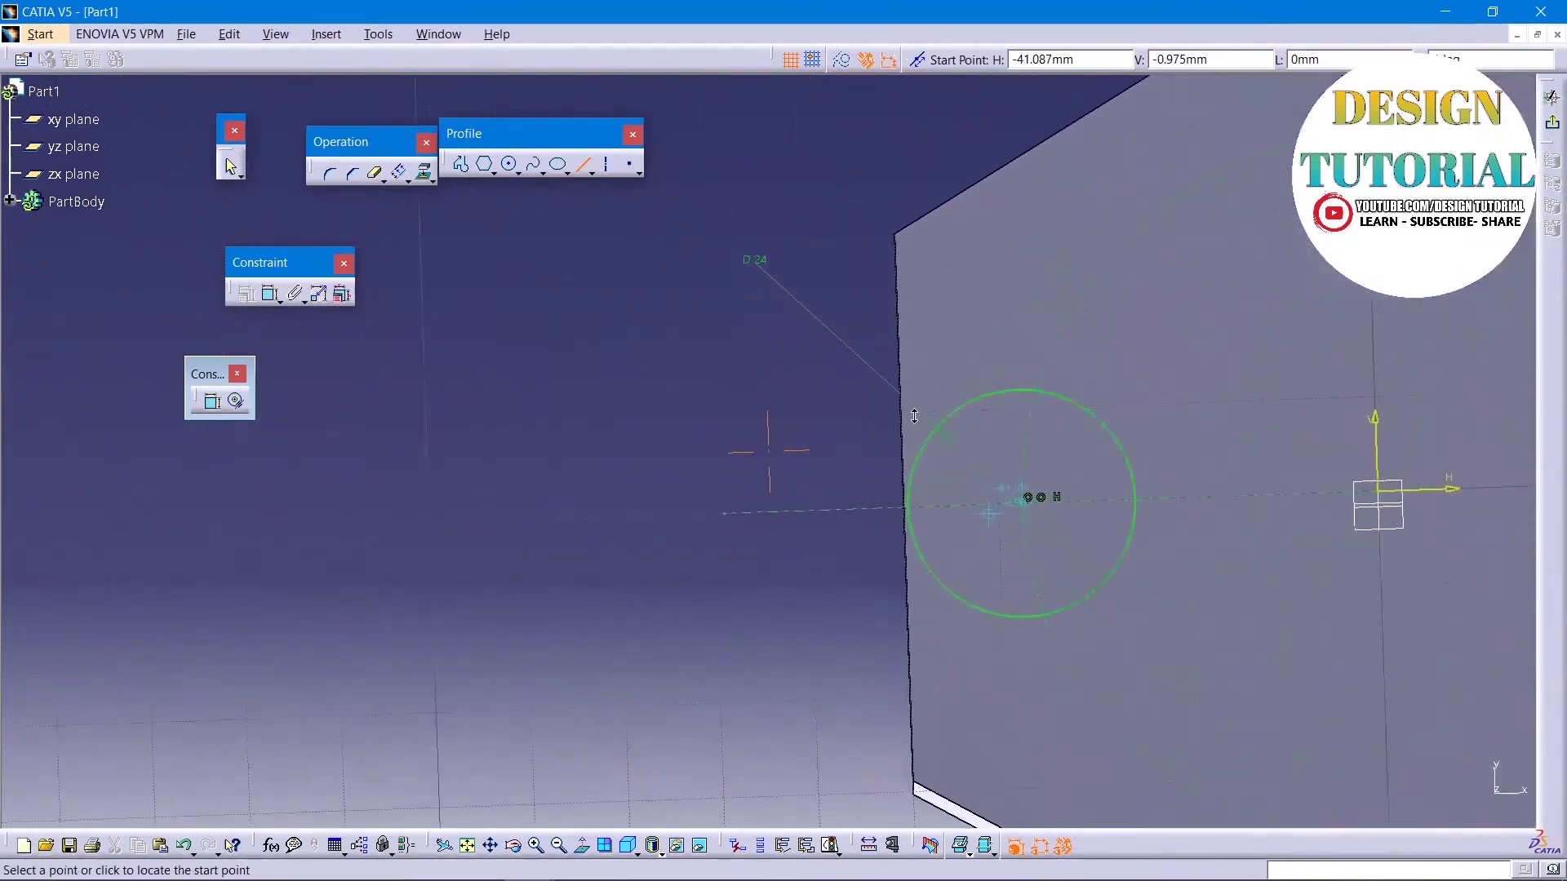
{"action": "middle_click_drag", "start_coordinate": [1131, 471], "coordinate": [644, 591]}
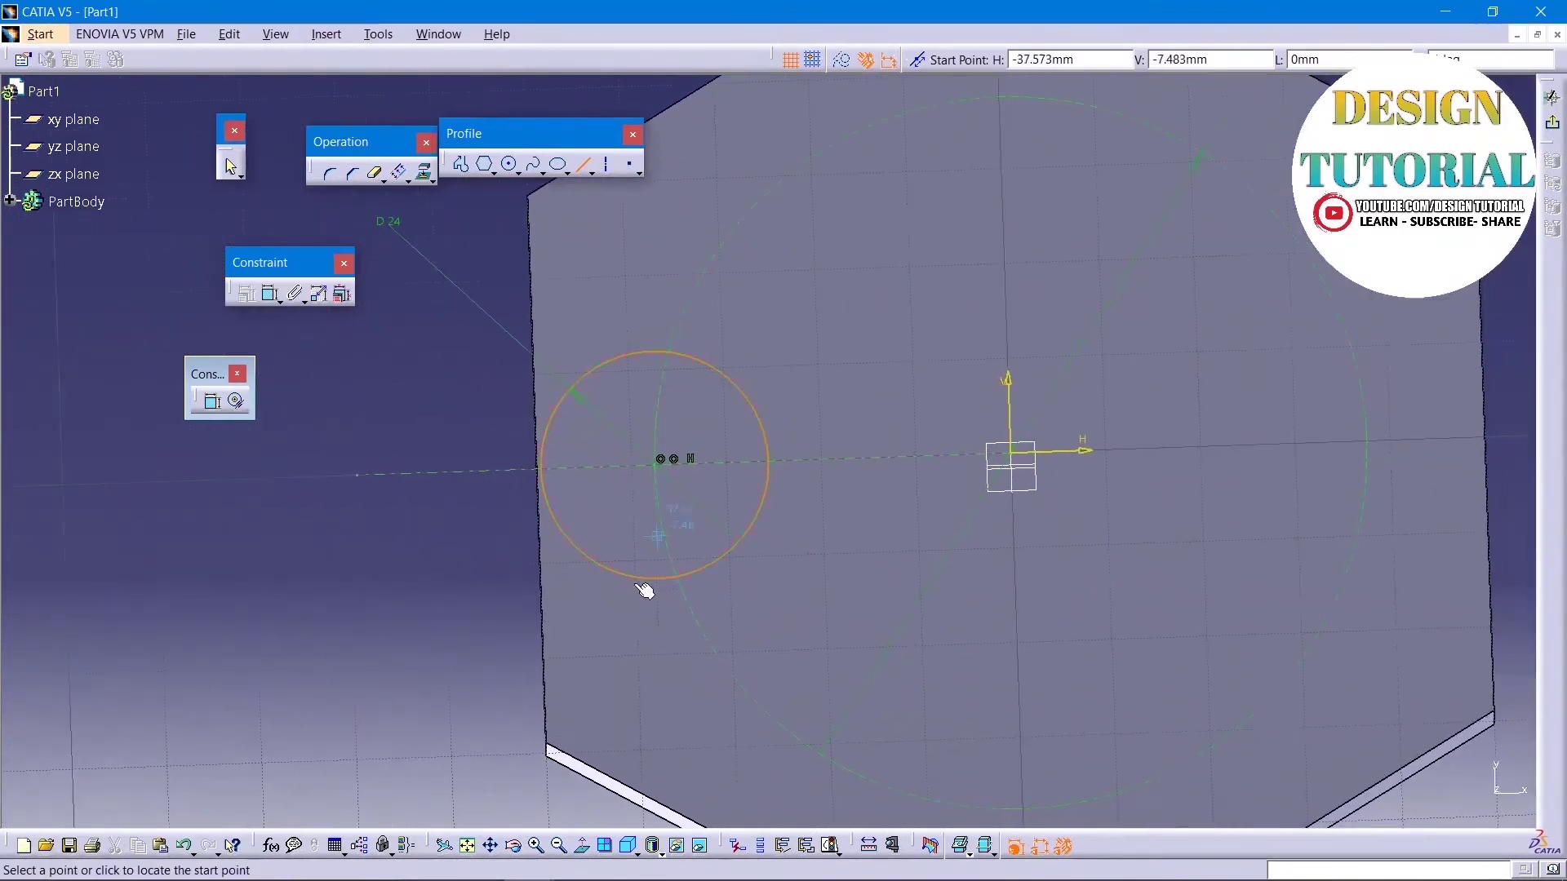
{"action": "left_click", "coordinate": [582, 845]}
{"action": "type", "text": "12"}
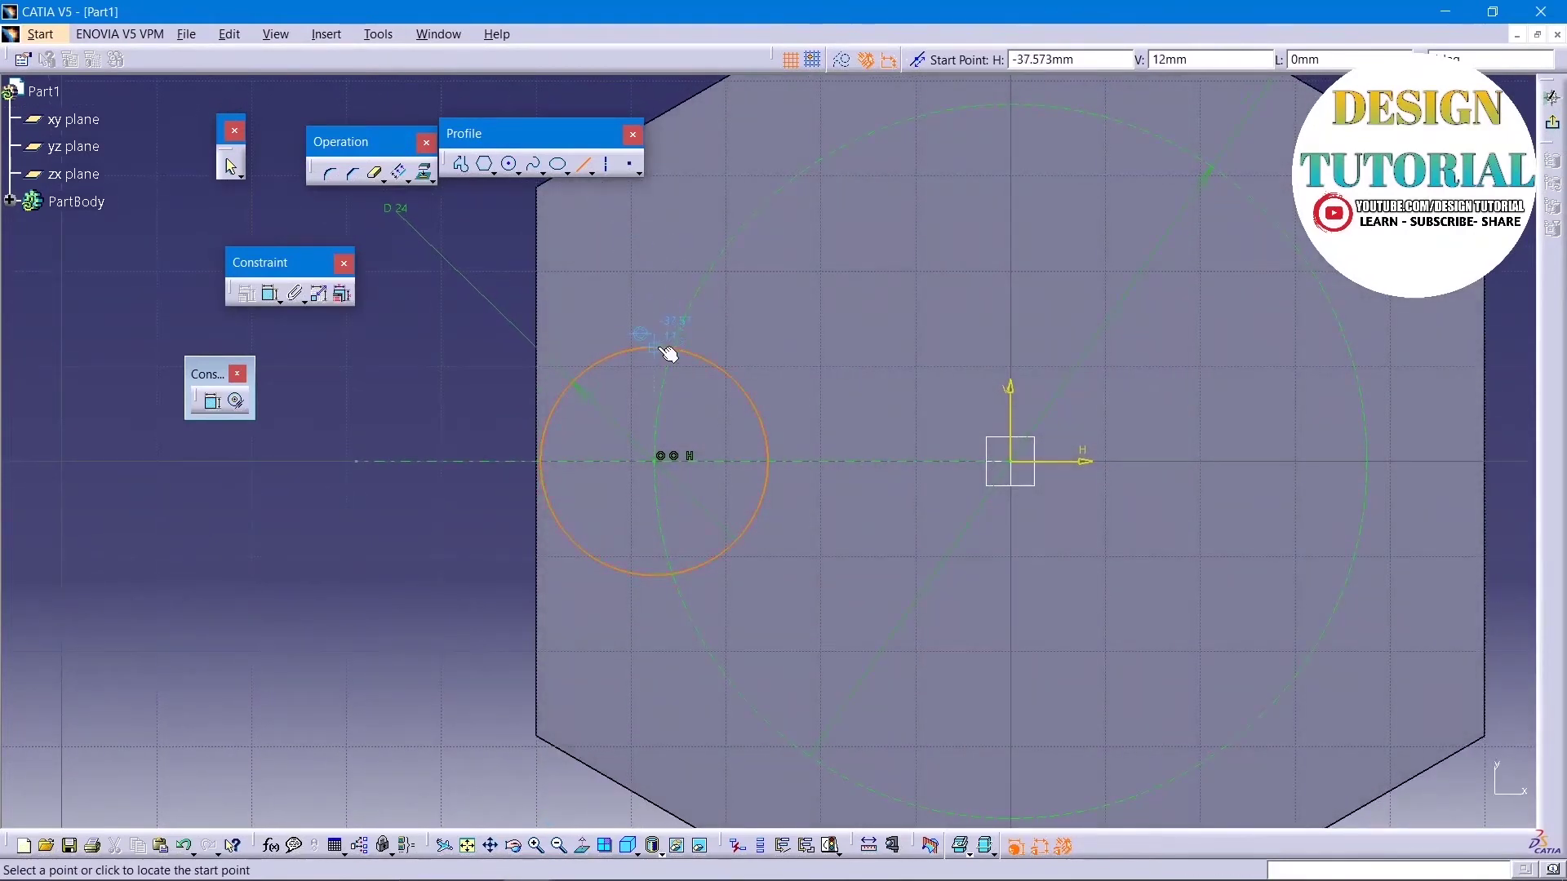
{"action": "left_click", "coordinate": [661, 347]}
Step: Finish the top and bottom horizontal lines and project the pad's left edge into the sketch
{"action": "left_click", "coordinate": [470, 347]}
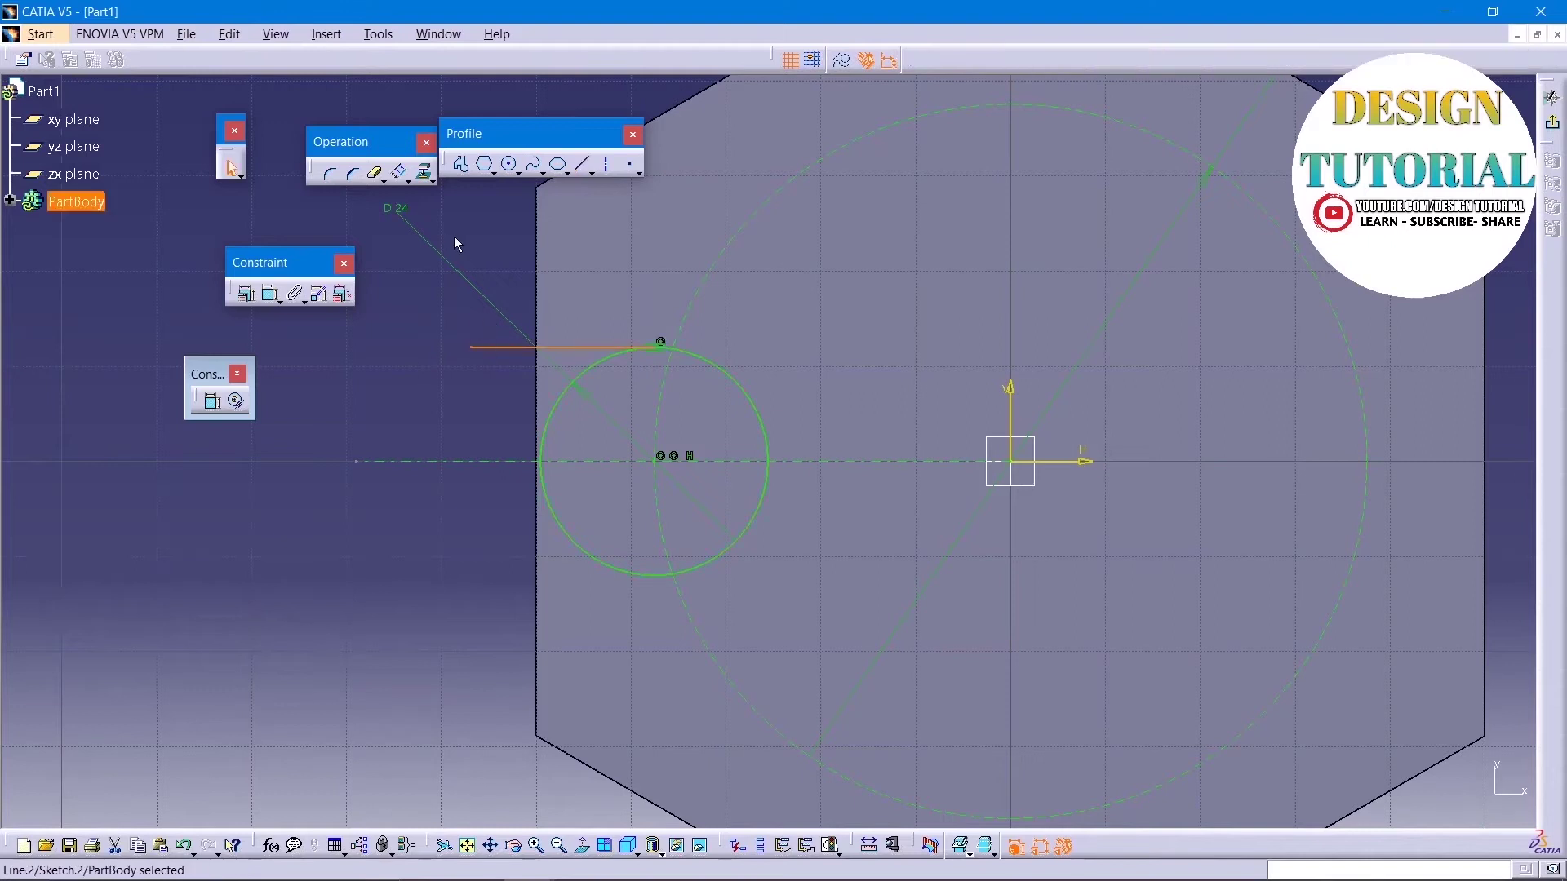
{"action": "left_click", "coordinate": [582, 163]}
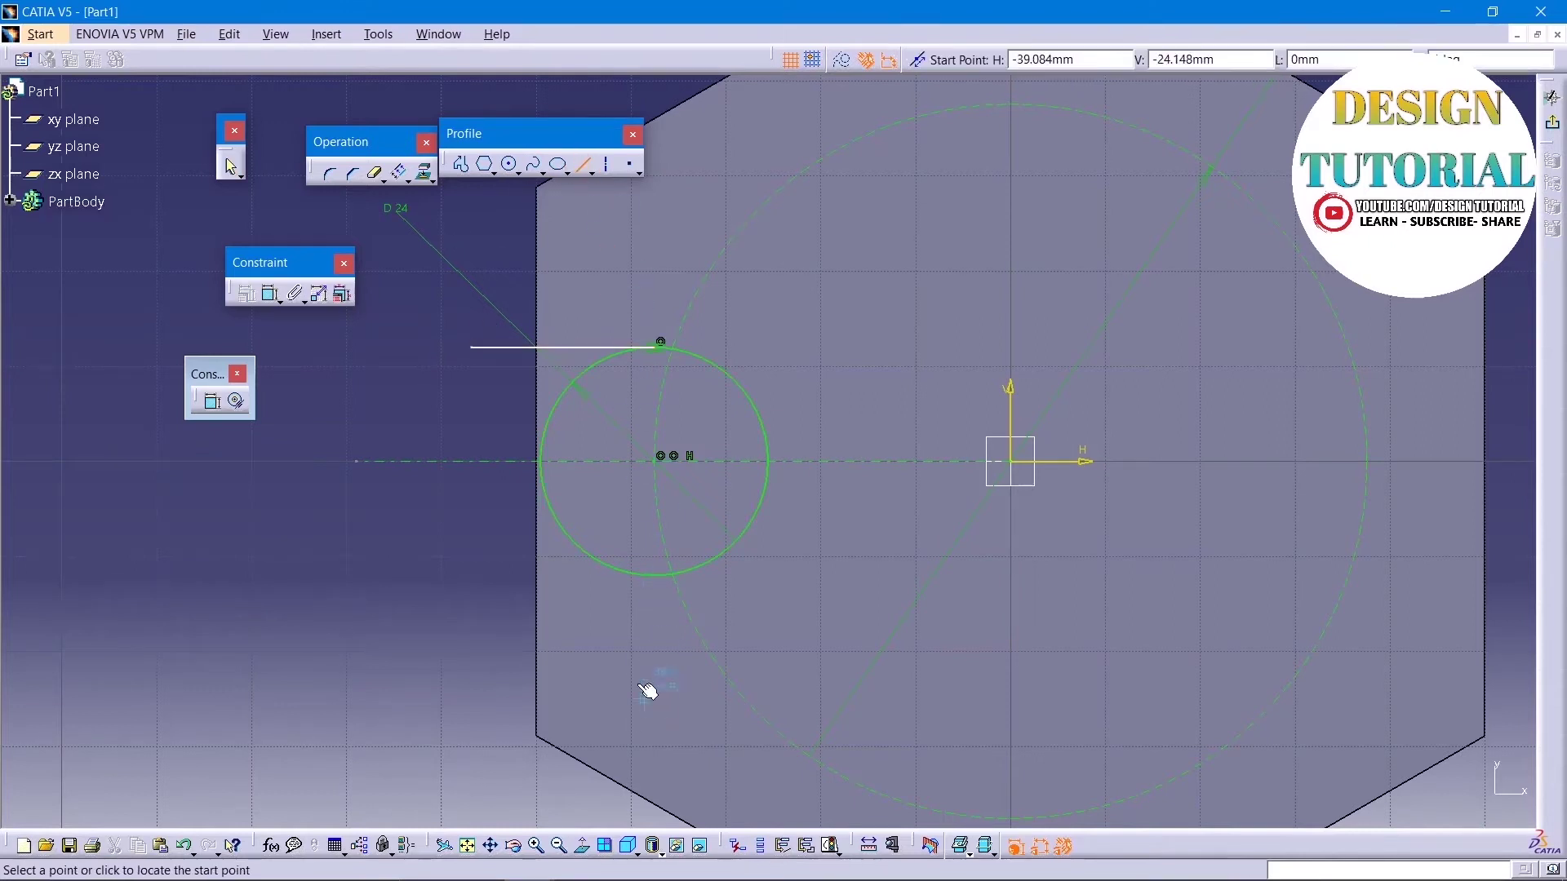
{"action": "left_click", "coordinate": [657, 577]}
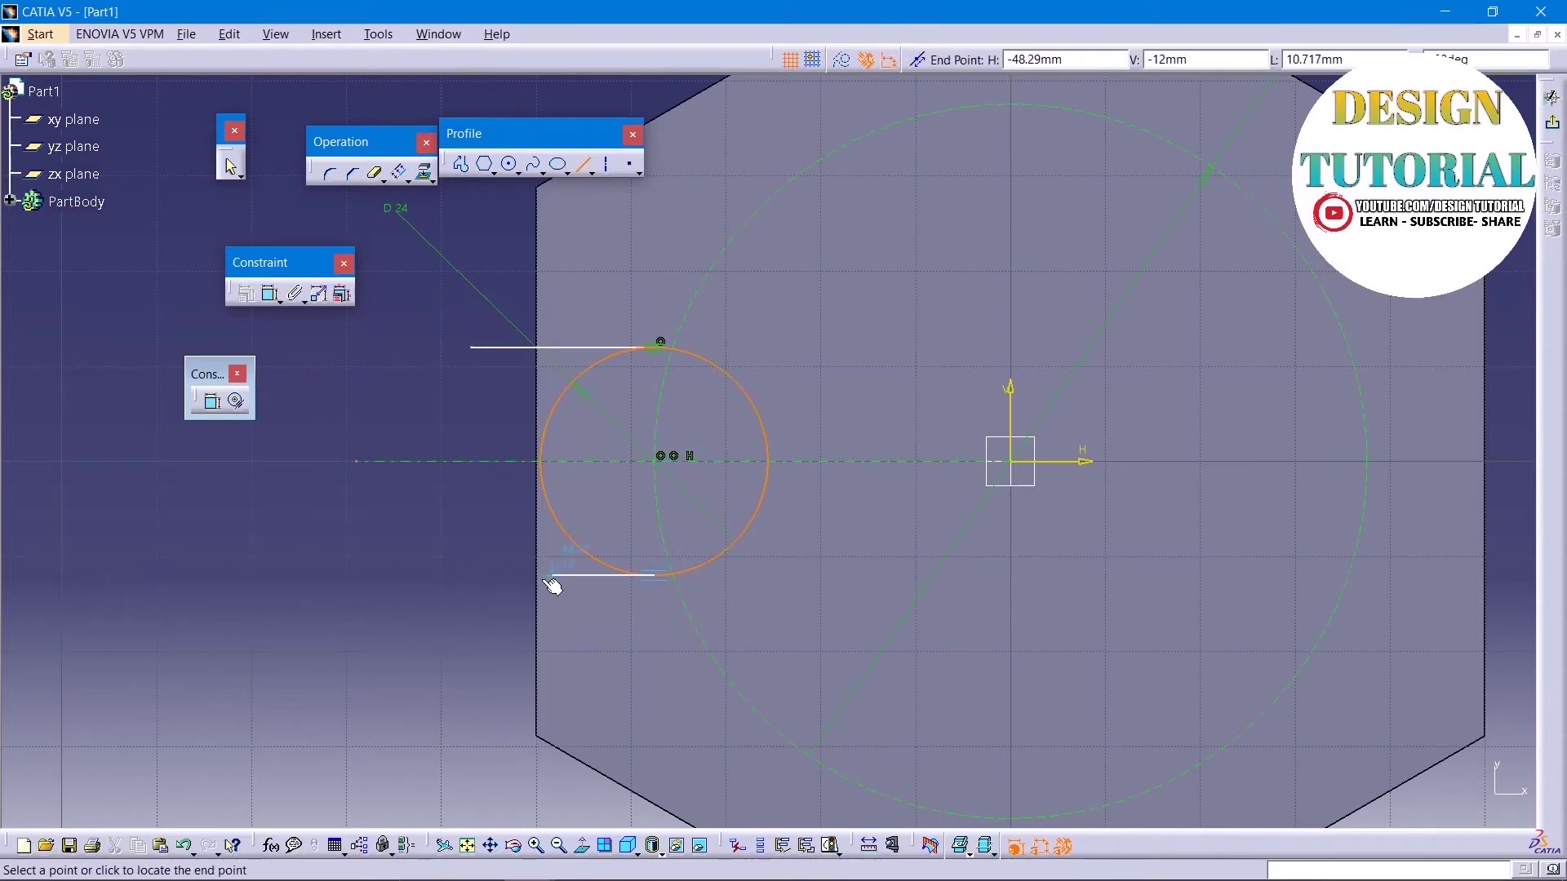
{"action": "left_click", "coordinate": [471, 576]}
{"action": "left_click", "coordinate": [433, 536]}
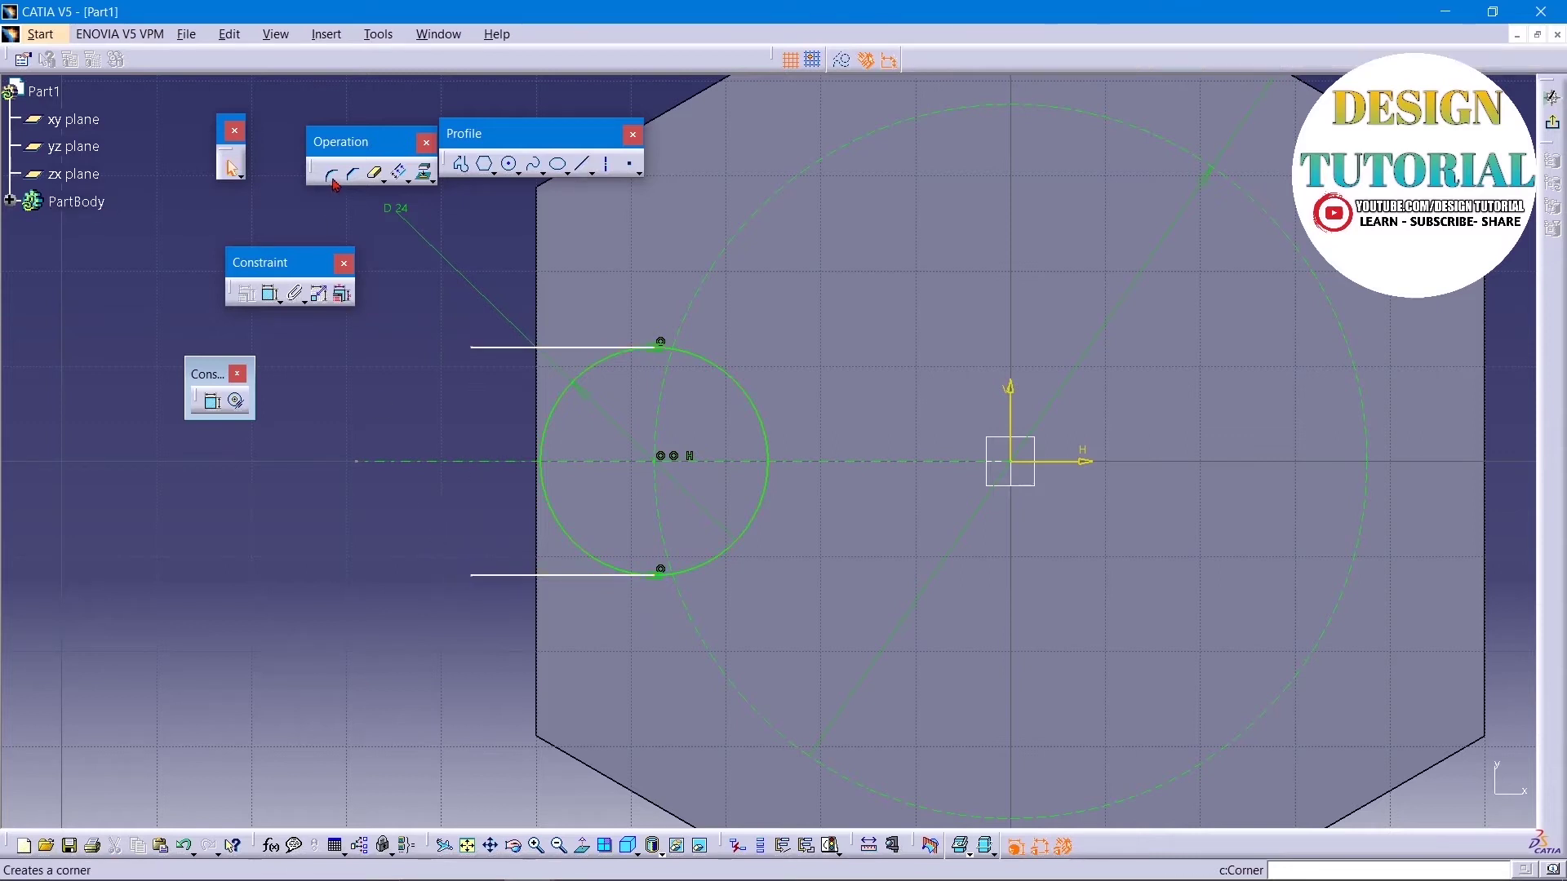
{"action": "left_click", "coordinate": [537, 389]}
{"action": "left_click", "coordinate": [423, 172]}
Step: Trim the projected edge, line stubs and the circle's left arc into a closed slot outline
{"action": "left_click", "coordinate": [375, 173]}
{"action": "left_click", "coordinate": [543, 296]}
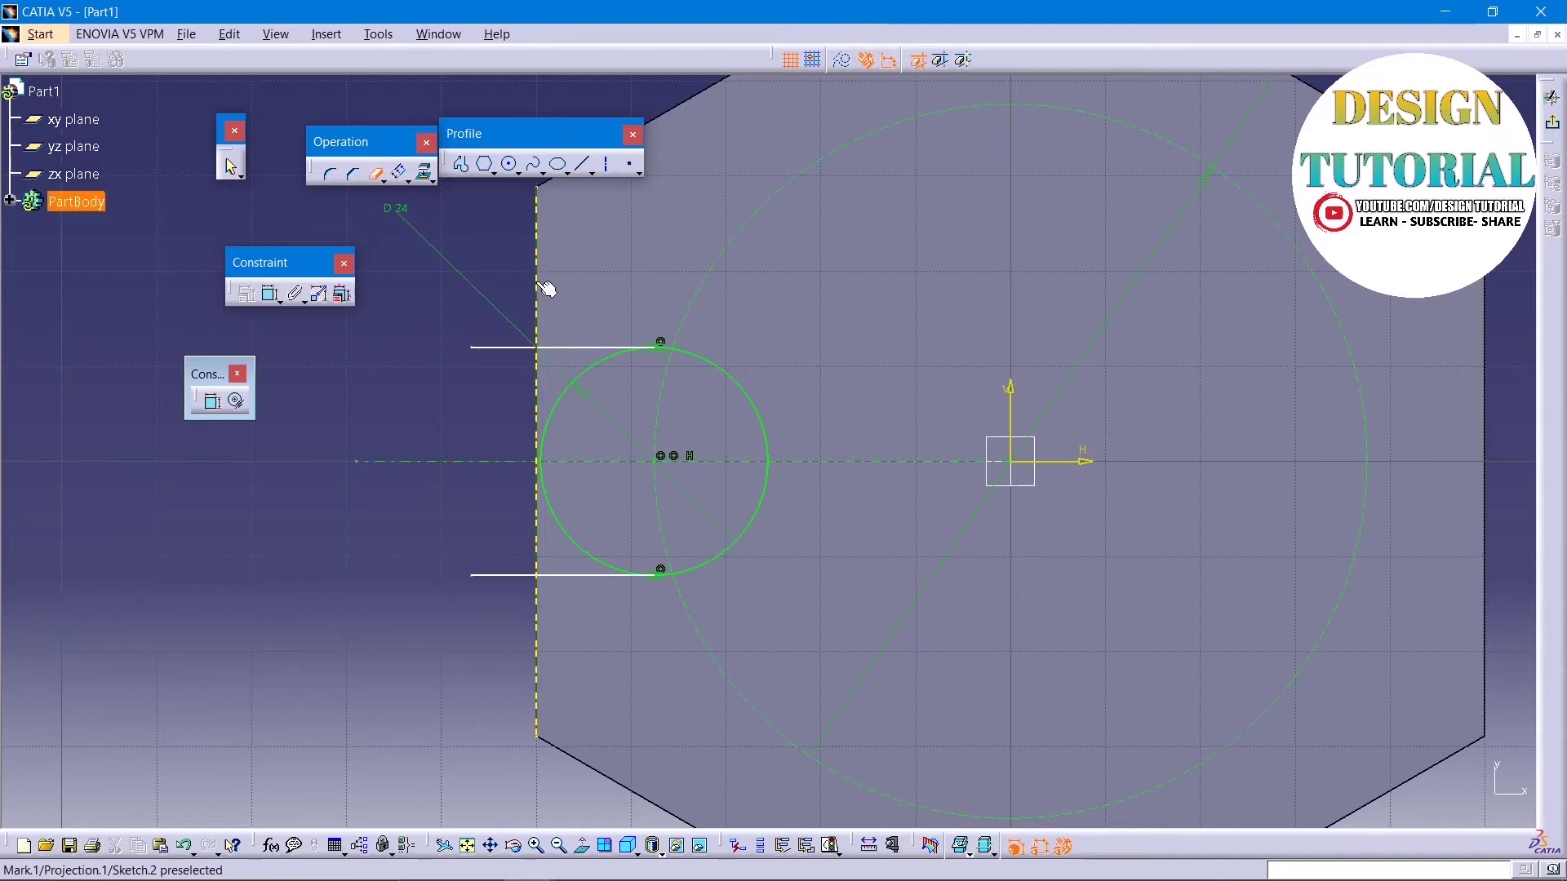
{"action": "left_click", "coordinate": [536, 646]}
{"action": "left_click", "coordinate": [505, 575]}
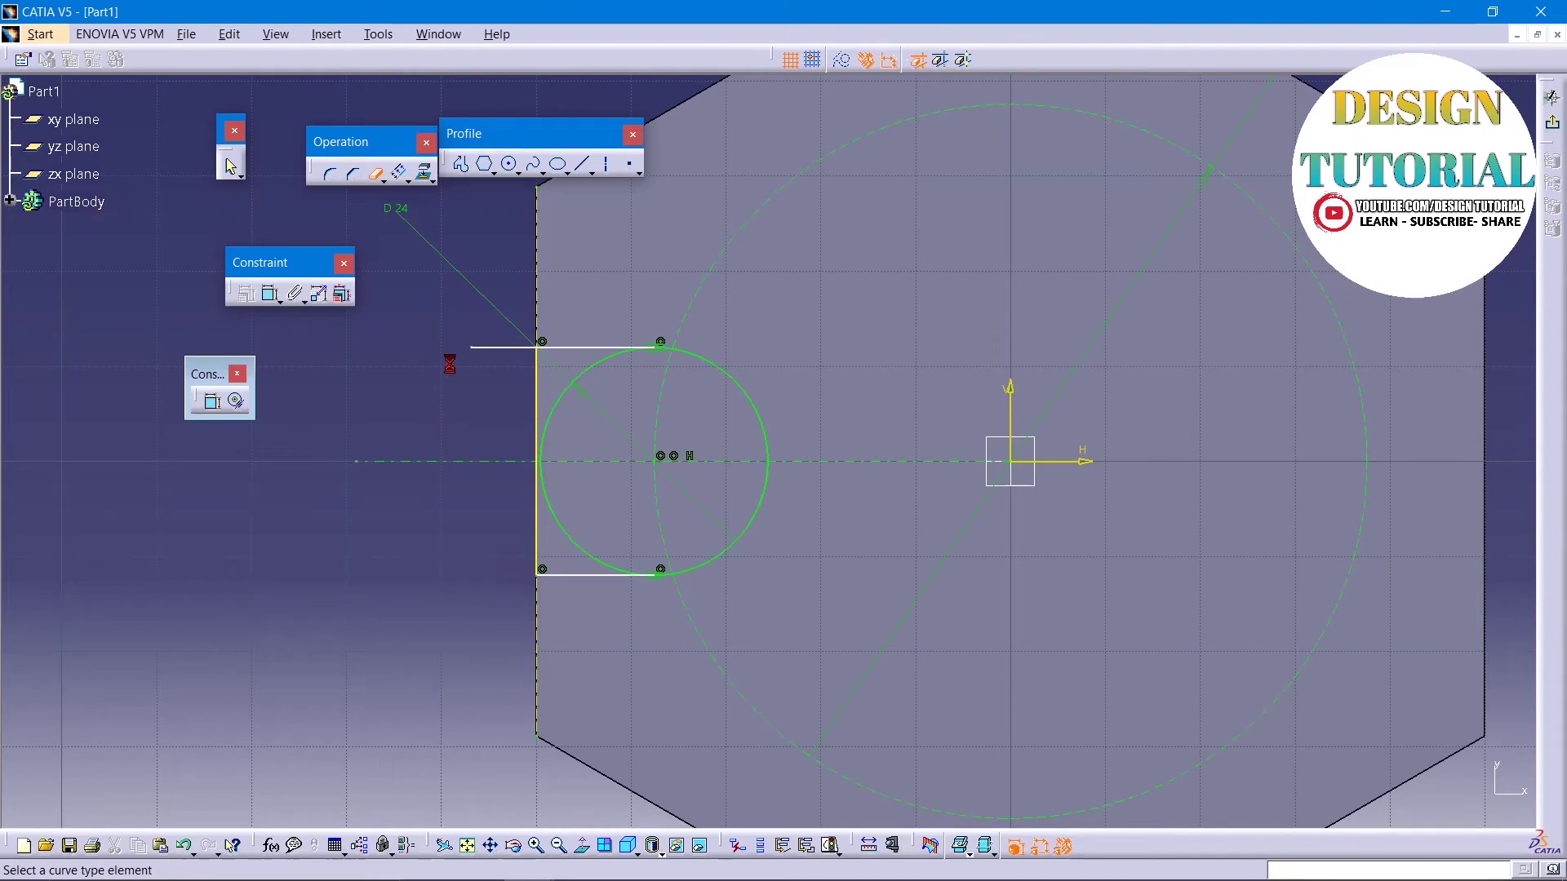
{"action": "left_click", "coordinate": [486, 346]}
{"action": "left_click", "coordinate": [568, 412]}
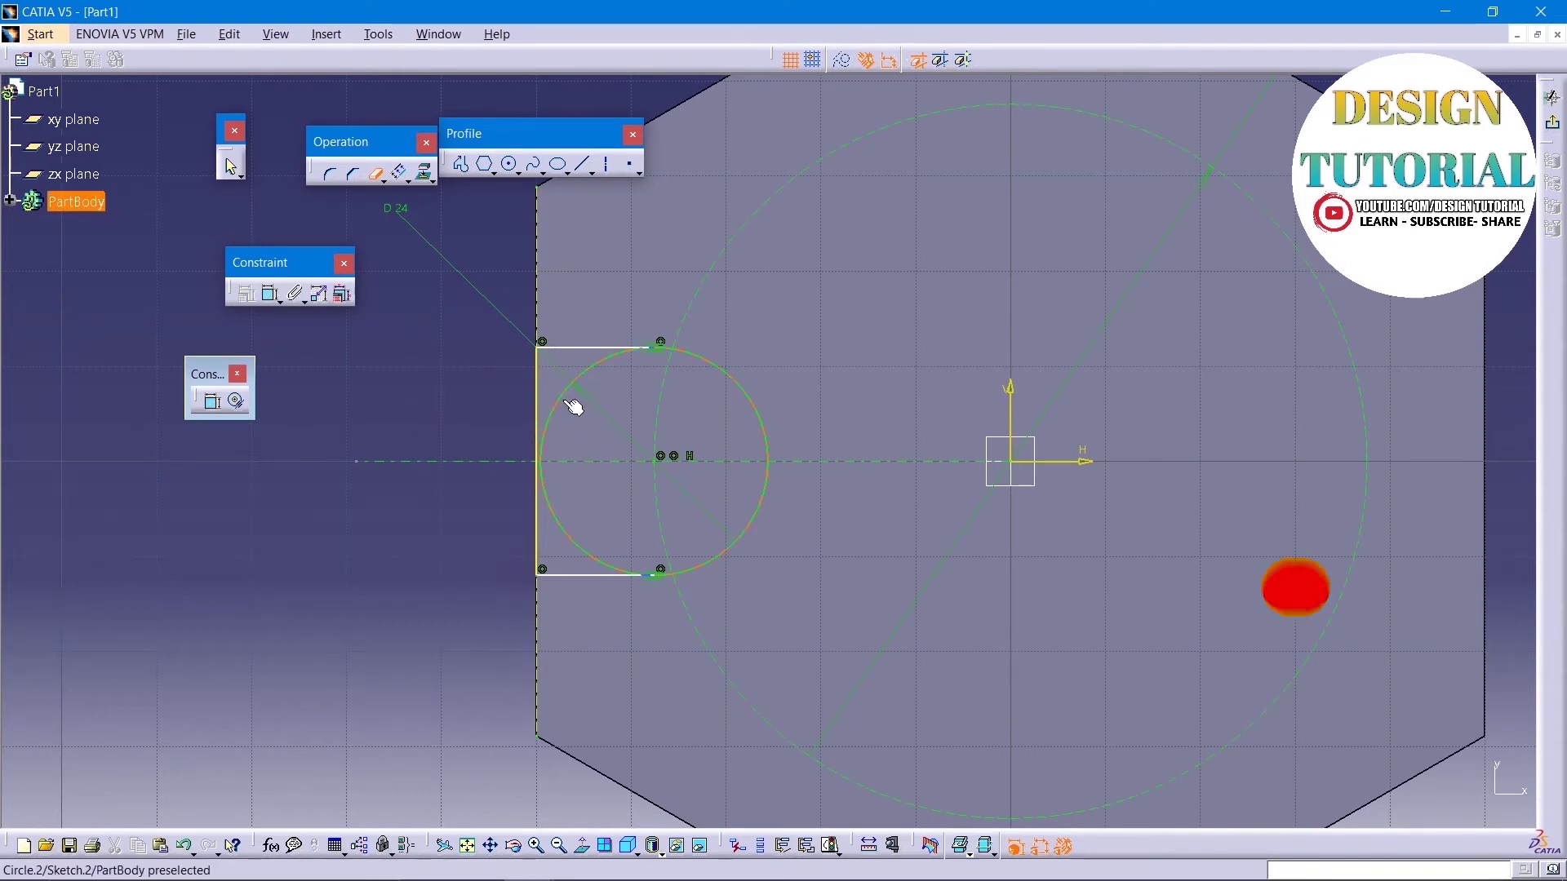
{"action": "left_click", "coordinate": [572, 535]}
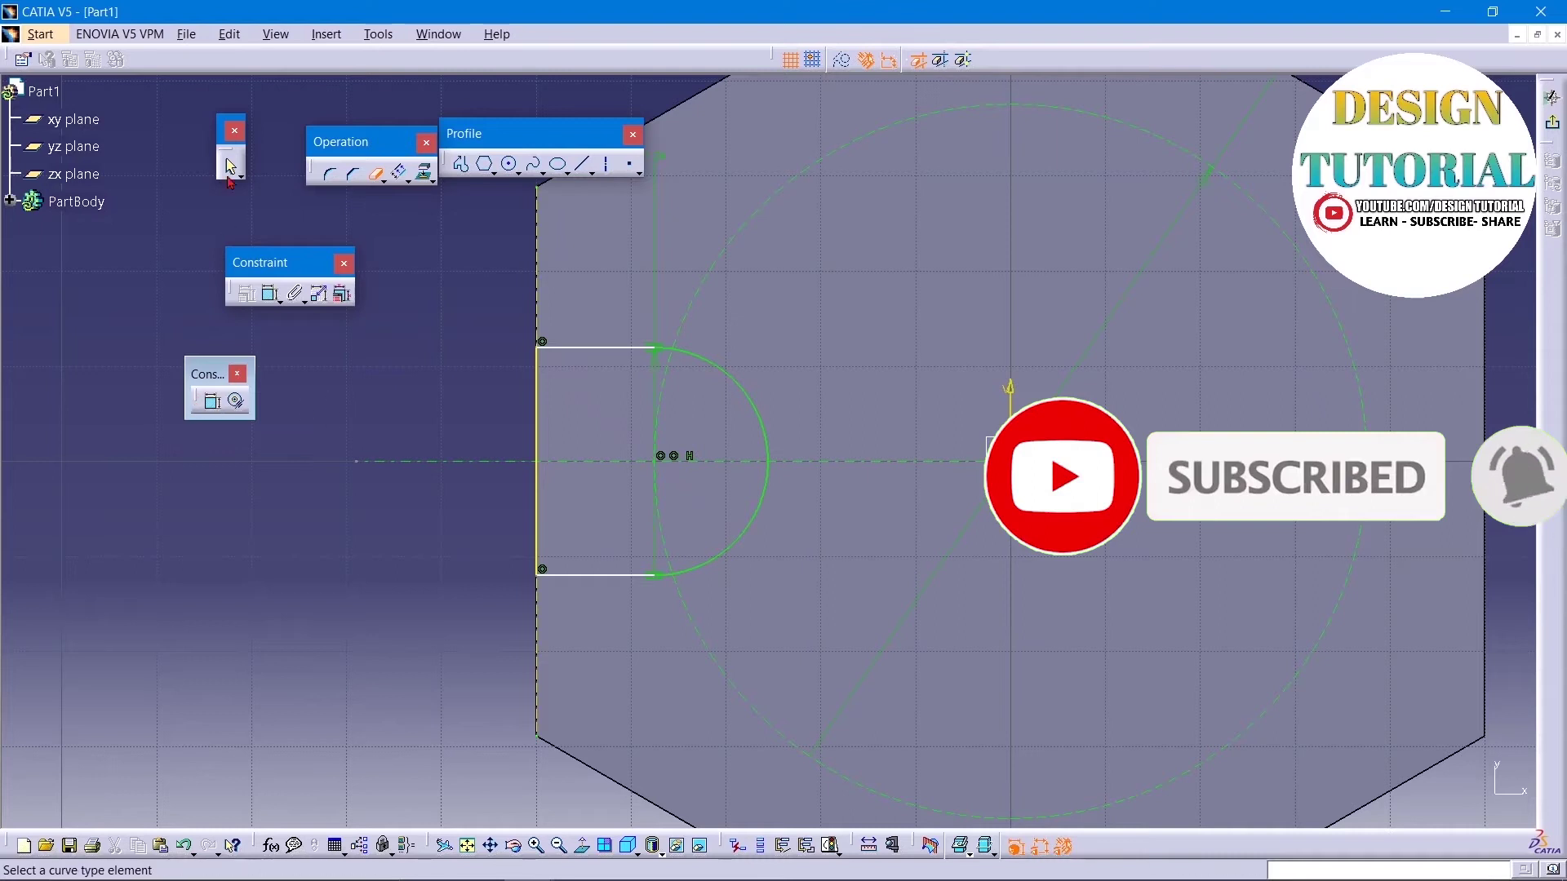
{"action": "left_click", "coordinate": [230, 167]}
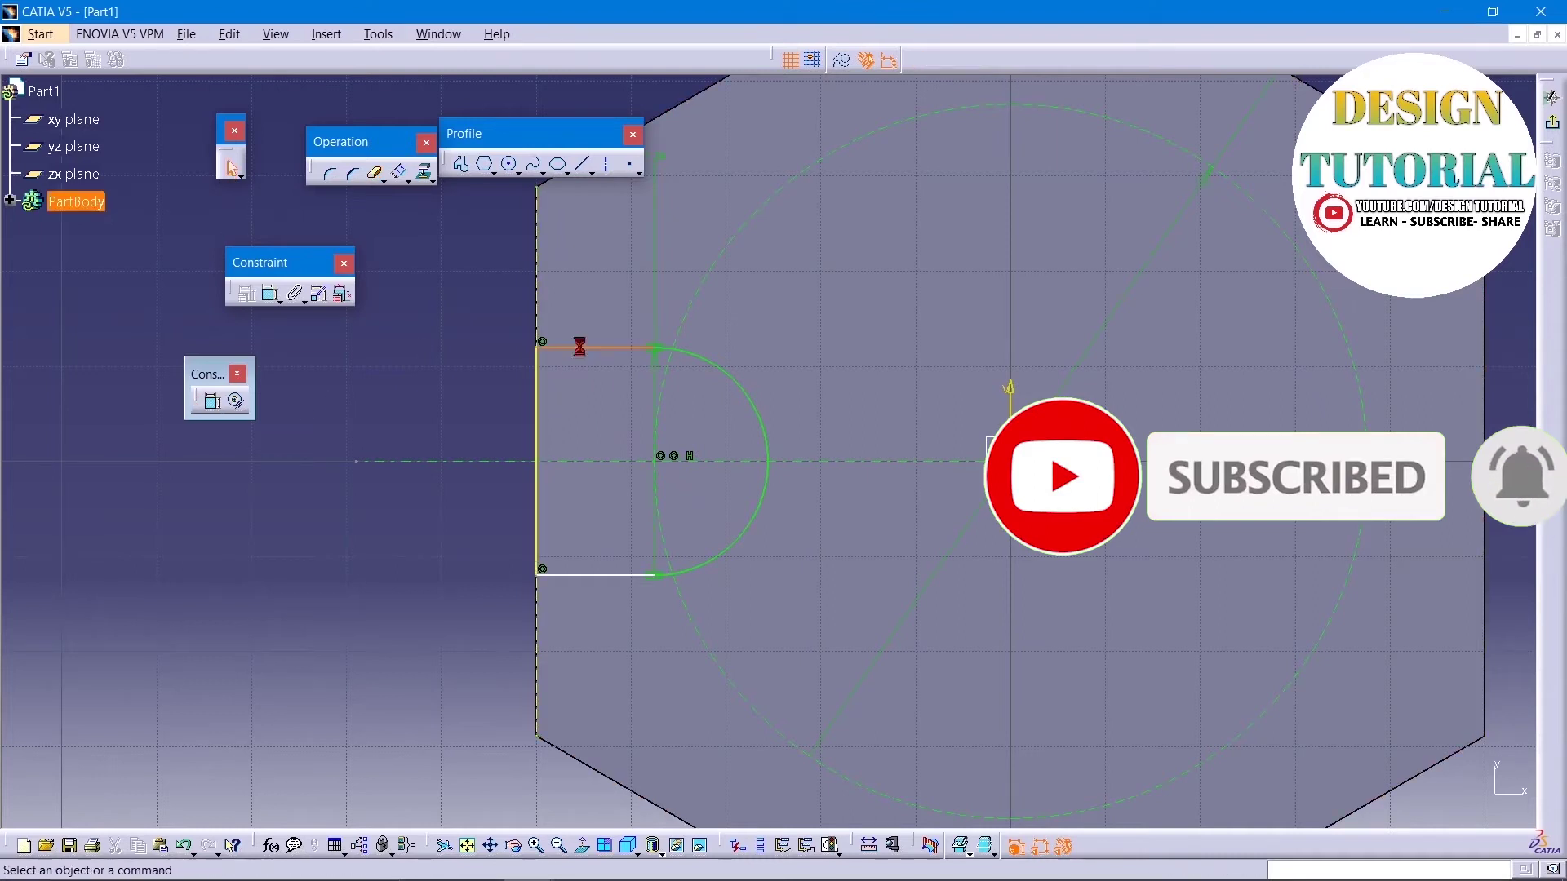
{"action": "left_click", "coordinate": [580, 347]}
{"action": "left_click", "coordinate": [724, 374], "text": "ctrl"}
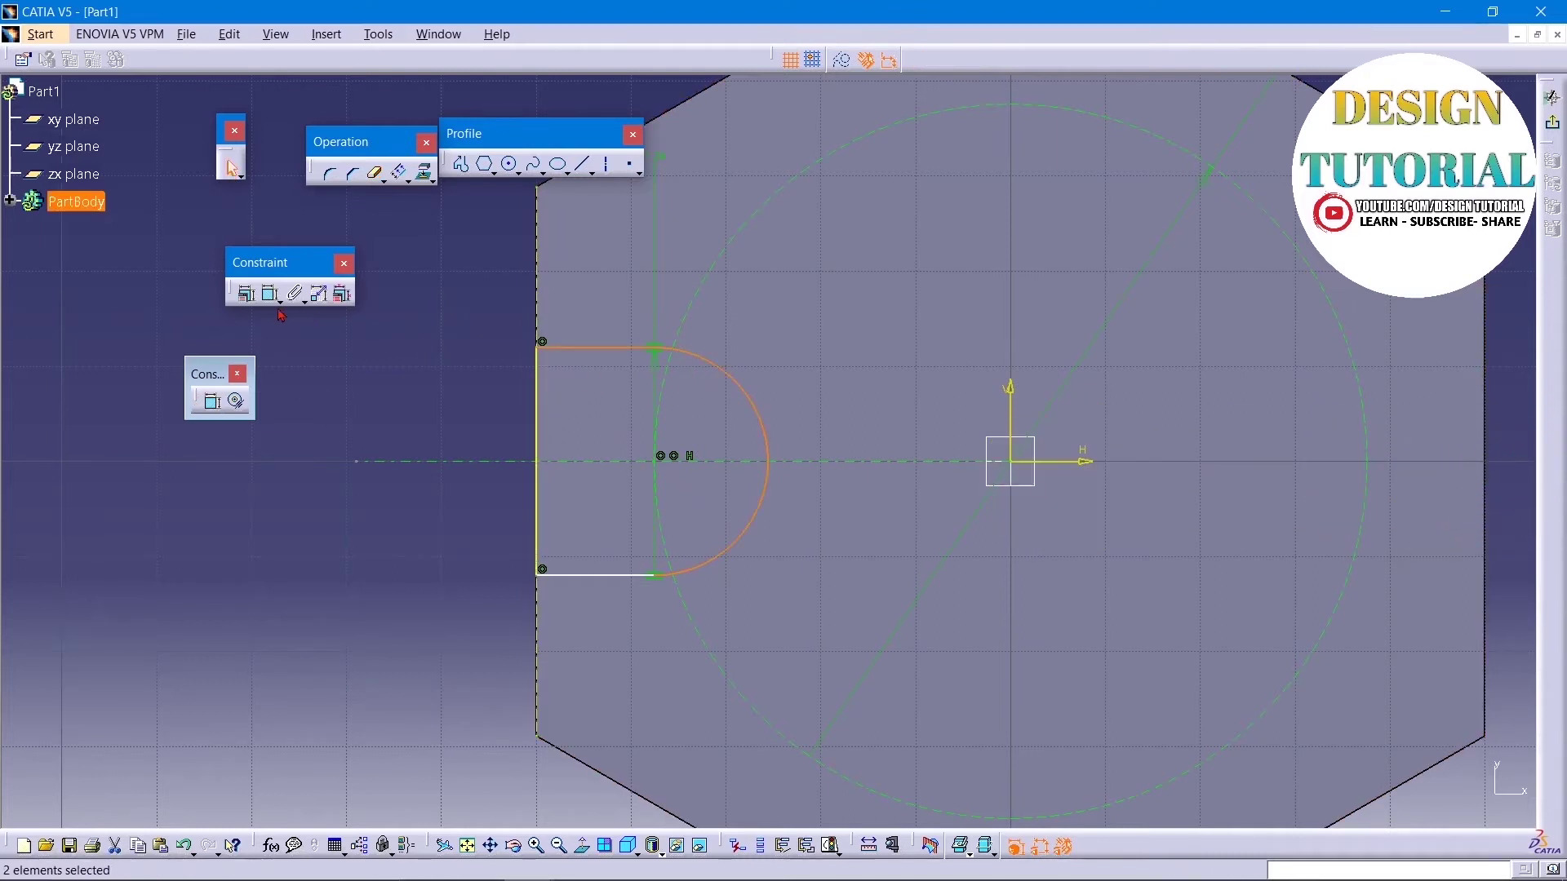
Step: Make the top slot line tangent to the right arc
{"action": "left_click", "coordinate": [245, 300]}
{"action": "left_click", "coordinate": [1224, 443]}
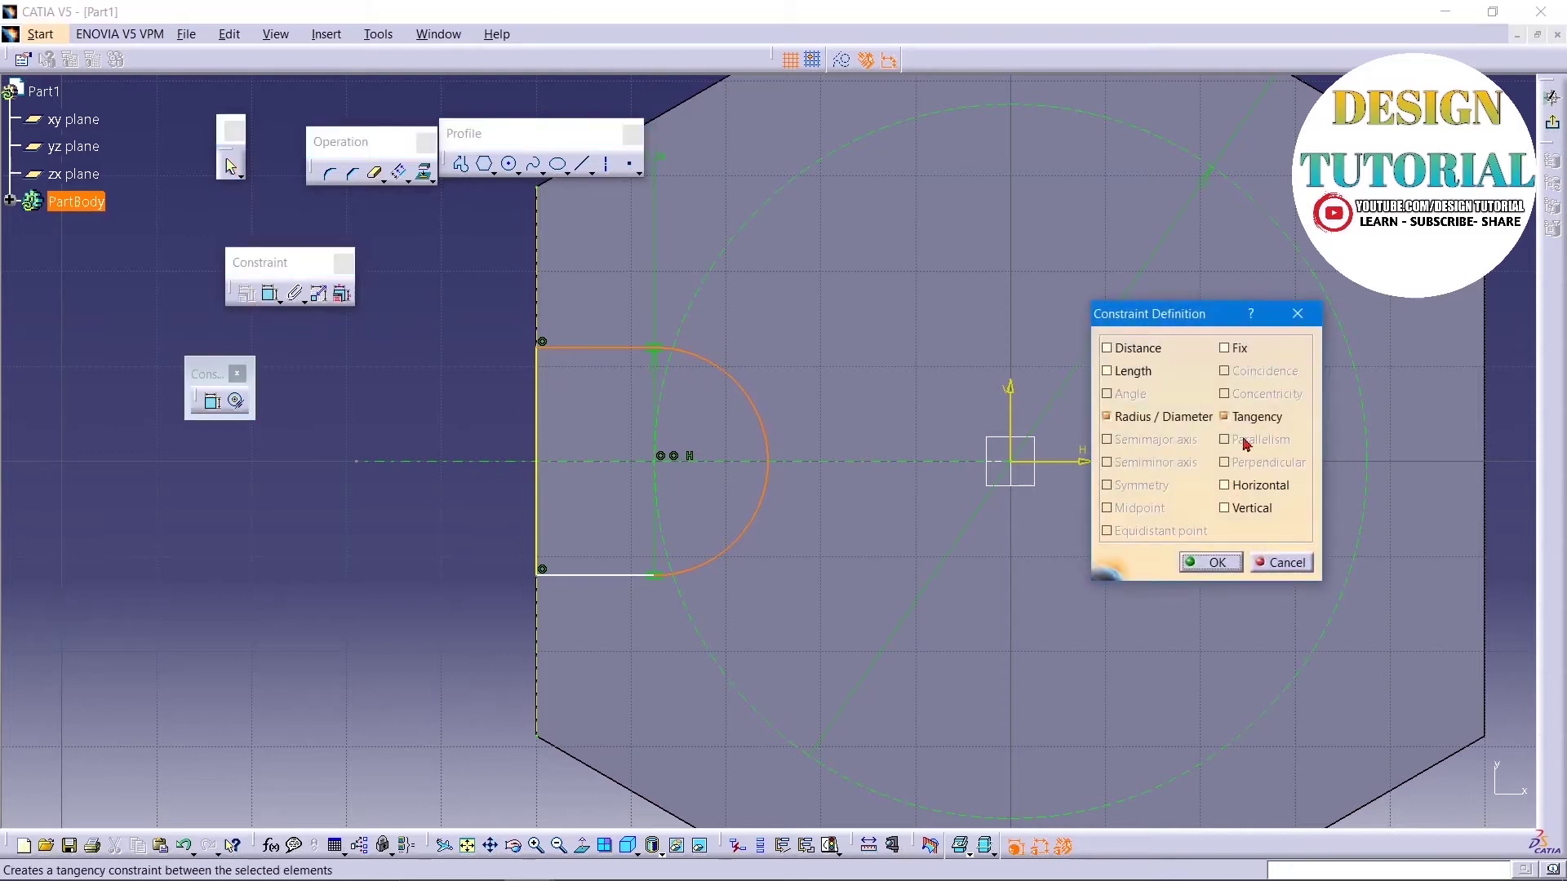
{"action": "left_click", "coordinate": [1219, 559]}
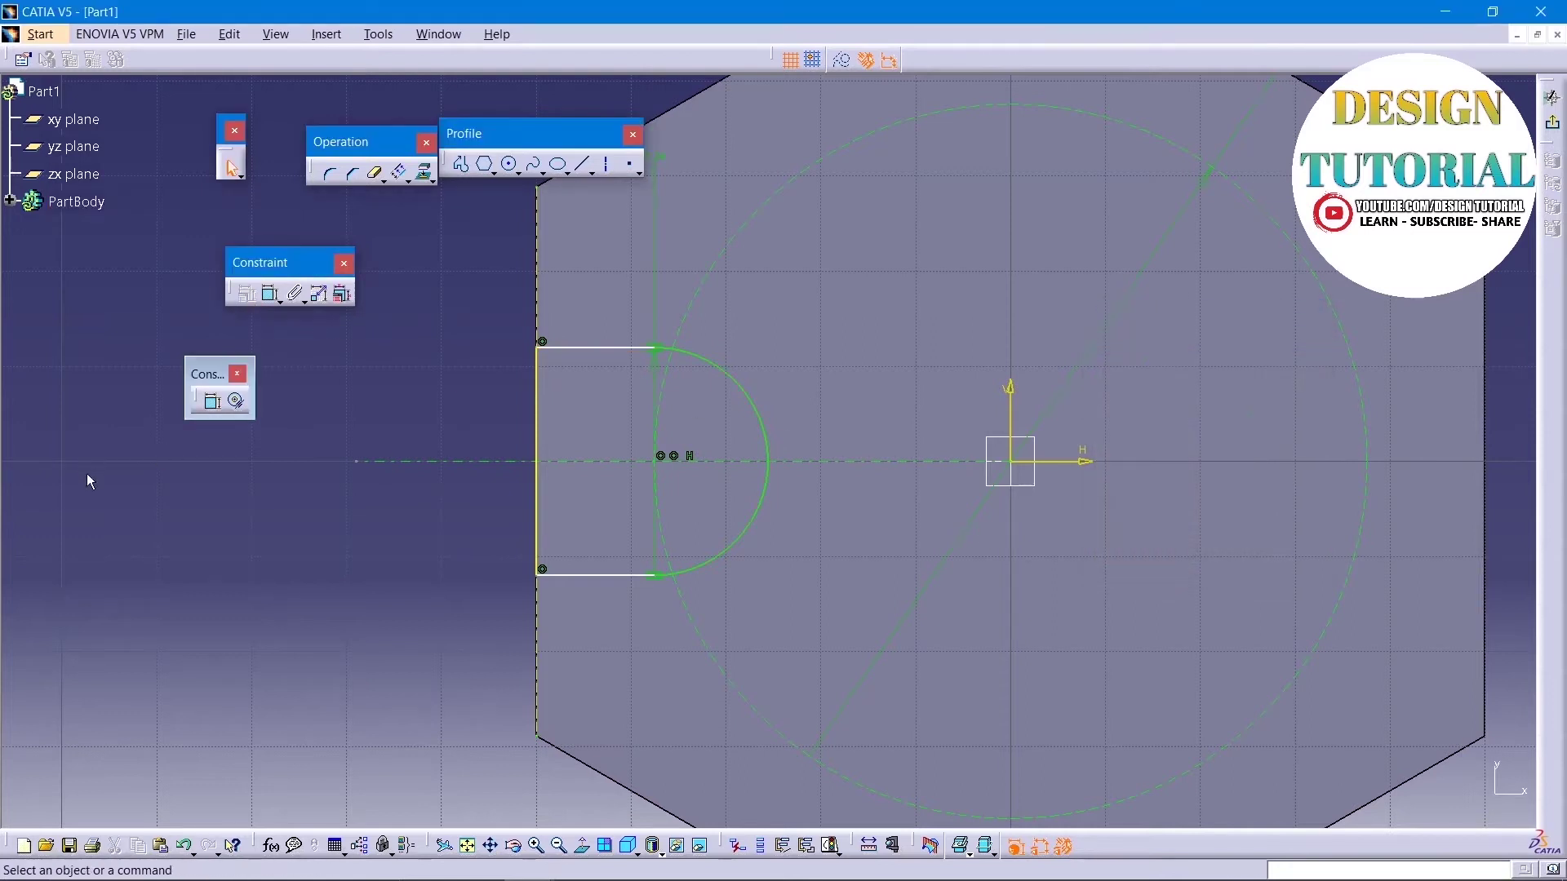
Step: Constrain both the bottom and top slot lines horizontal
{"action": "left_click", "coordinate": [593, 575]}
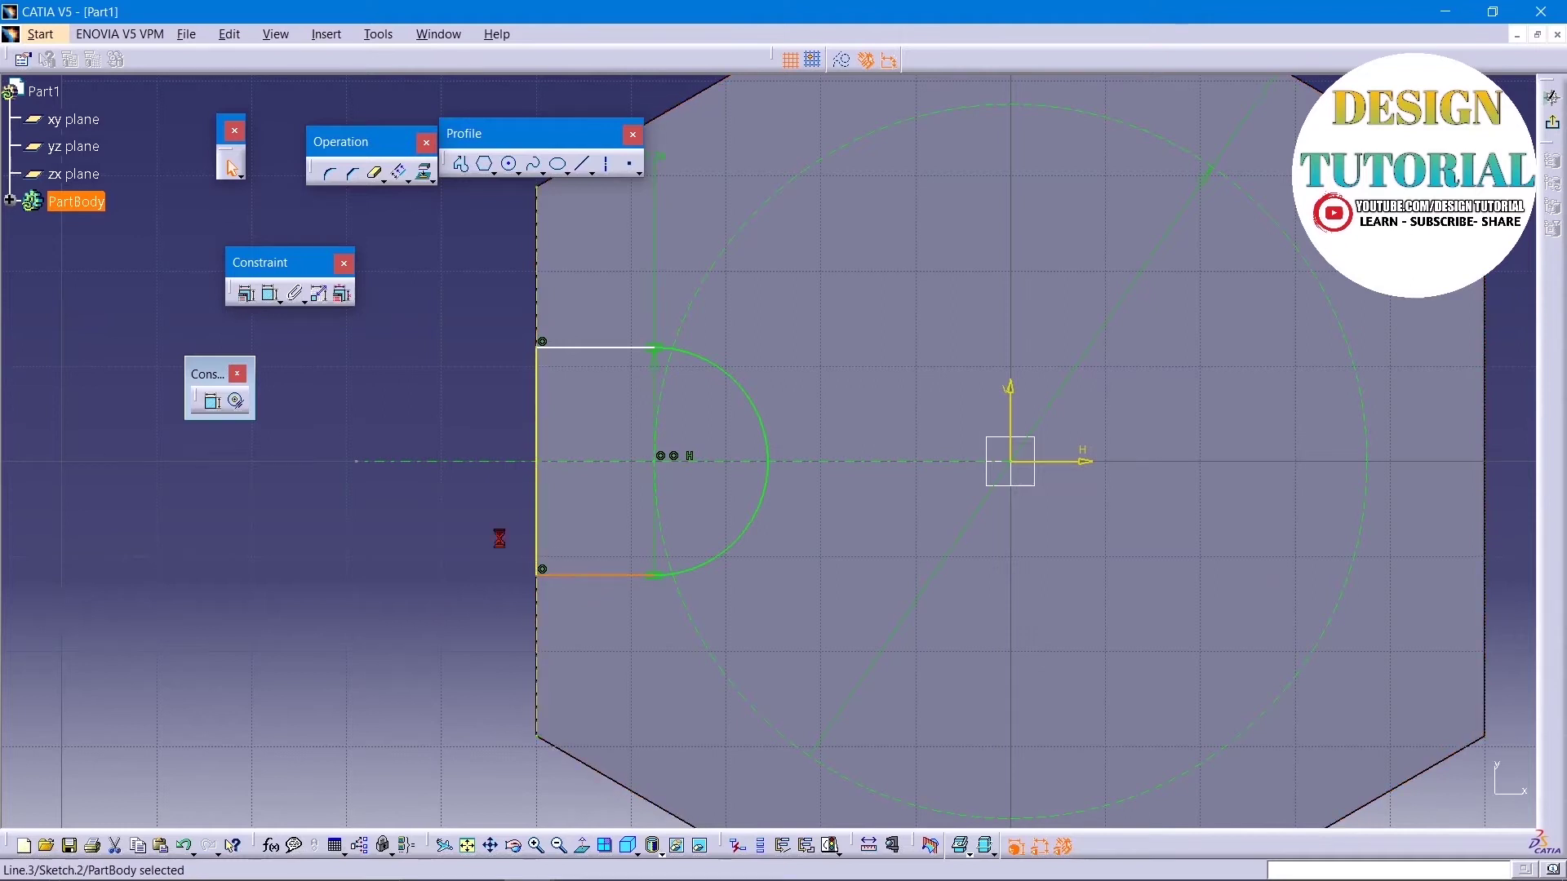
{"action": "left_click", "coordinate": [246, 295]}
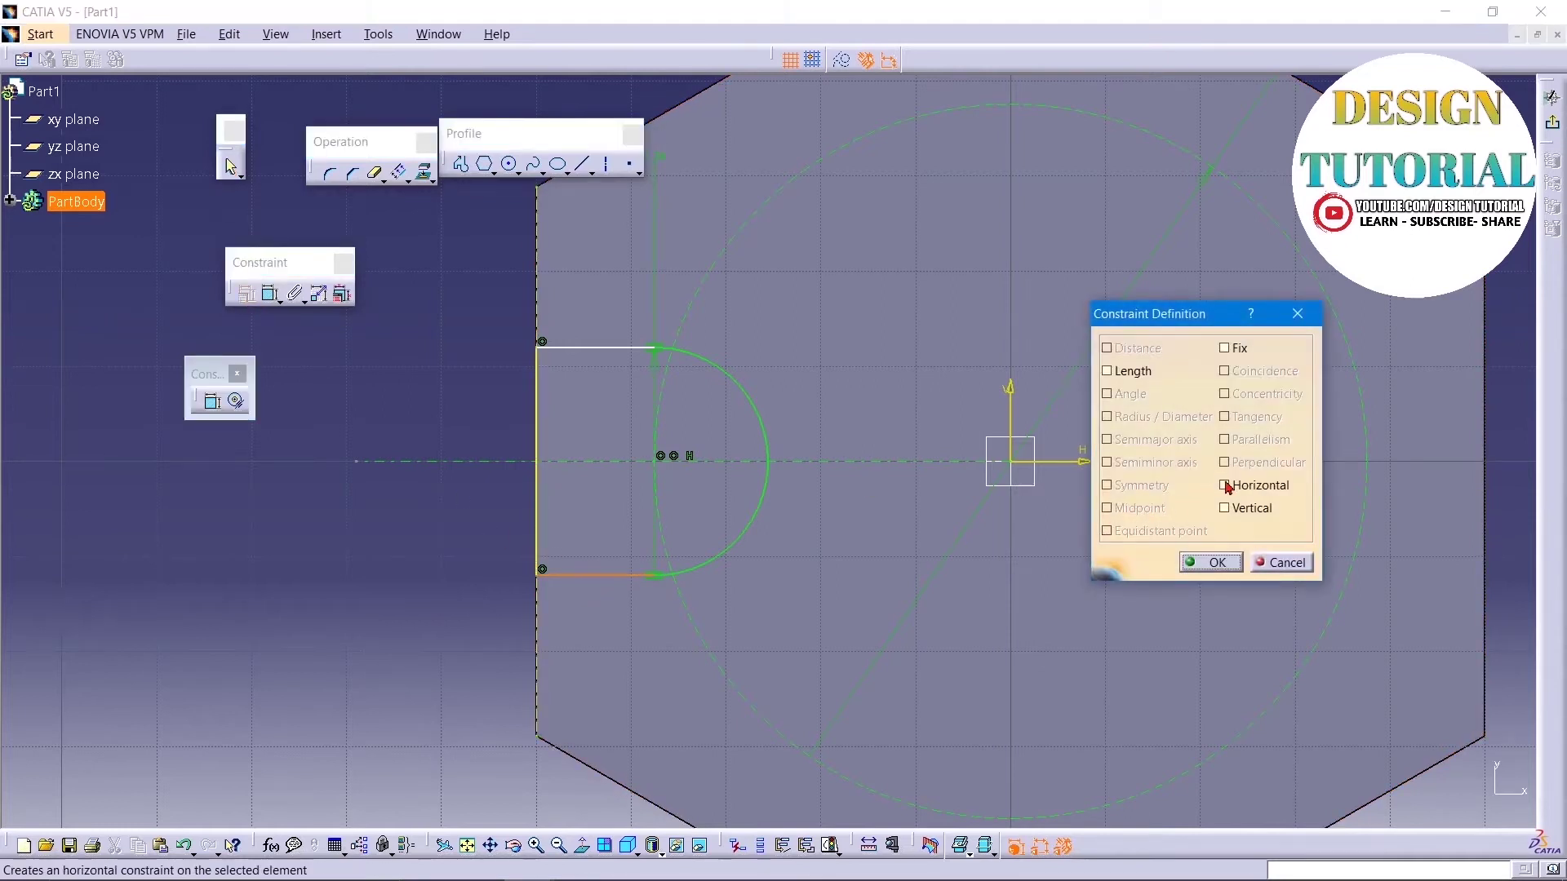
{"action": "left_click", "coordinate": [1210, 562]}
{"action": "left_click", "coordinate": [541, 347]}
{"action": "left_click", "coordinate": [247, 293]}
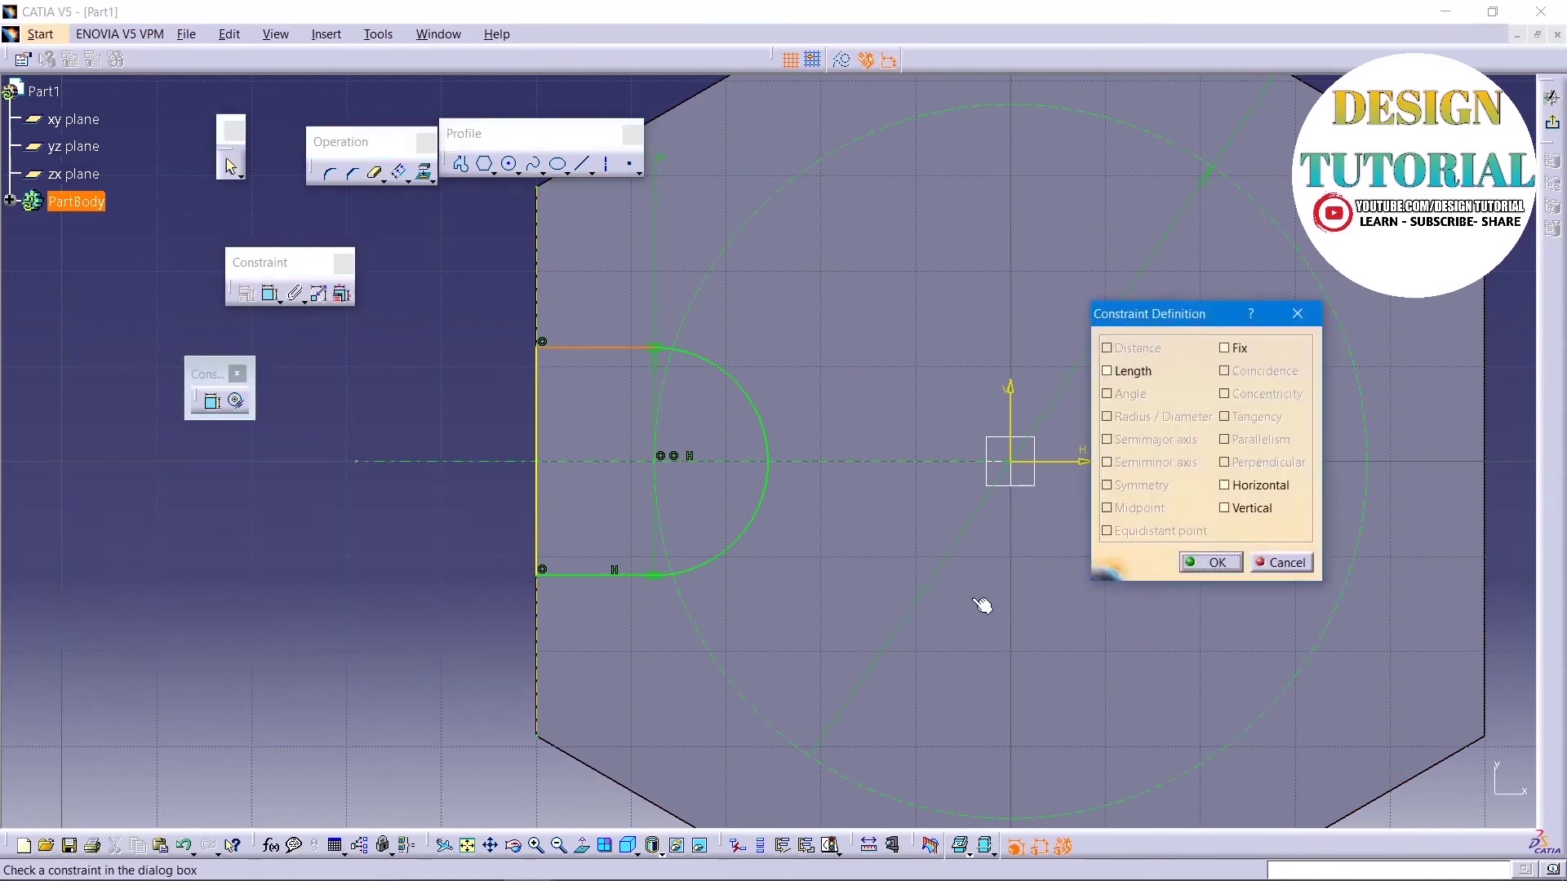
{"action": "left_click", "coordinate": [1223, 485]}
{"action": "left_click", "coordinate": [1210, 562]}
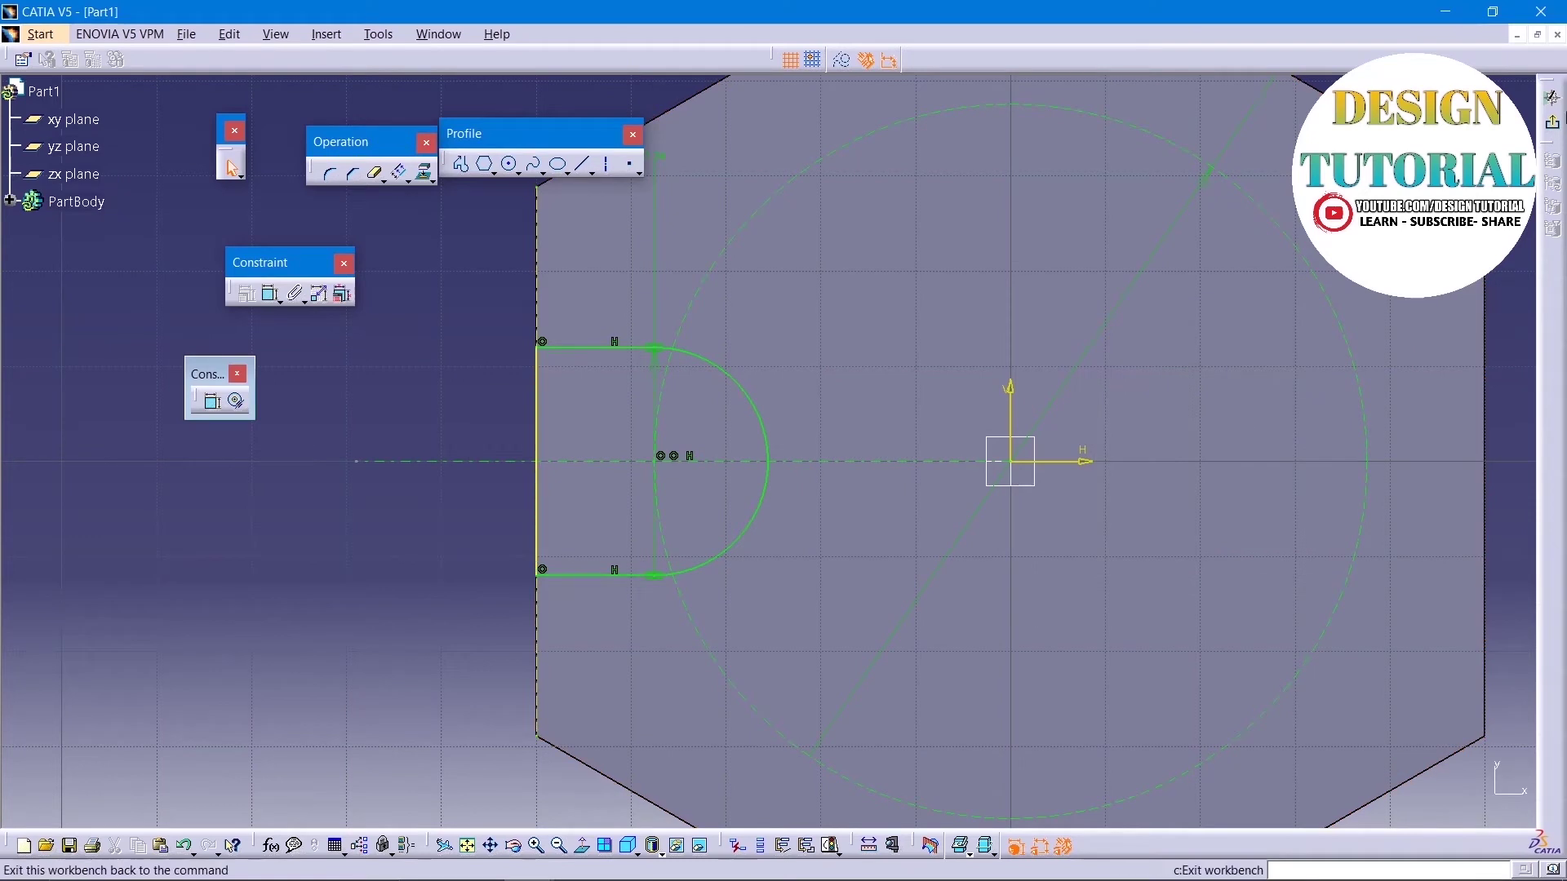
Step: Pocket the U-shaped slot profile 10 mm deep into the plate's edge
{"action": "left_click", "coordinate": [1551, 98]}
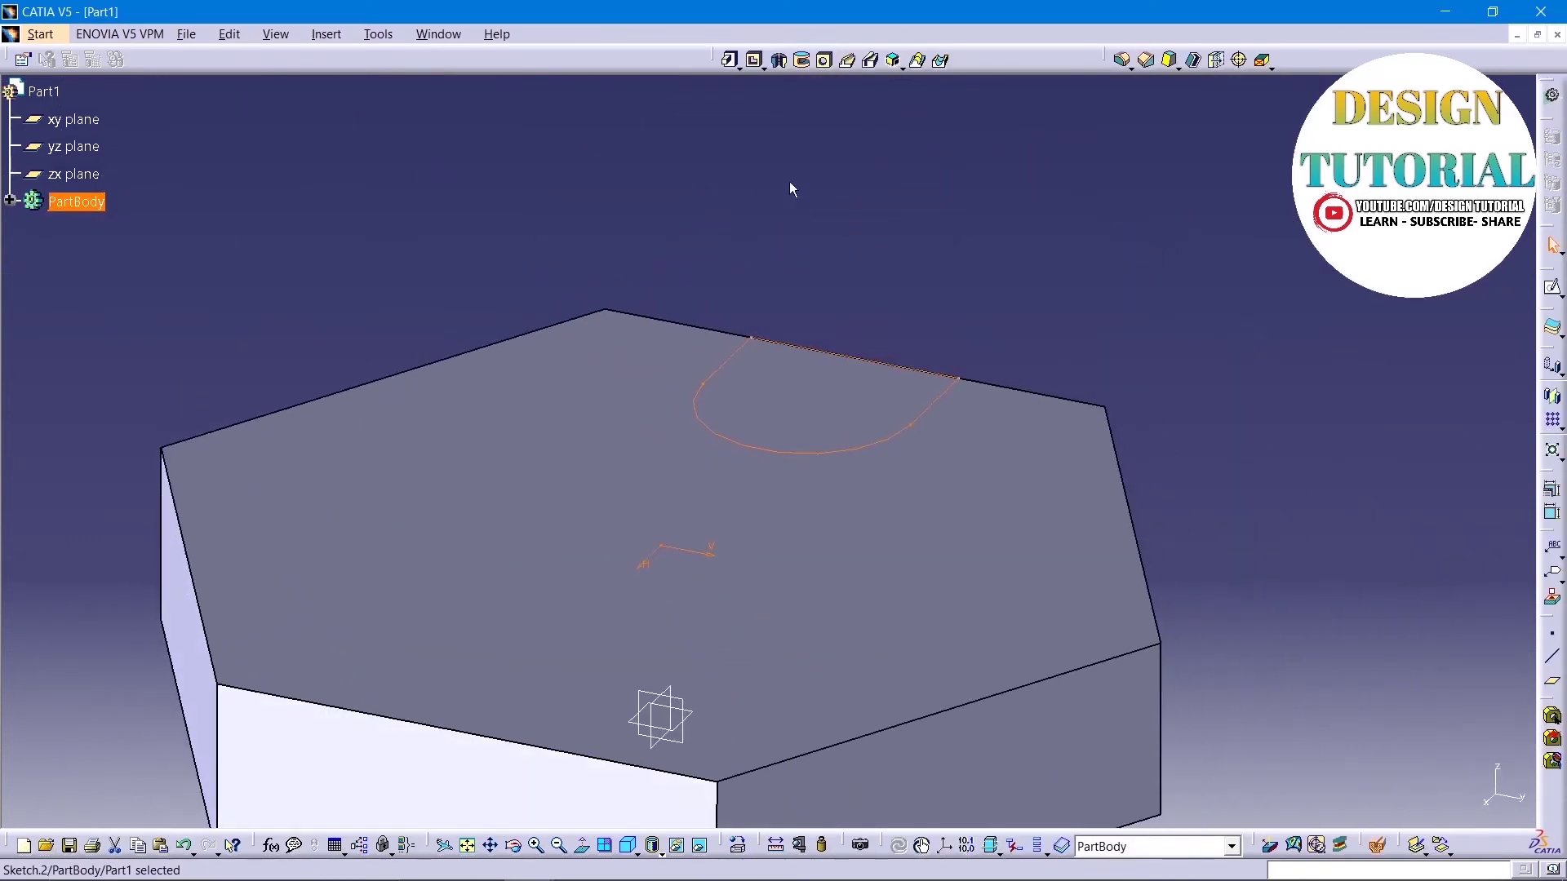
{"action": "left_click", "coordinate": [756, 62]}
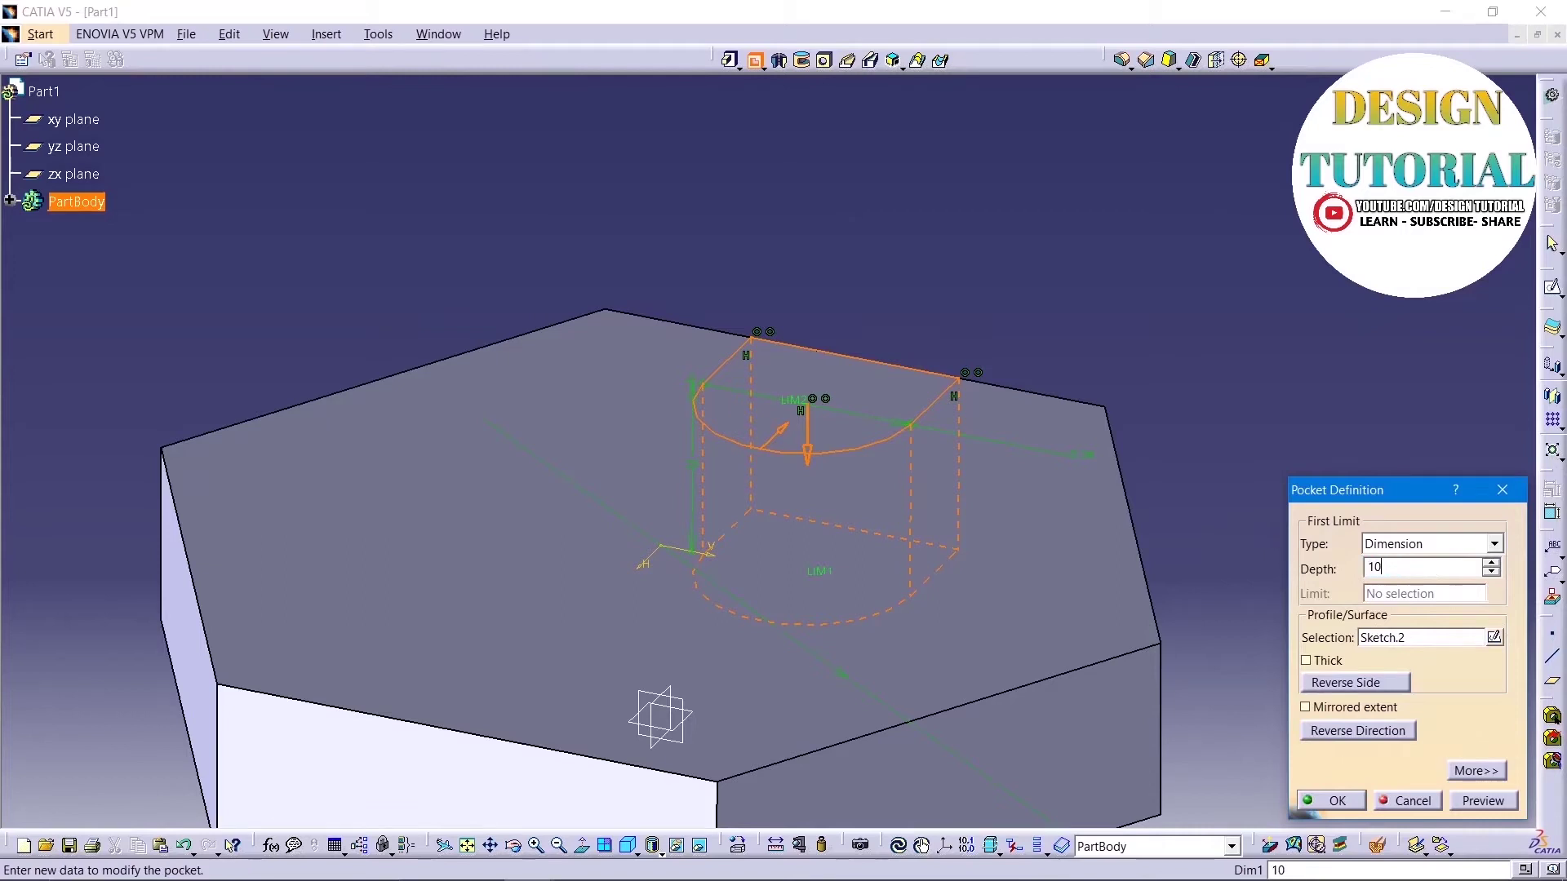
{"action": "key", "text": "Return"}
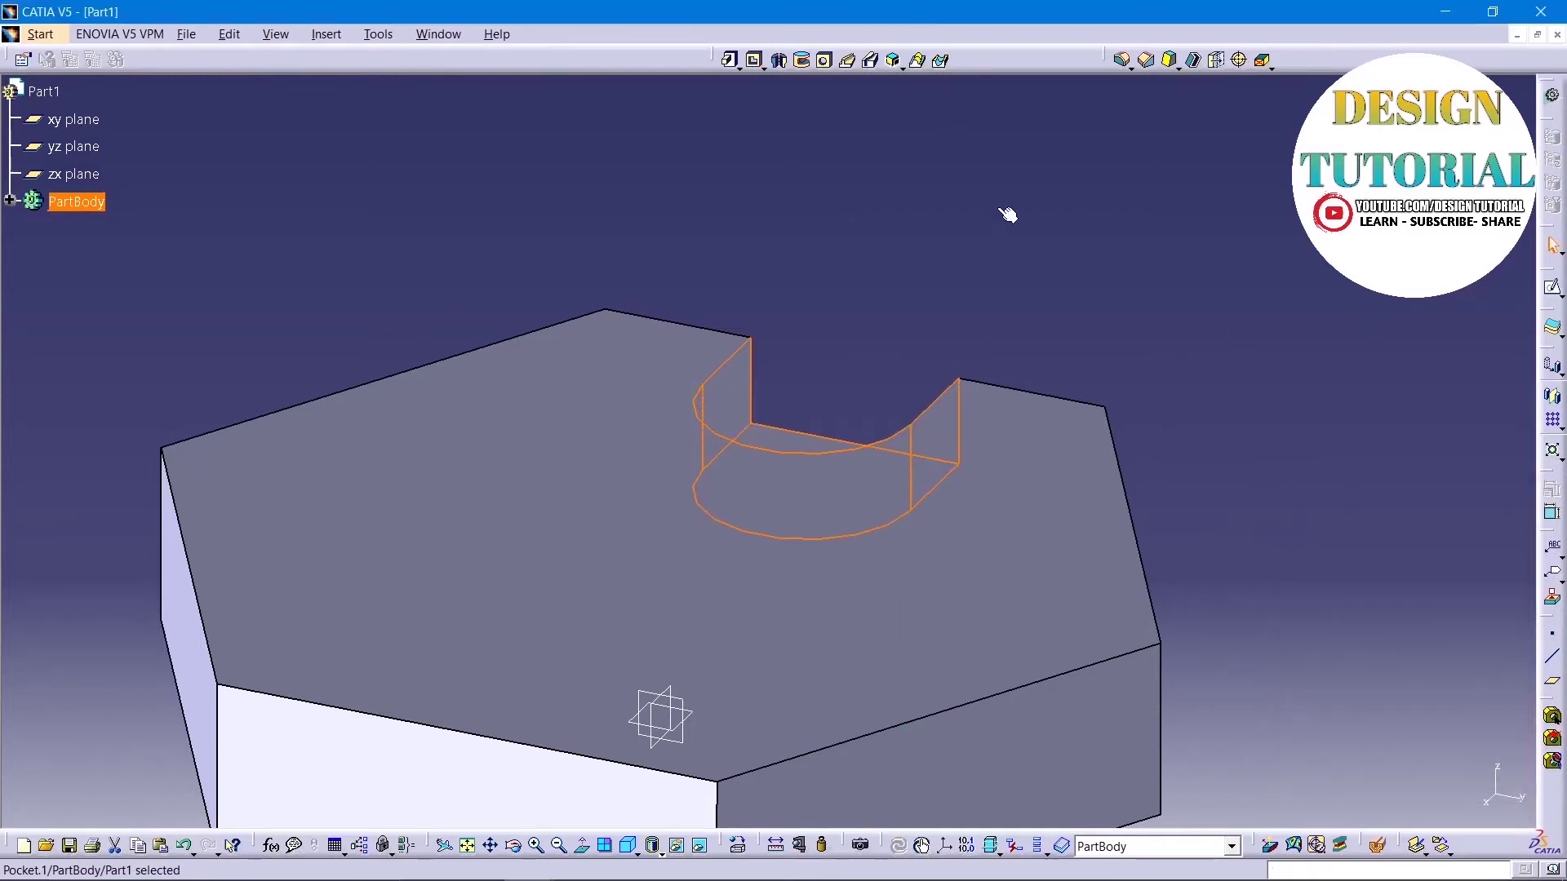
{"action": "left_click", "coordinate": [916, 302]}
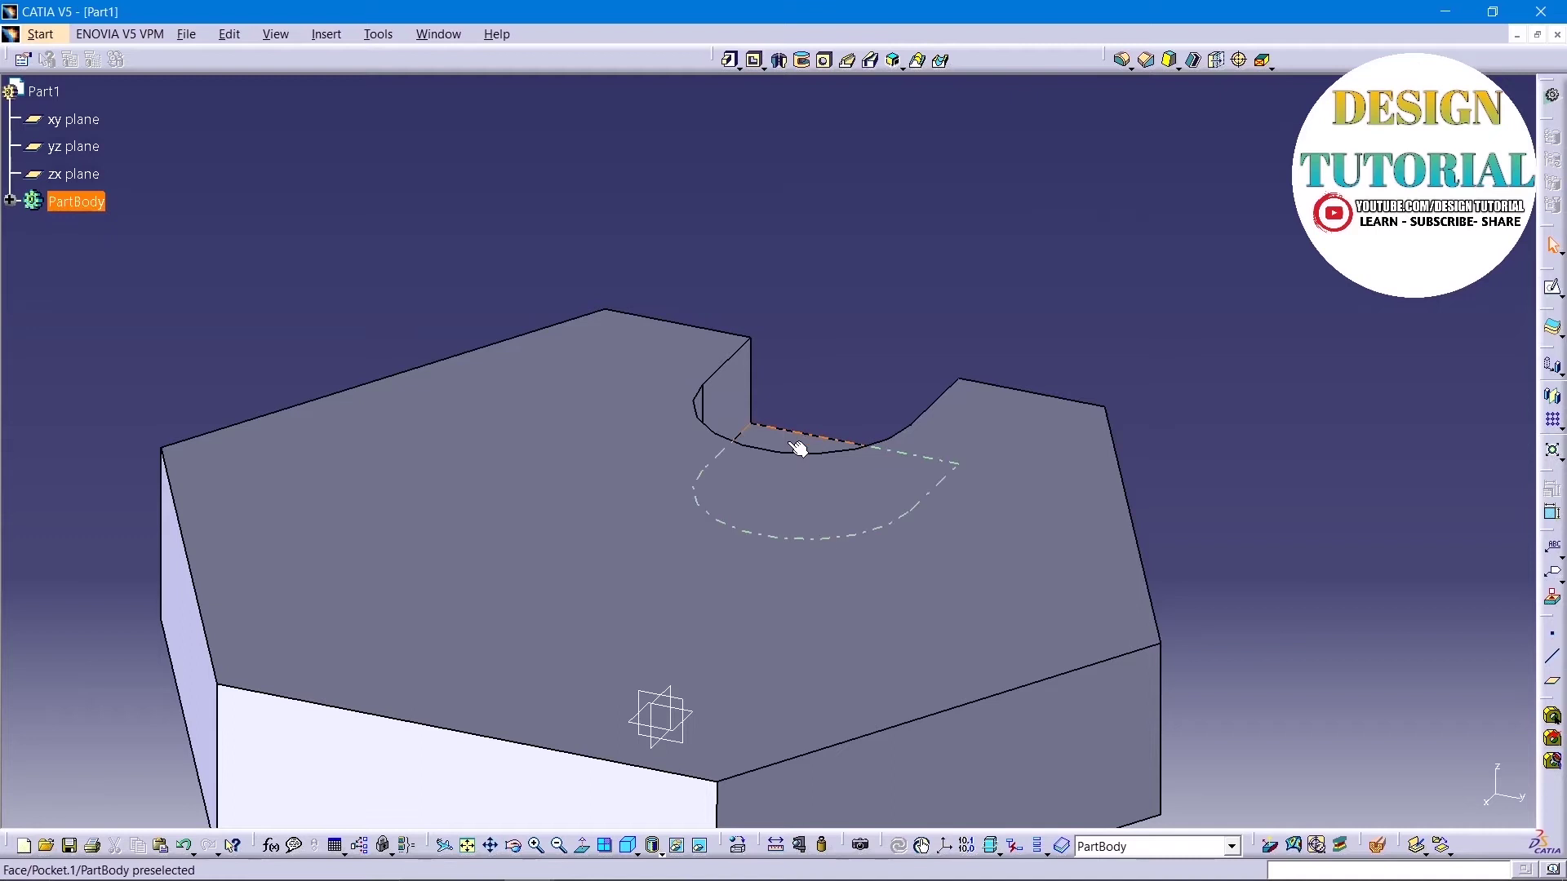
{"action": "left_click", "coordinate": [327, 33]}
{"action": "mouse_move", "coordinate": [393, 333]}
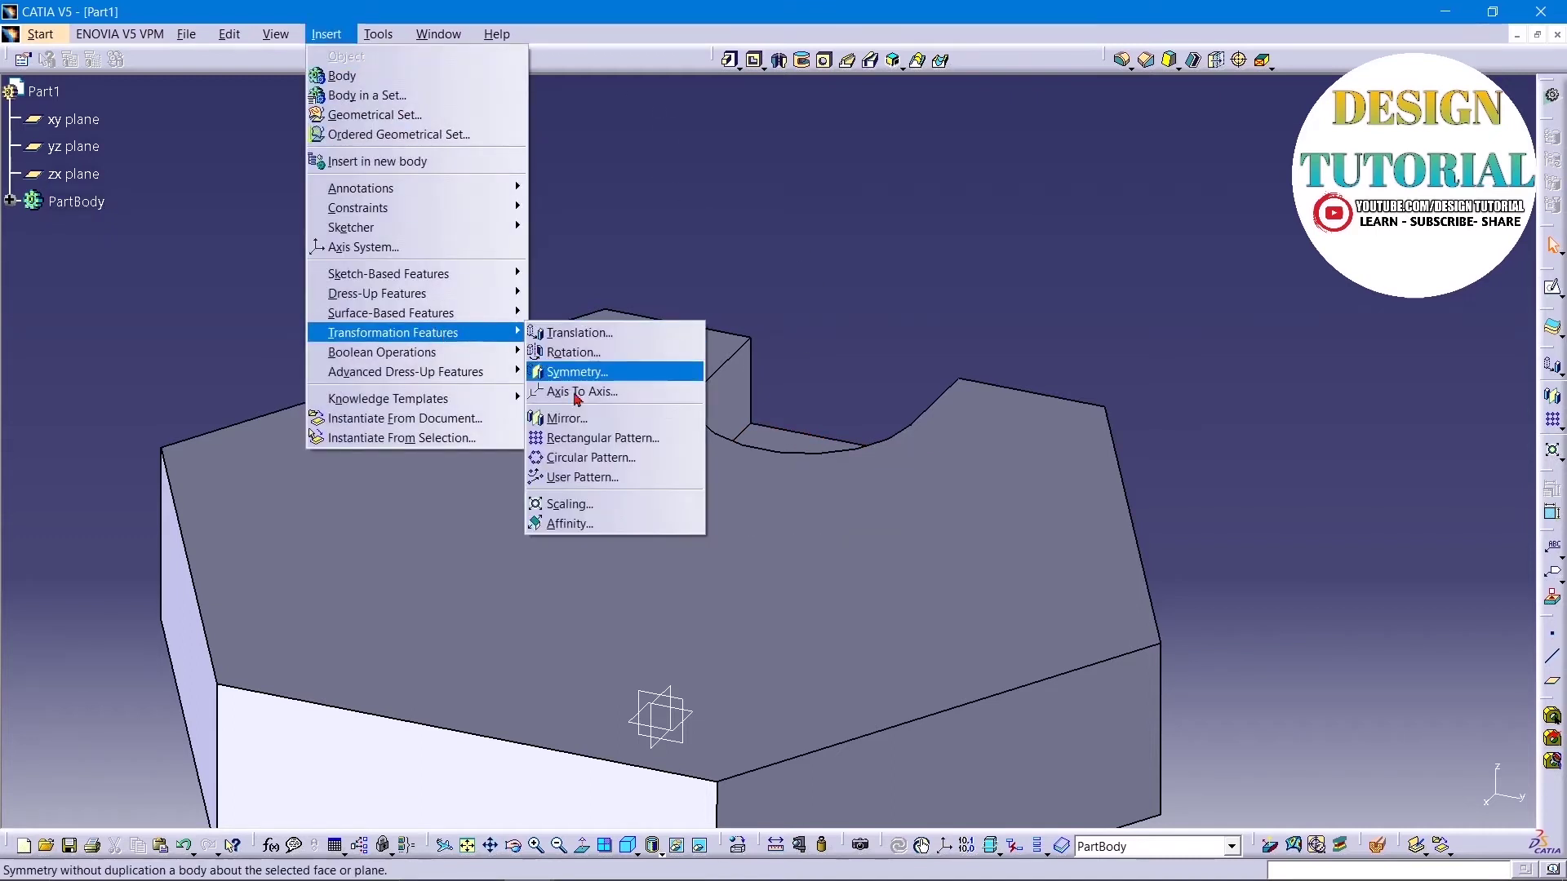
Step: Circular-pattern Pocket.1 into 3 instances at 120° about the plate's top face
{"action": "left_click", "coordinate": [591, 457]}
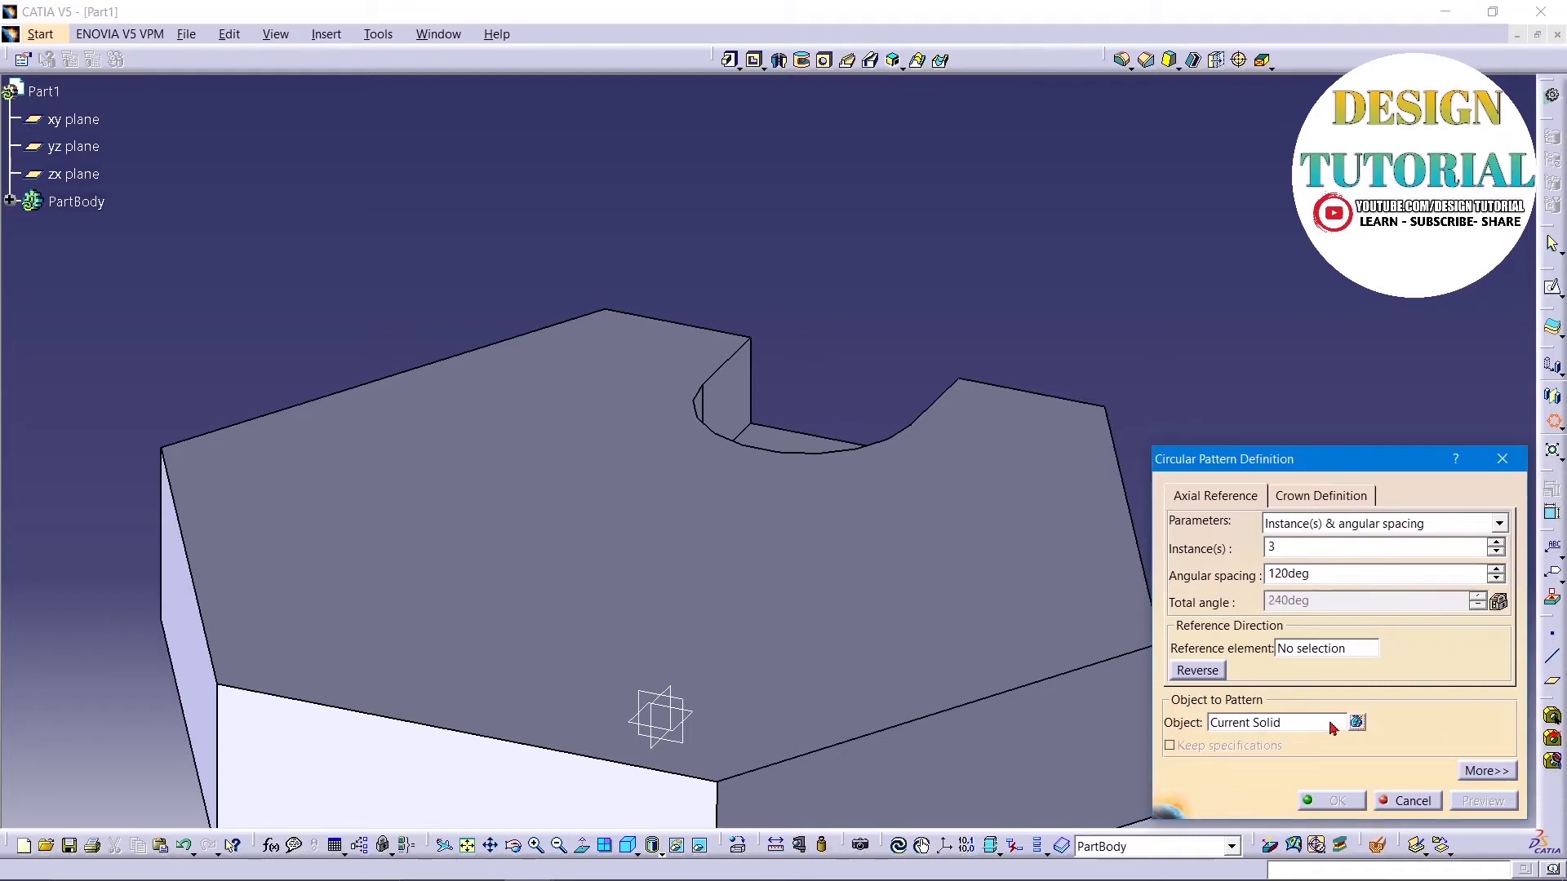
{"action": "left_click", "coordinate": [1304, 723]}
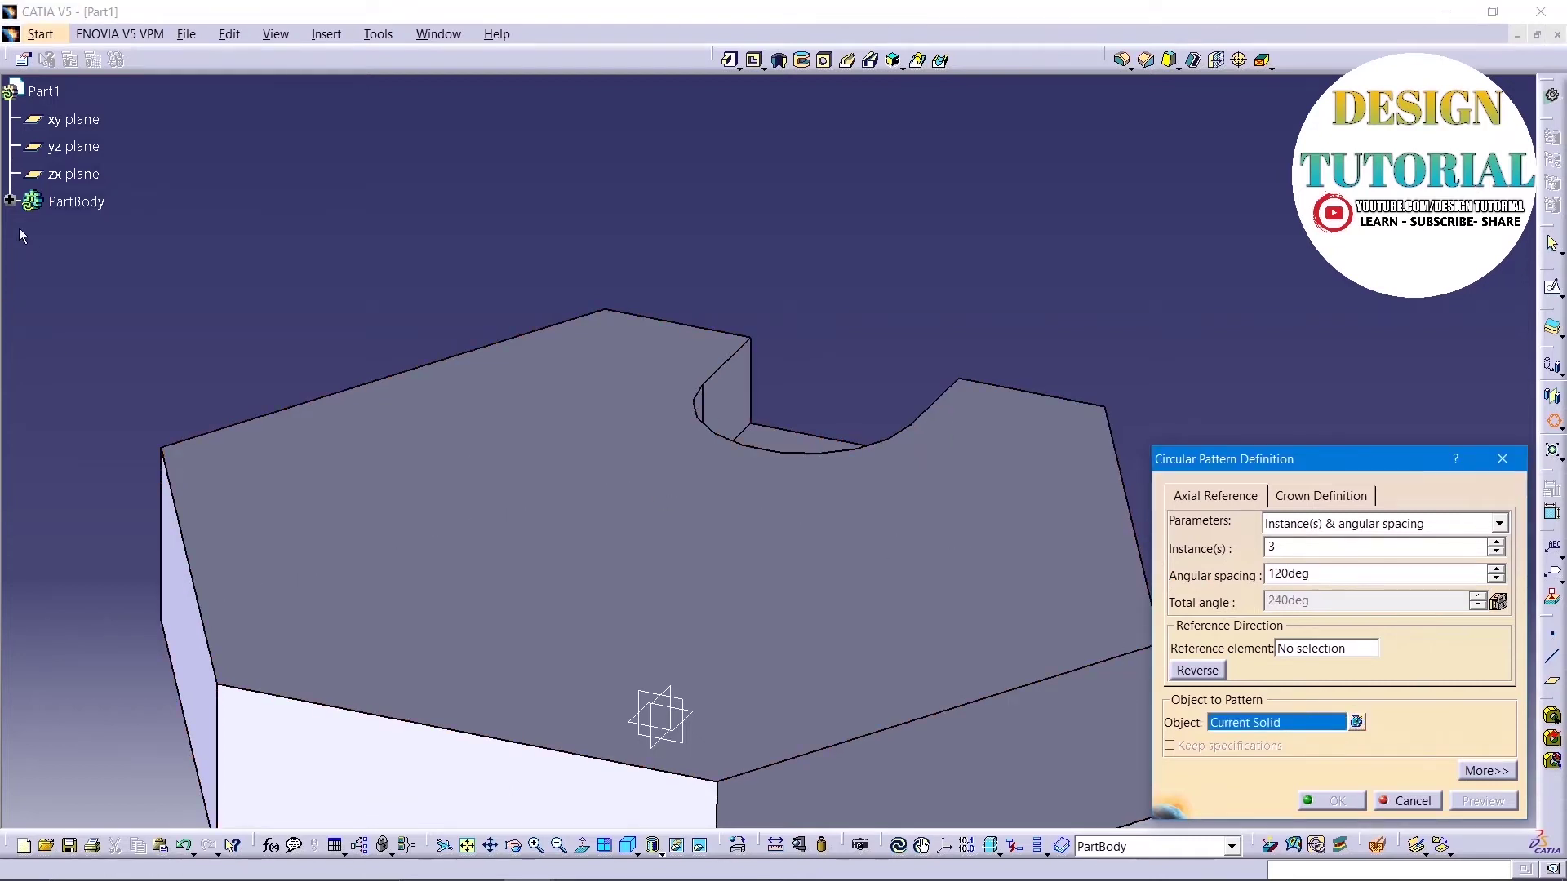
{"action": "left_click", "coordinate": [11, 201]}
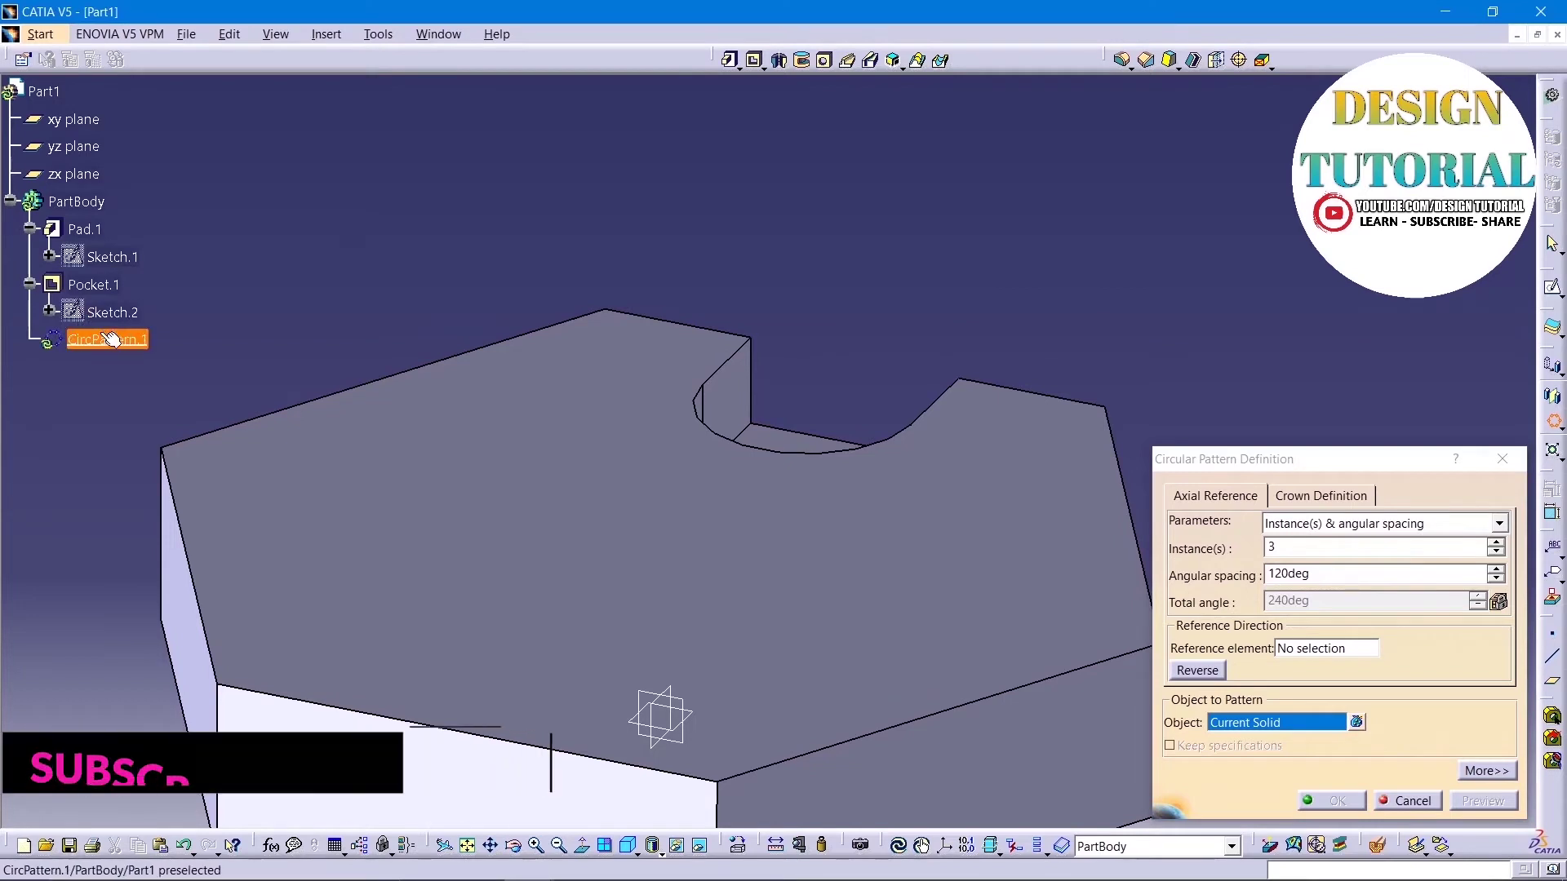
{"action": "left_click", "coordinate": [84, 285]}
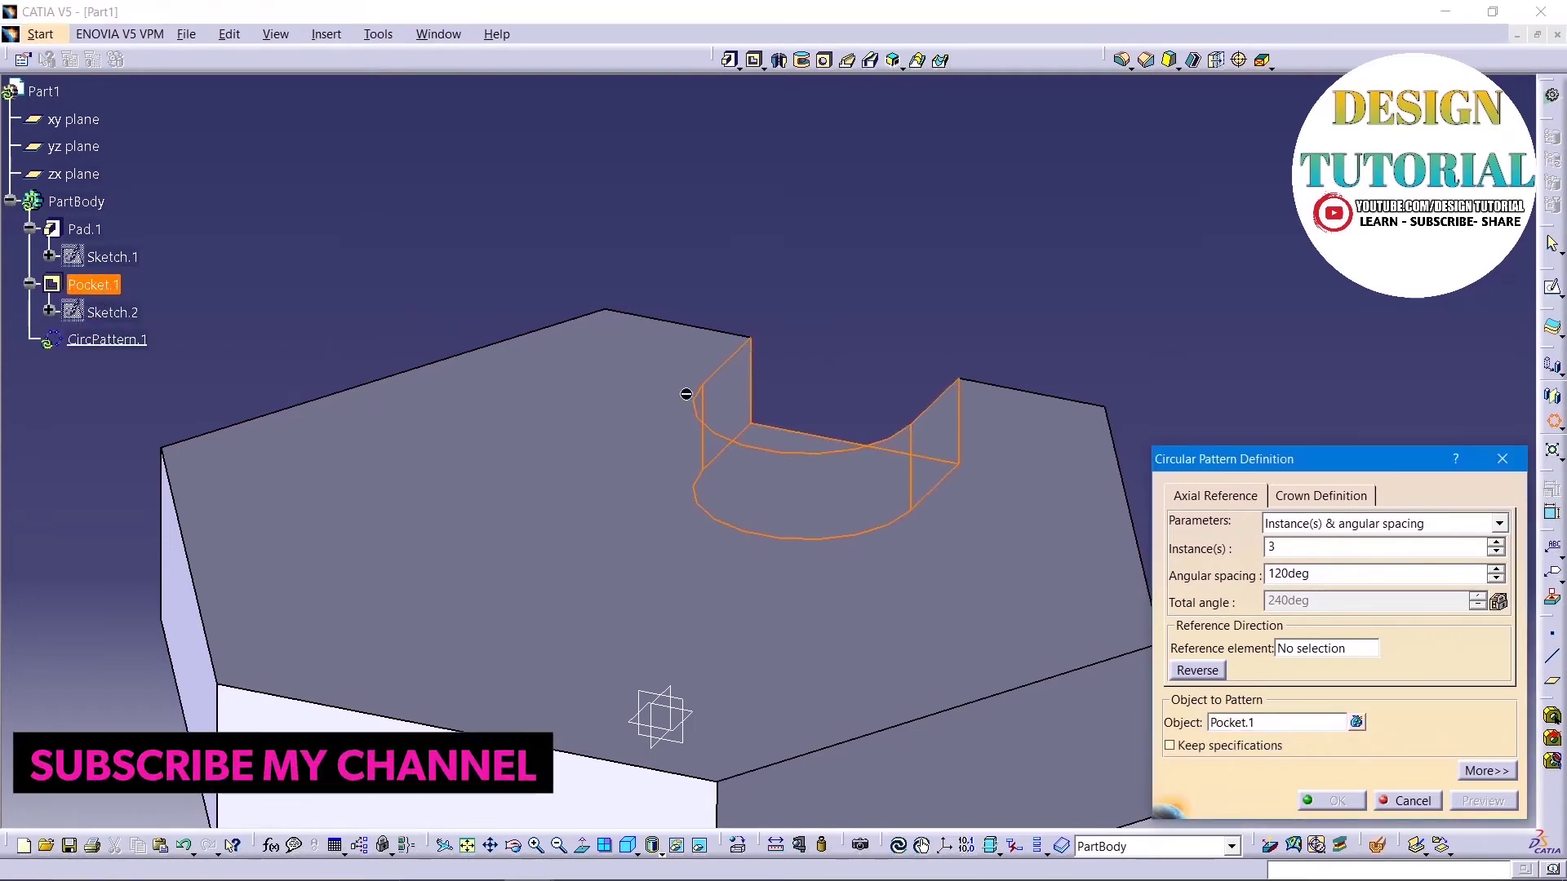
{"action": "left_click", "coordinate": [1348, 650]}
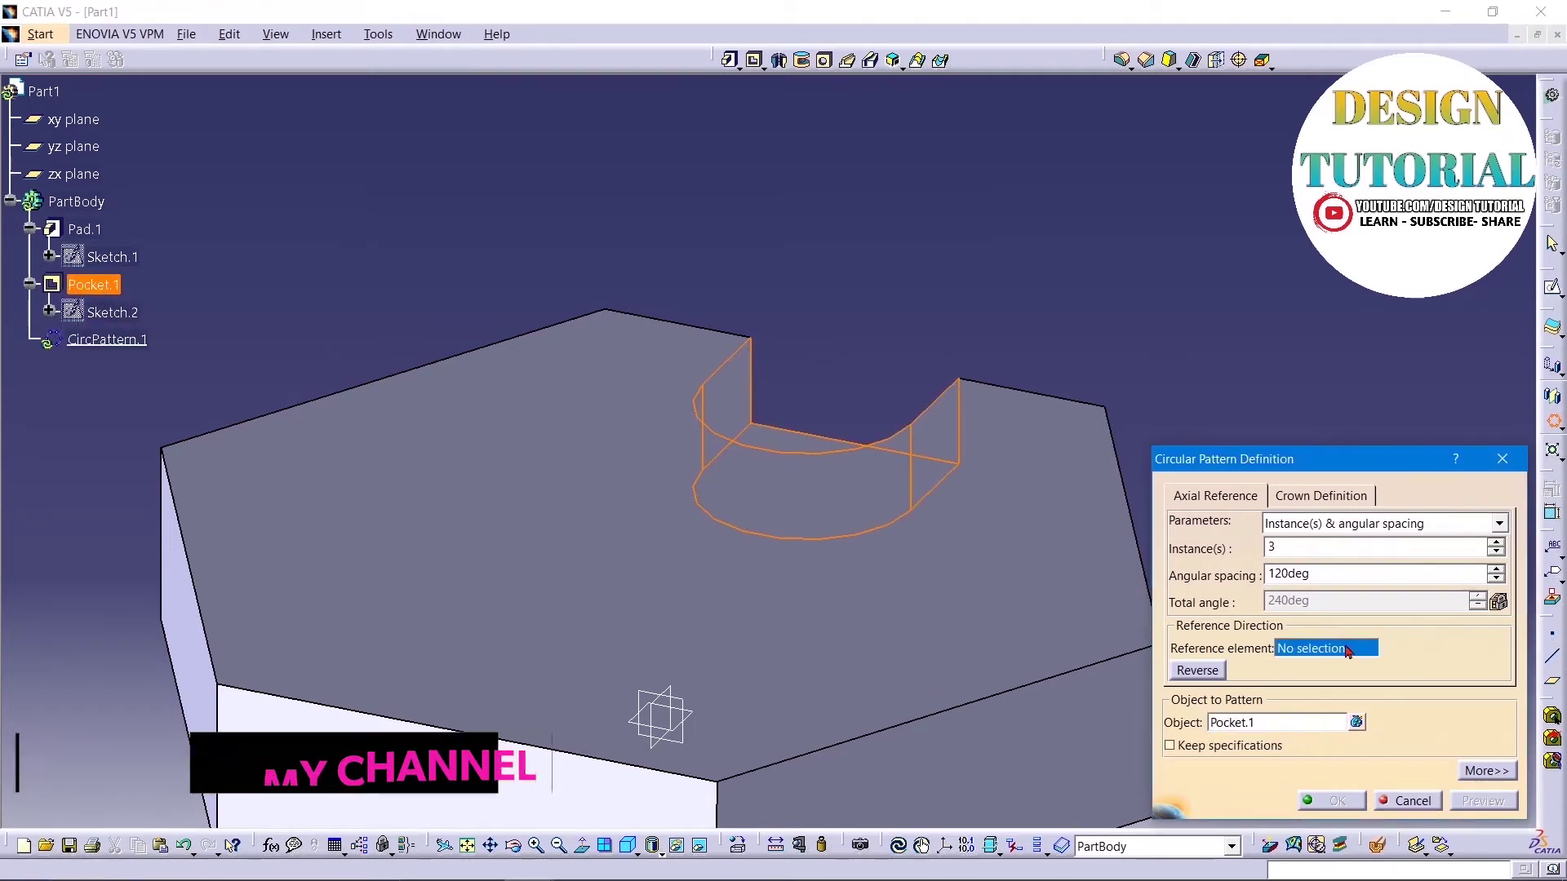
{"action": "left_click", "coordinate": [863, 580]}
{"action": "left_click", "coordinate": [1334, 803]}
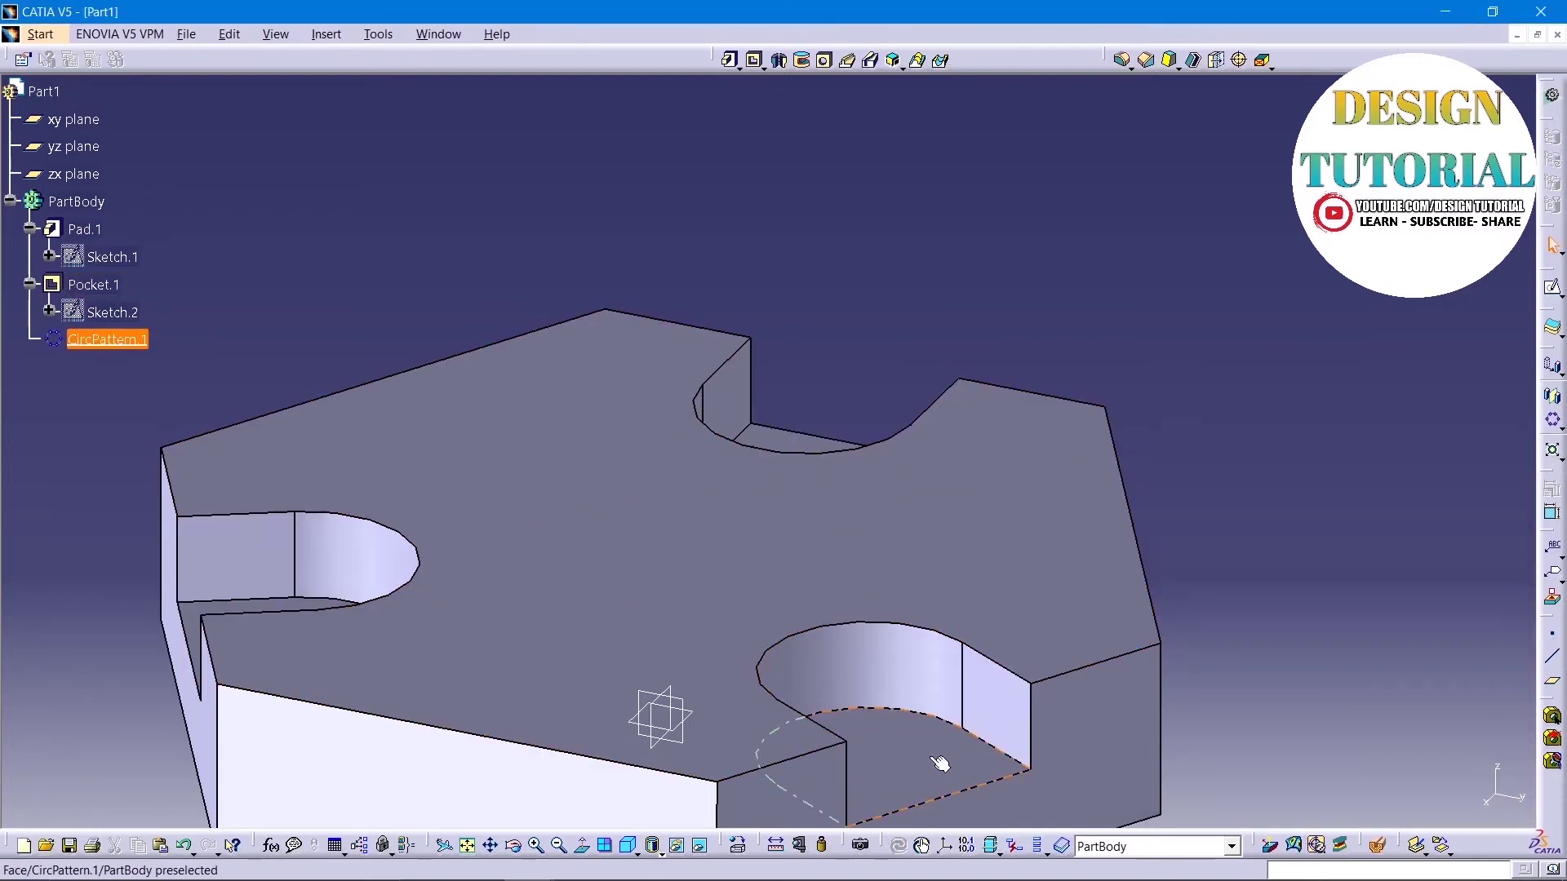
{"action": "middle_click_drag", "start_coordinate": [940, 763], "coordinate": [1039, 513]}
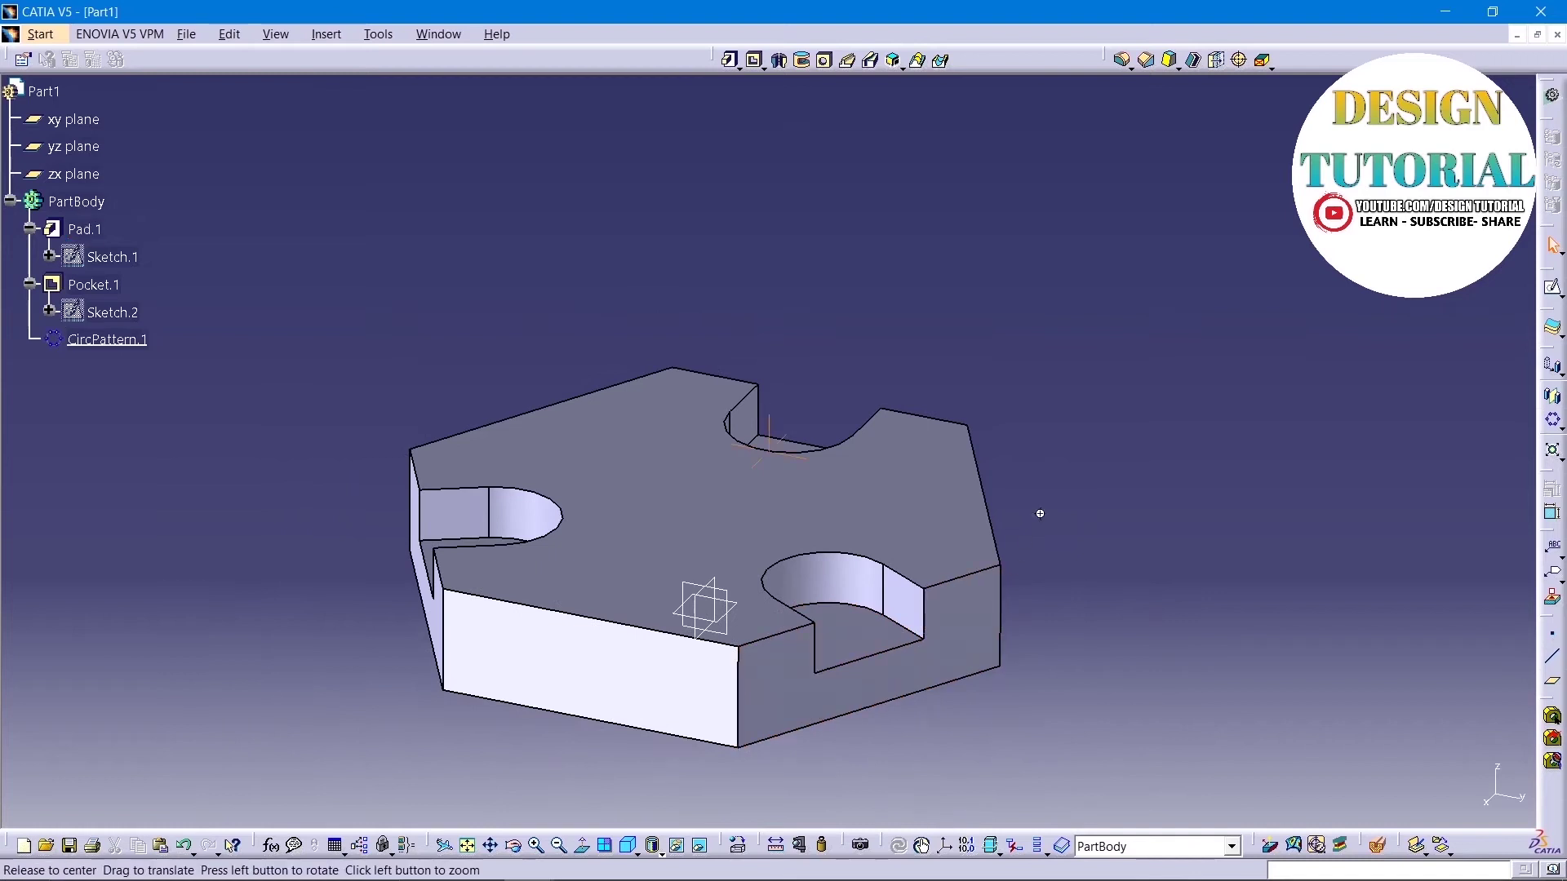
Step: Start a new sketch on one slot's floor and view it face-on
{"action": "left_click", "coordinate": [571, 565]}
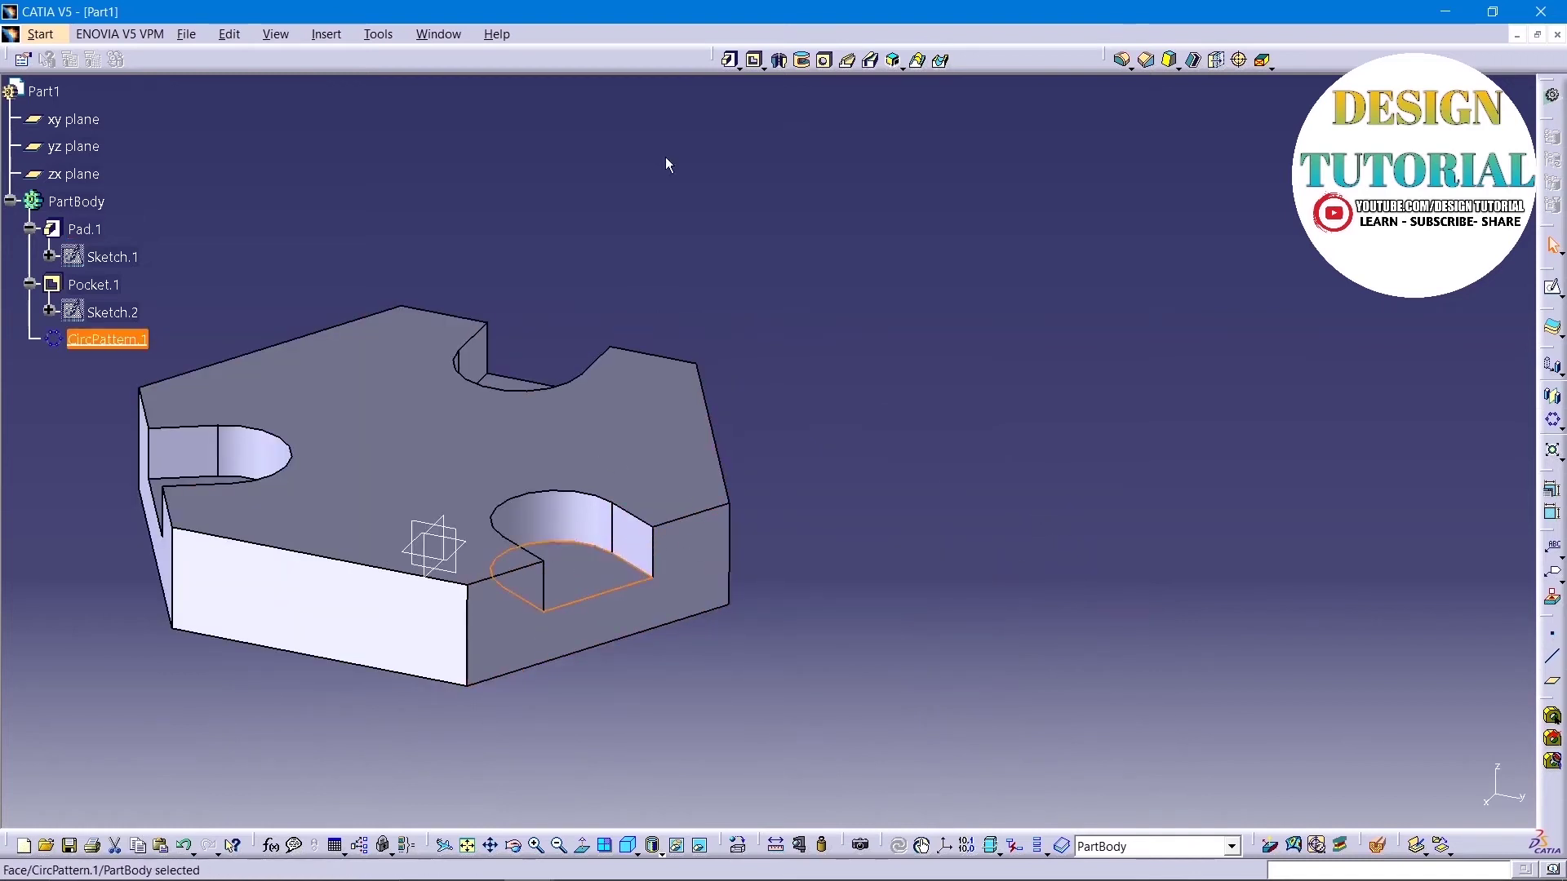
{"action": "left_click", "coordinate": [1559, 294]}
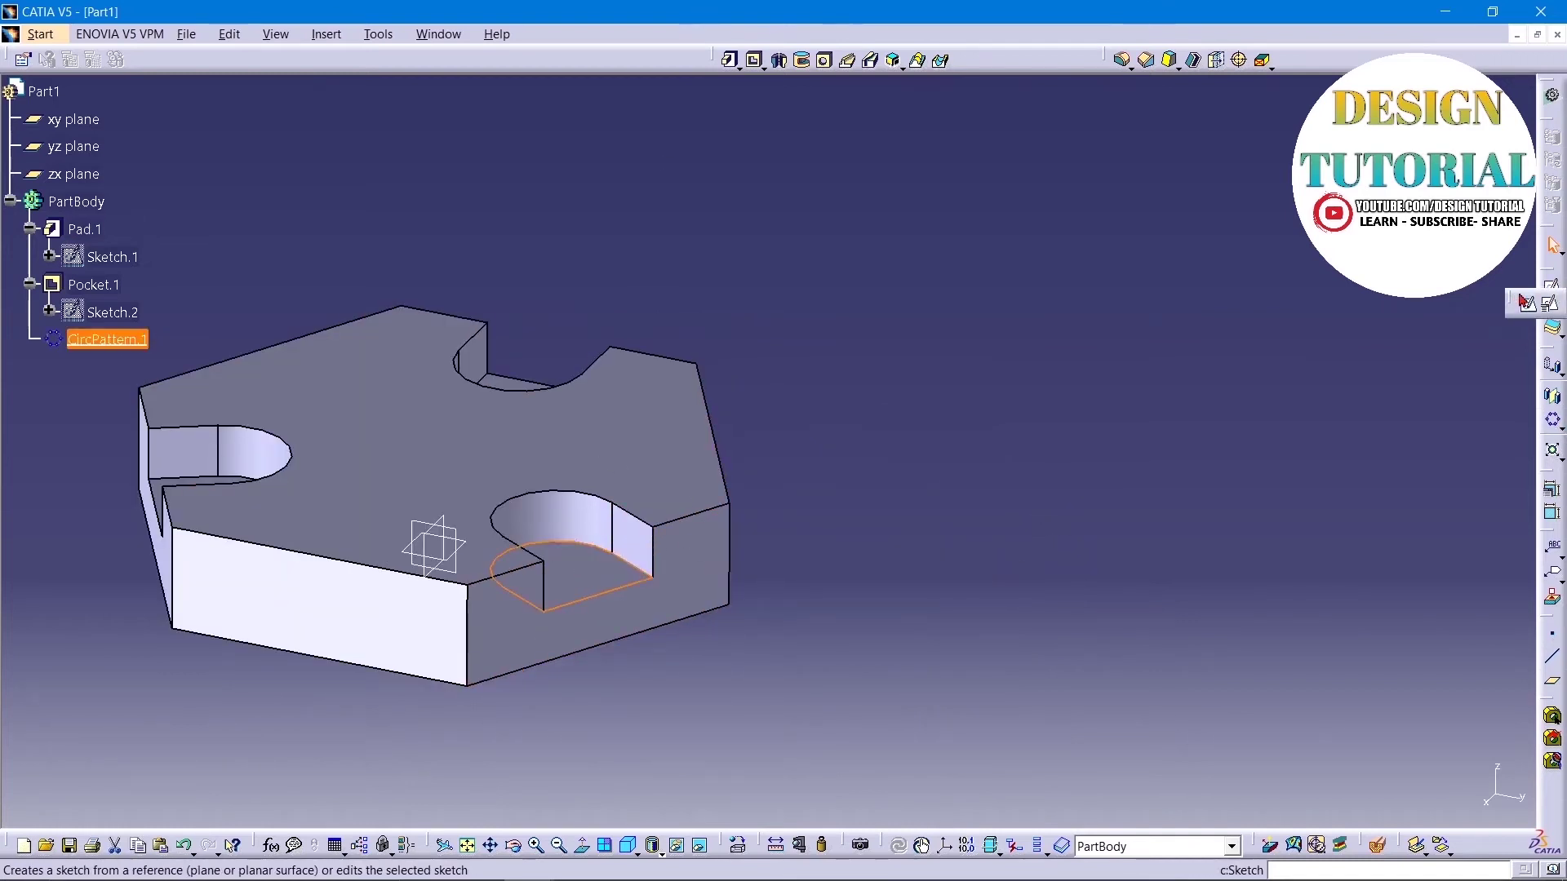
{"action": "left_click", "coordinate": [1527, 306]}
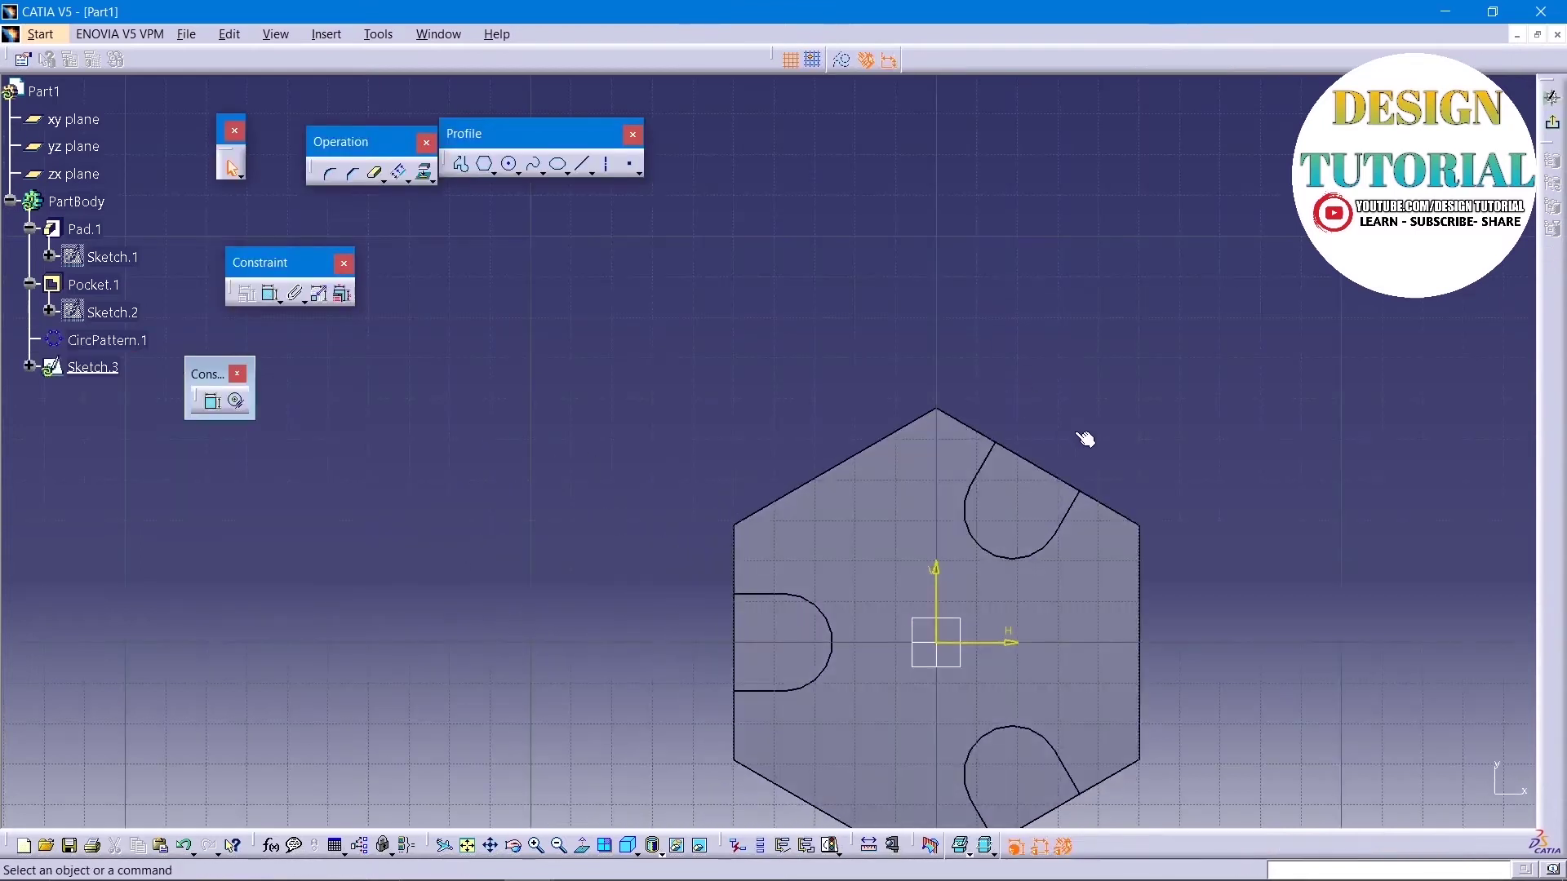
{"action": "mouse_move", "coordinate": [595, 455]}
{"action": "middle_mouse_down"}
{"action": "mouse_move", "coordinate": [578, 416]}
{"action": "mouse_move", "coordinate": [735, 580]}
{"action": "middle_mouse_up"}
{"action": "left_click", "coordinate": [582, 845]}
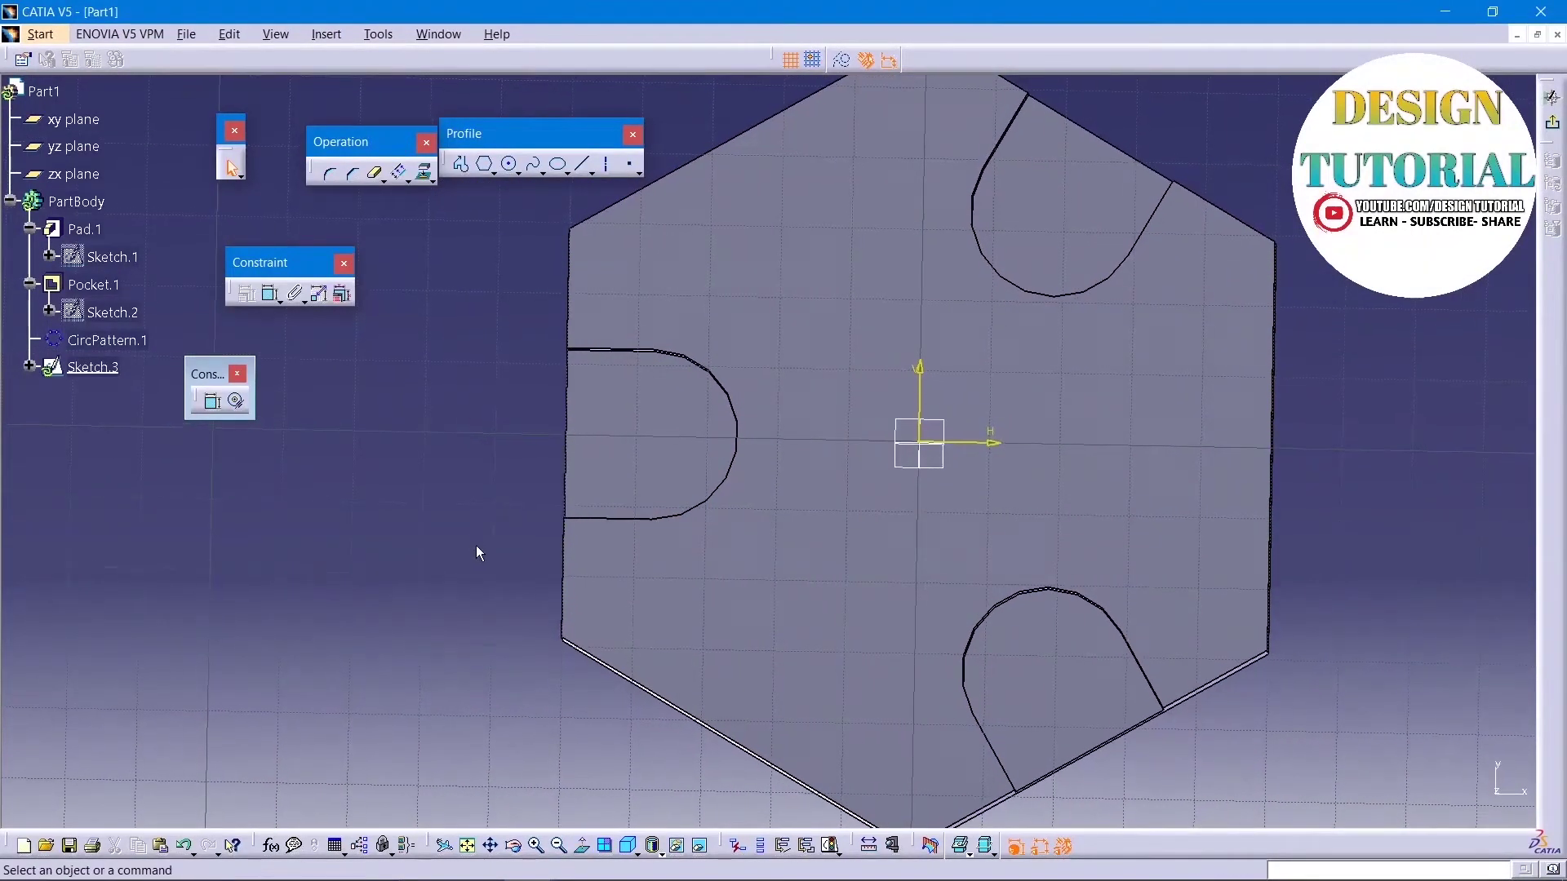
Step: Draw a circle inside the slot and dimension its diameter to 12 mm
{"action": "left_click", "coordinate": [509, 164]}
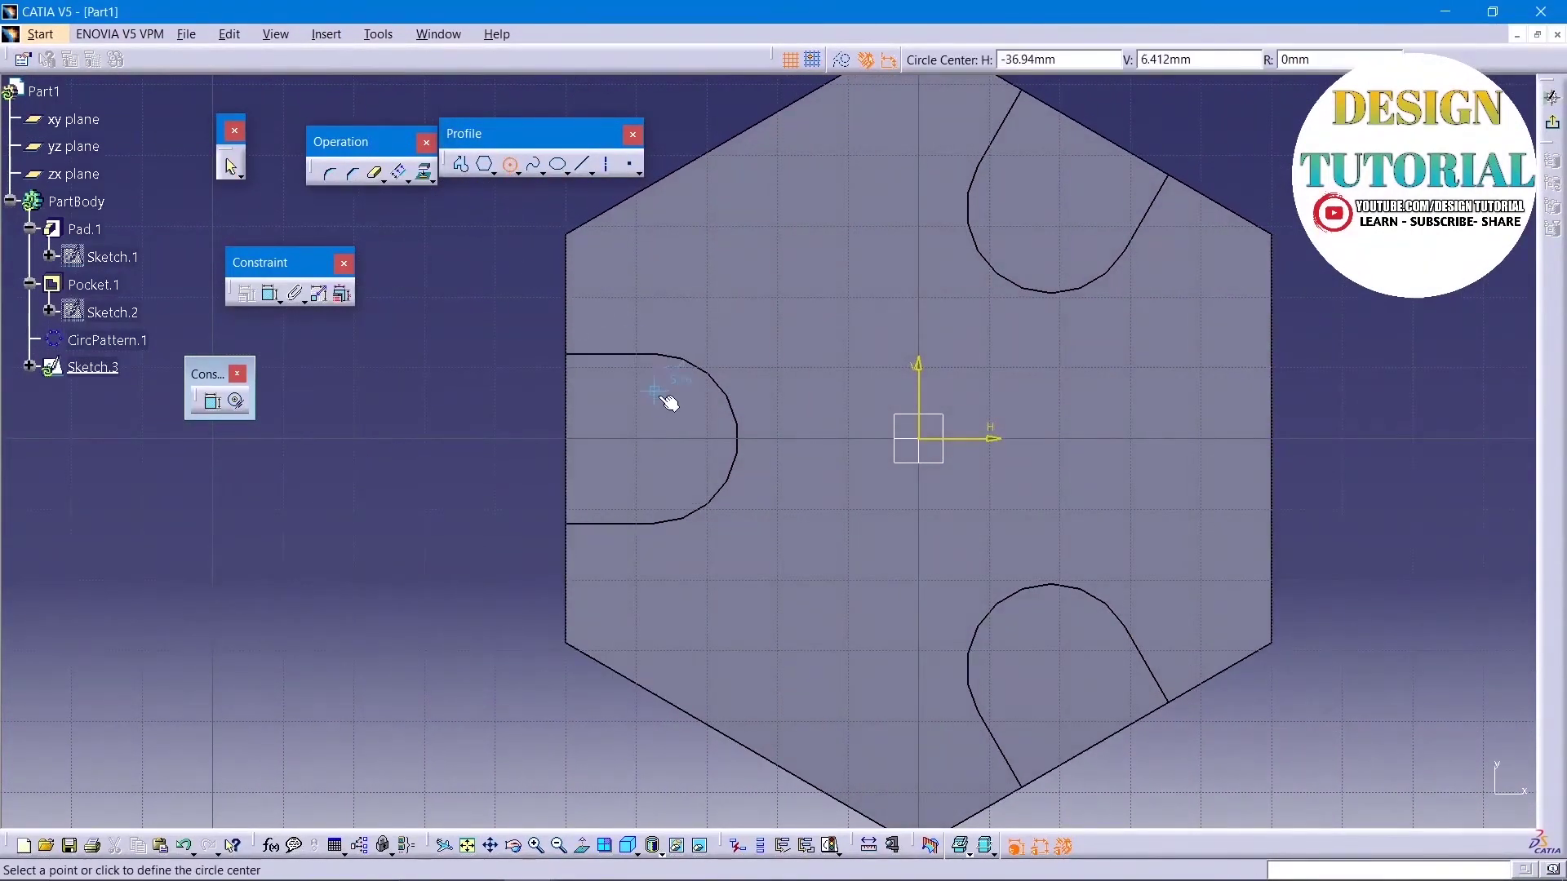
{"action": "left_click", "coordinate": [668, 439]}
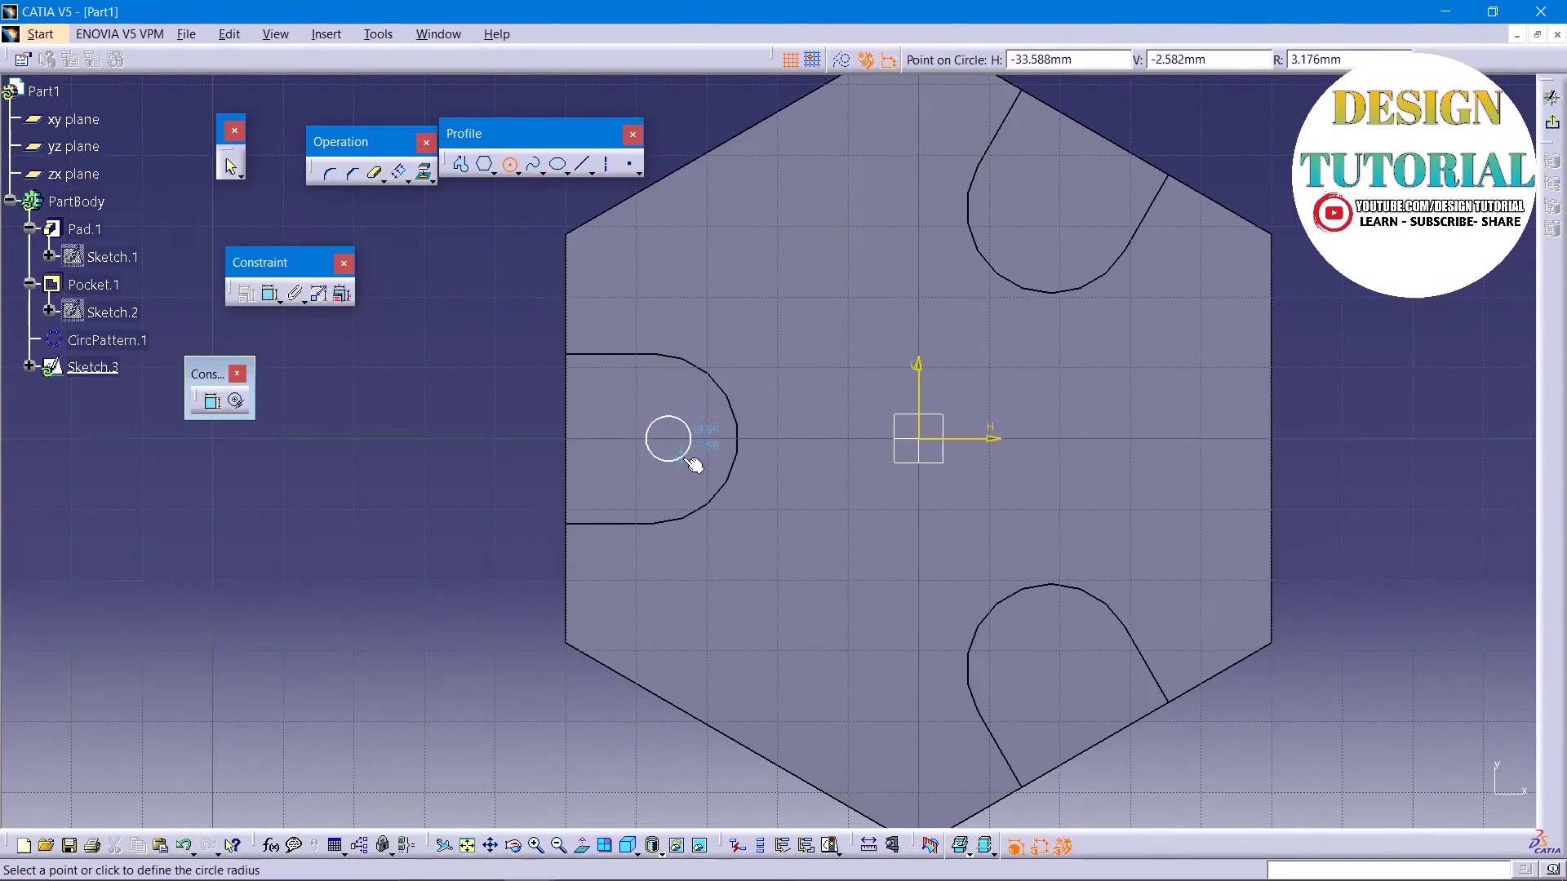
{"action": "left_click", "coordinate": [703, 477]}
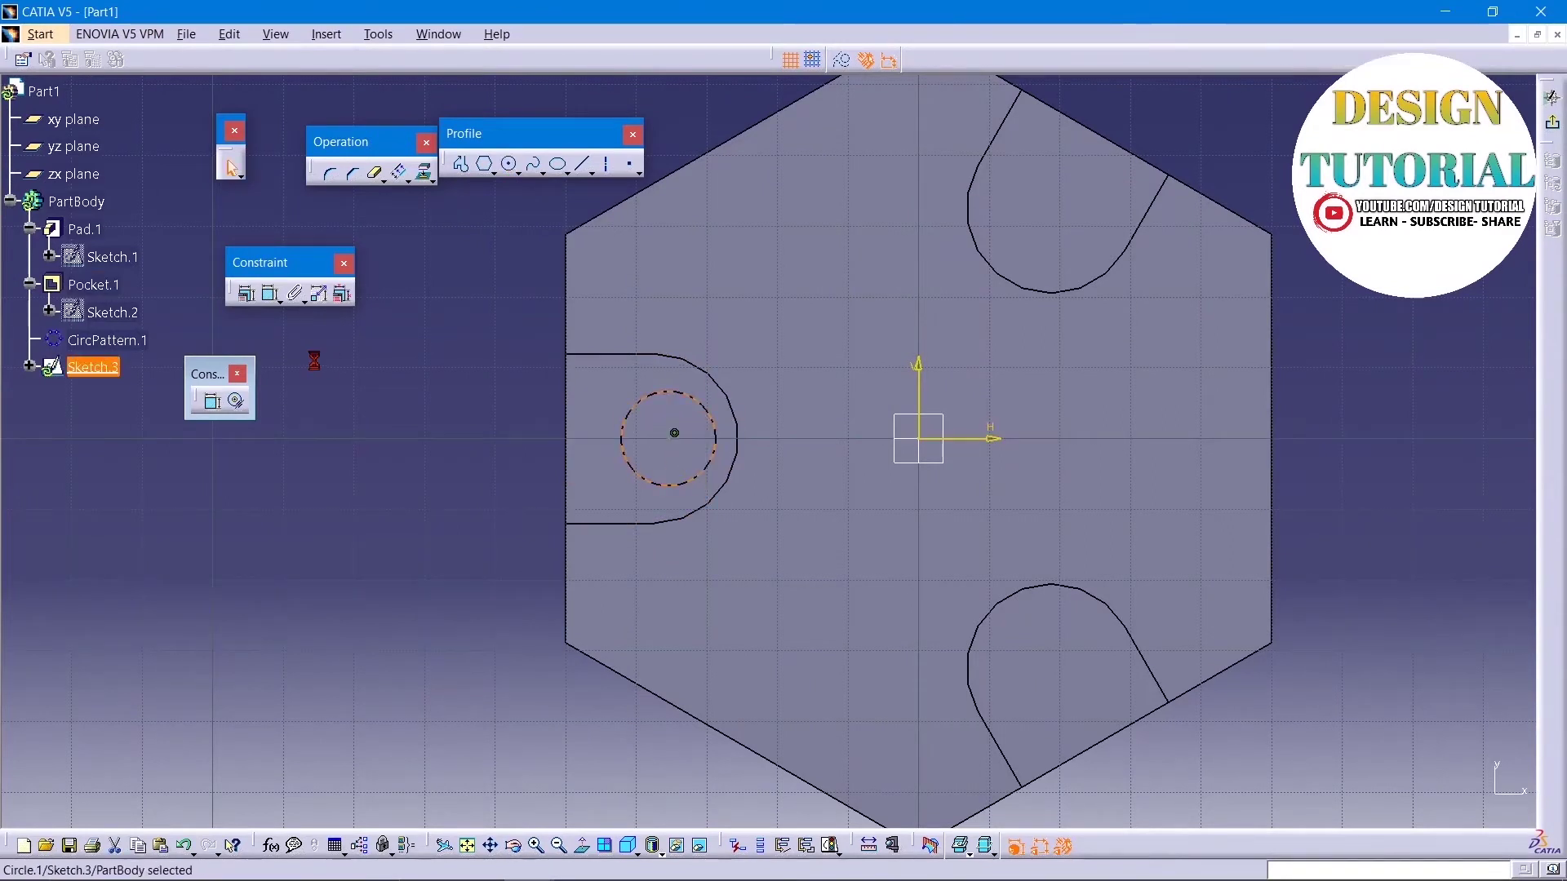
{"action": "left_click", "coordinate": [269, 293]}
{"action": "left_click", "coordinate": [651, 409]}
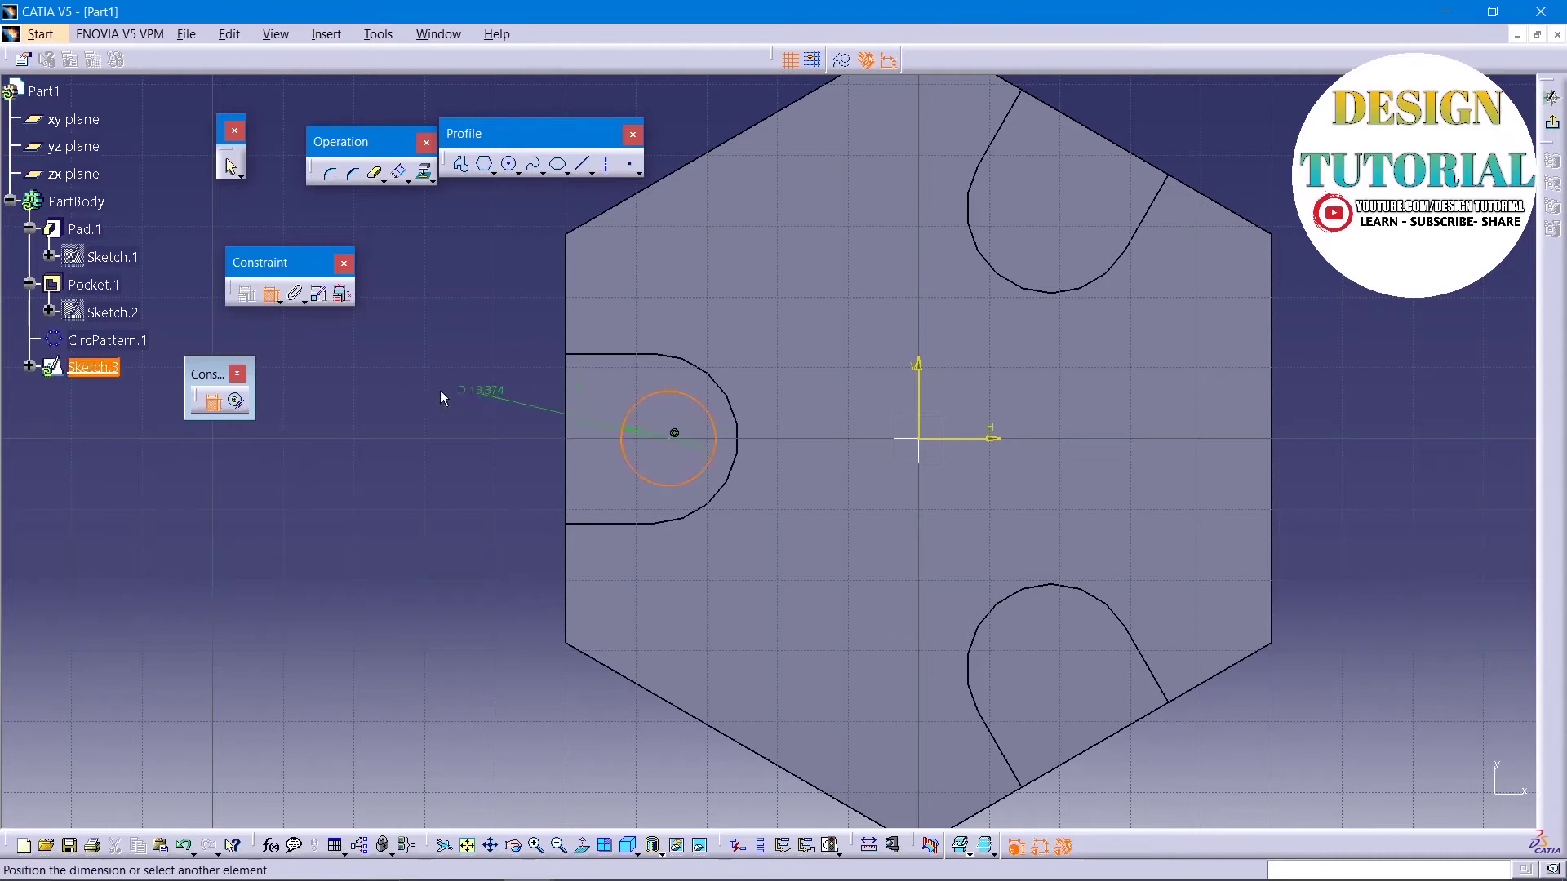
{"action": "double_click", "coordinate": [395, 372]}
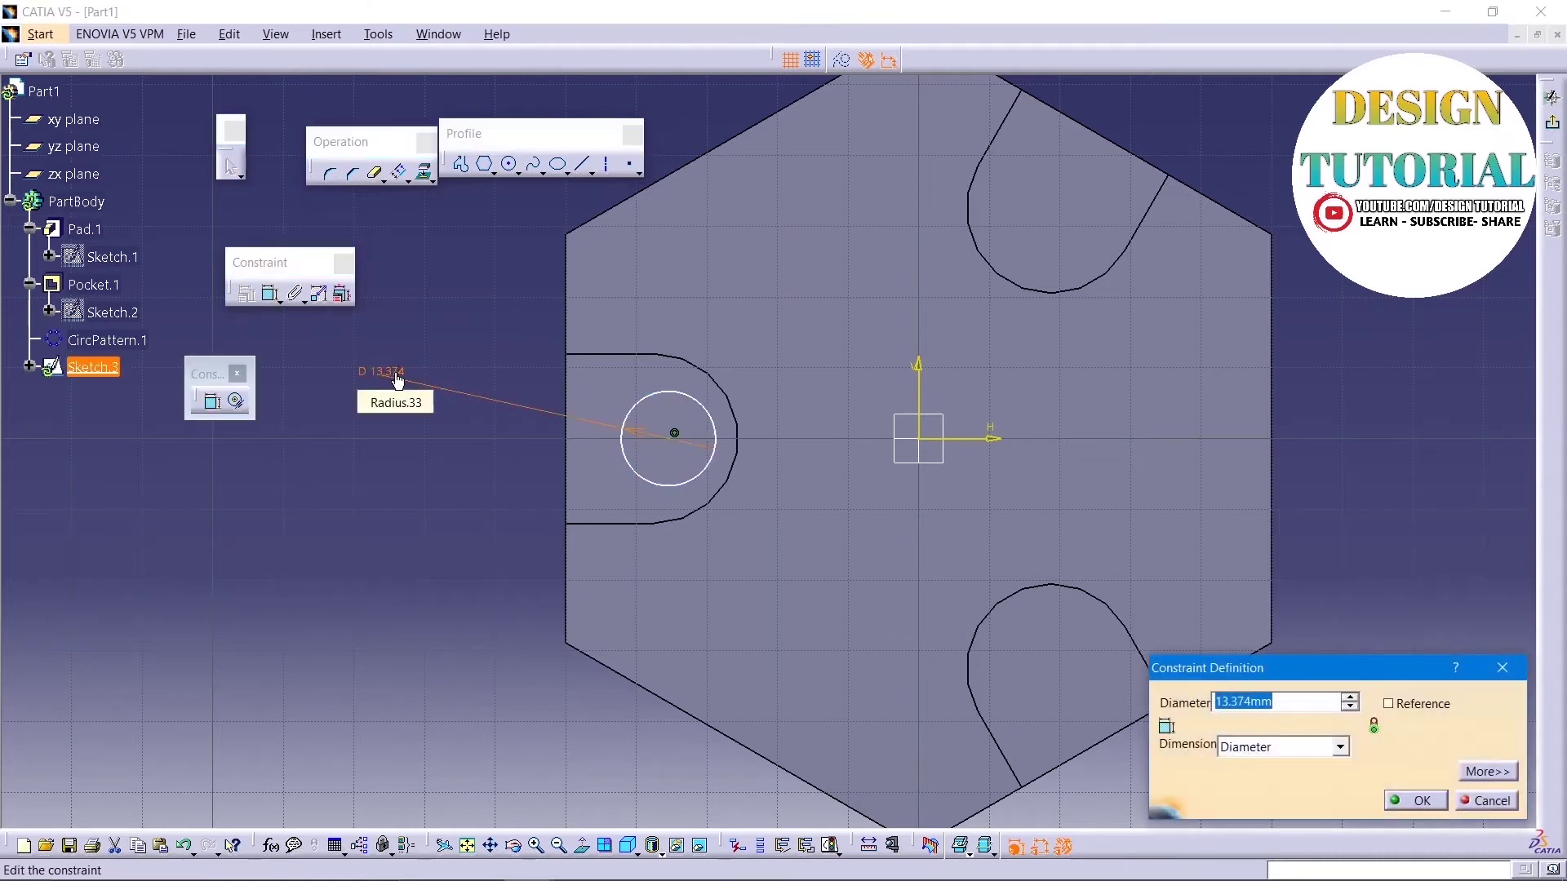
{"action": "key", "text": "Return"}
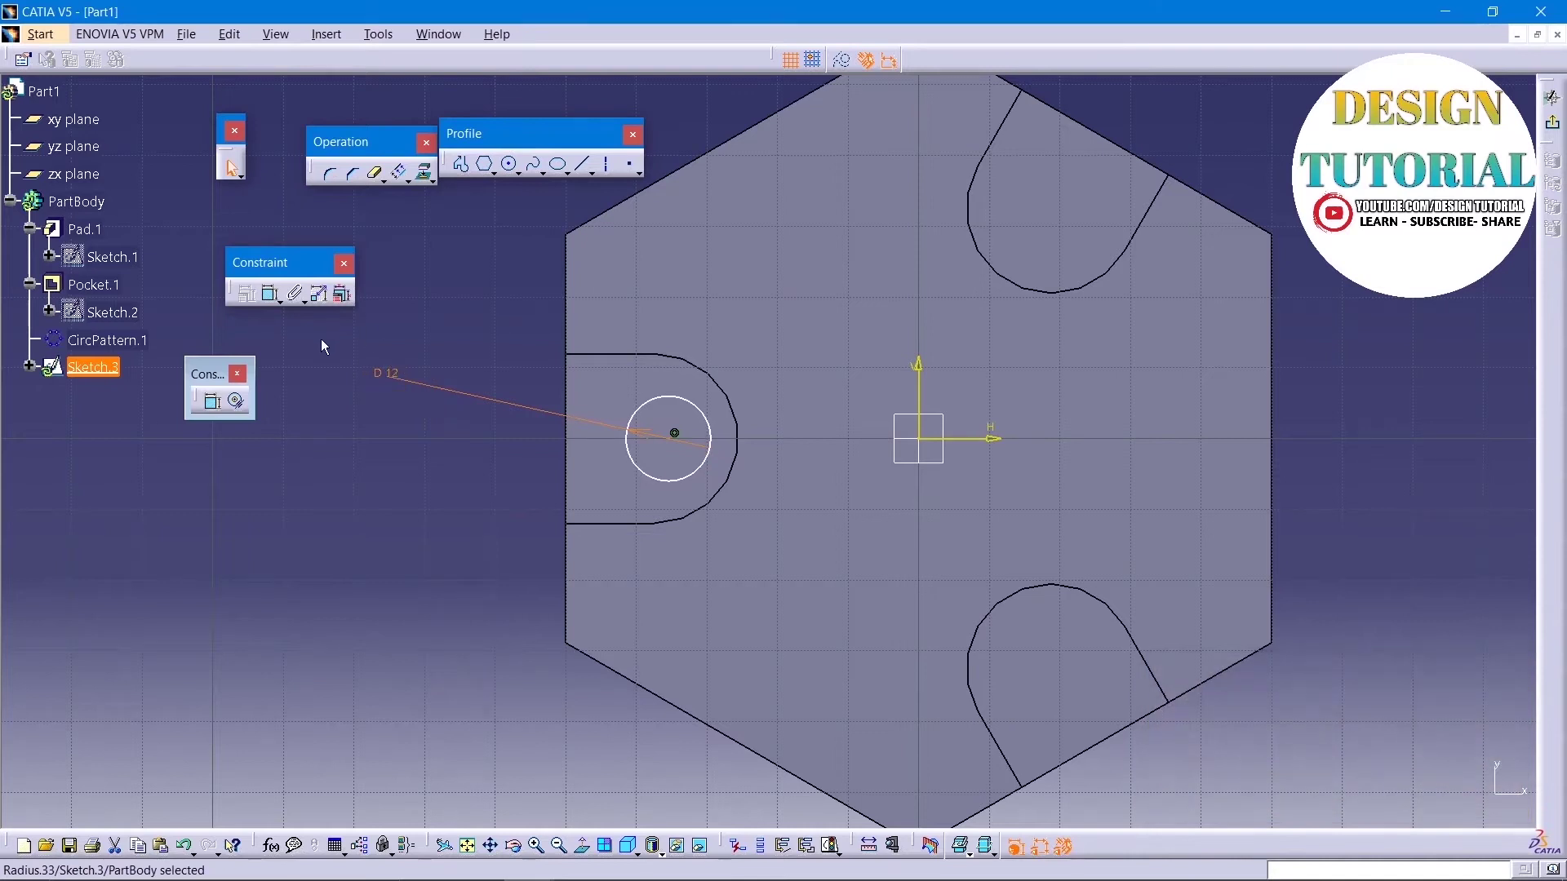
Step: Make the circle concentric with the slot's arc and exit the sketch
{"action": "left_click", "coordinate": [230, 166]}
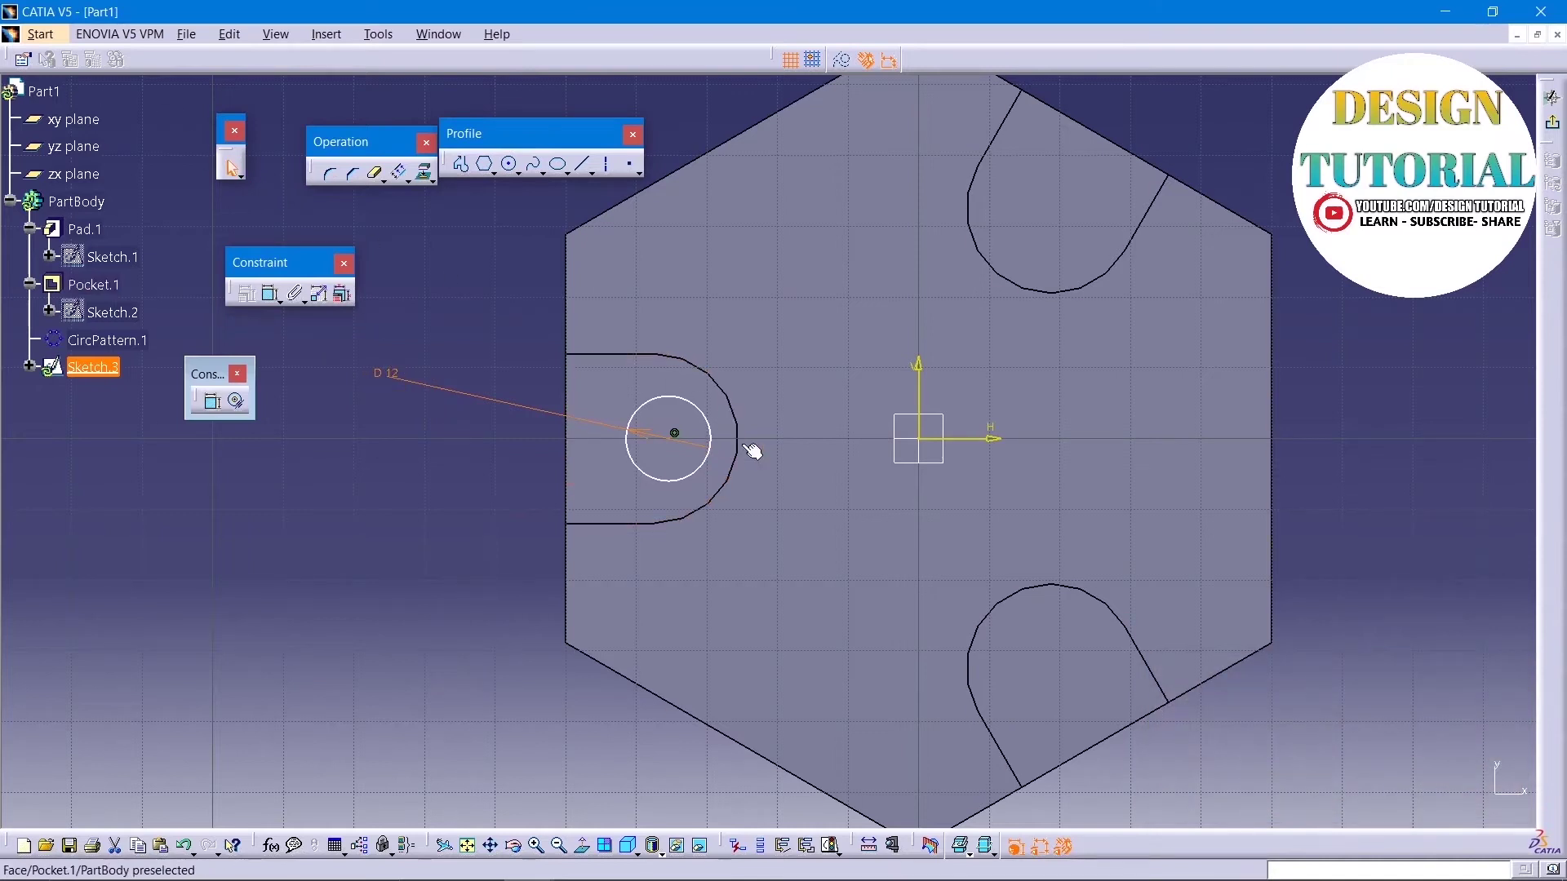
{"action": "left_click", "coordinate": [718, 438], "text": "ctrl"}
{"action": "left_click", "coordinate": [246, 293]}
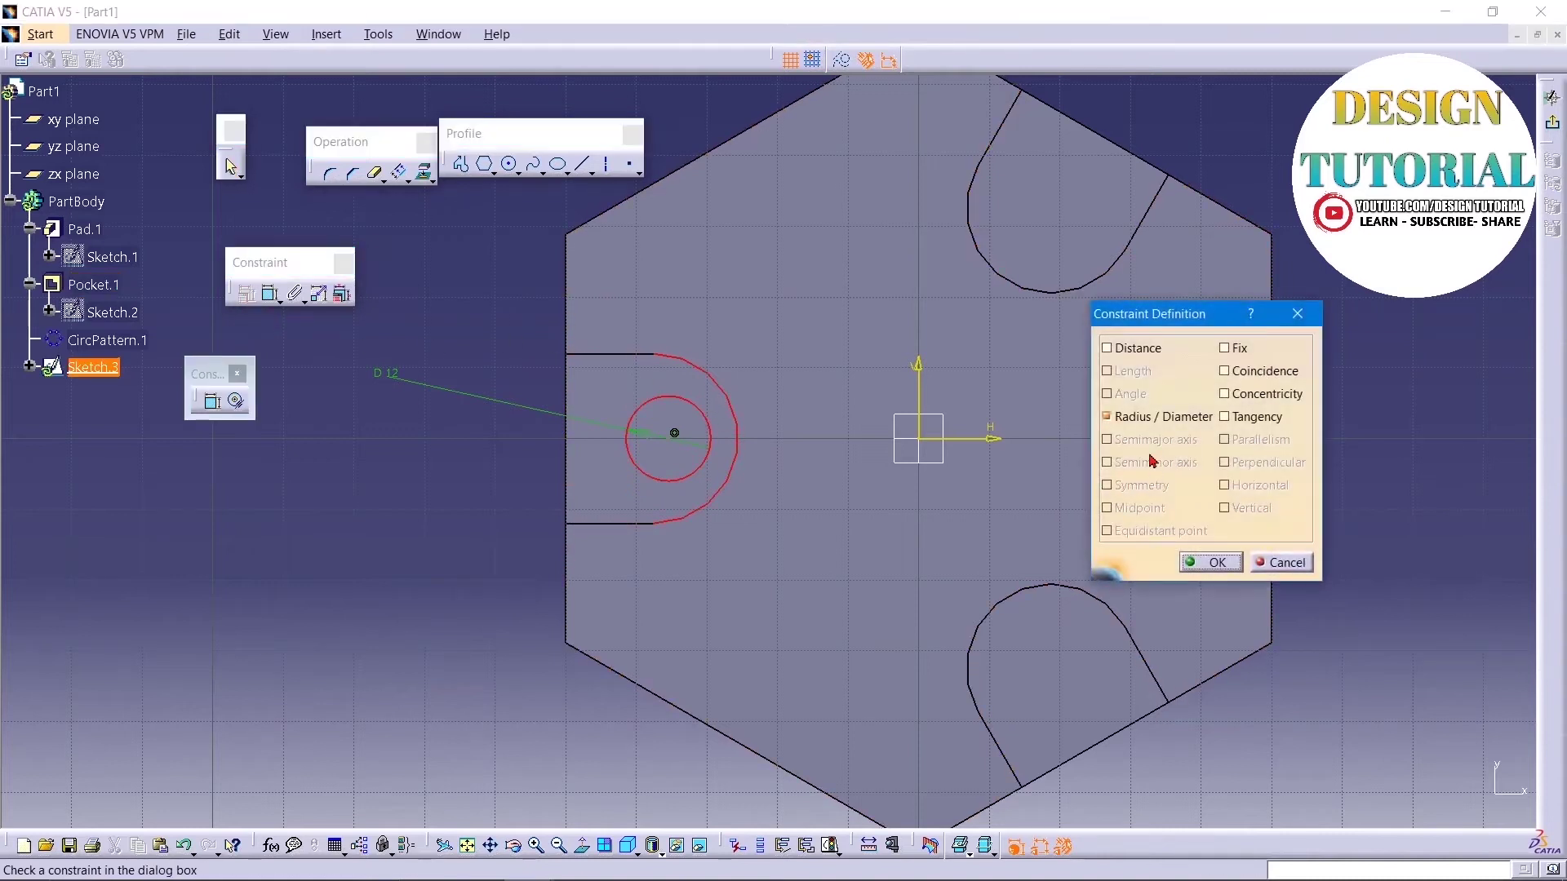
{"action": "left_click", "coordinate": [1240, 394]}
{"action": "left_click", "coordinate": [1215, 562]}
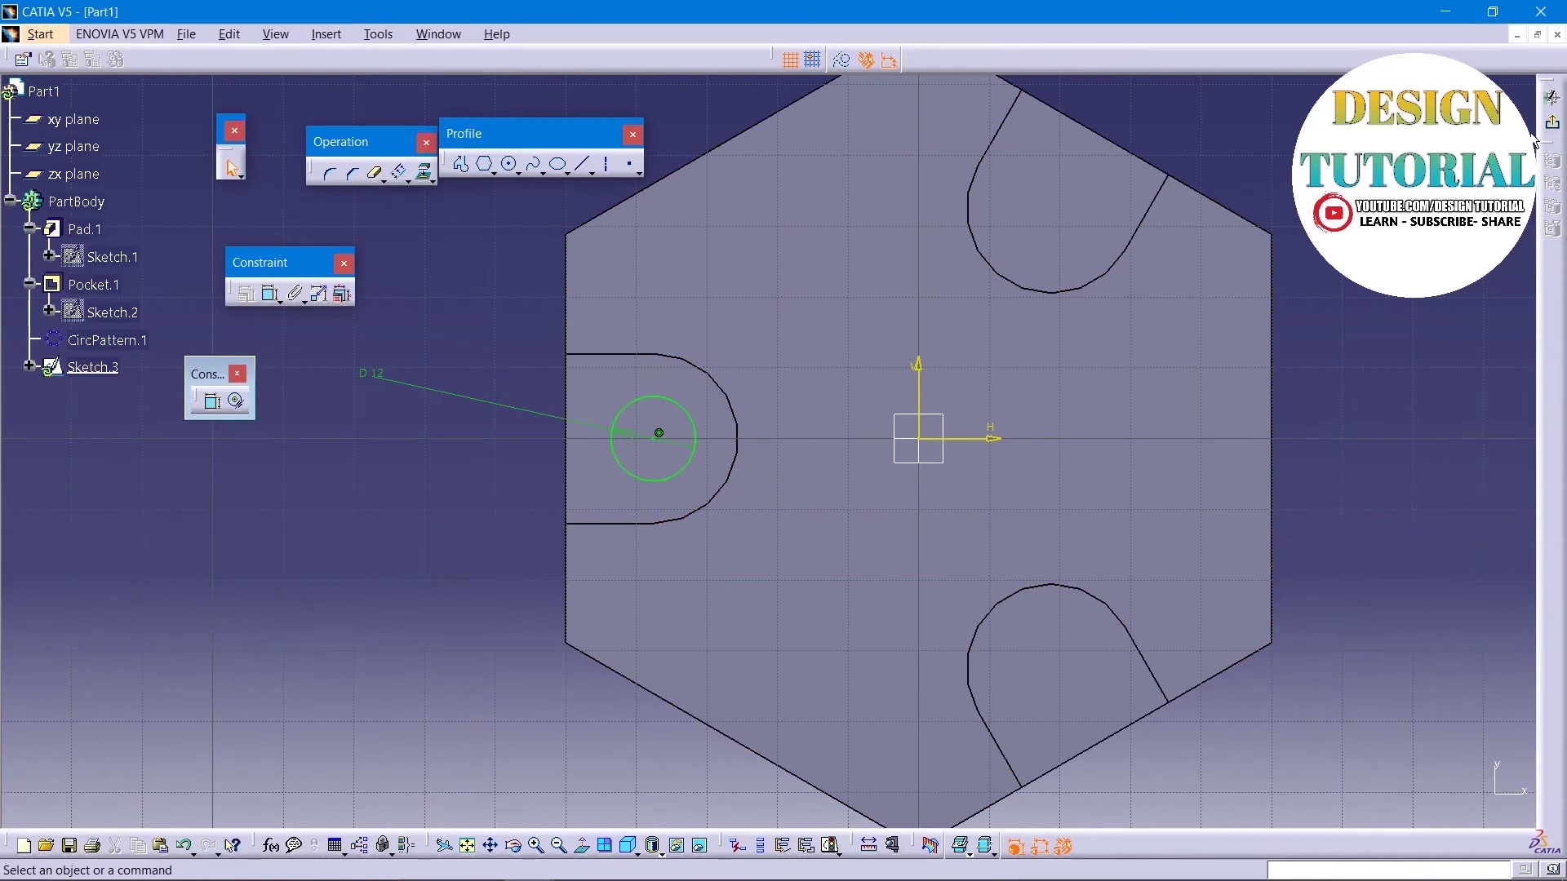
{"action": "left_click", "coordinate": [1552, 123]}
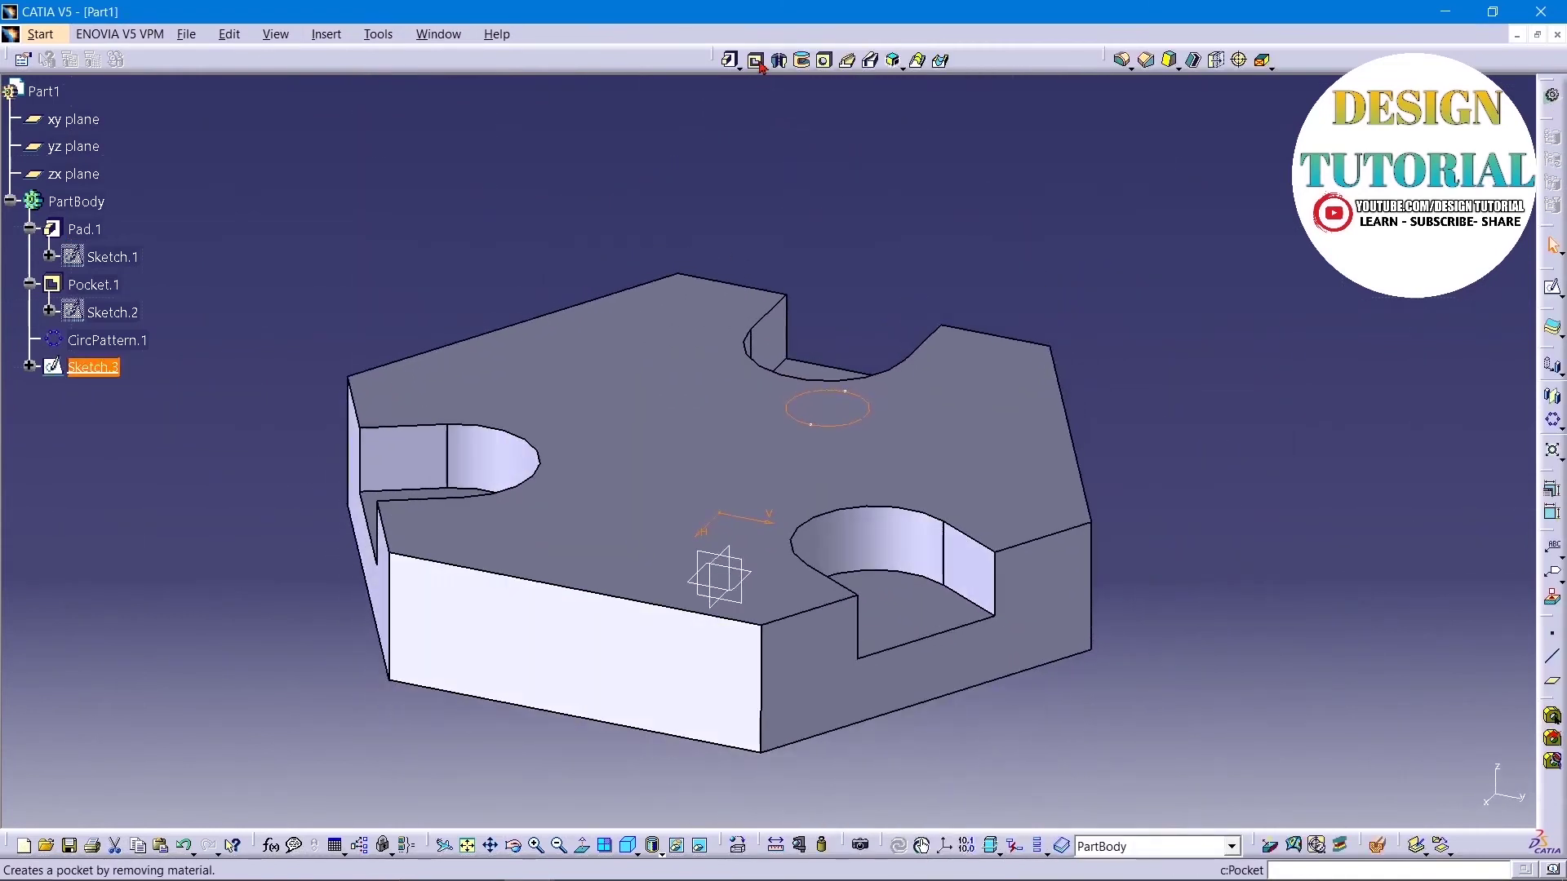
Step: Pocket the small circle through the slot, then circular-pattern it 3 times at 120° around Pad.1's top face
{"action": "left_click", "coordinate": [759, 67]}
{"action": "left_click", "coordinate": [1360, 803]}
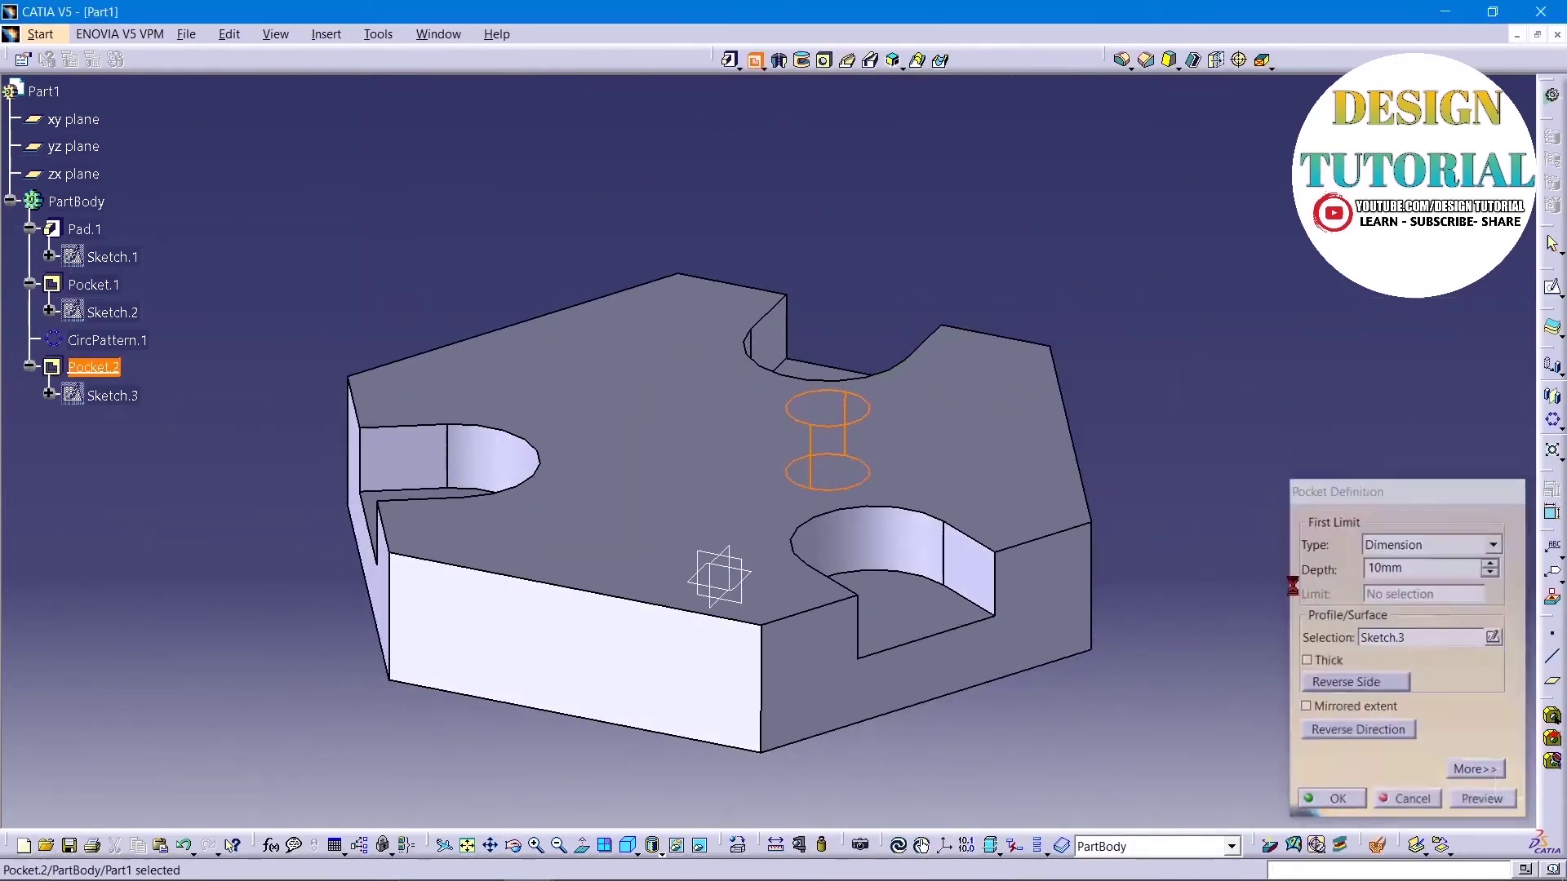
{"action": "left_click", "coordinate": [326, 33]}
{"action": "mouse_move", "coordinate": [392, 331]}
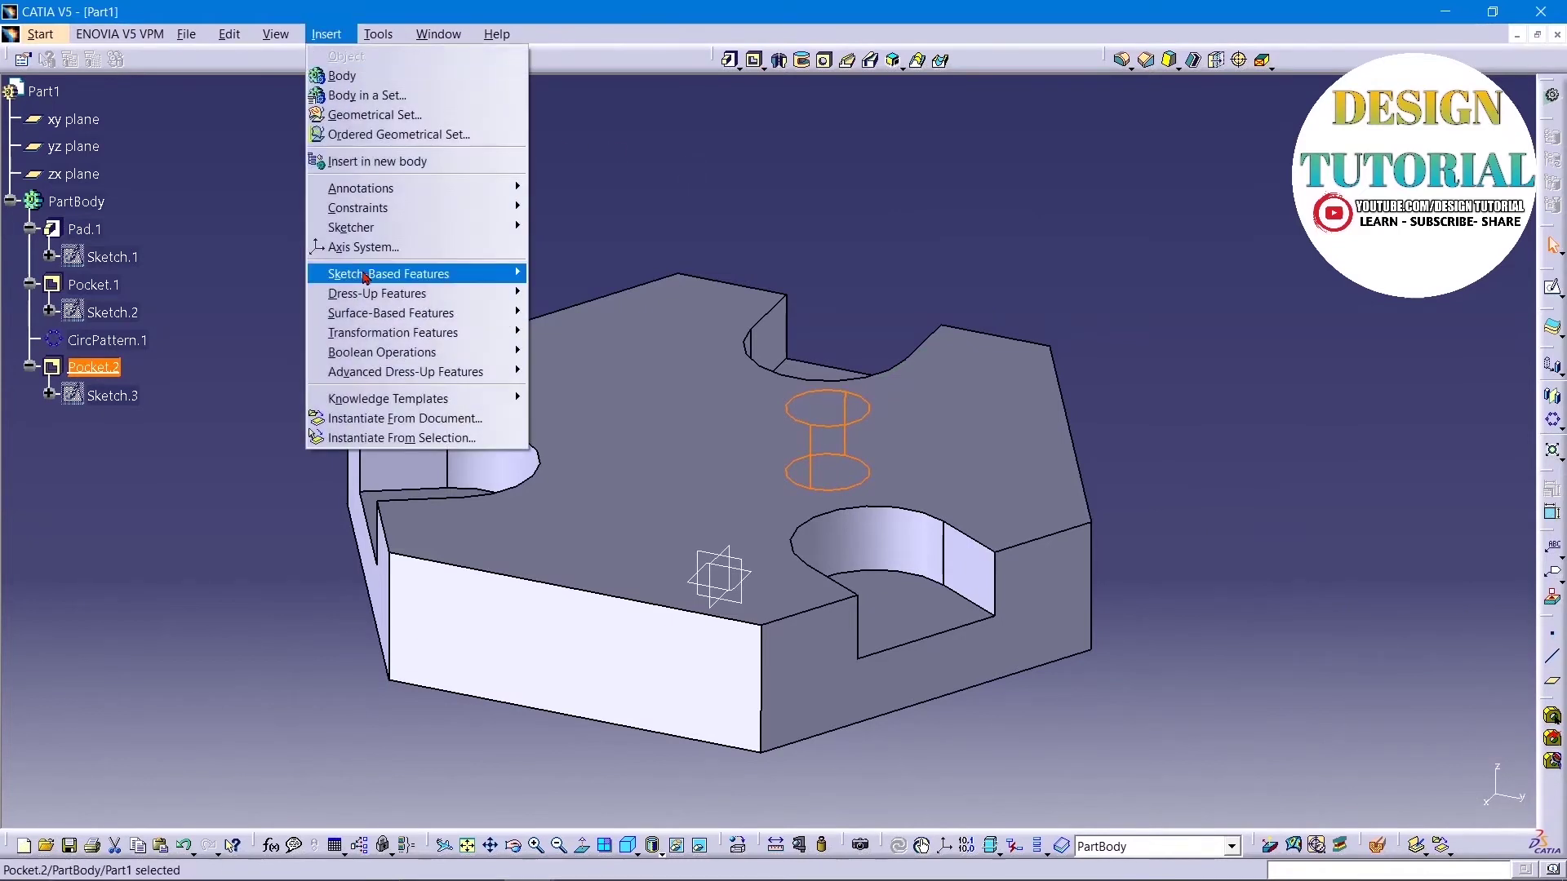
{"action": "left_click", "coordinate": [632, 457]}
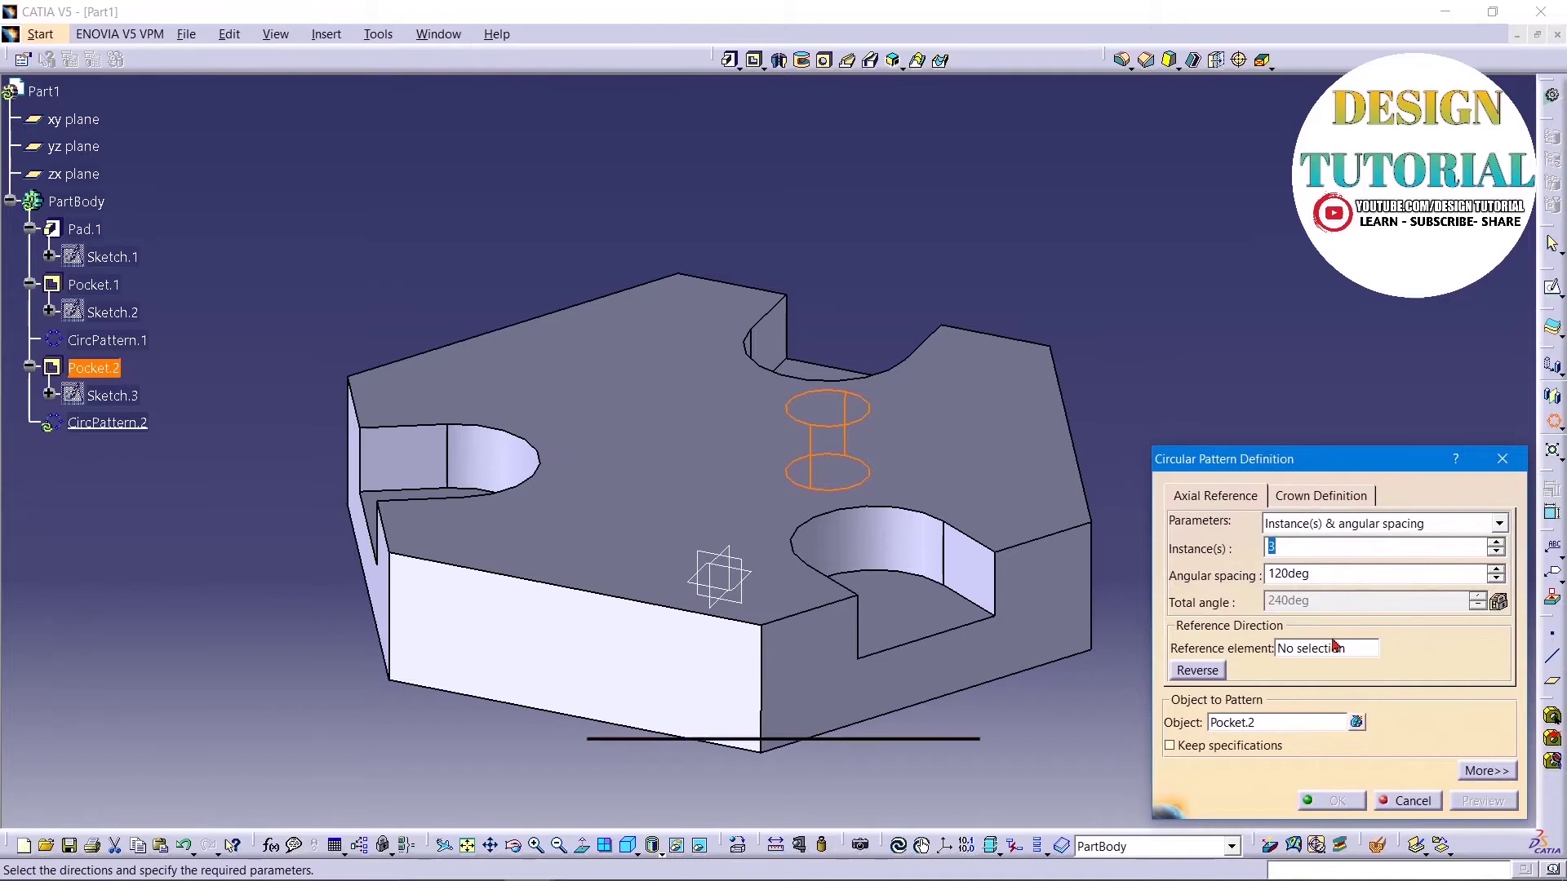
{"action": "left_click", "coordinate": [1334, 646]}
{"action": "left_click", "coordinate": [722, 390]}
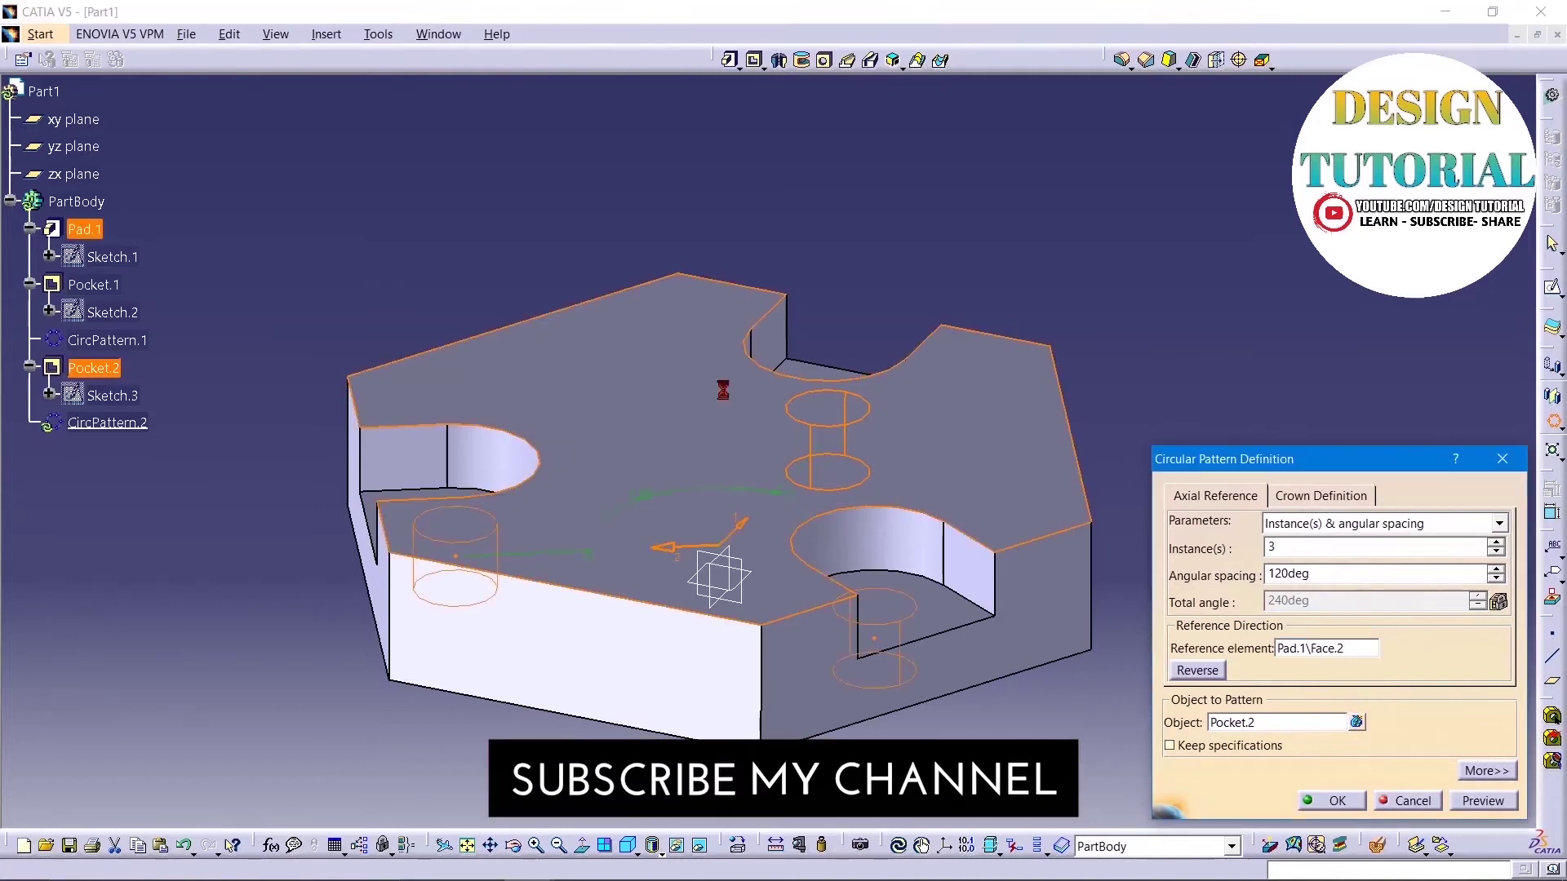
{"action": "left_click", "coordinate": [1348, 802]}
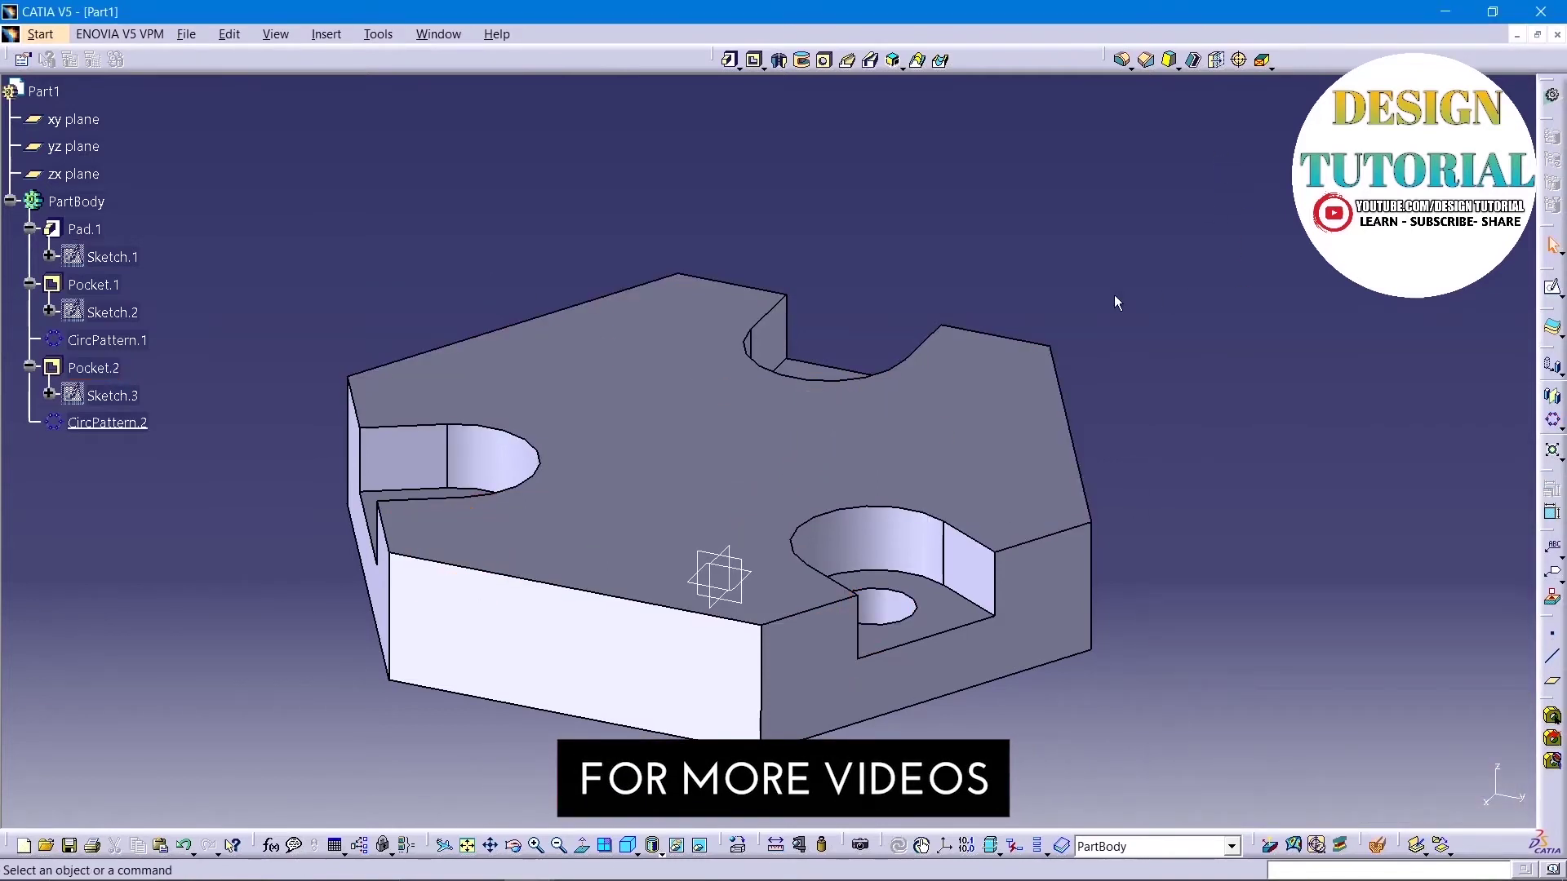
{"action": "mouse_move", "coordinate": [1026, 192]}
{"action": "middle_mouse_down"}
{"action": "mouse_move", "coordinate": [926, 244]}
{"action": "mouse_move", "coordinate": [970, 285]}
{"action": "middle_mouse_up"}
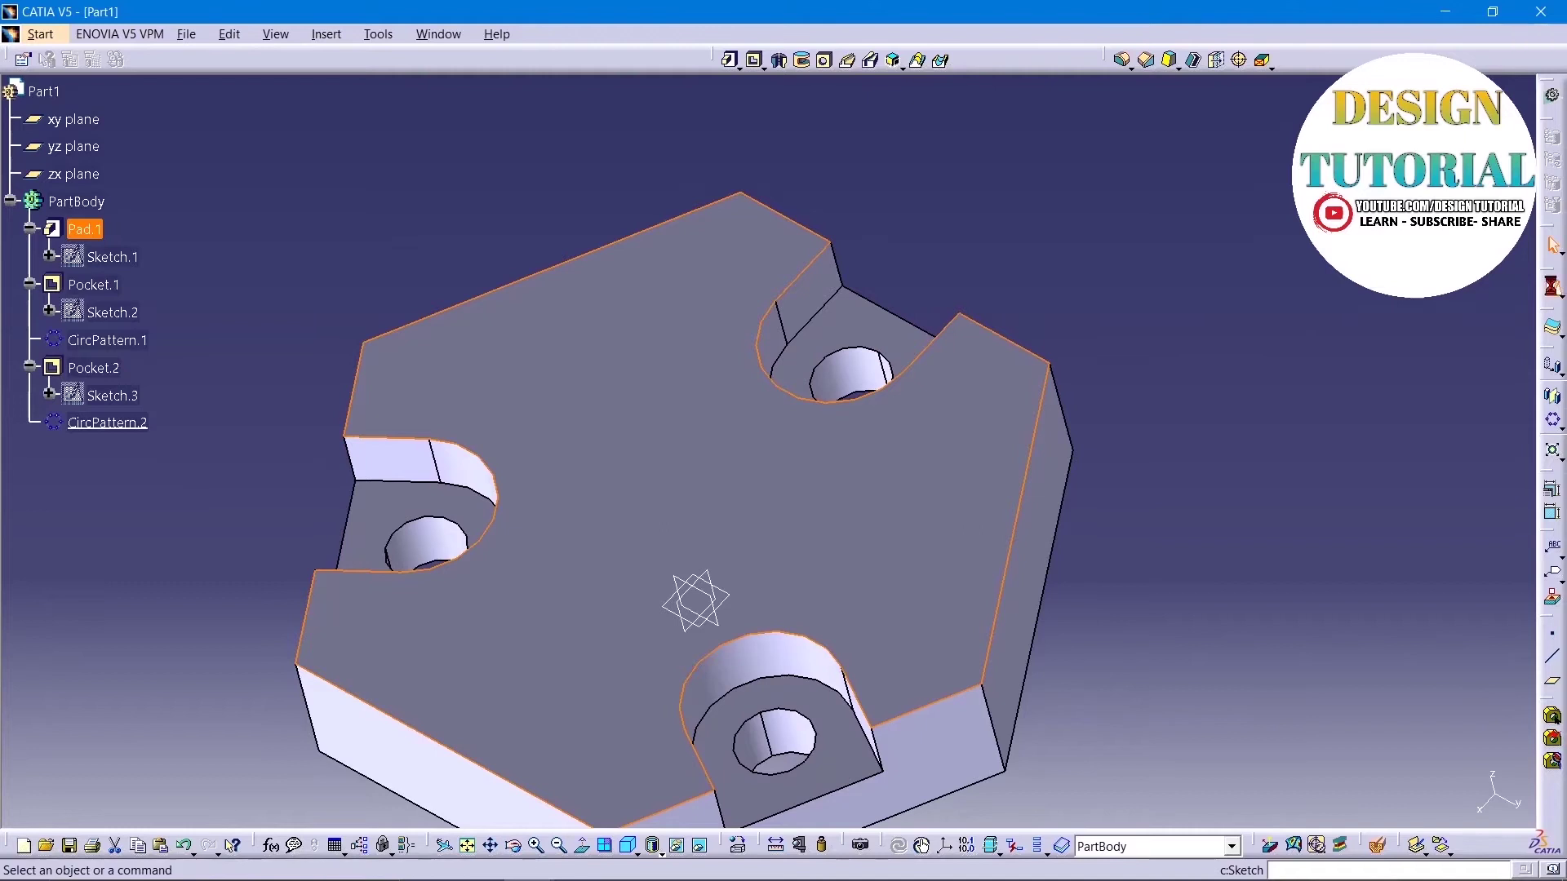
Step: Sketch on the top face a vertical line from the hexagon's top corner to its bottom corner
{"action": "left_click", "coordinate": [734, 408]}
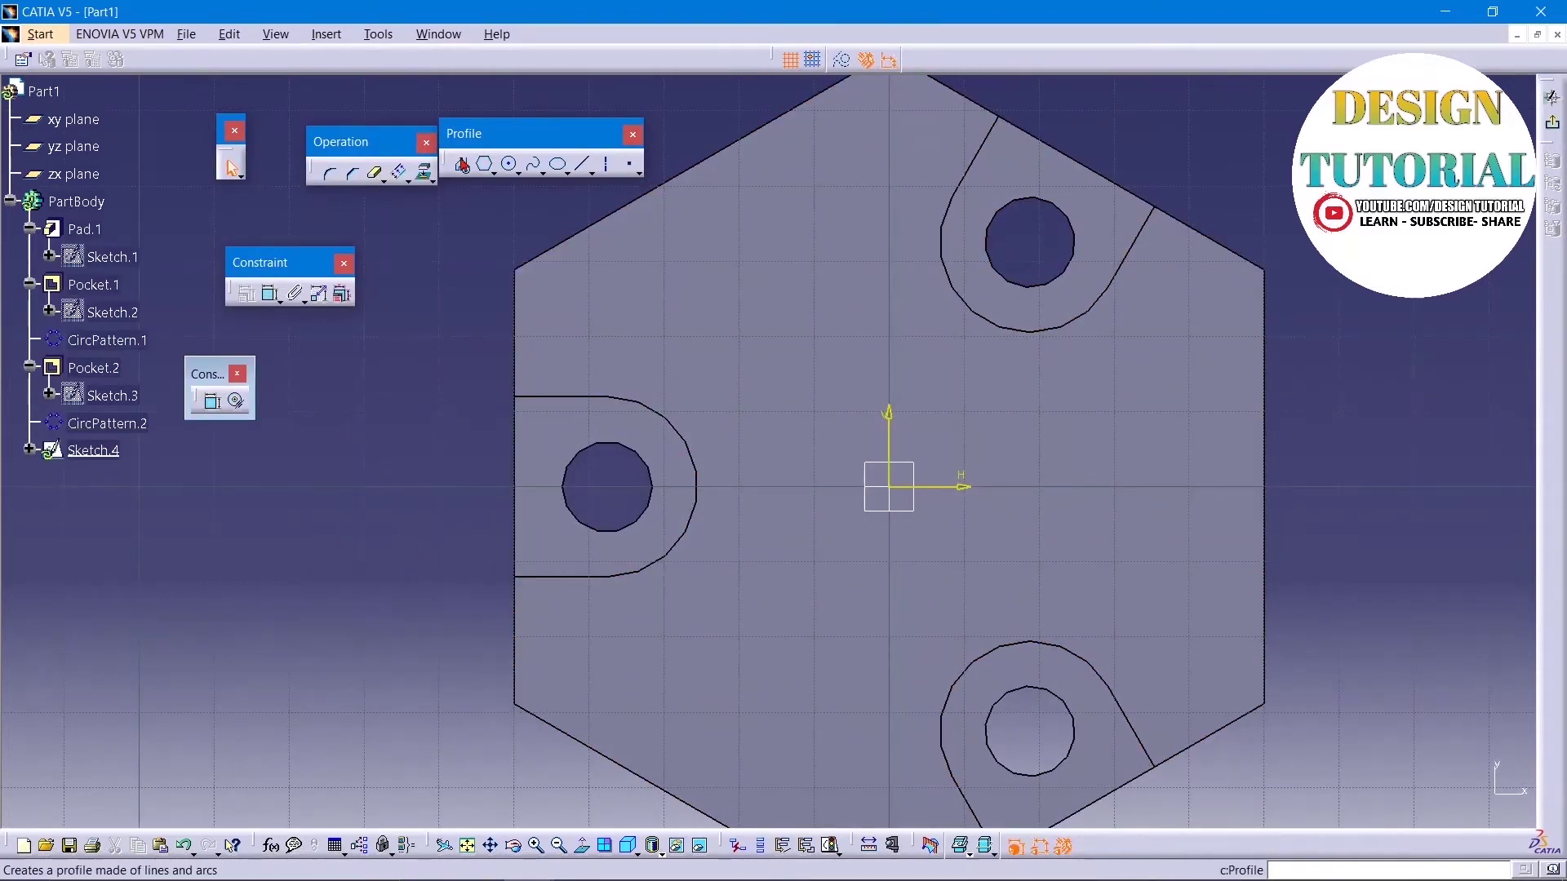
{"action": "left_click", "coordinate": [508, 166]}
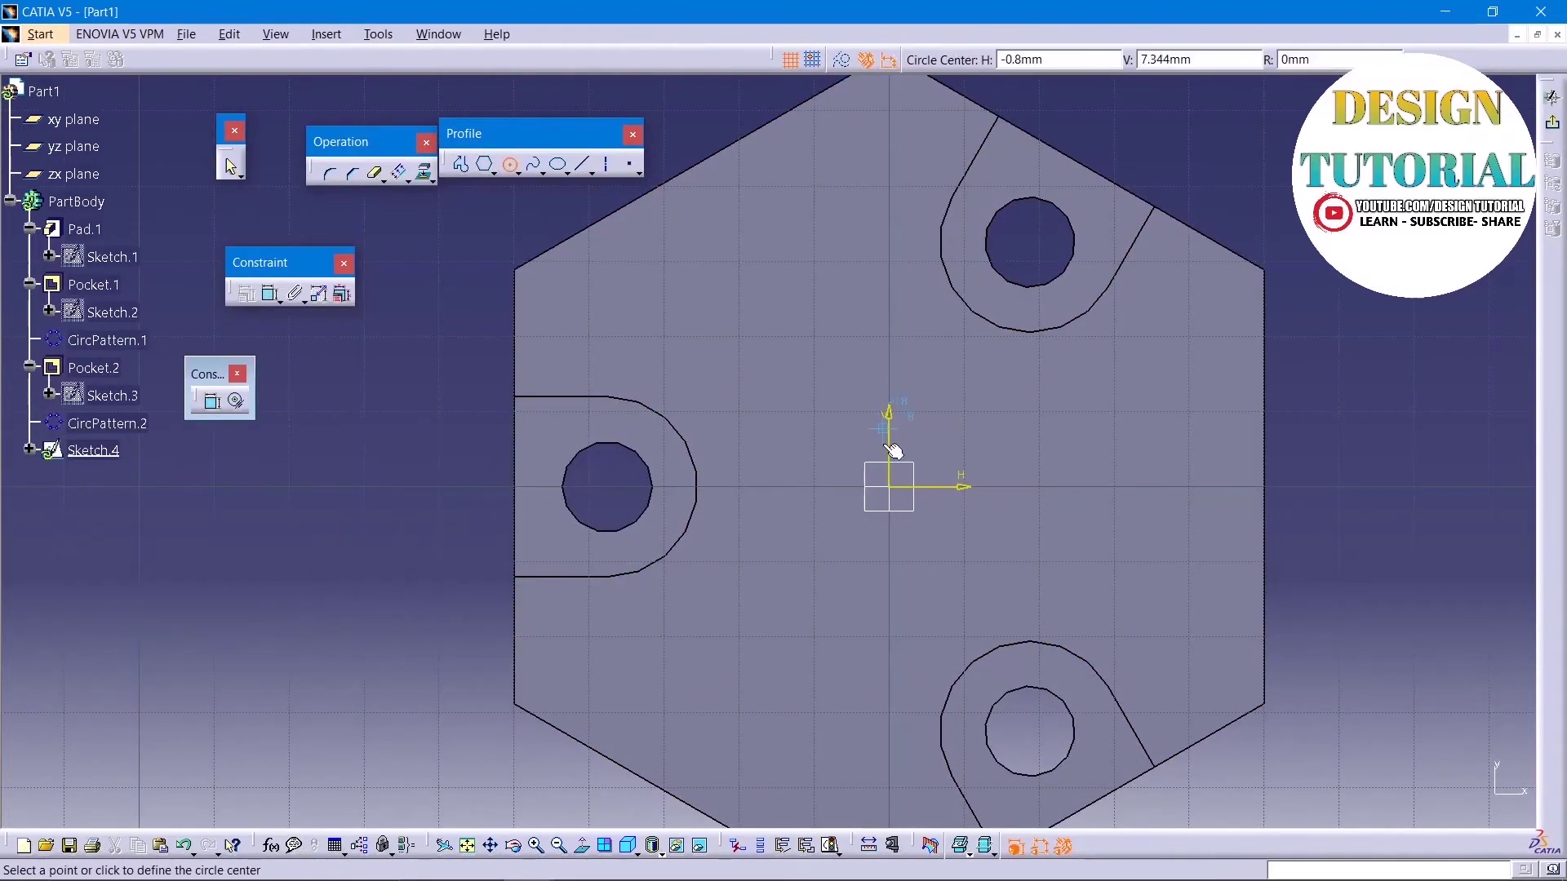
{"action": "left_click", "coordinate": [889, 488]}
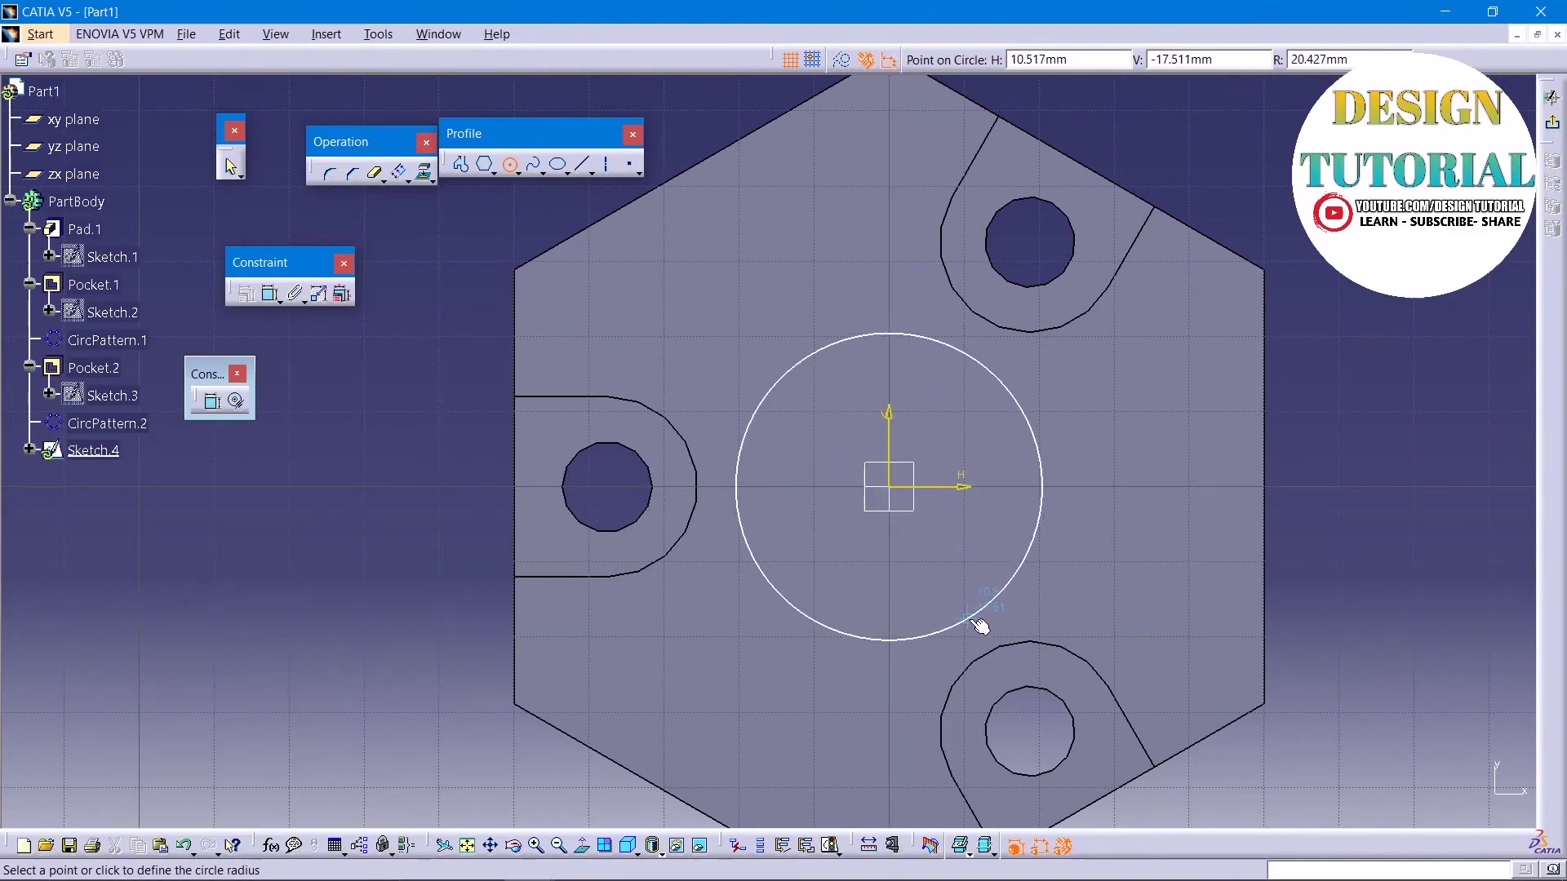
{"action": "left_click", "coordinate": [947, 580]}
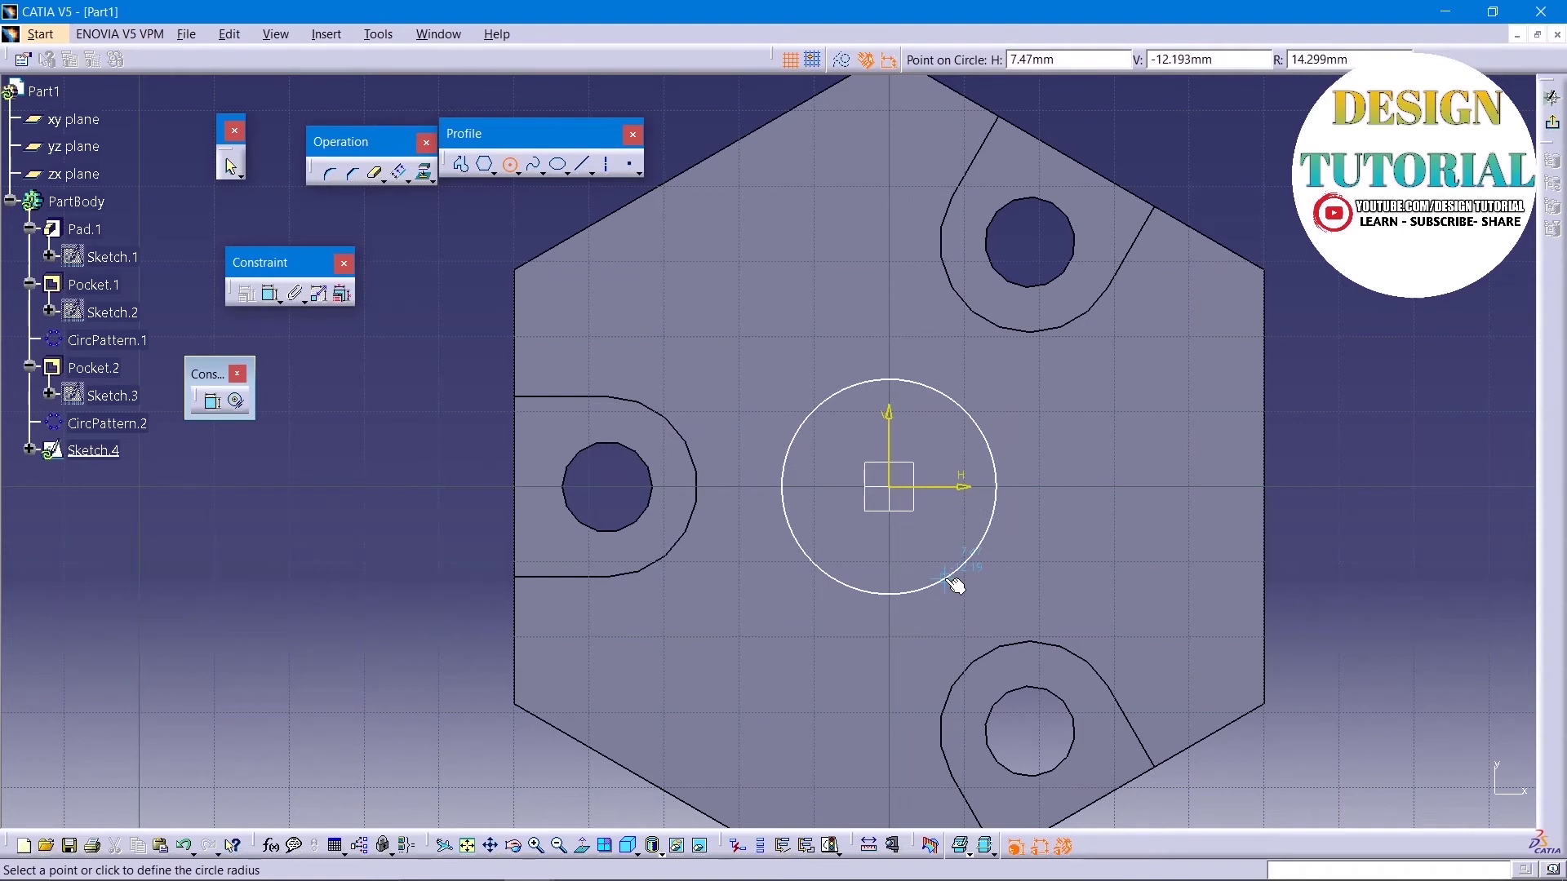
{"action": "left_click", "coordinate": [597, 171]}
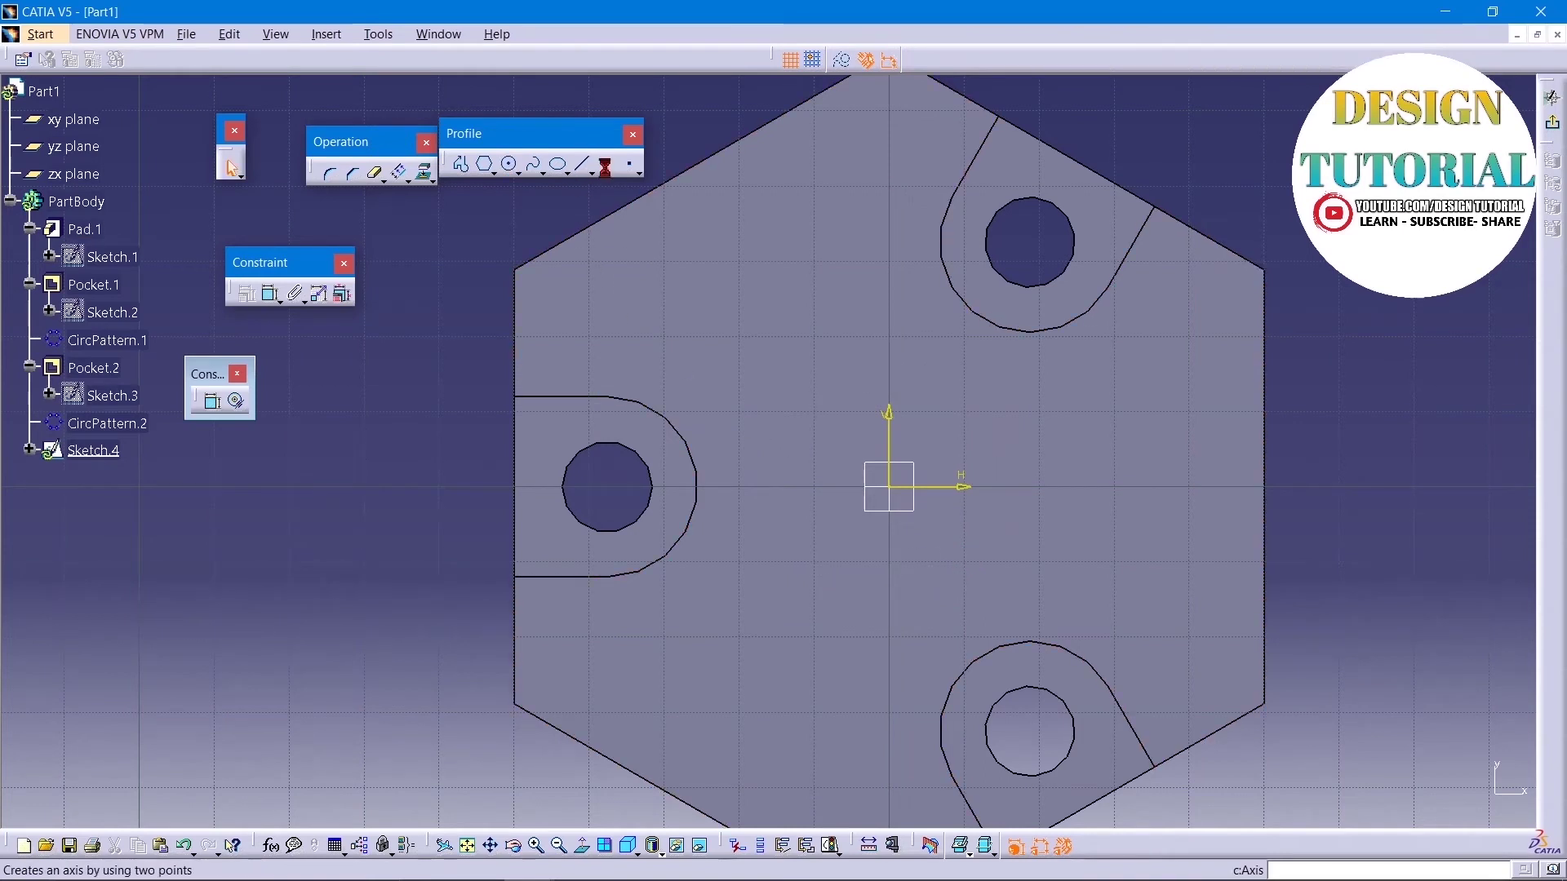
{"action": "scroll", "coordinate": [801, 307], "scroll_direction": "down", "scroll_amount": 1}
{"action": "scroll", "coordinate": [797, 325], "scroll_direction": "down", "scroll_amount": 2}
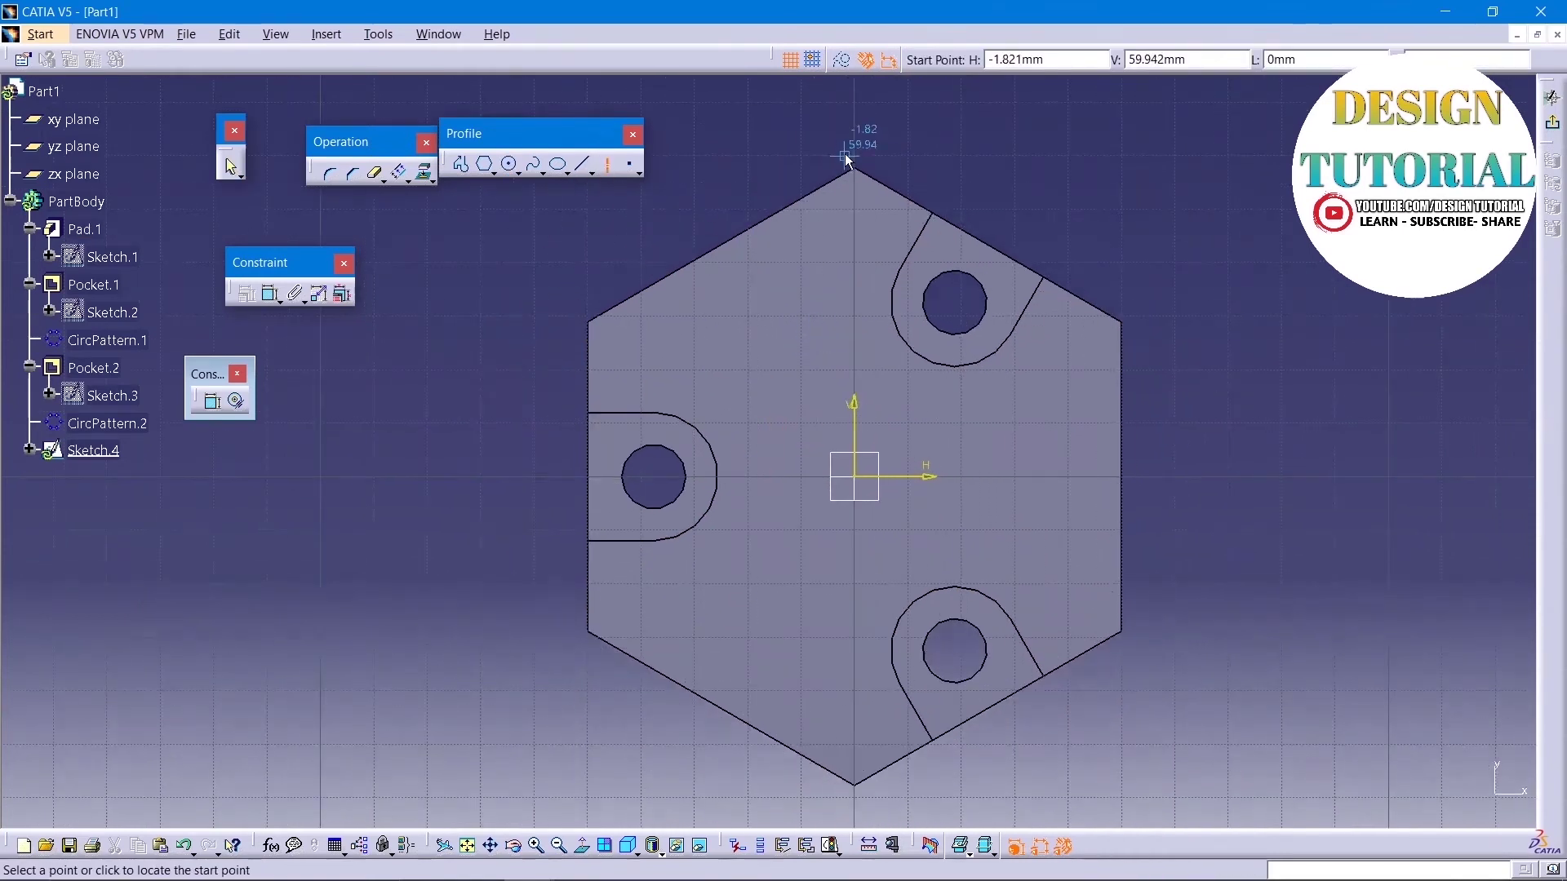
{"action": "left_click", "coordinate": [852, 124]}
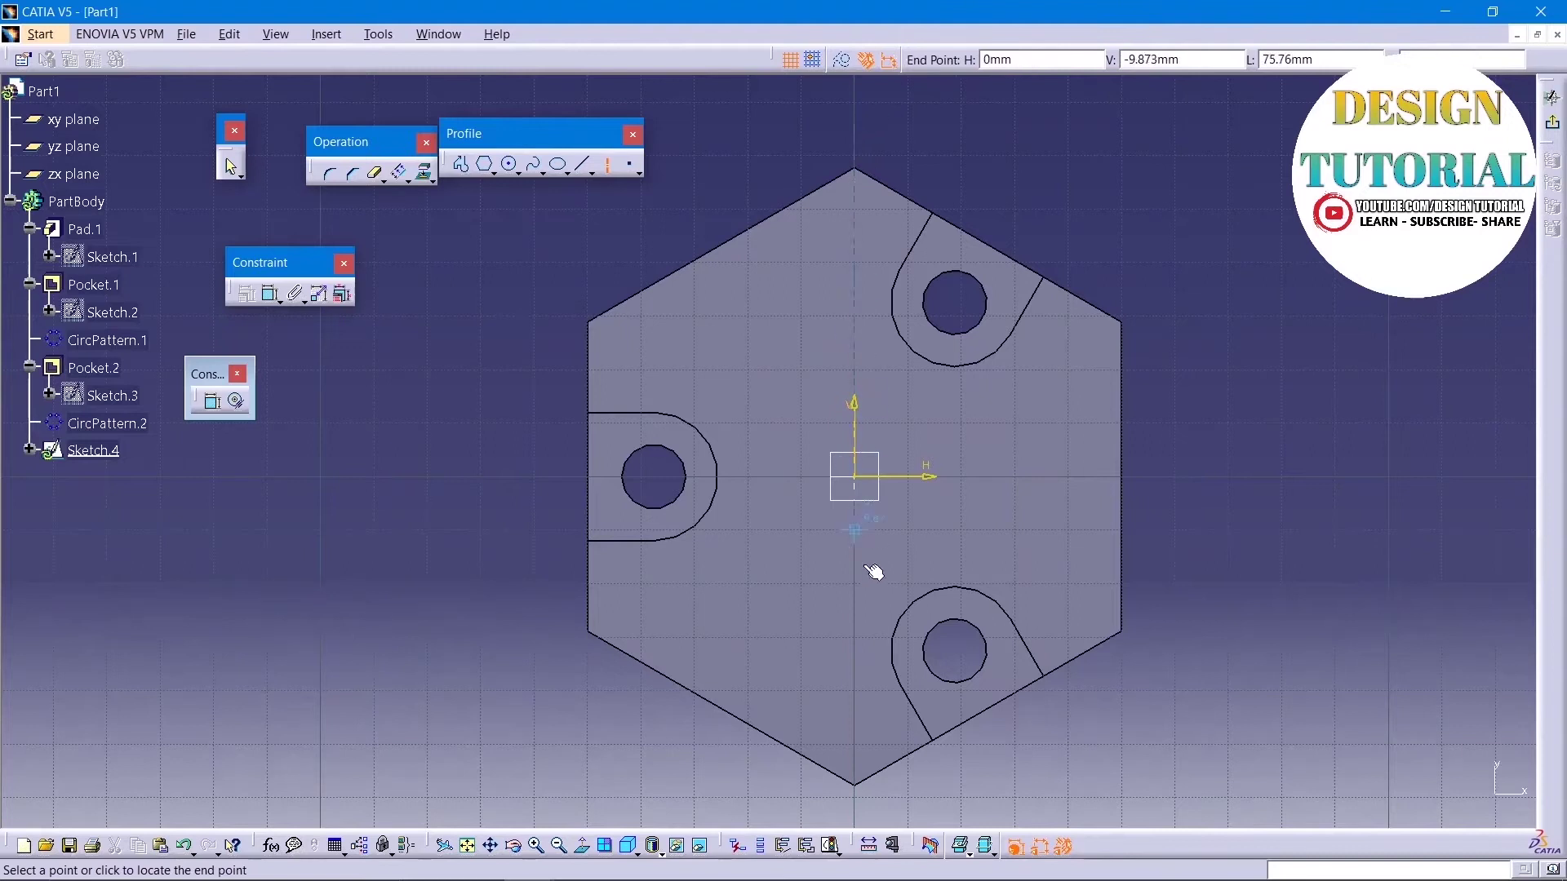
{"action": "left_click", "coordinate": [853, 785]}
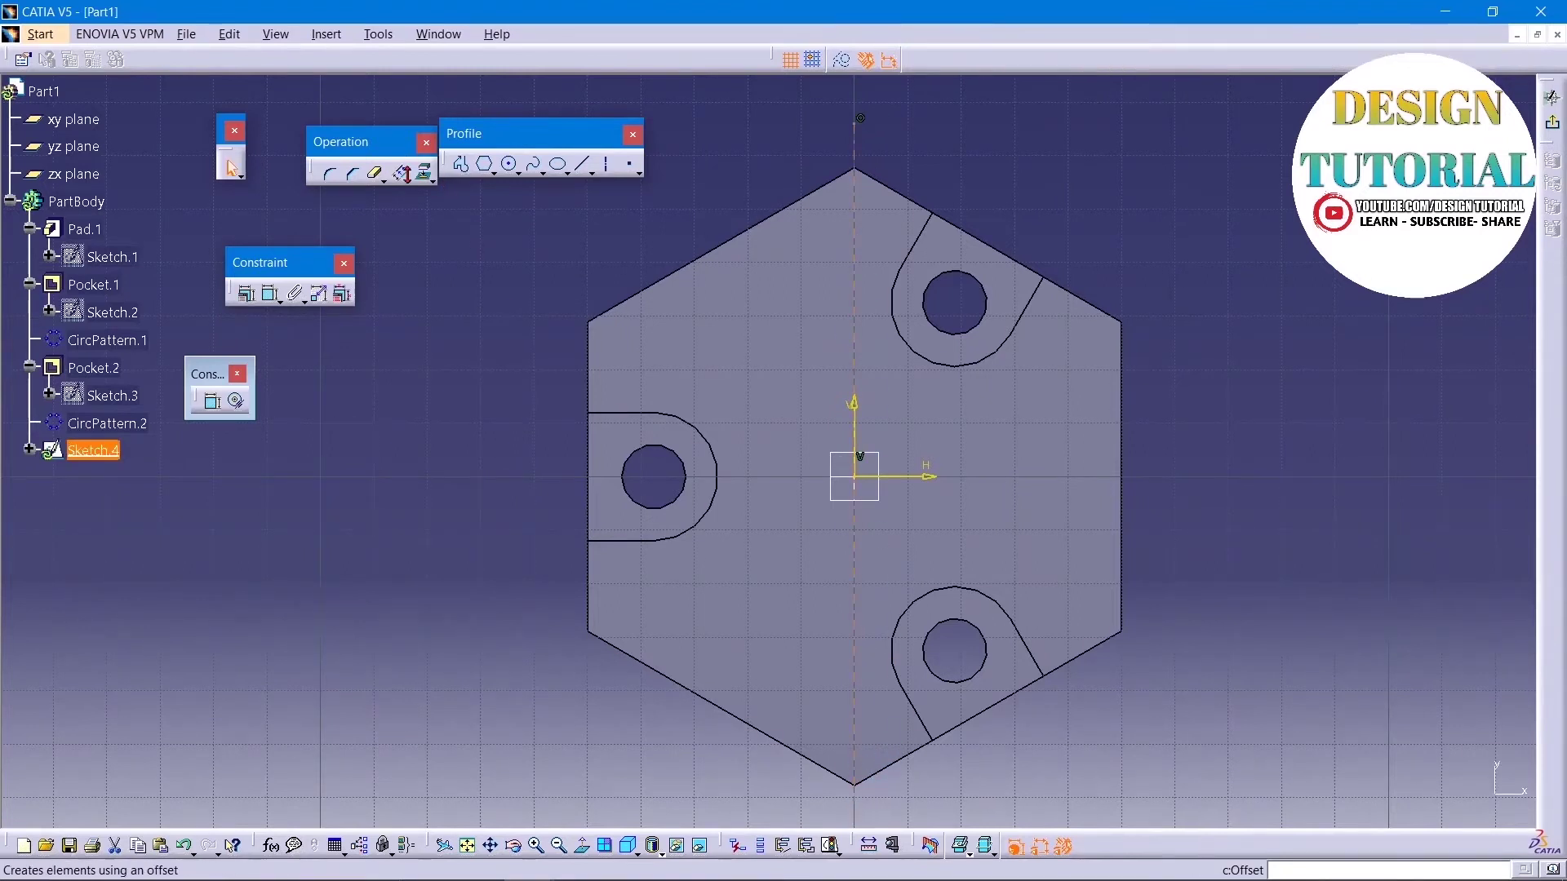
Step: Offset the vertical centre line 25 mm to the right
{"action": "left_click", "coordinate": [400, 173]}
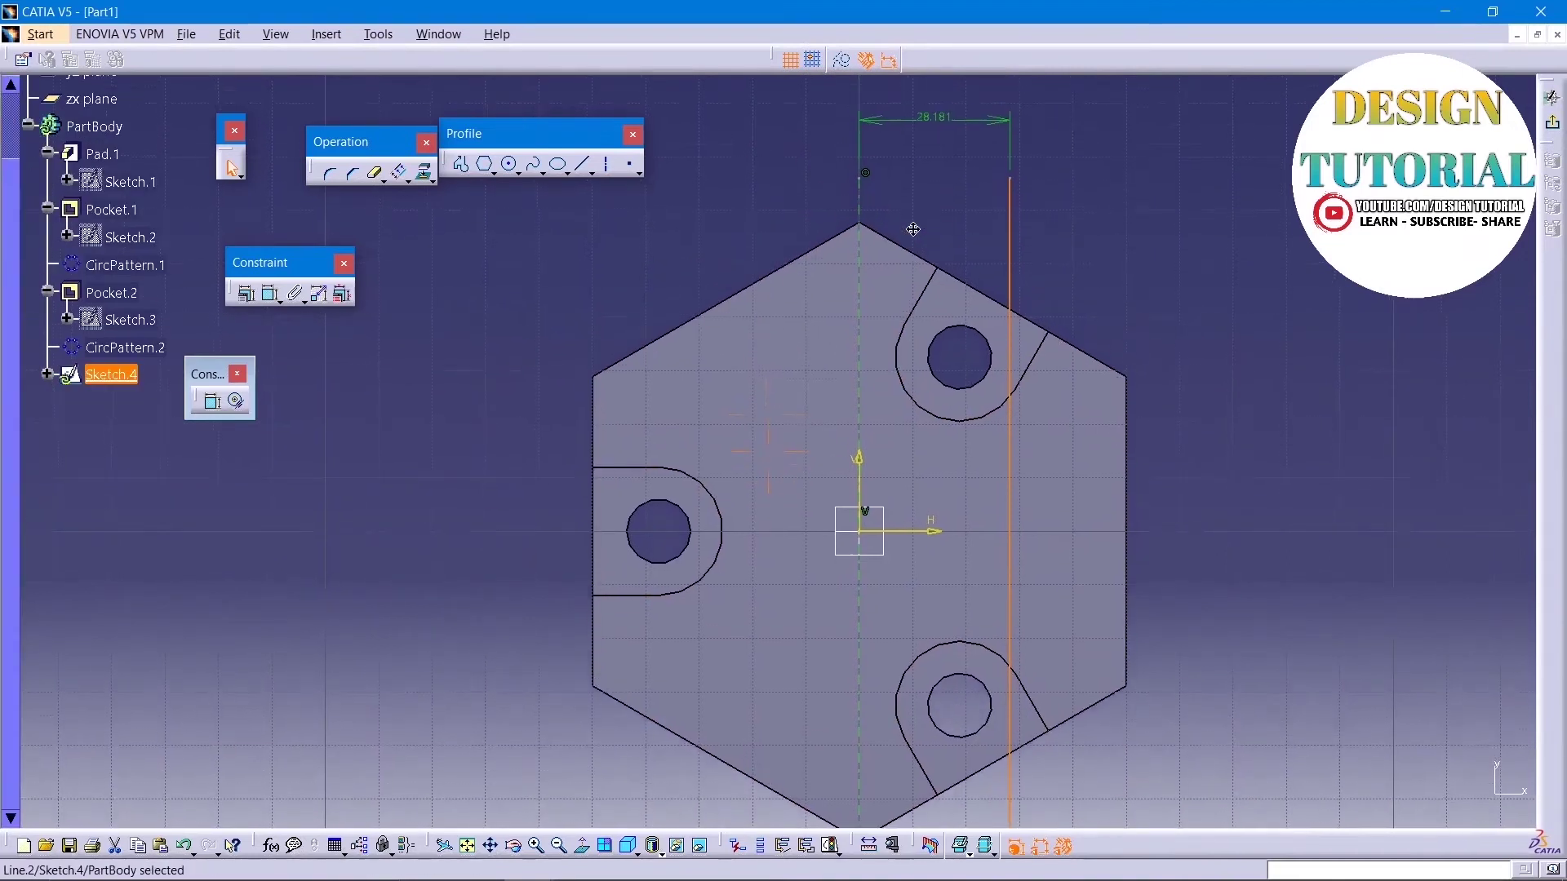
{"action": "double_click", "coordinate": [938, 157]}
{"action": "type", "text": "25"}
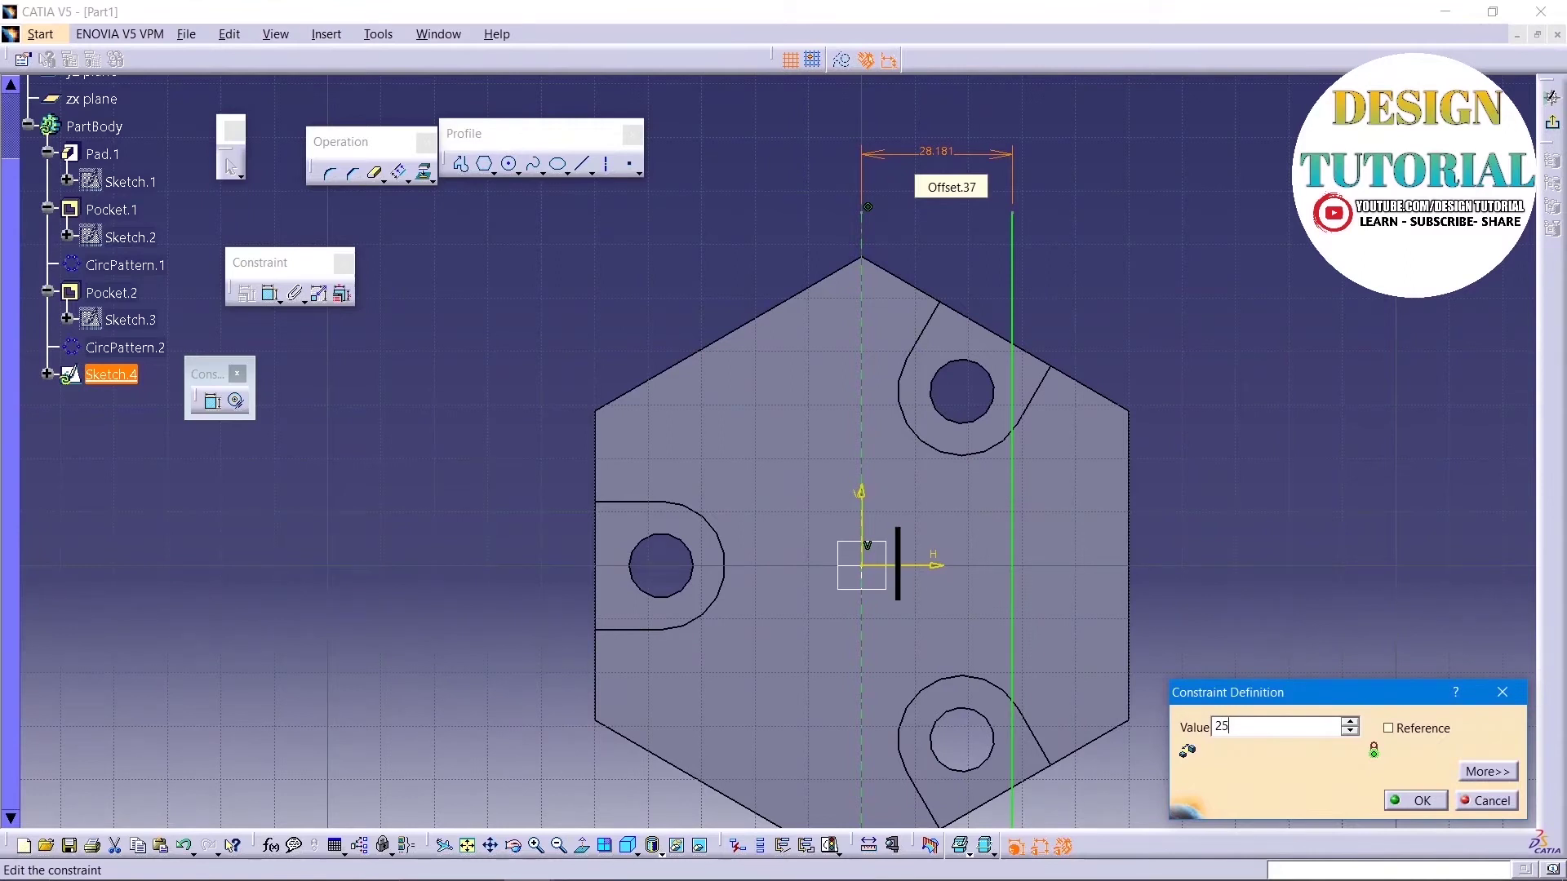
{"action": "key", "text": "Return"}
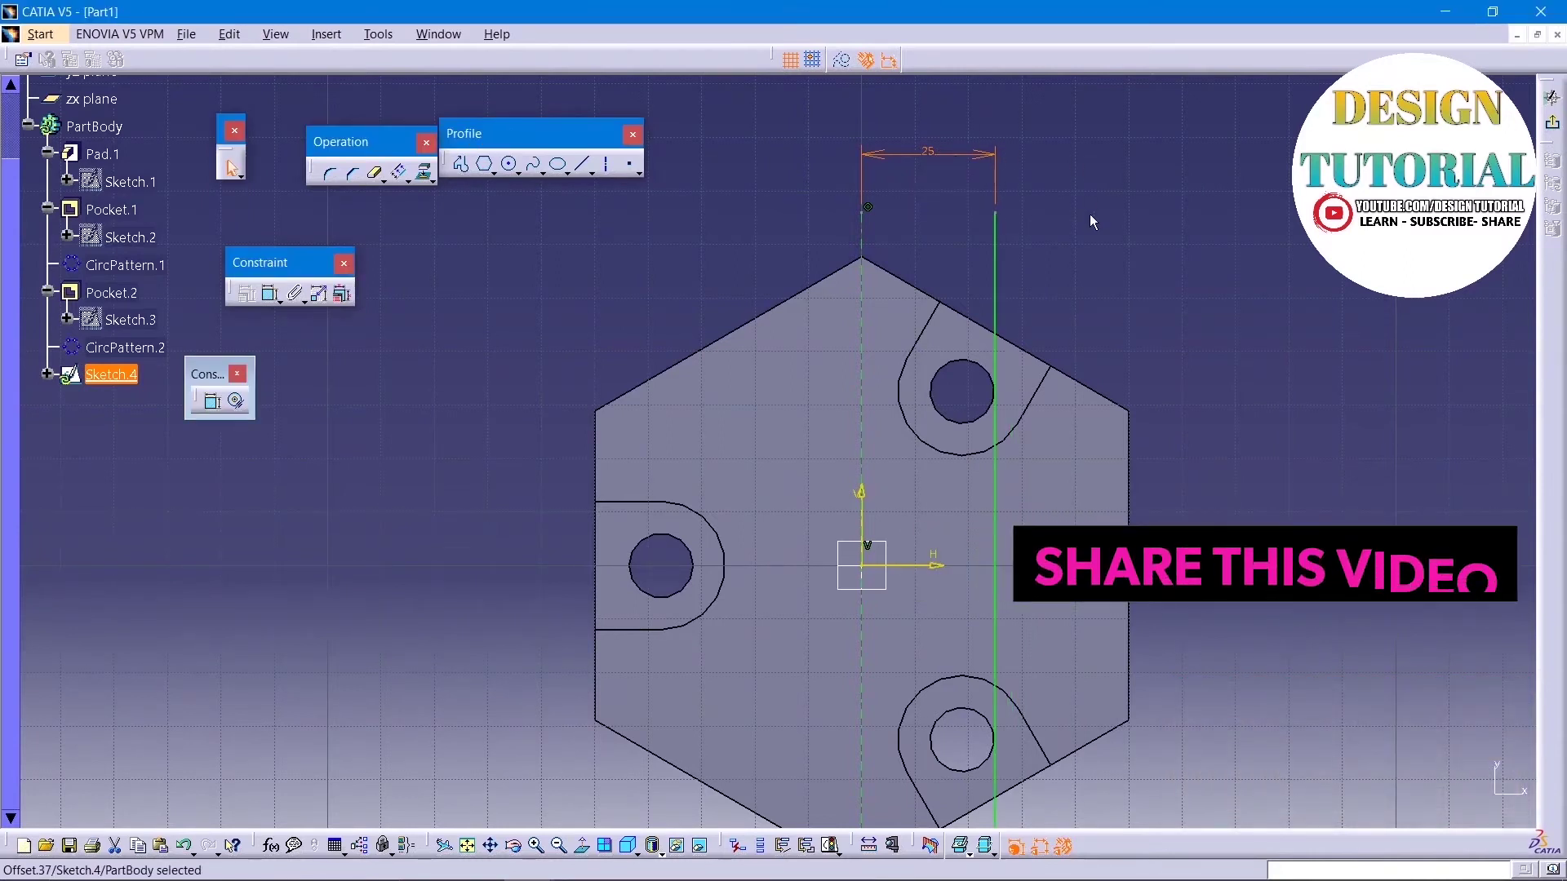
{"action": "left_click", "coordinate": [509, 164]}
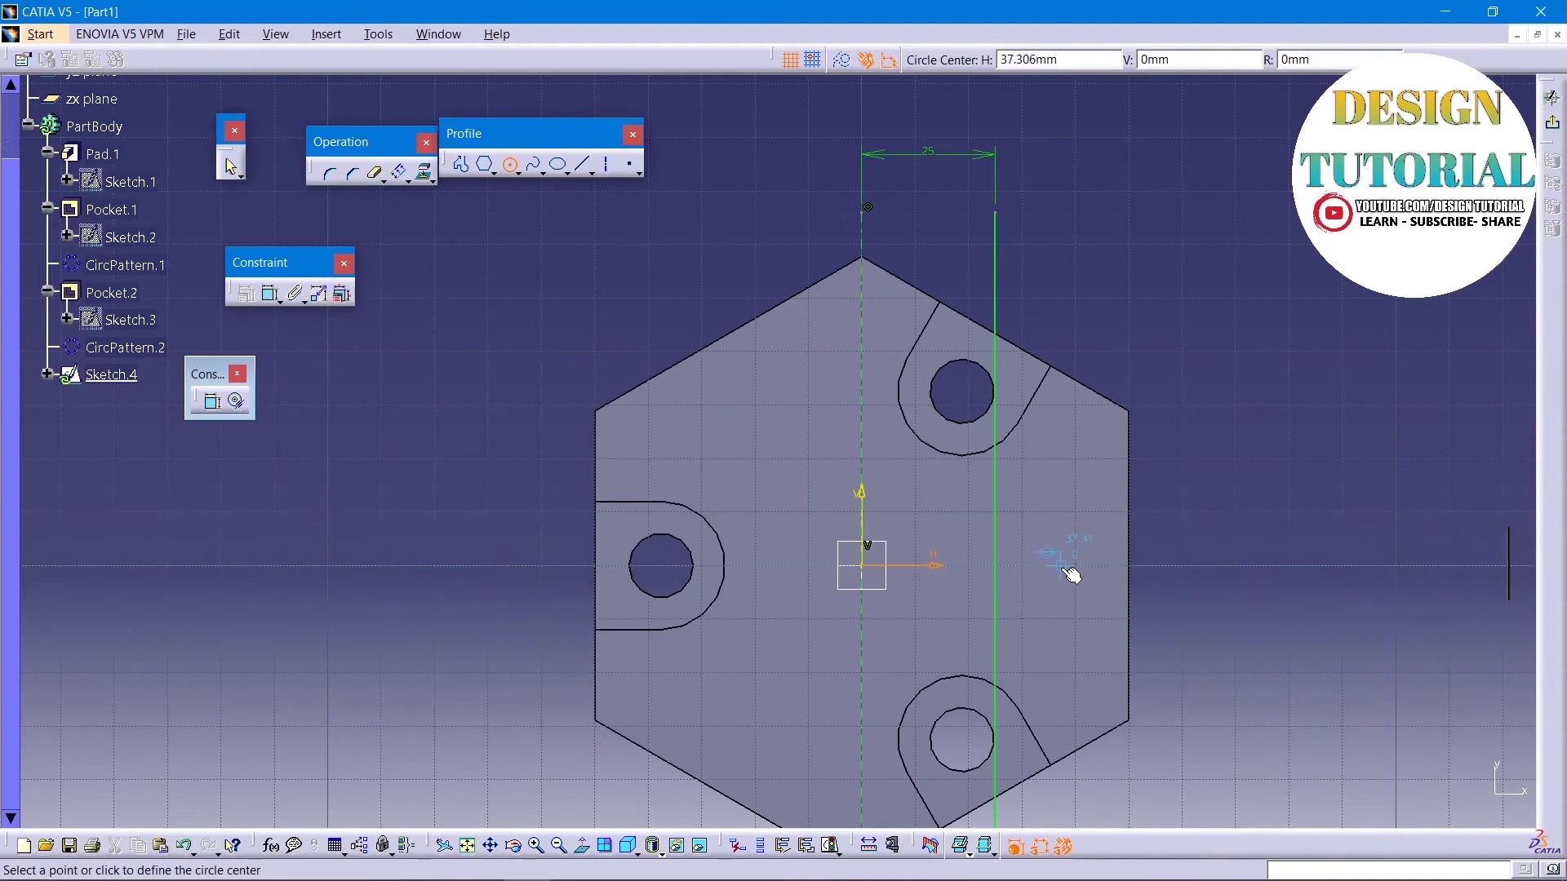
Step: Draw a circle near the right edge and dimension its diameter to 24 mm
{"action": "left_click", "coordinate": [1079, 563]}
{"action": "left_click", "coordinate": [1103, 618]}
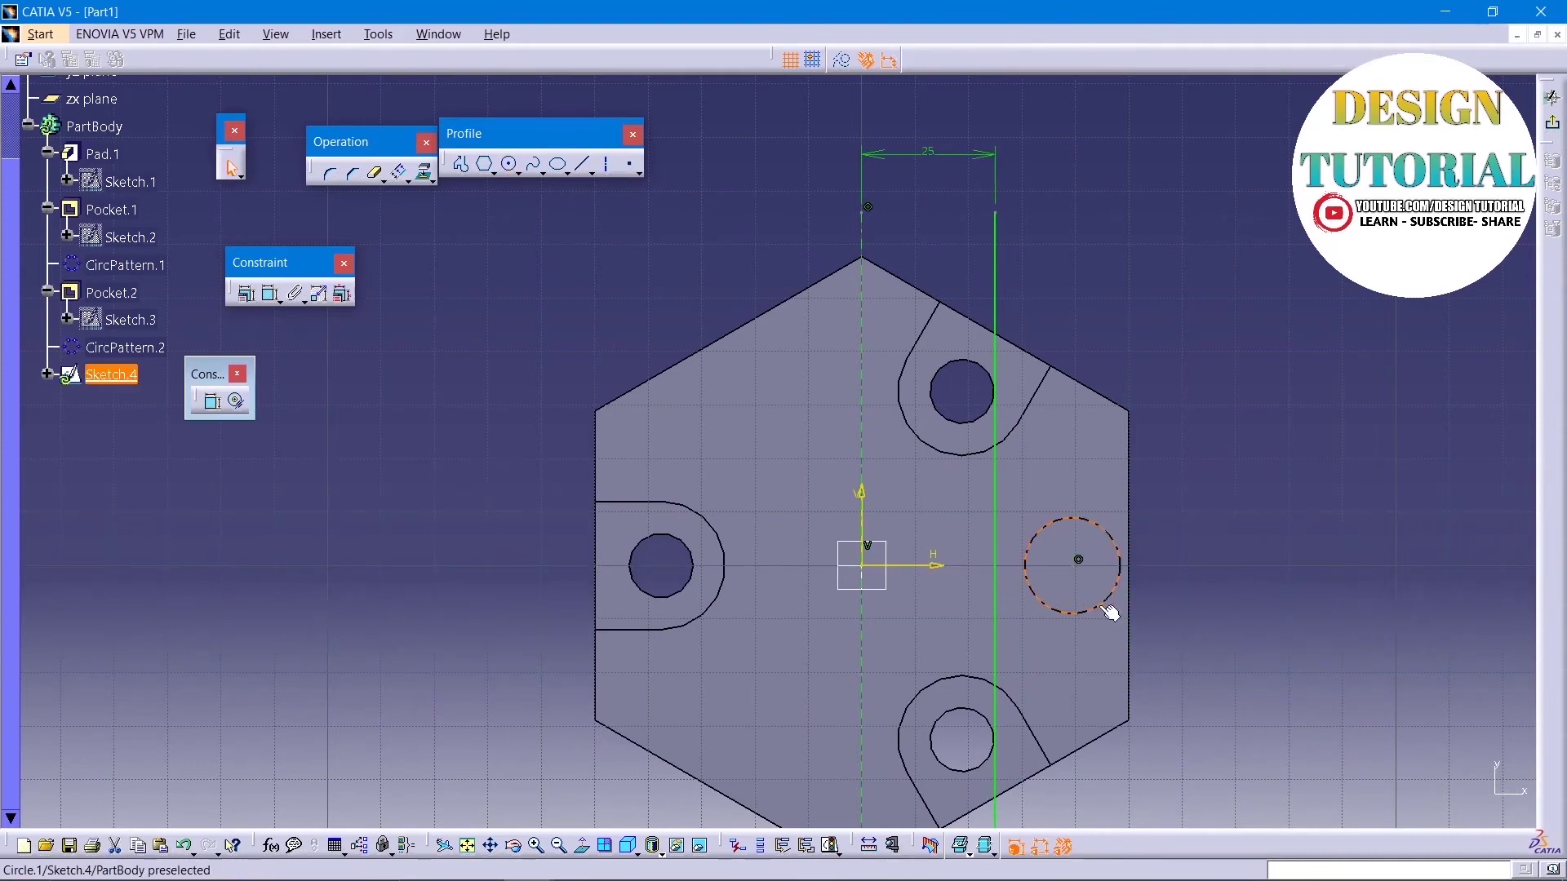
{"action": "left_click", "coordinate": [269, 295]}
{"action": "left_click", "coordinate": [1092, 528]}
{"action": "left_click", "coordinate": [1190, 349]}
{"action": "double_click", "coordinate": [1192, 349]}
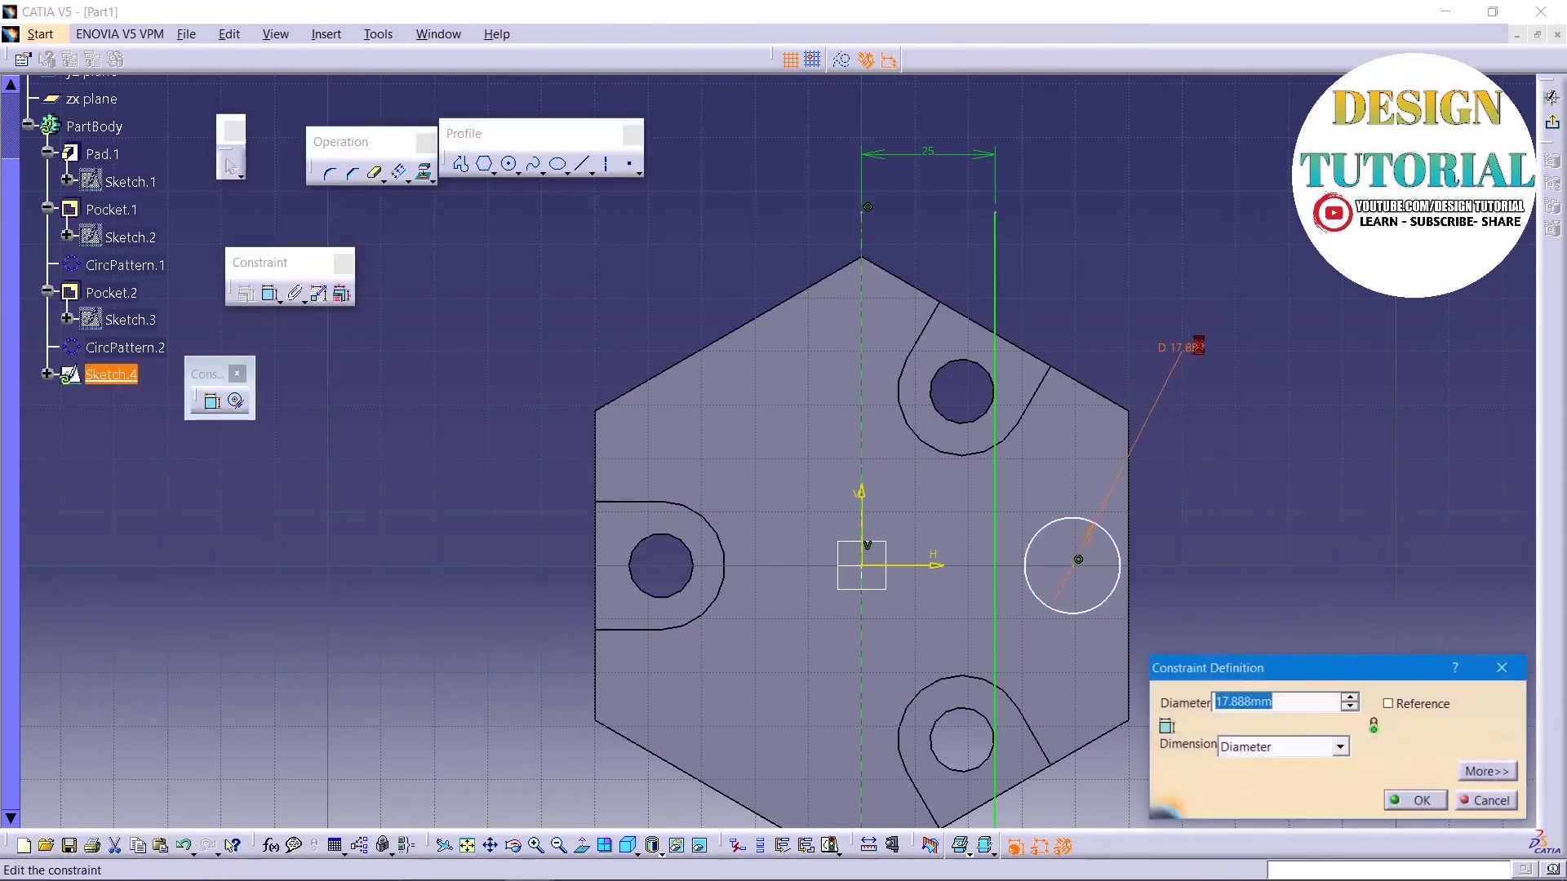
{"action": "key", "text": "Return"}
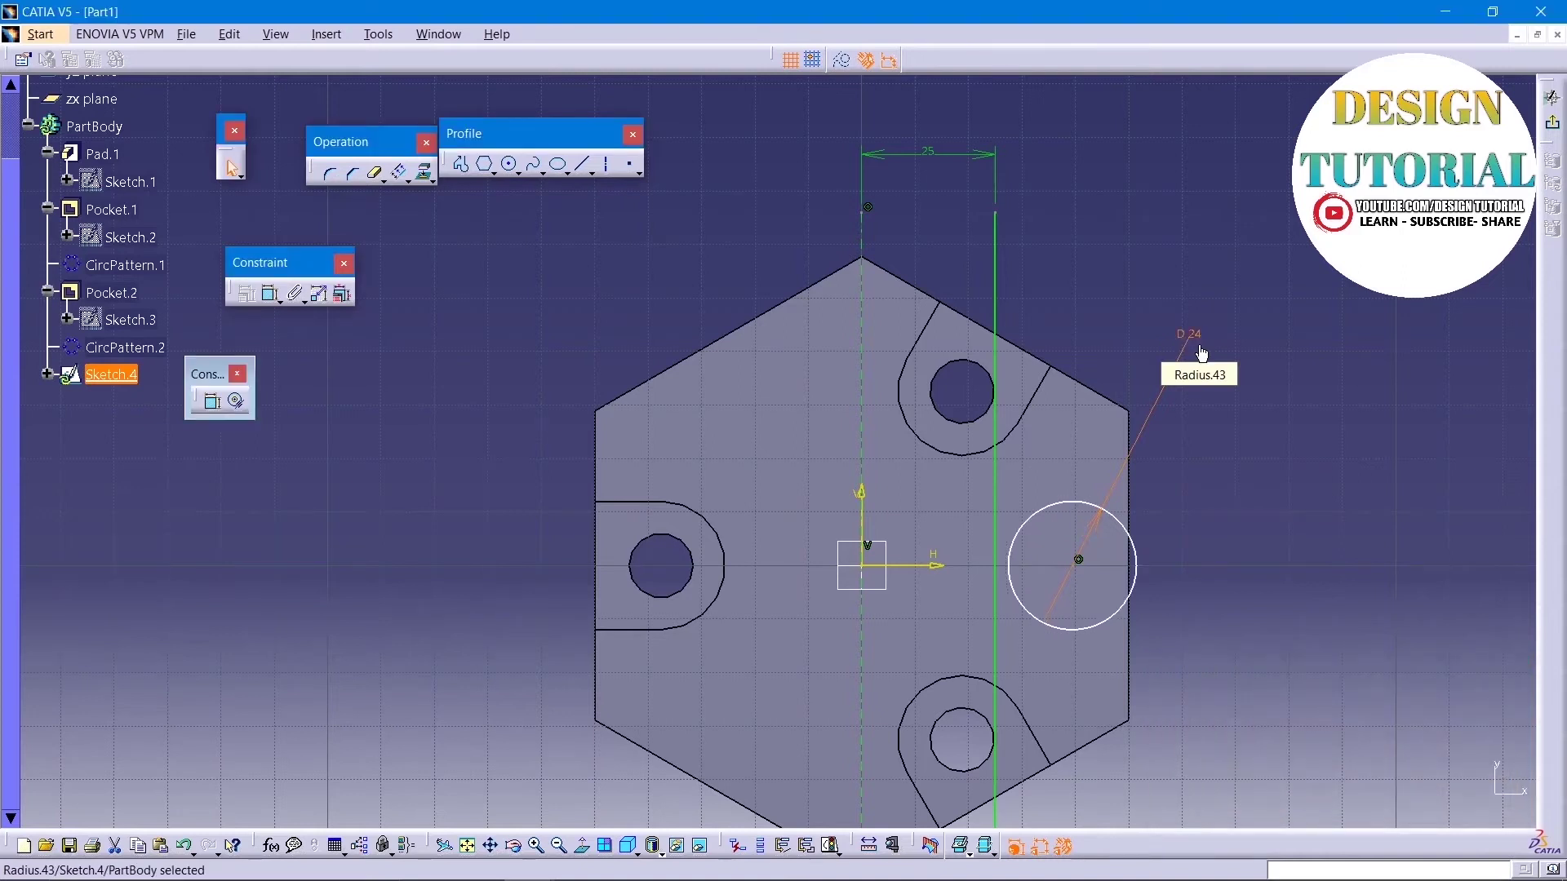
Step: Constrain the circle tangent to the hexagon's right edge
{"action": "left_click", "coordinate": [1132, 492]}
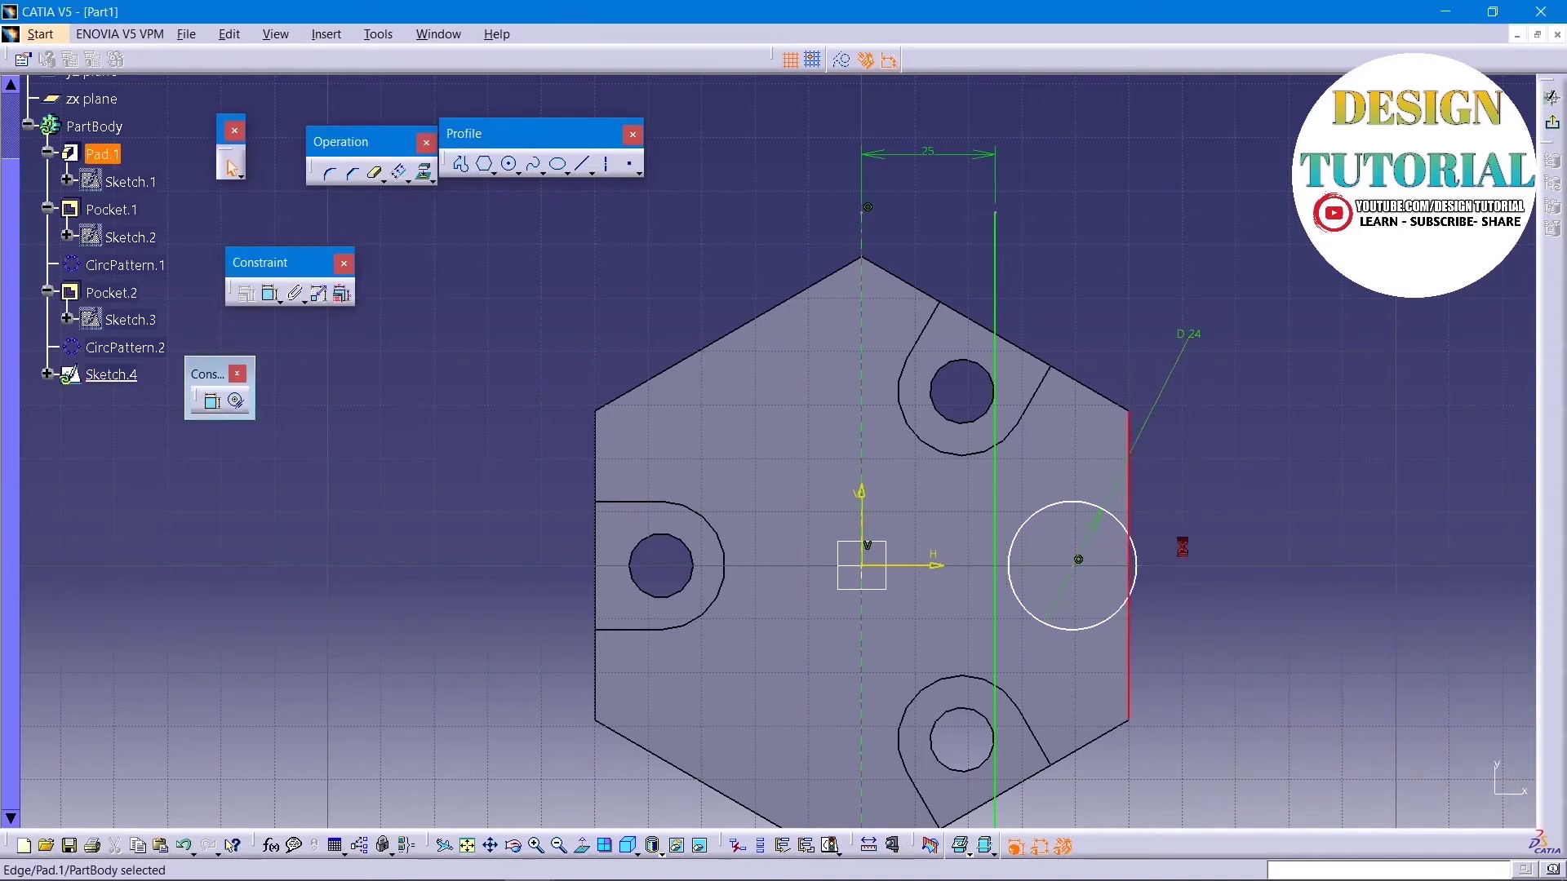
{"action": "left_click", "coordinate": [1141, 563], "text": "ctrl"}
{"action": "left_click", "coordinate": [245, 293]}
{"action": "left_click", "coordinate": [1246, 418]}
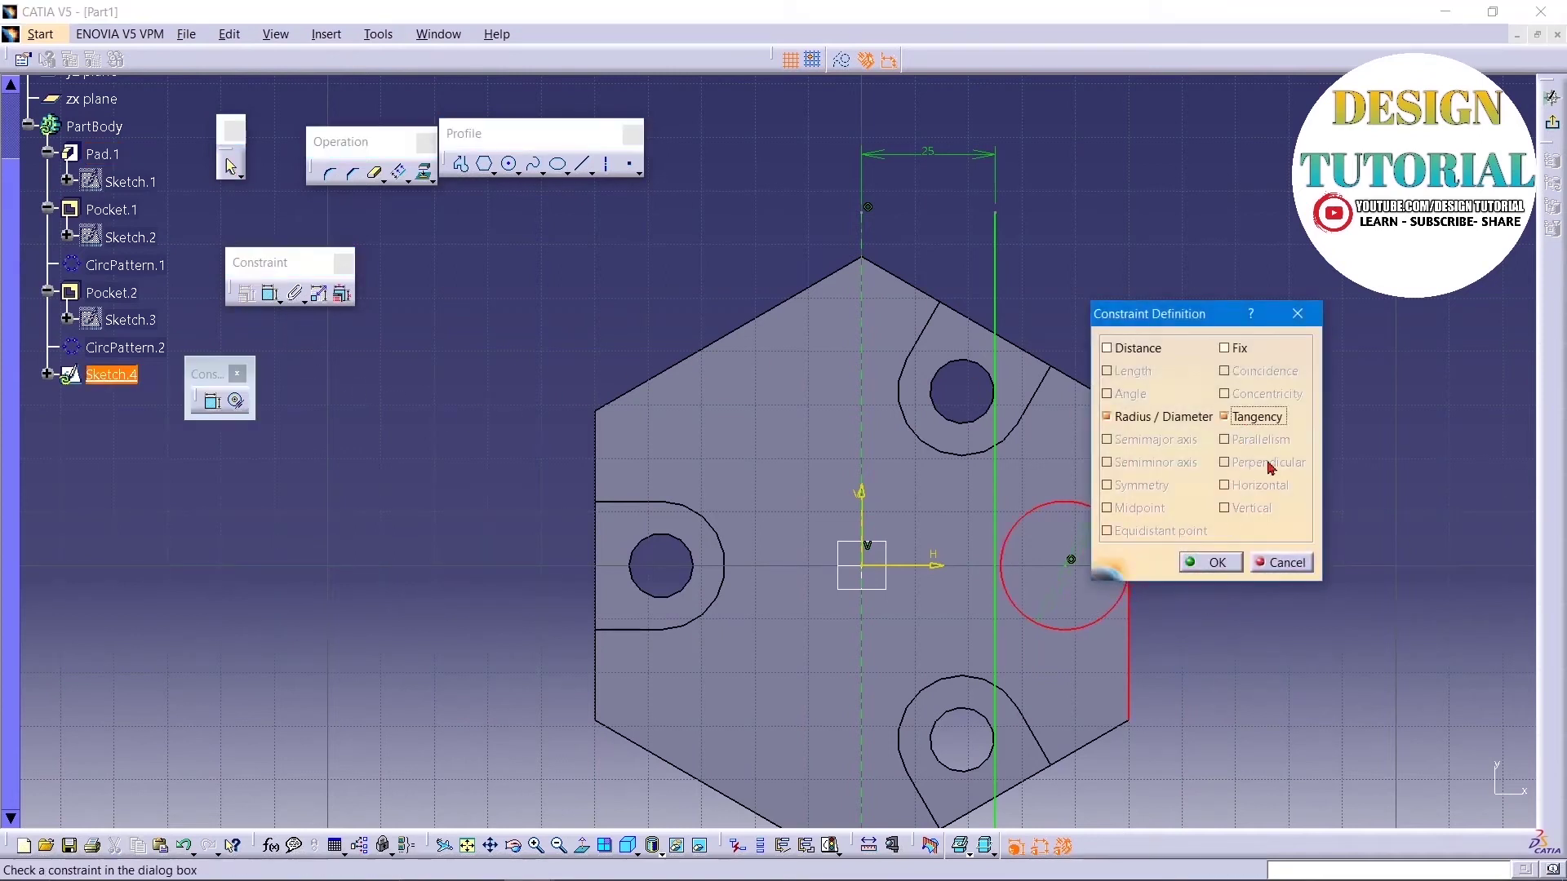
{"action": "left_click", "coordinate": [1212, 562]}
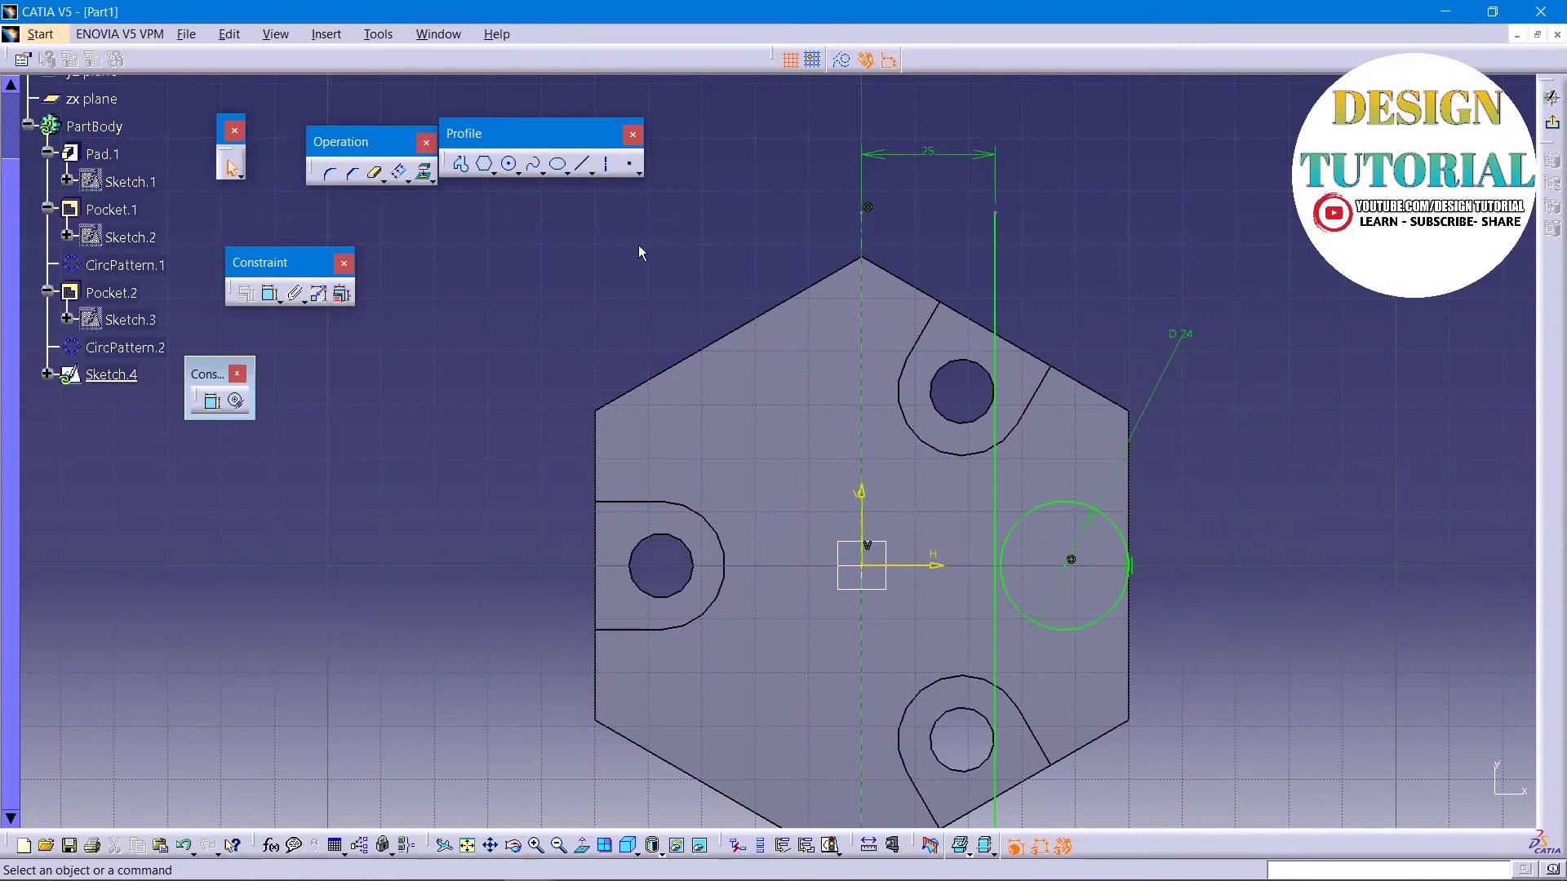
{"action": "left_click", "coordinate": [583, 164]}
Step: Draw two horizontal lines leftward from the top and bottom of the circle
{"action": "mouse_move", "coordinate": [770, 451]}
{"action": "middle_mouse_down"}
{"action": "mouse_move", "coordinate": [1061, 465]}
{"action": "mouse_move", "coordinate": [917, 383]}
{"action": "mouse_move", "coordinate": [973, 377]}
{"action": "middle_mouse_up"}
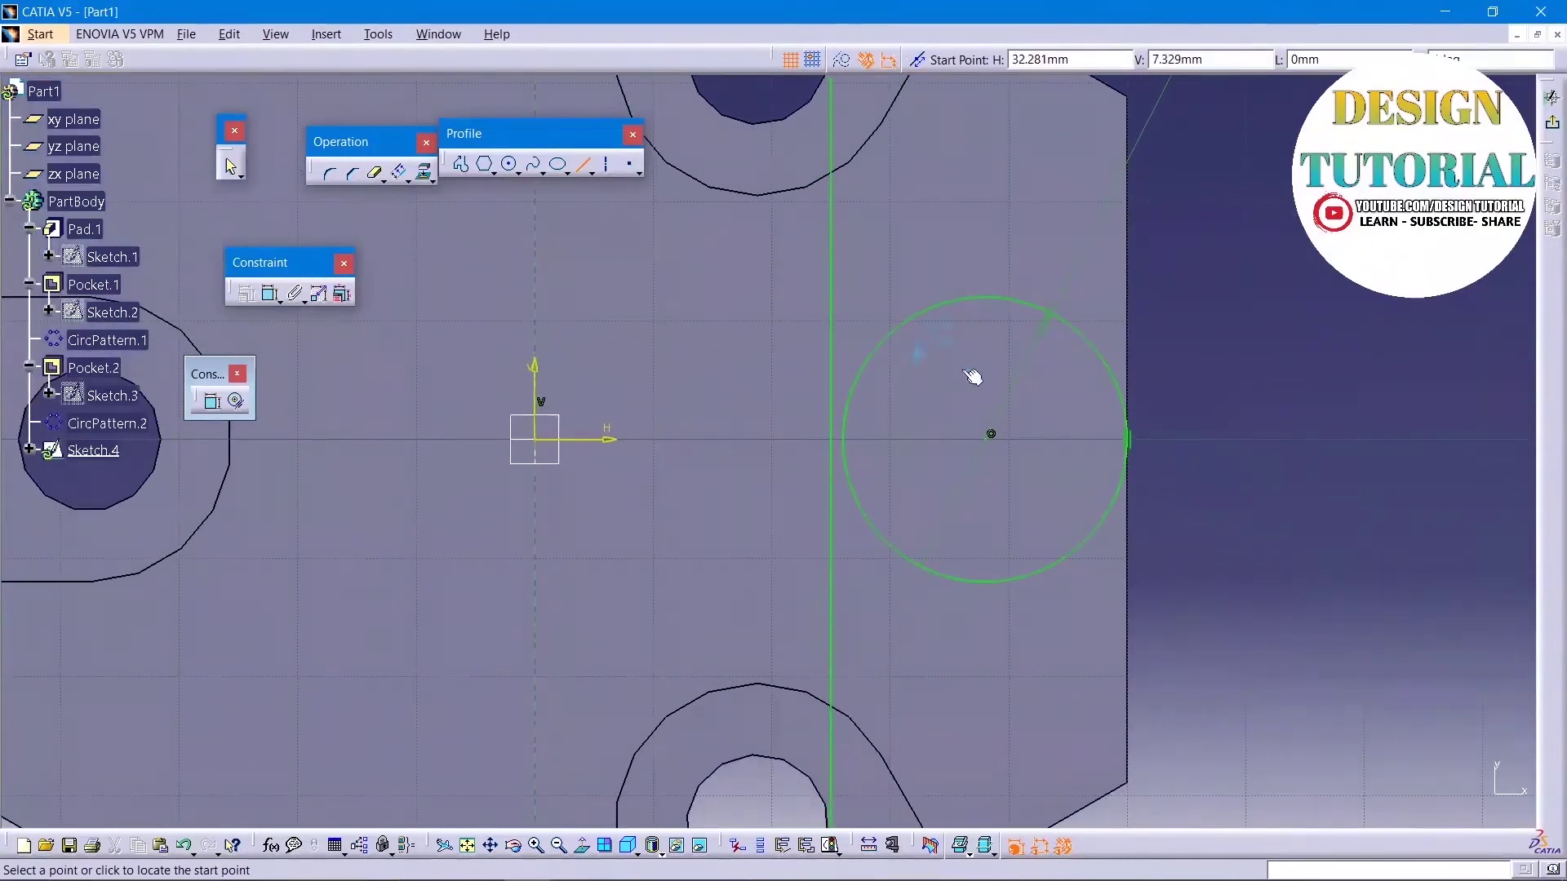
{"action": "left_click", "coordinate": [990, 298]}
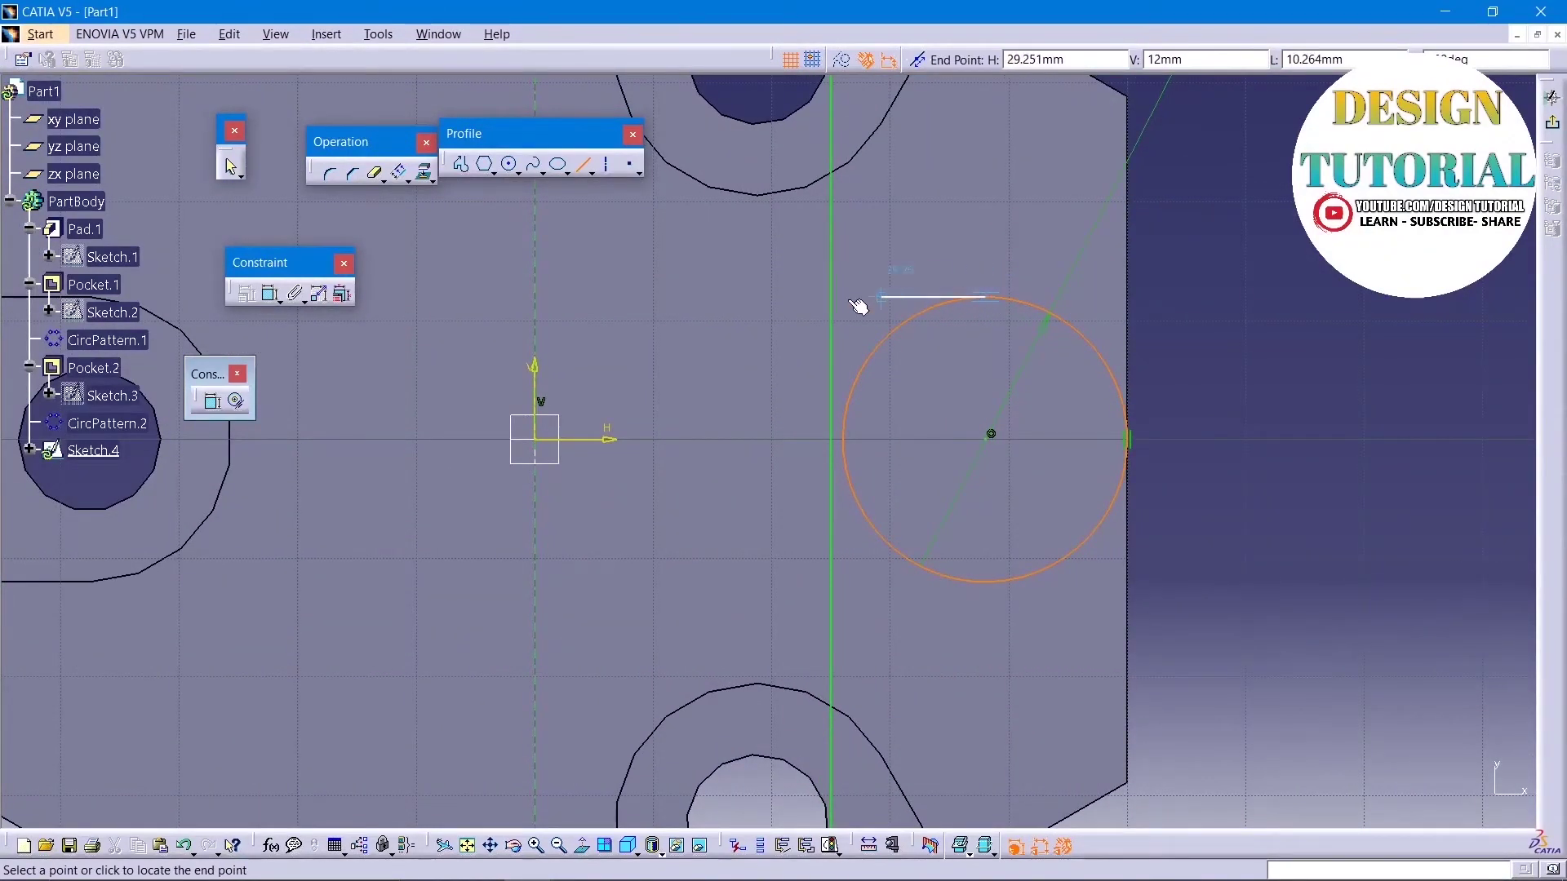
{"action": "left_click", "coordinate": [717, 297]}
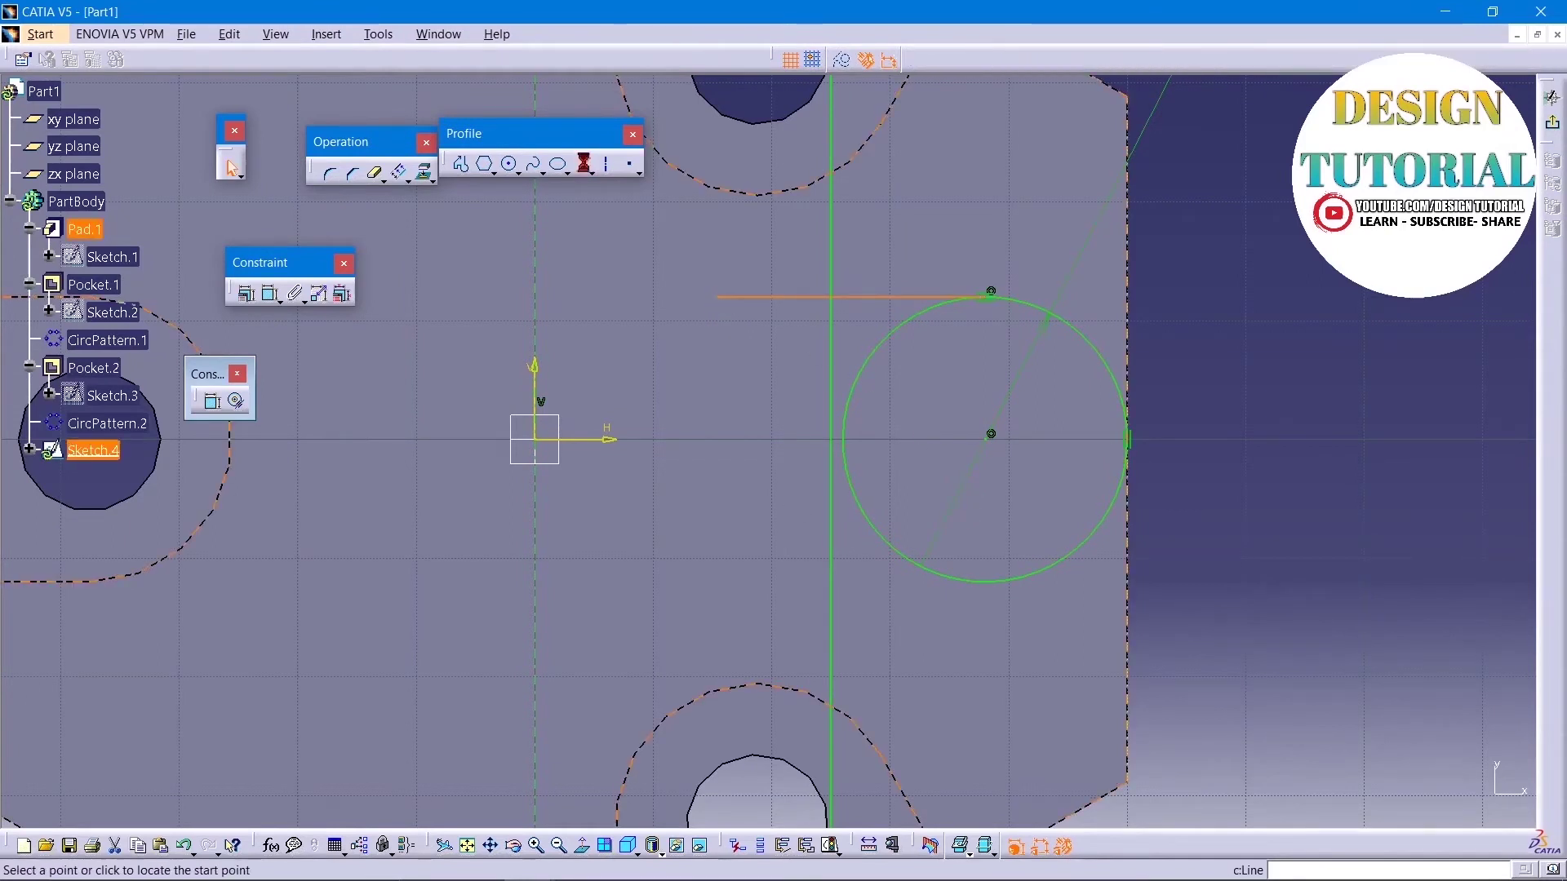
{"action": "left_click", "coordinate": [587, 167]}
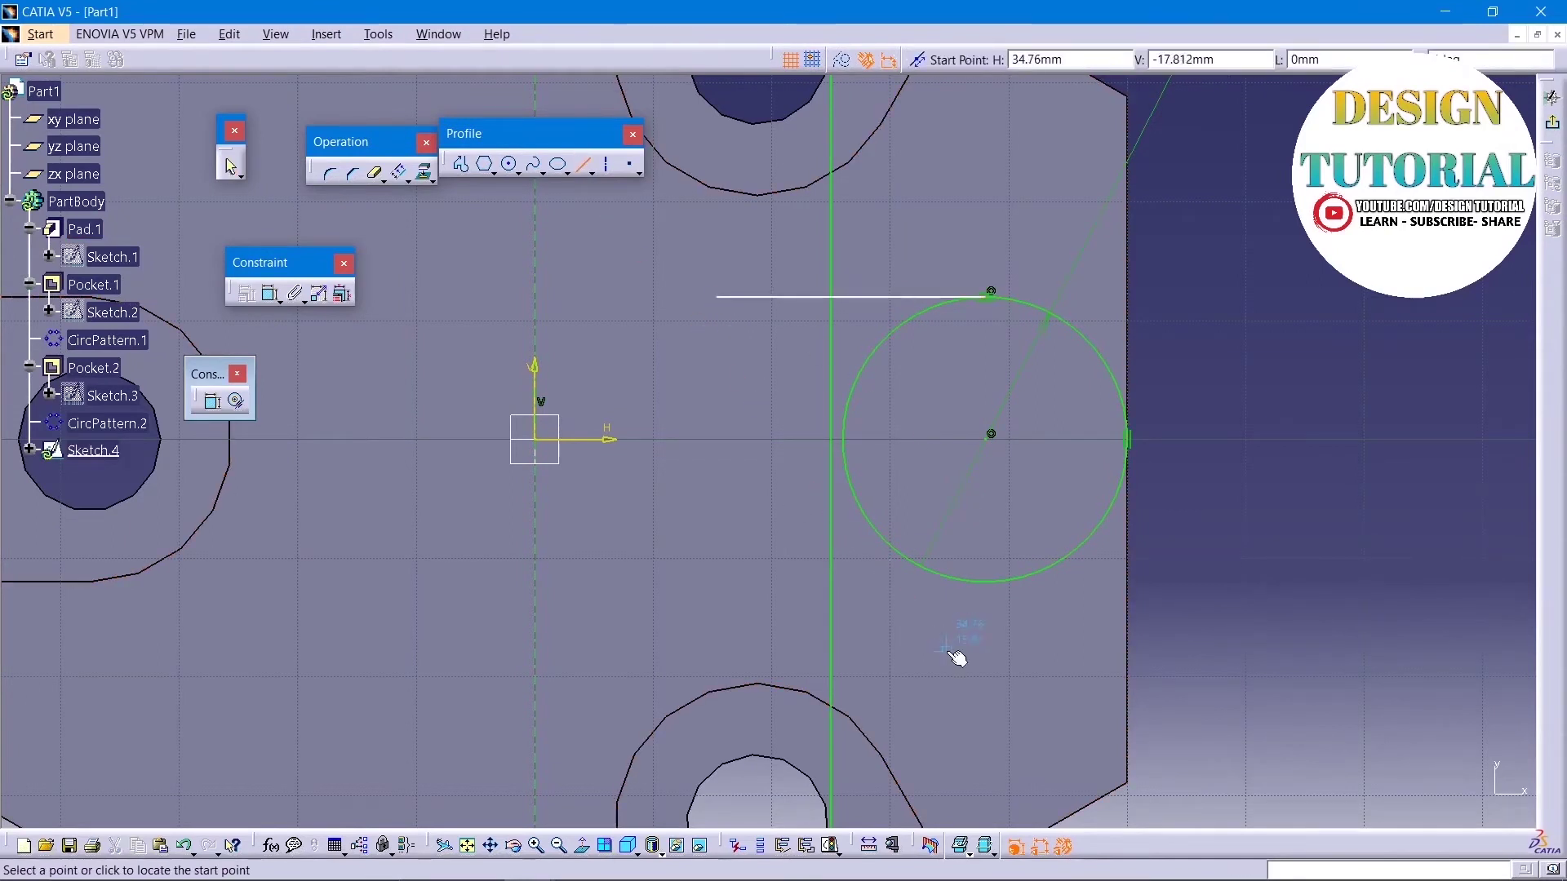
{"action": "left_click", "coordinate": [990, 581]}
{"action": "left_click", "coordinate": [712, 581]}
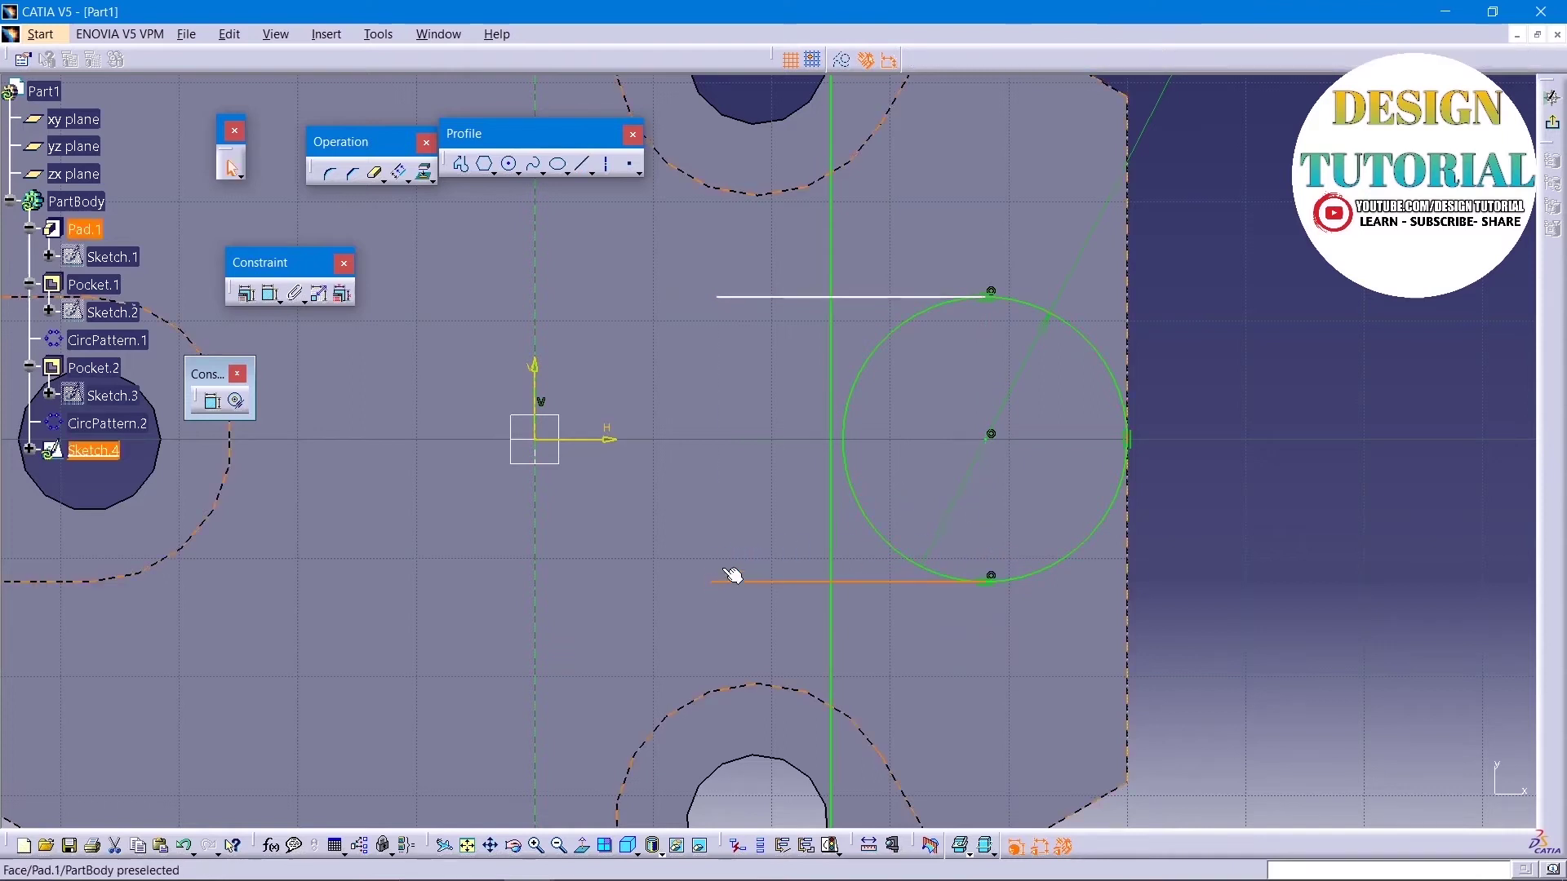
Step: Quick Trim the excess line ends, the offset line's overhangs and the circle's inner arc
{"action": "left_click", "coordinate": [376, 173]}
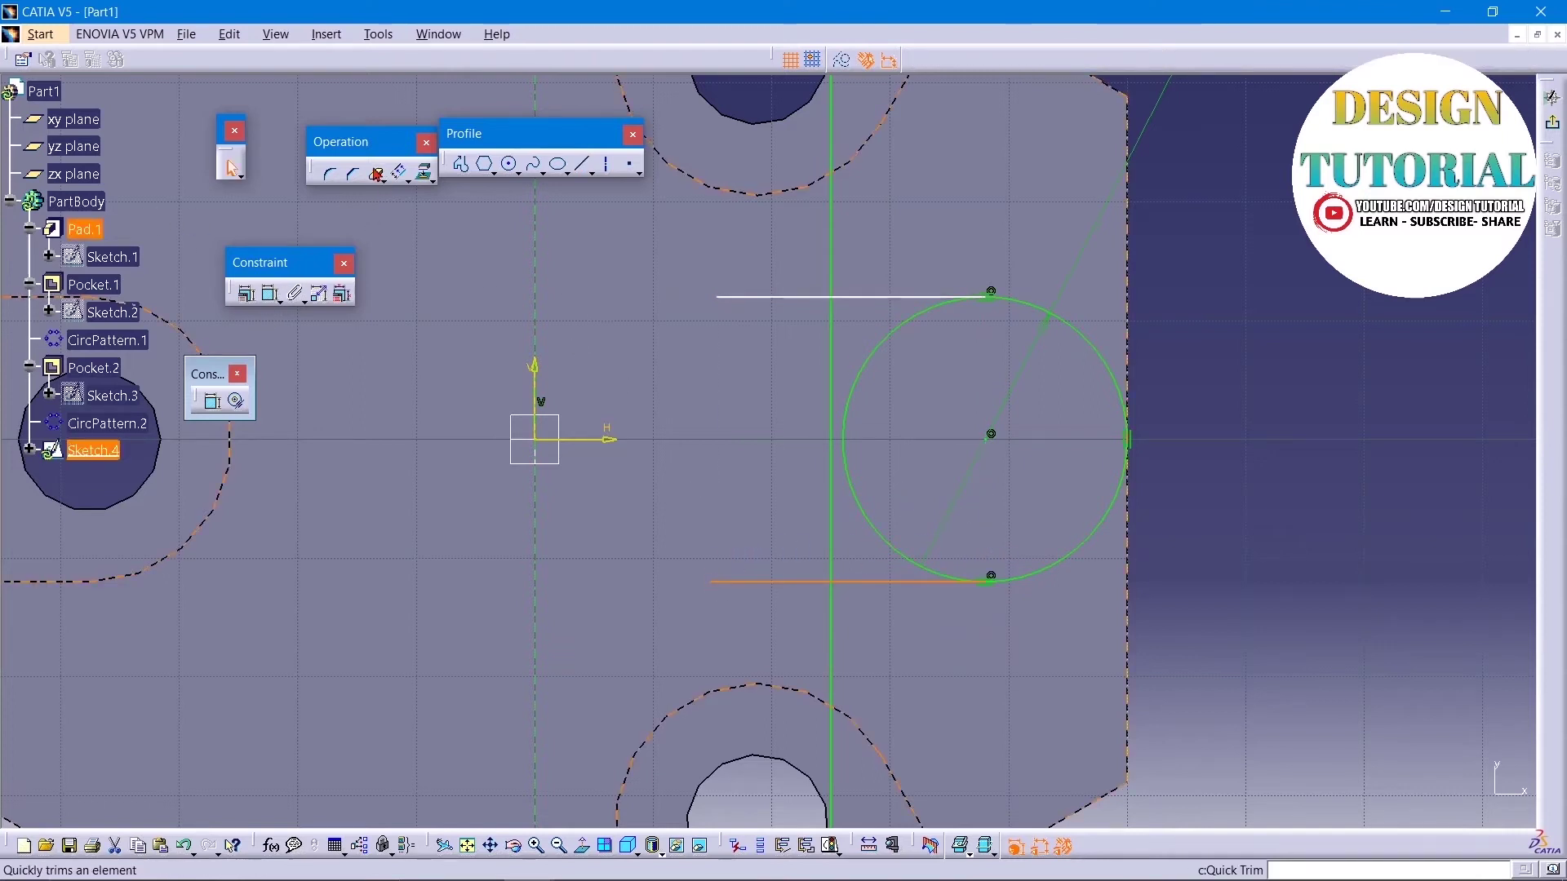
{"action": "left_click", "coordinate": [765, 298]}
{"action": "left_click", "coordinate": [791, 582]}
{"action": "left_click", "coordinate": [826, 266]}
{"action": "left_click", "coordinate": [834, 658]}
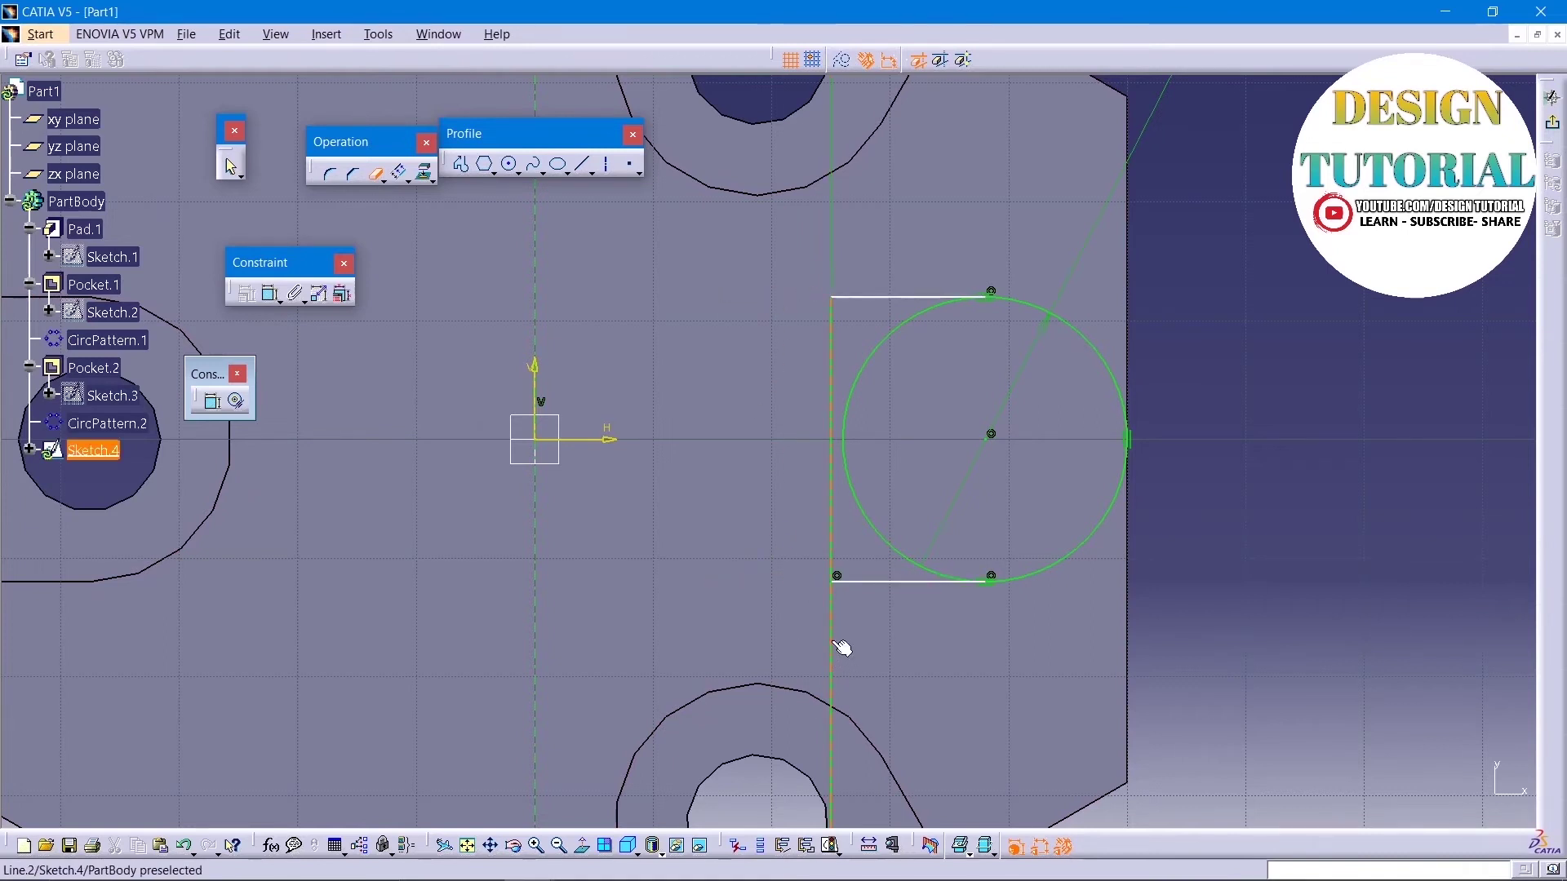
{"action": "left_click", "coordinate": [887, 532]}
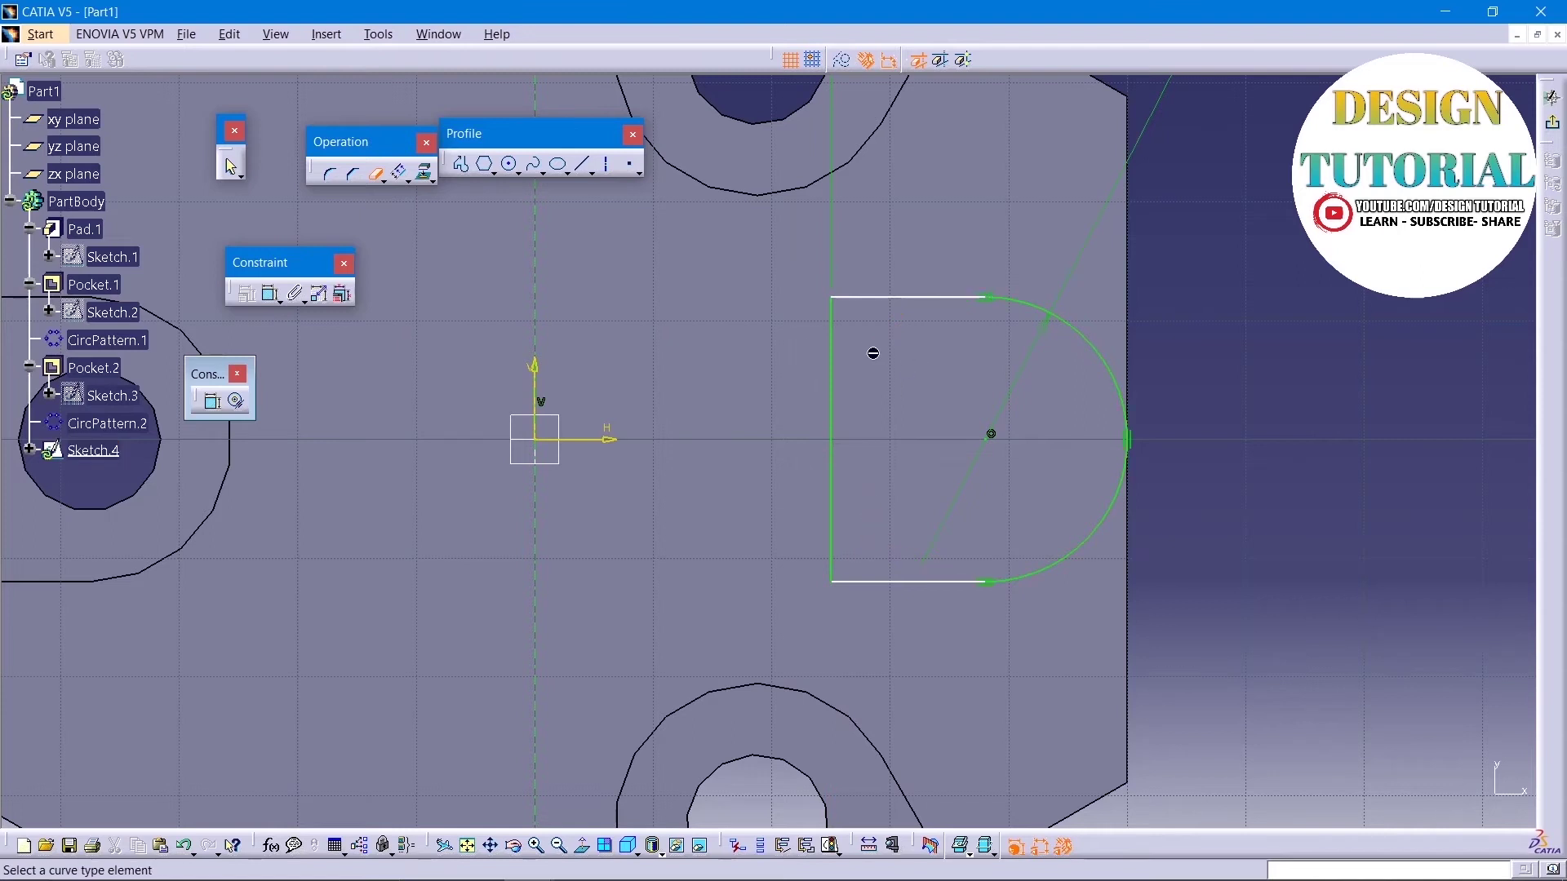
{"action": "left_click", "coordinate": [232, 170]}
Step: Constrain the arc tangent to the top line
{"action": "left_click", "coordinate": [901, 298]}
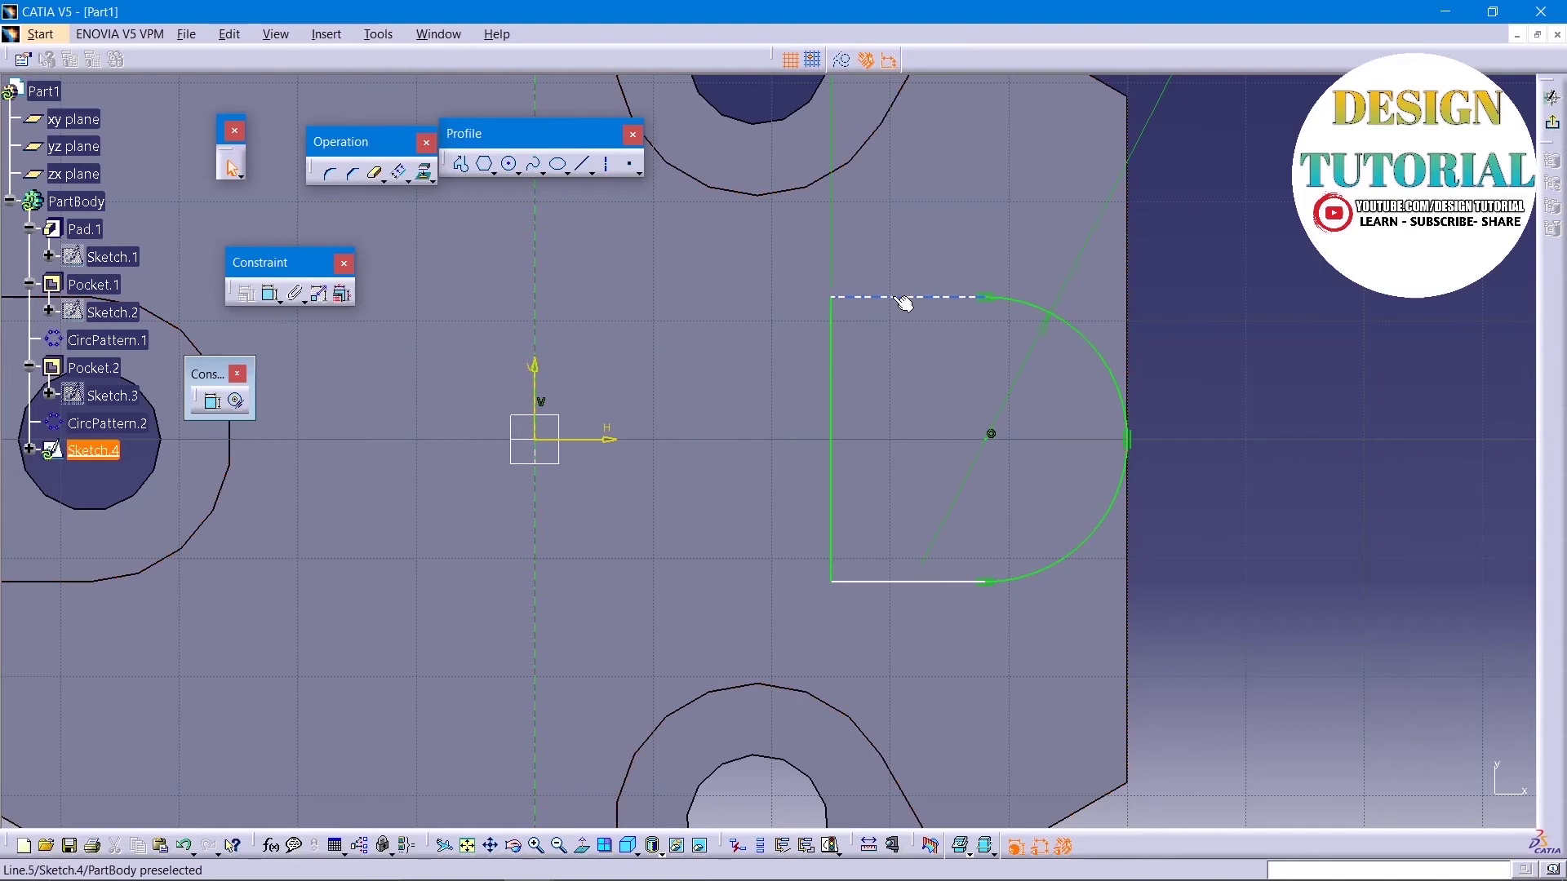
{"action": "left_click", "coordinate": [1035, 306], "text": "ctrl"}
{"action": "left_click", "coordinate": [247, 295]}
{"action": "left_click", "coordinate": [1224, 416]}
{"action": "left_click", "coordinate": [1210, 562]}
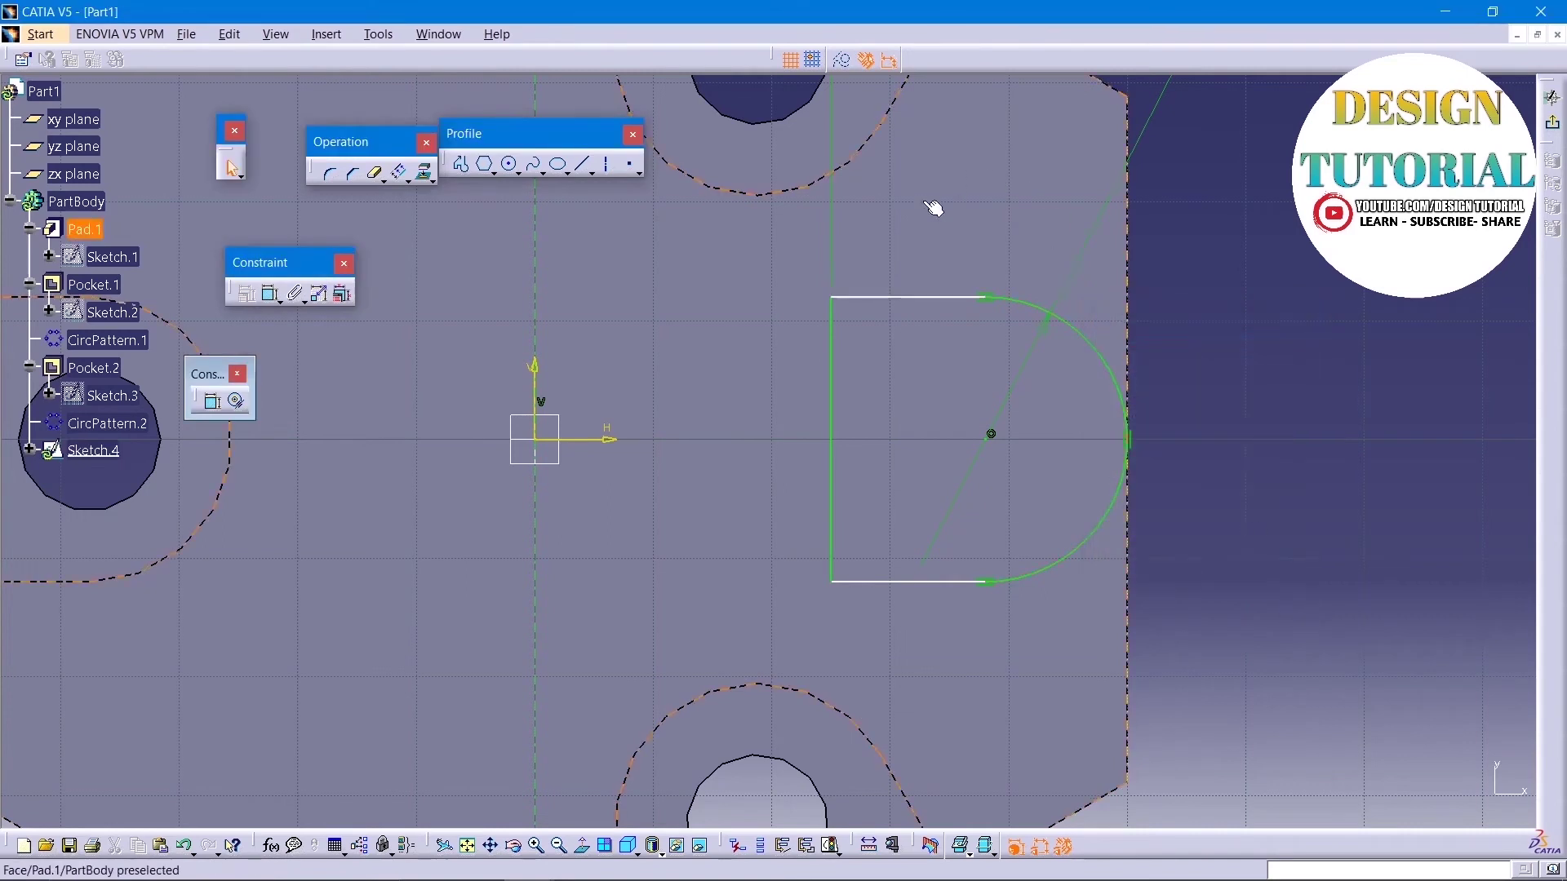
Step: Apply Horizontal constraints to the top and bottom lines and Vertical to the left offset line
{"action": "left_click", "coordinate": [939, 302]}
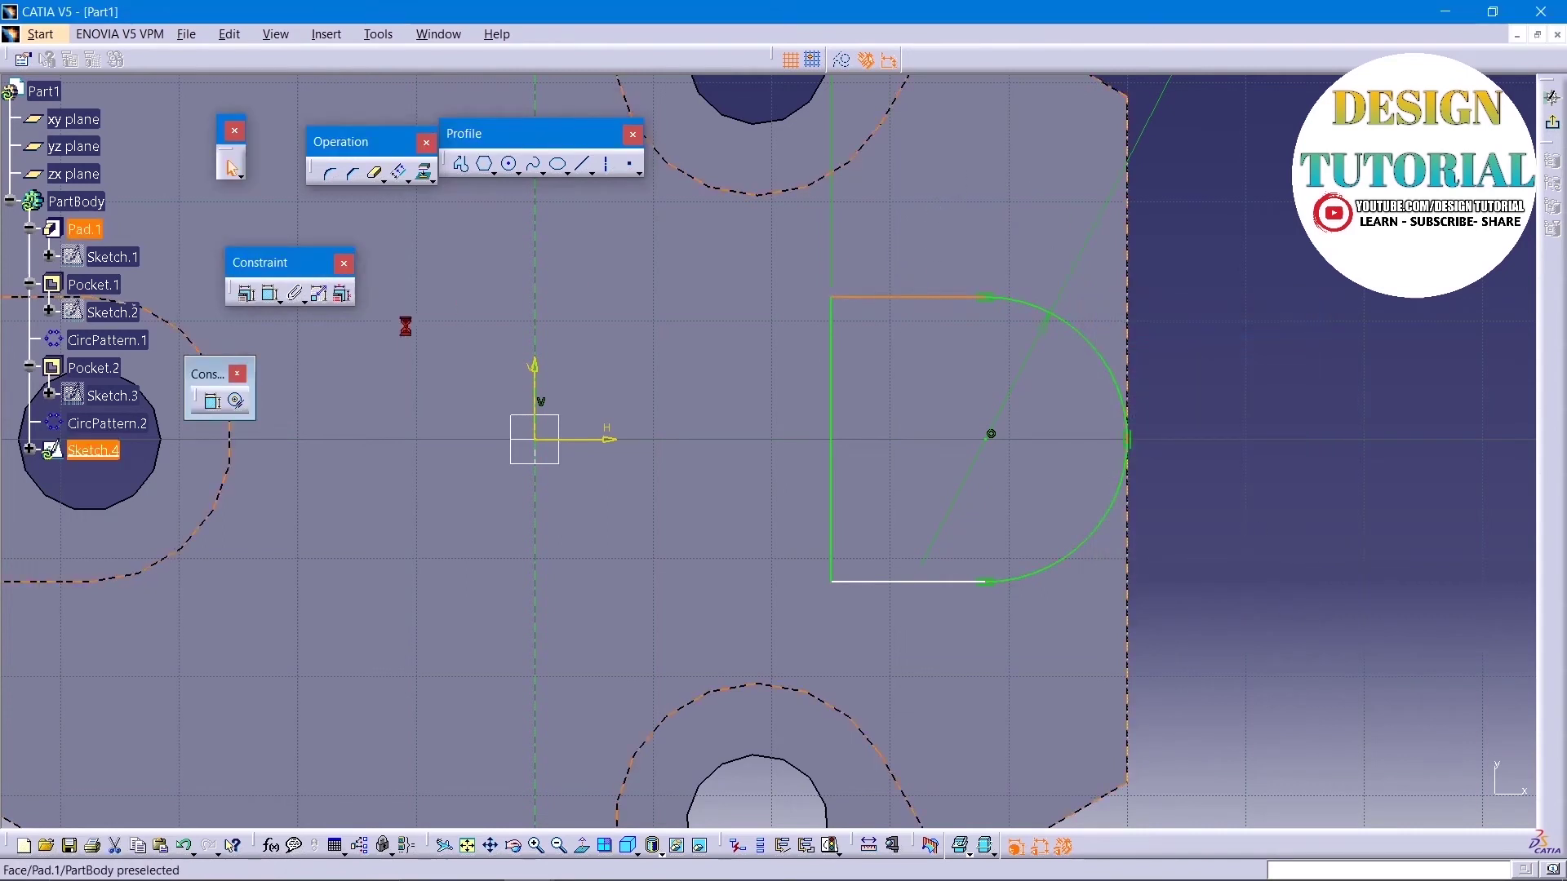
{"action": "left_click", "coordinate": [244, 295]}
{"action": "left_click", "coordinate": [1224, 484]}
{"action": "left_click", "coordinate": [1210, 559]}
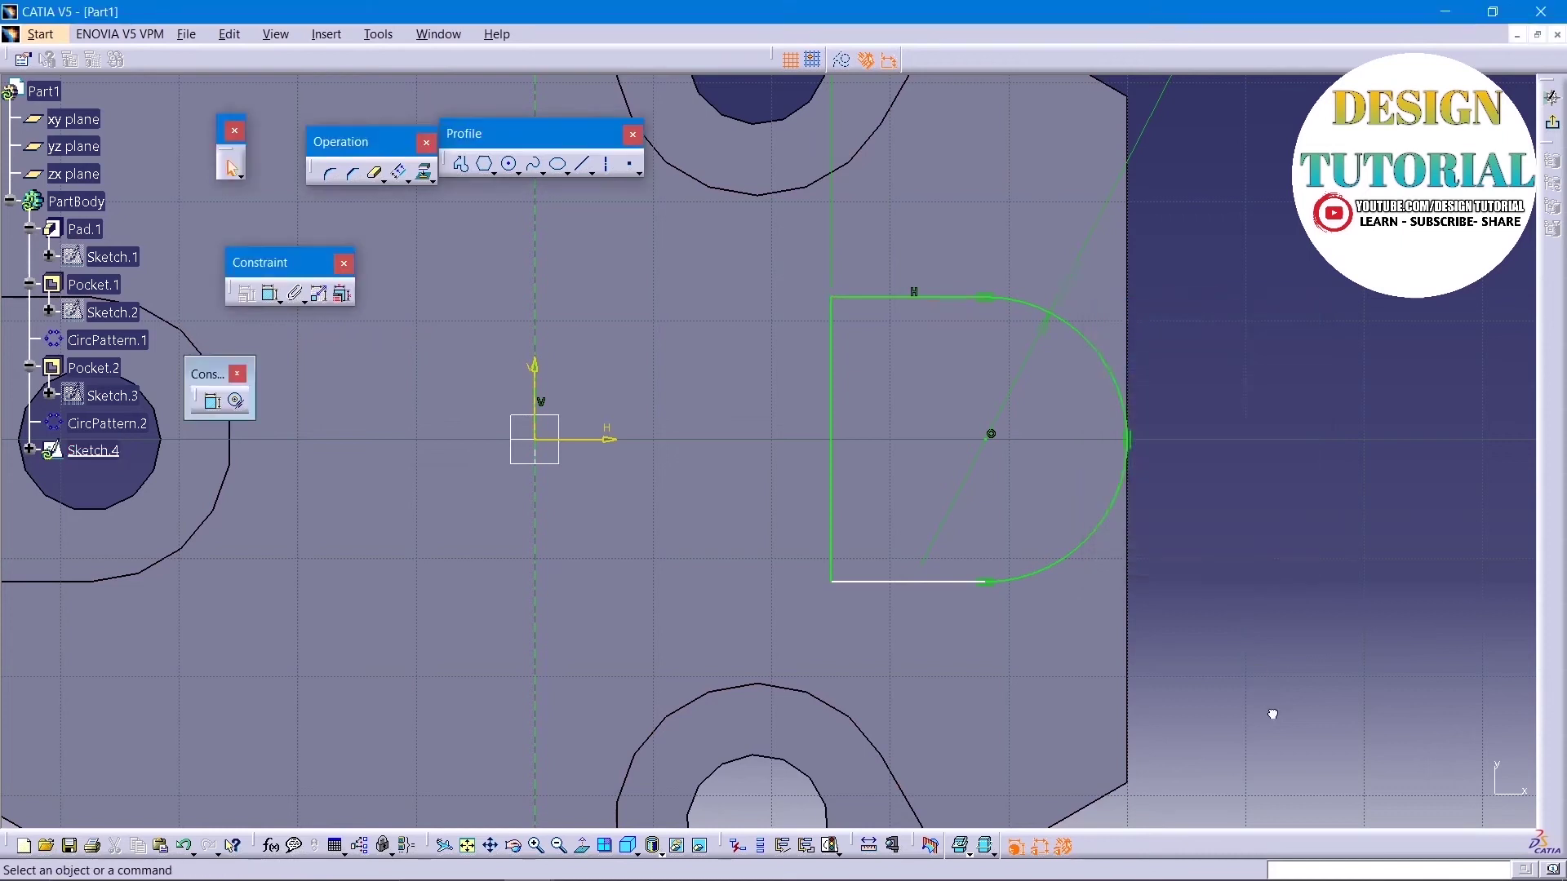
{"action": "left_click", "coordinate": [834, 437]}
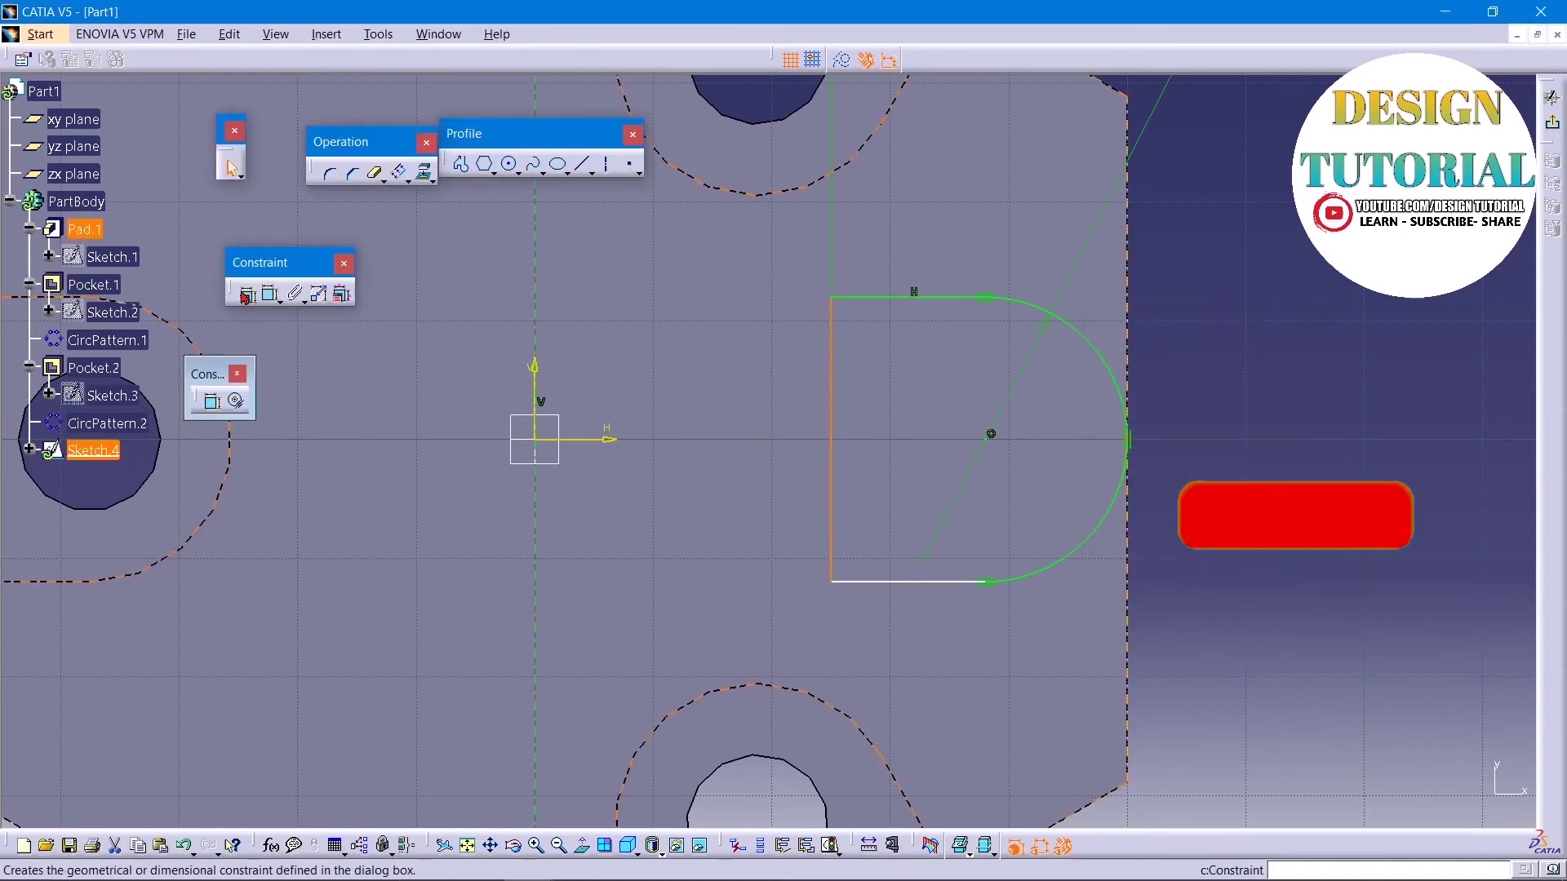
{"action": "left_click", "coordinate": [245, 295]}
{"action": "left_click", "coordinate": [1224, 507]}
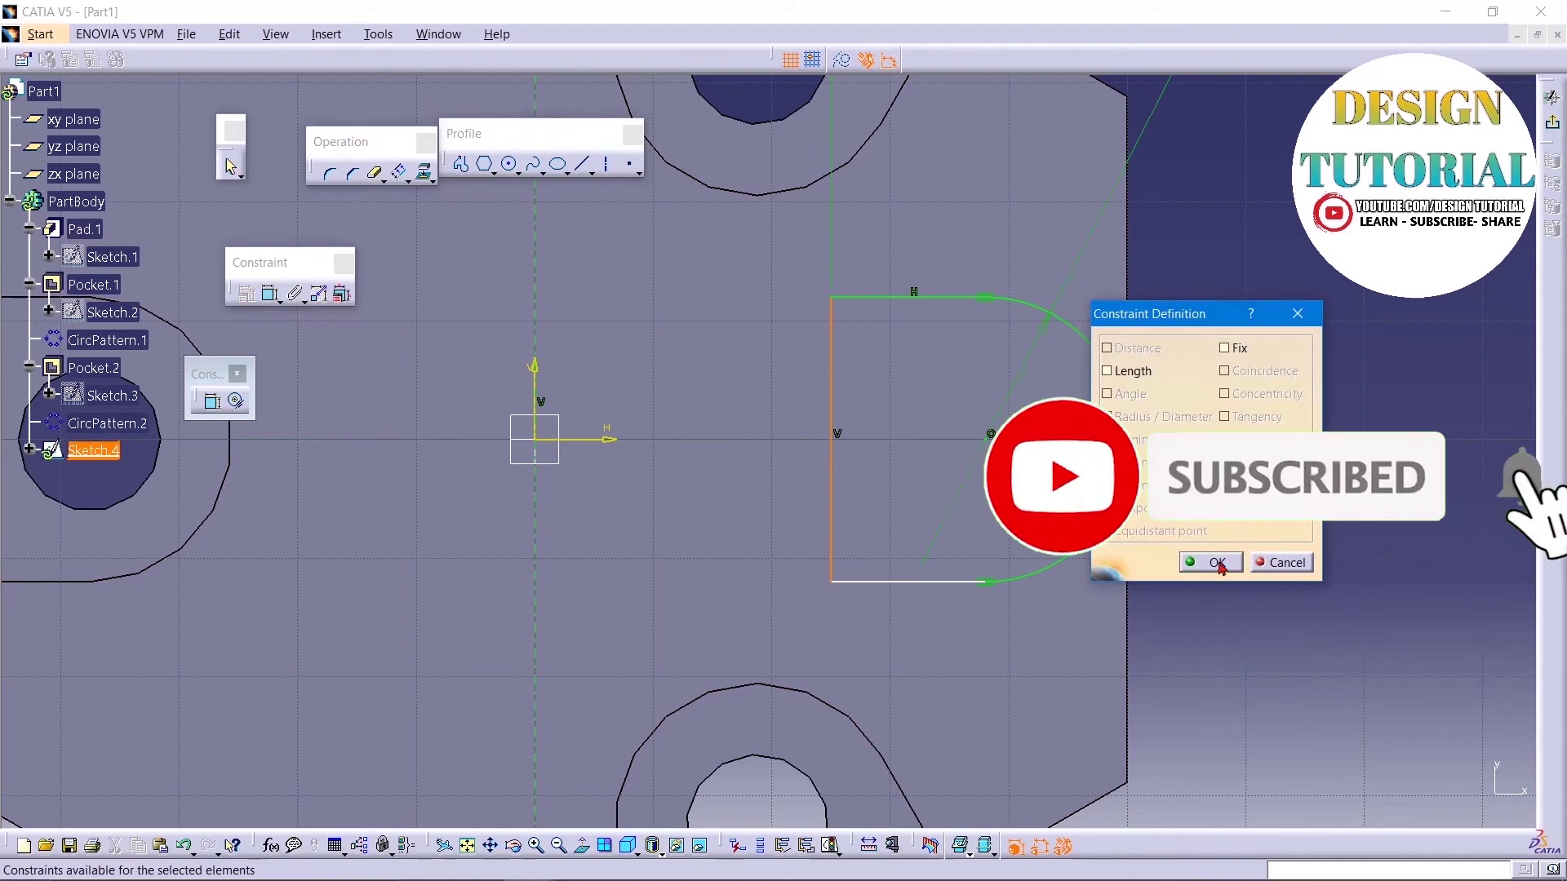
{"action": "left_click", "coordinate": [1217, 563]}
{"action": "left_click", "coordinate": [906, 581]}
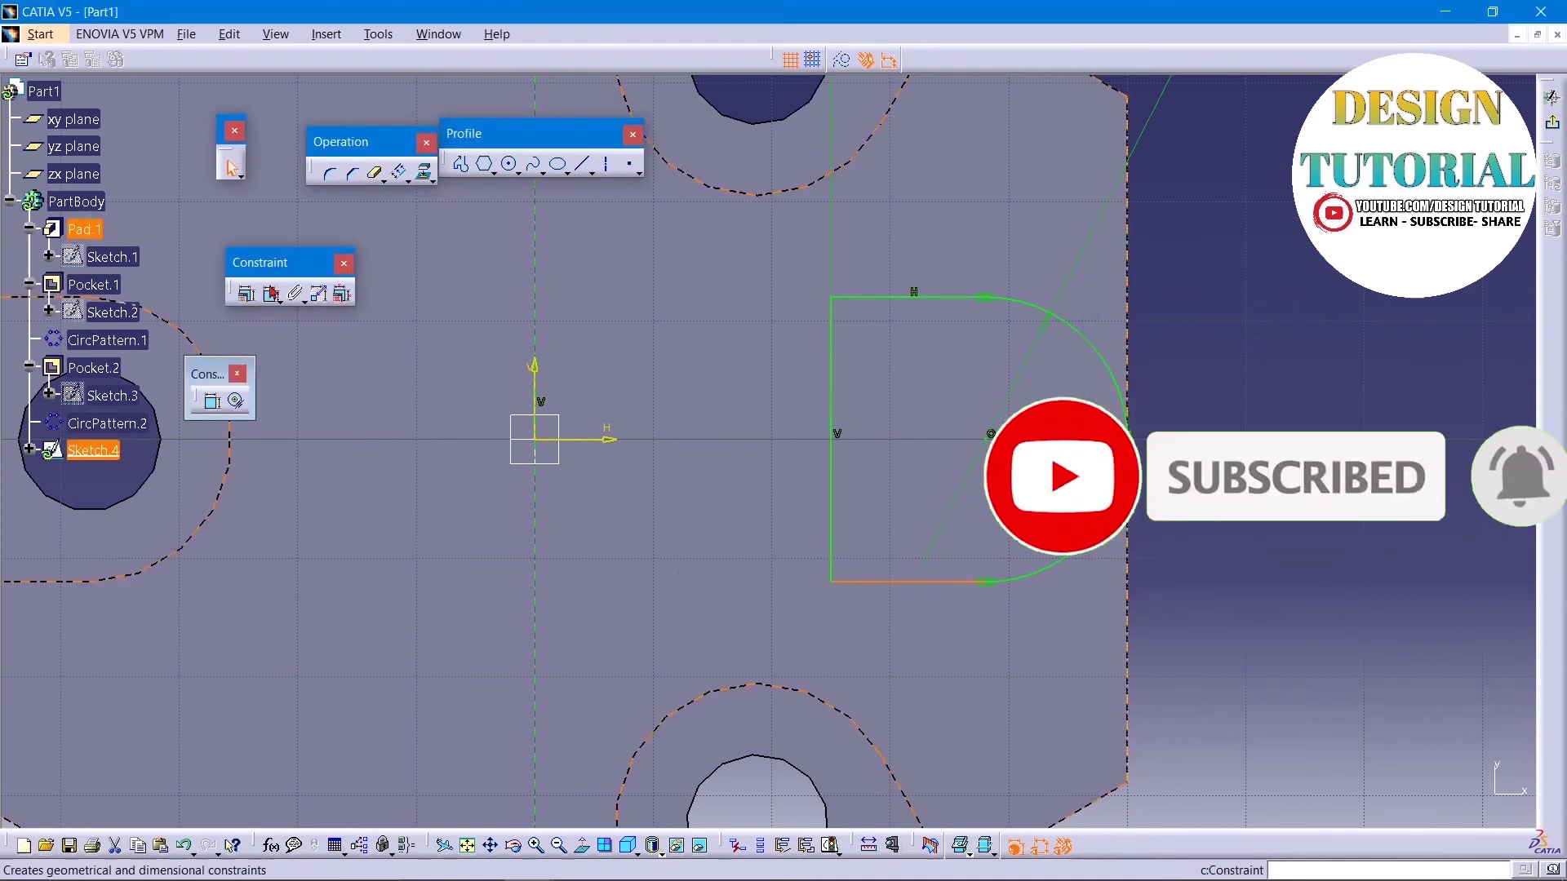
{"action": "left_click", "coordinate": [246, 294]}
{"action": "left_click", "coordinate": [1223, 485]}
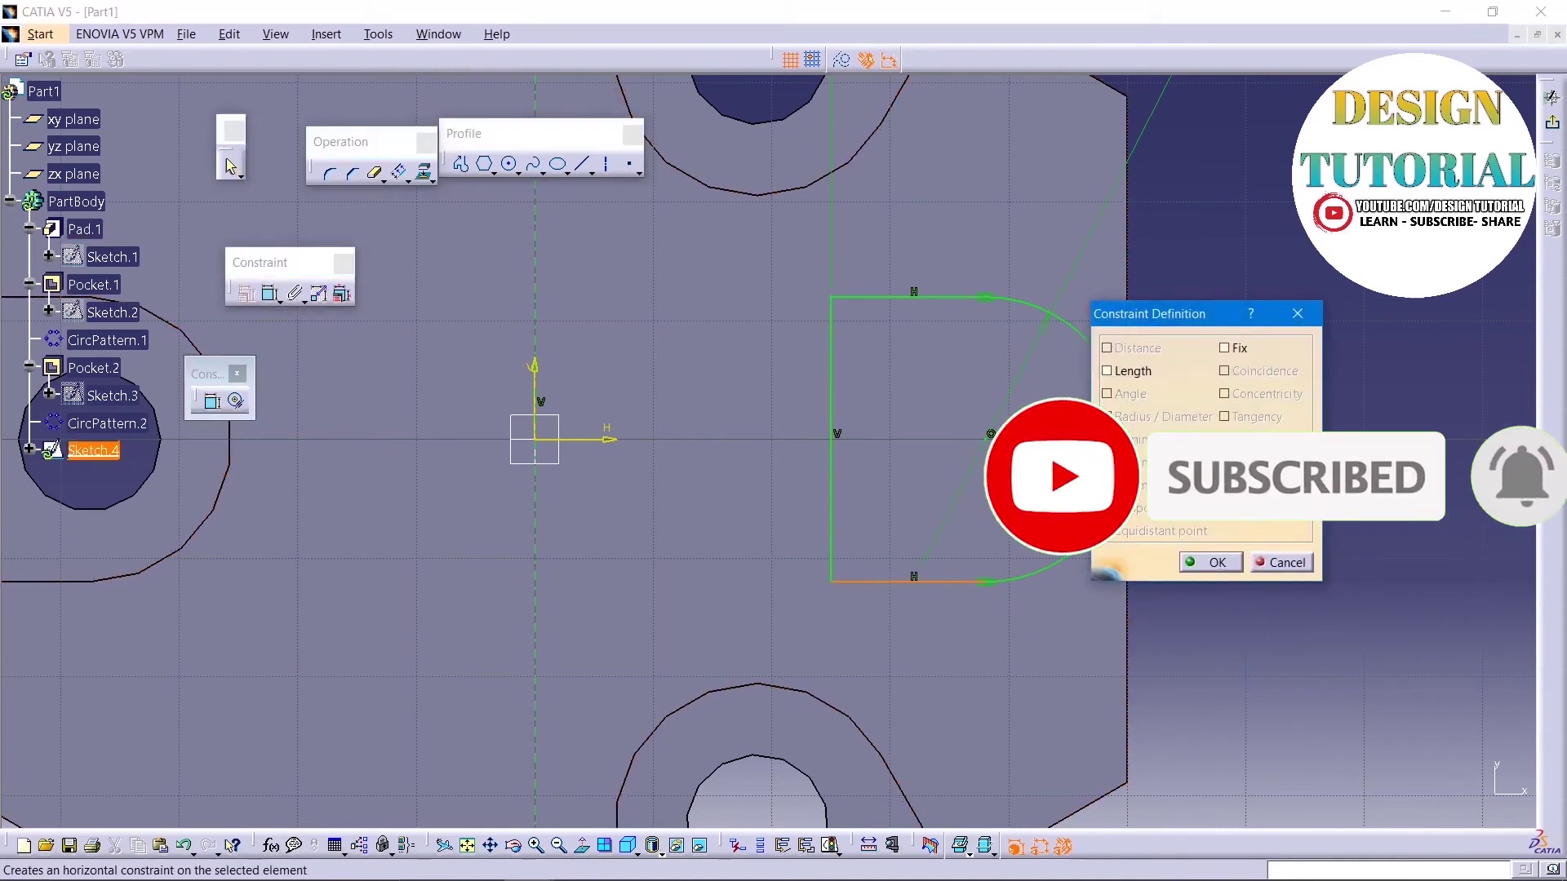
{"action": "left_click", "coordinate": [1215, 563]}
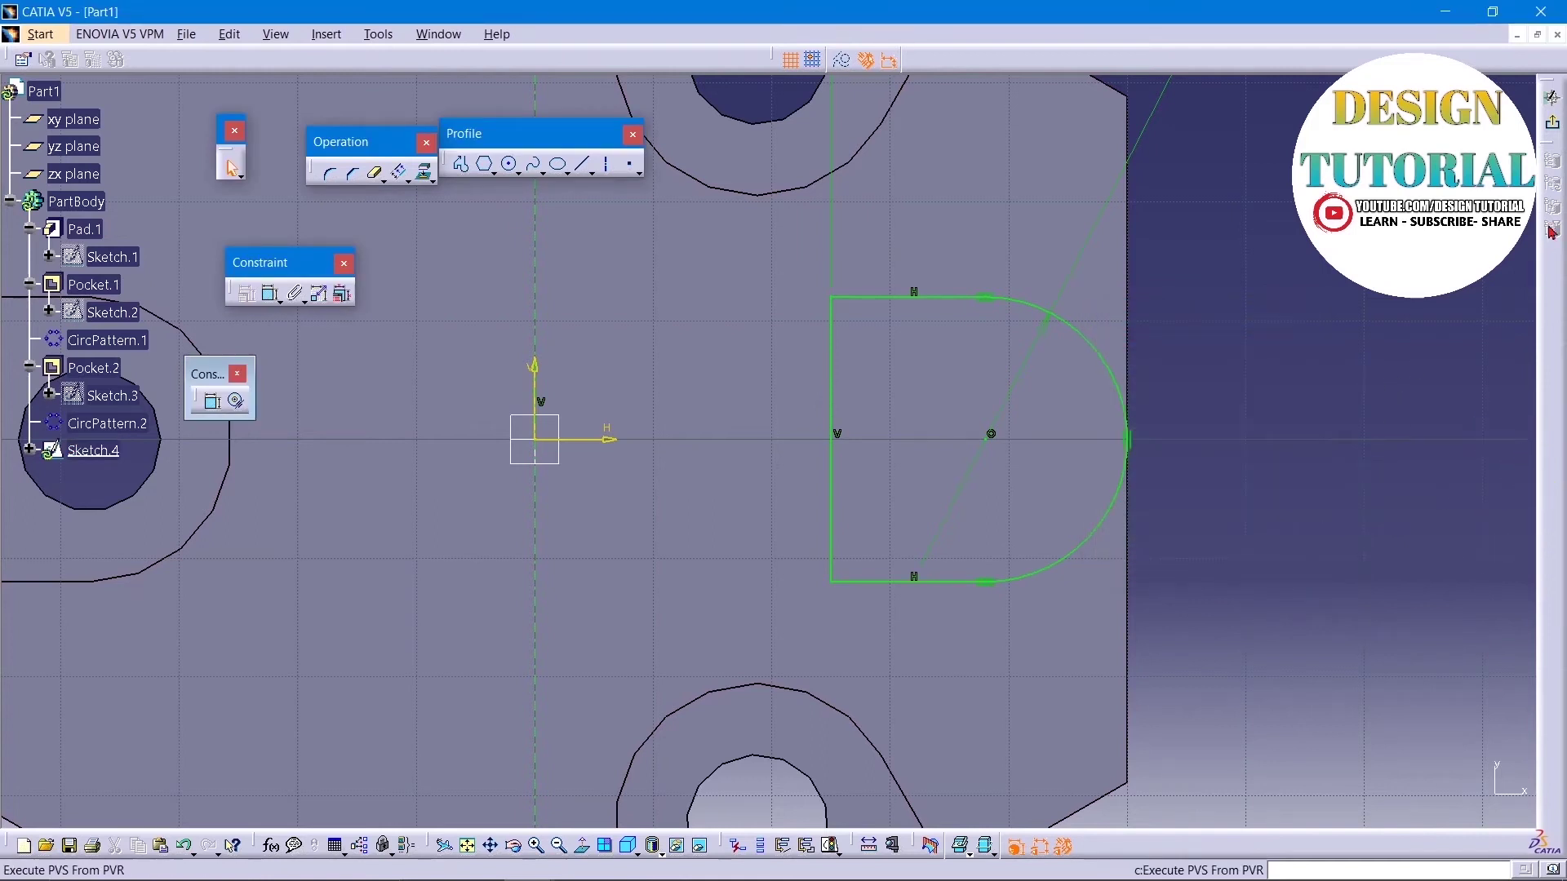
Step: Exit the sketch and pad the D-shaped outline 30 mm as Pad.2
{"action": "left_click", "coordinate": [1551, 97]}
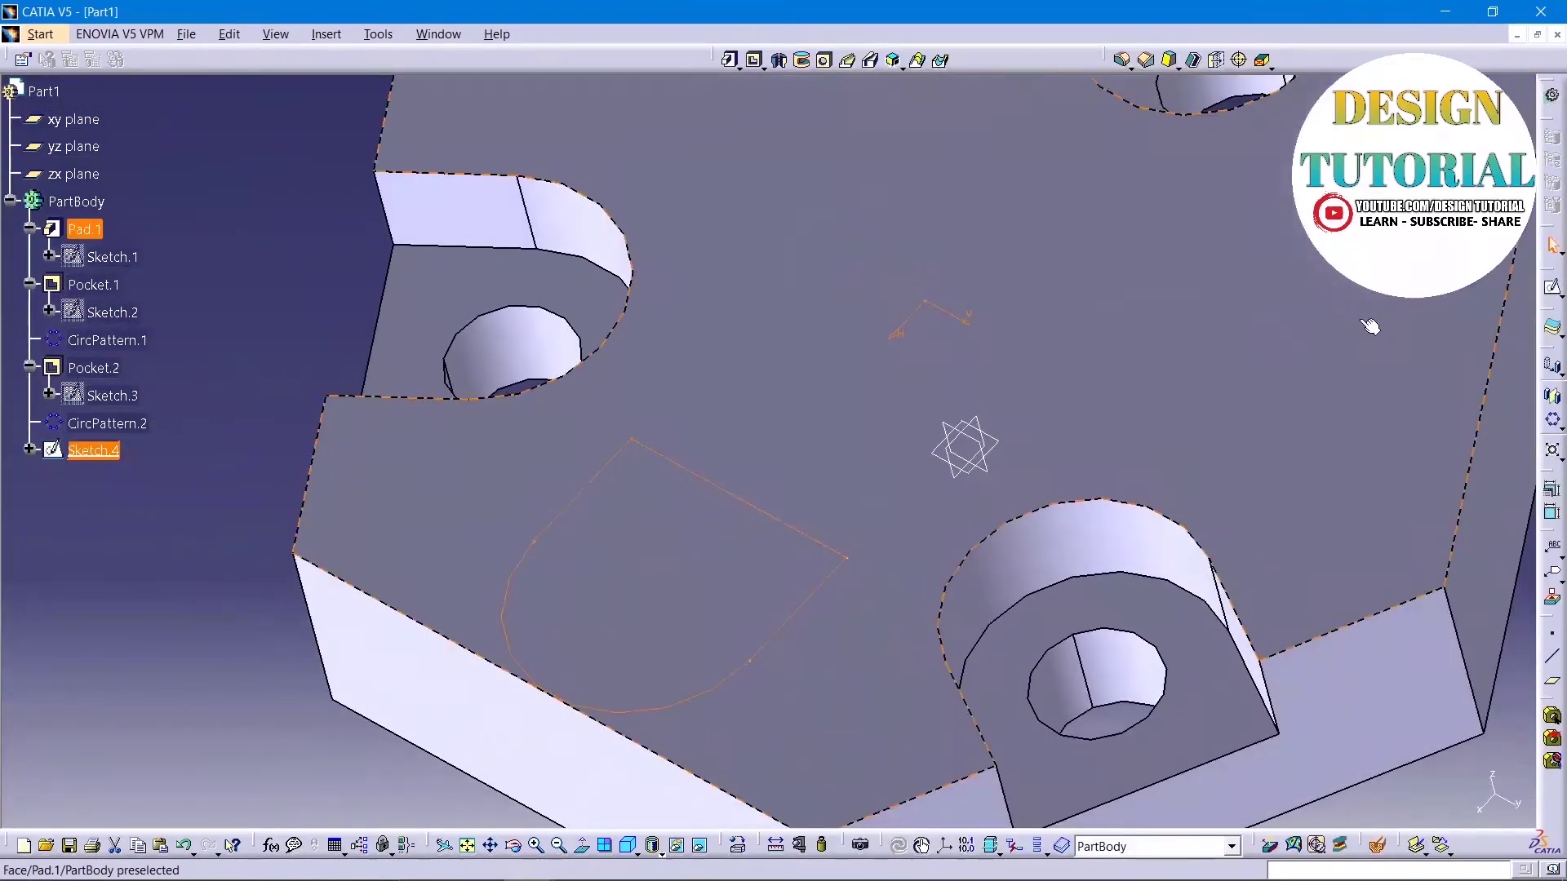
{"action": "left_click", "coordinate": [728, 59]}
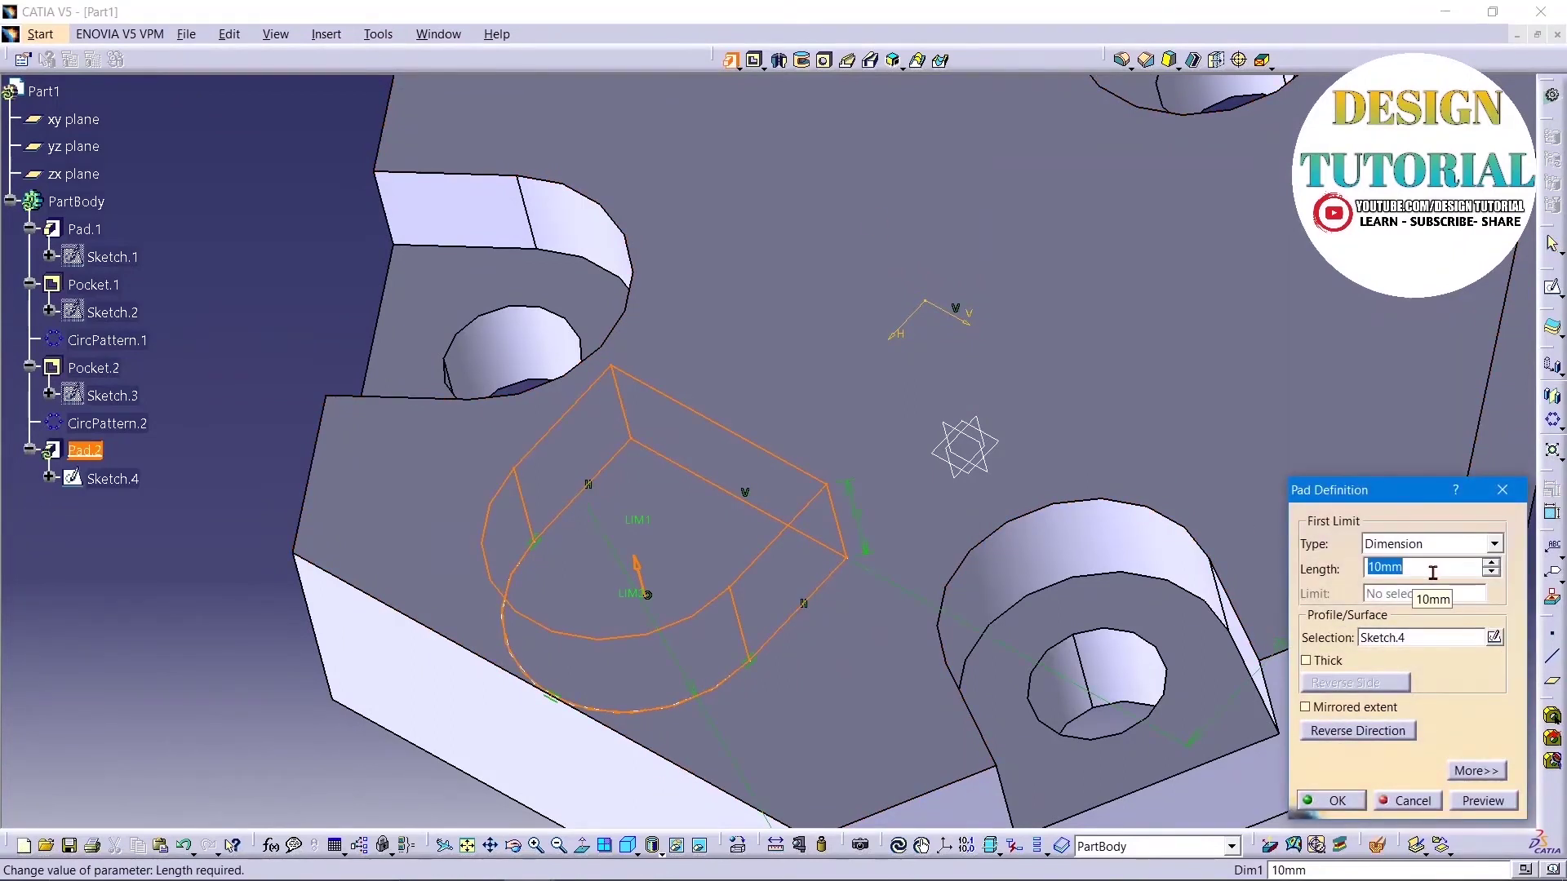
{"action": "left_click", "coordinate": [1482, 800]}
{"action": "left_click", "coordinate": [1333, 802]}
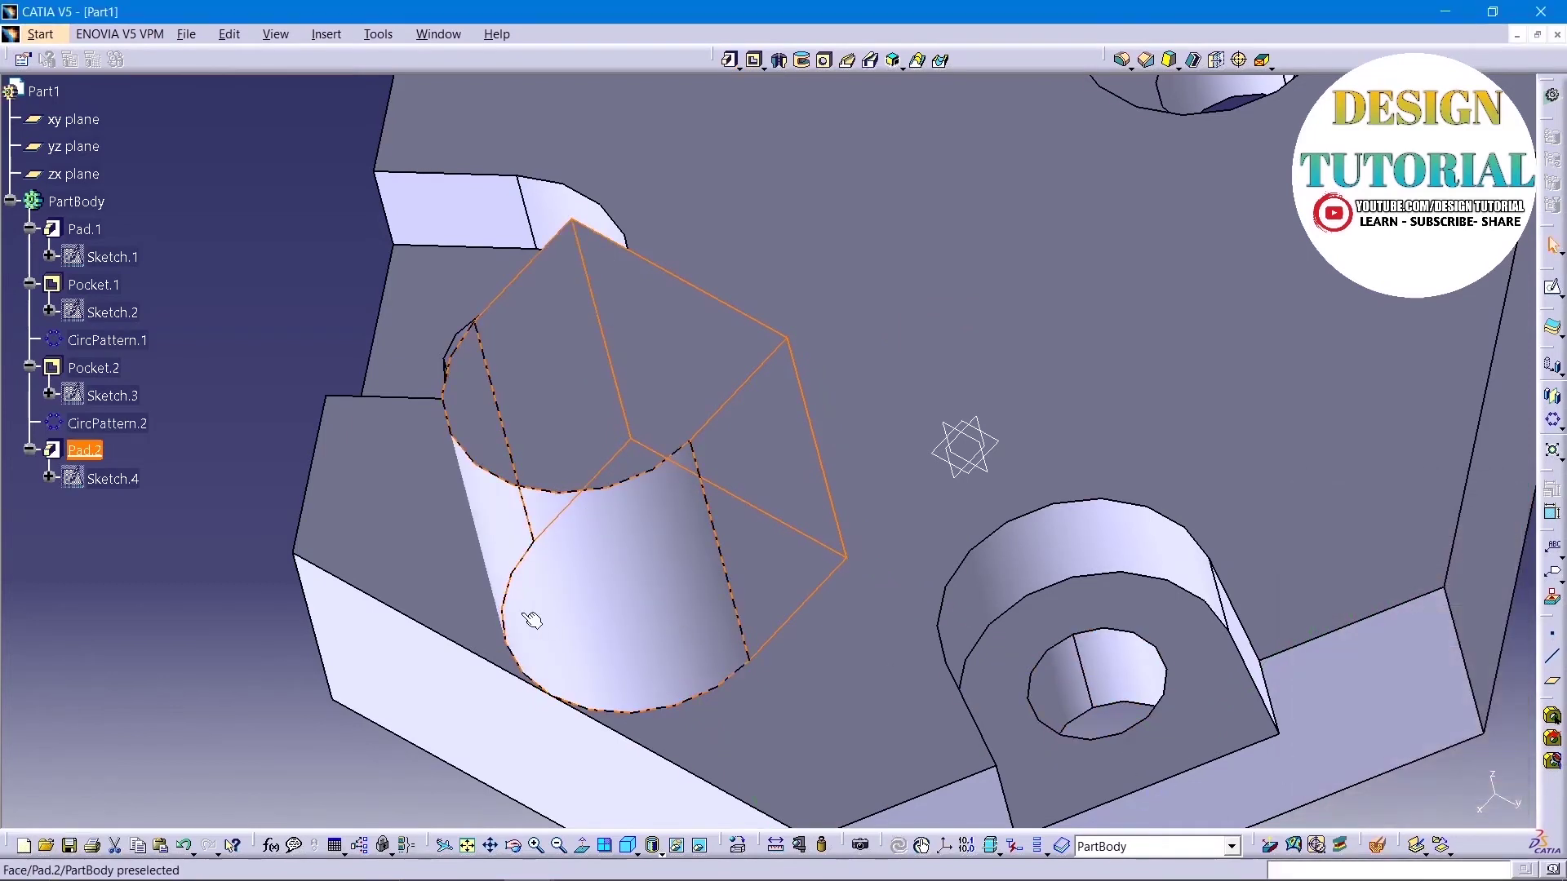
{"action": "left_click", "coordinate": [325, 33]}
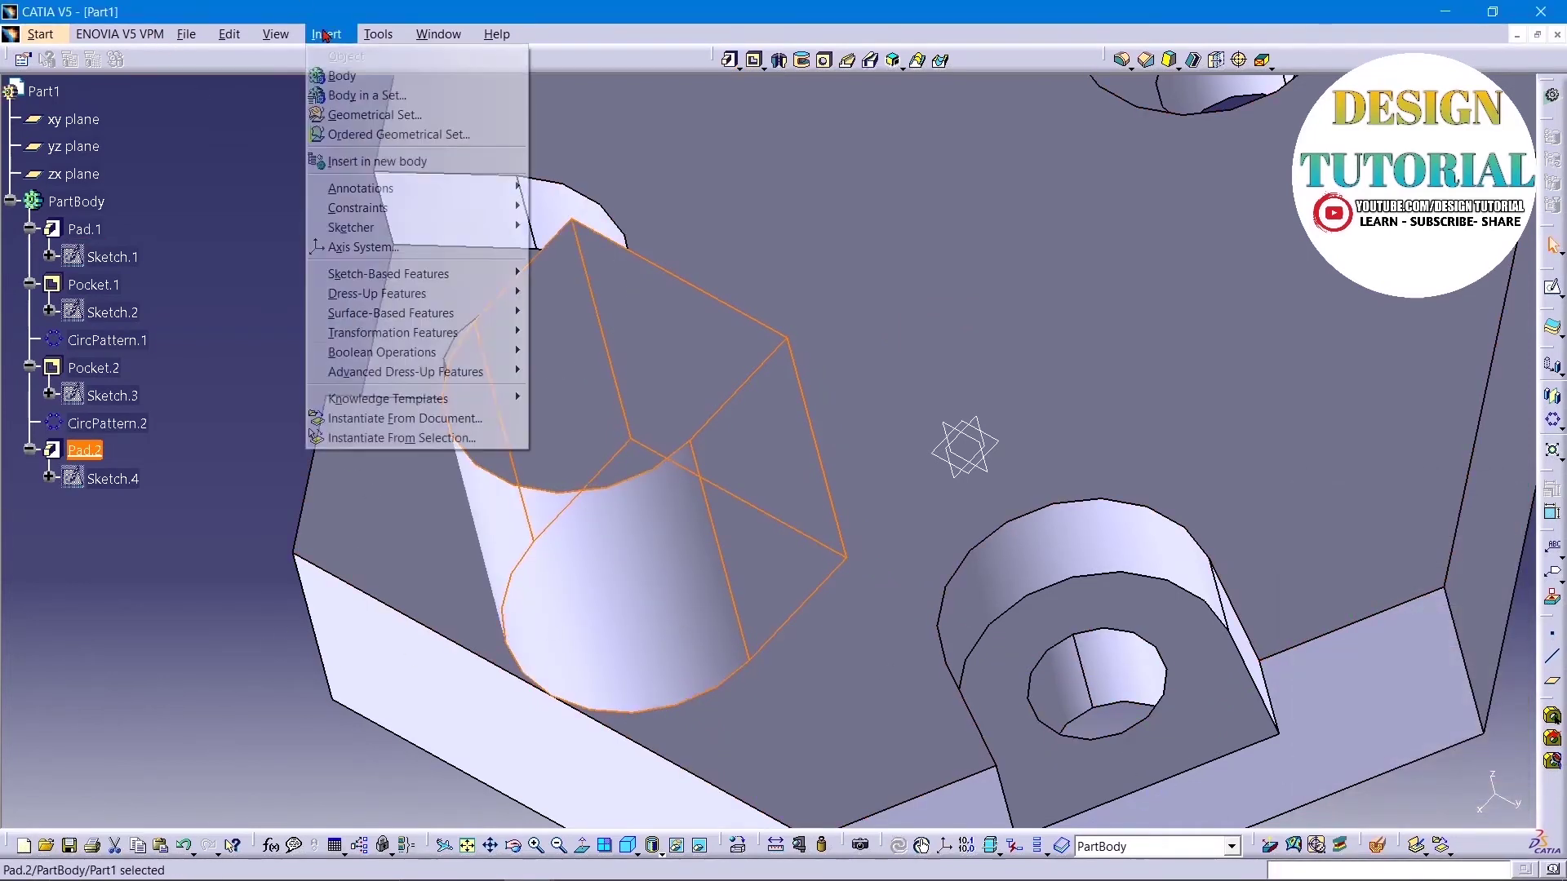
{"action": "mouse_move", "coordinate": [393, 333]}
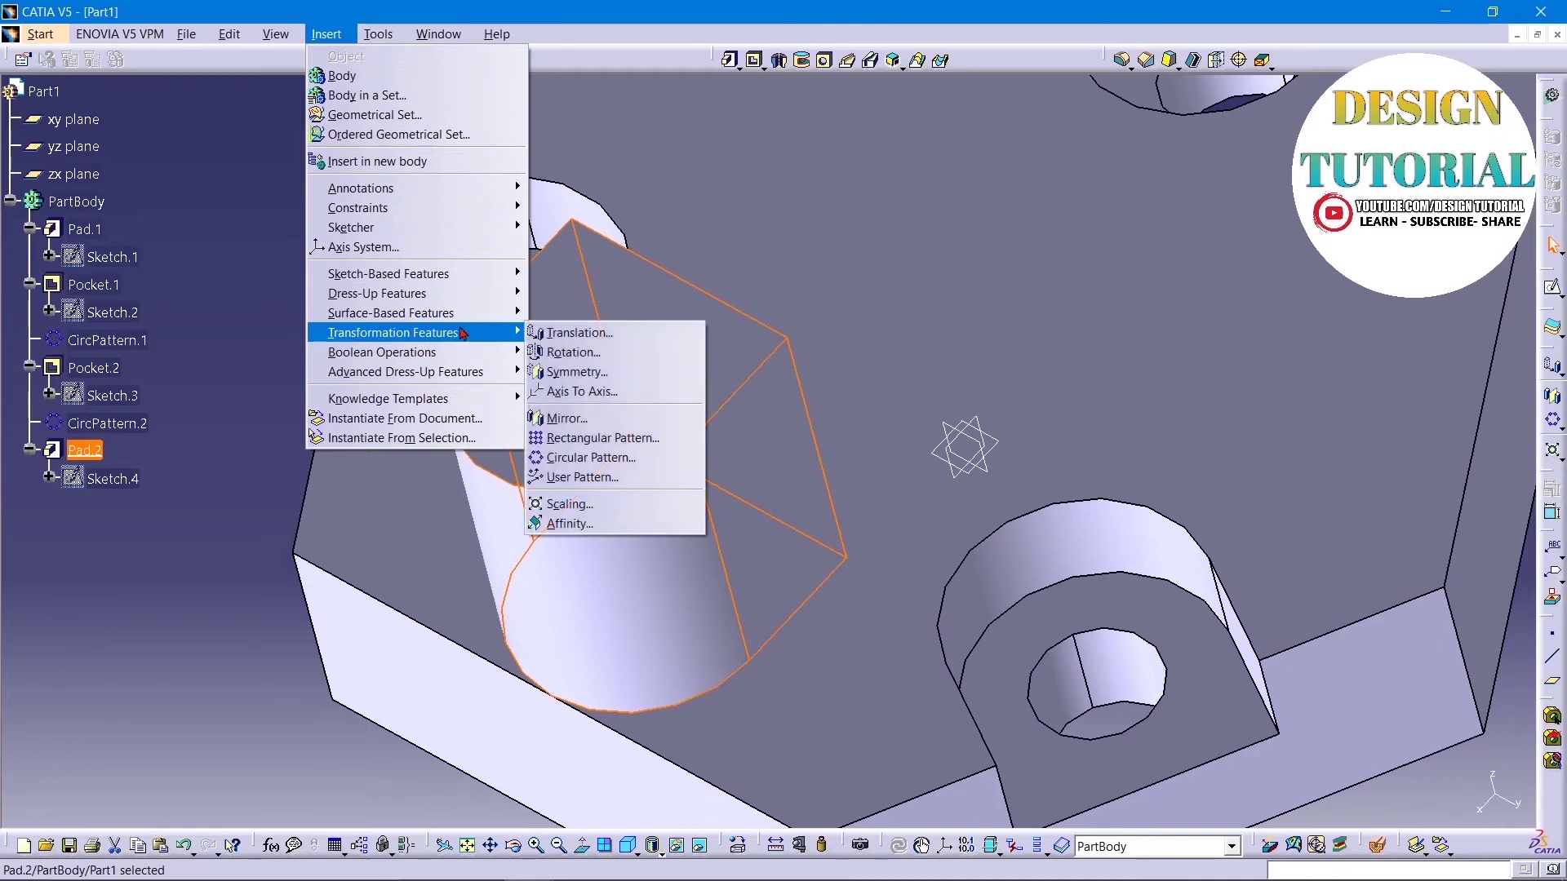
Step: Circular-pattern Pad.2 into 3 instances at 120° using Pad.1's top face as reference
{"action": "left_click", "coordinate": [567, 458]}
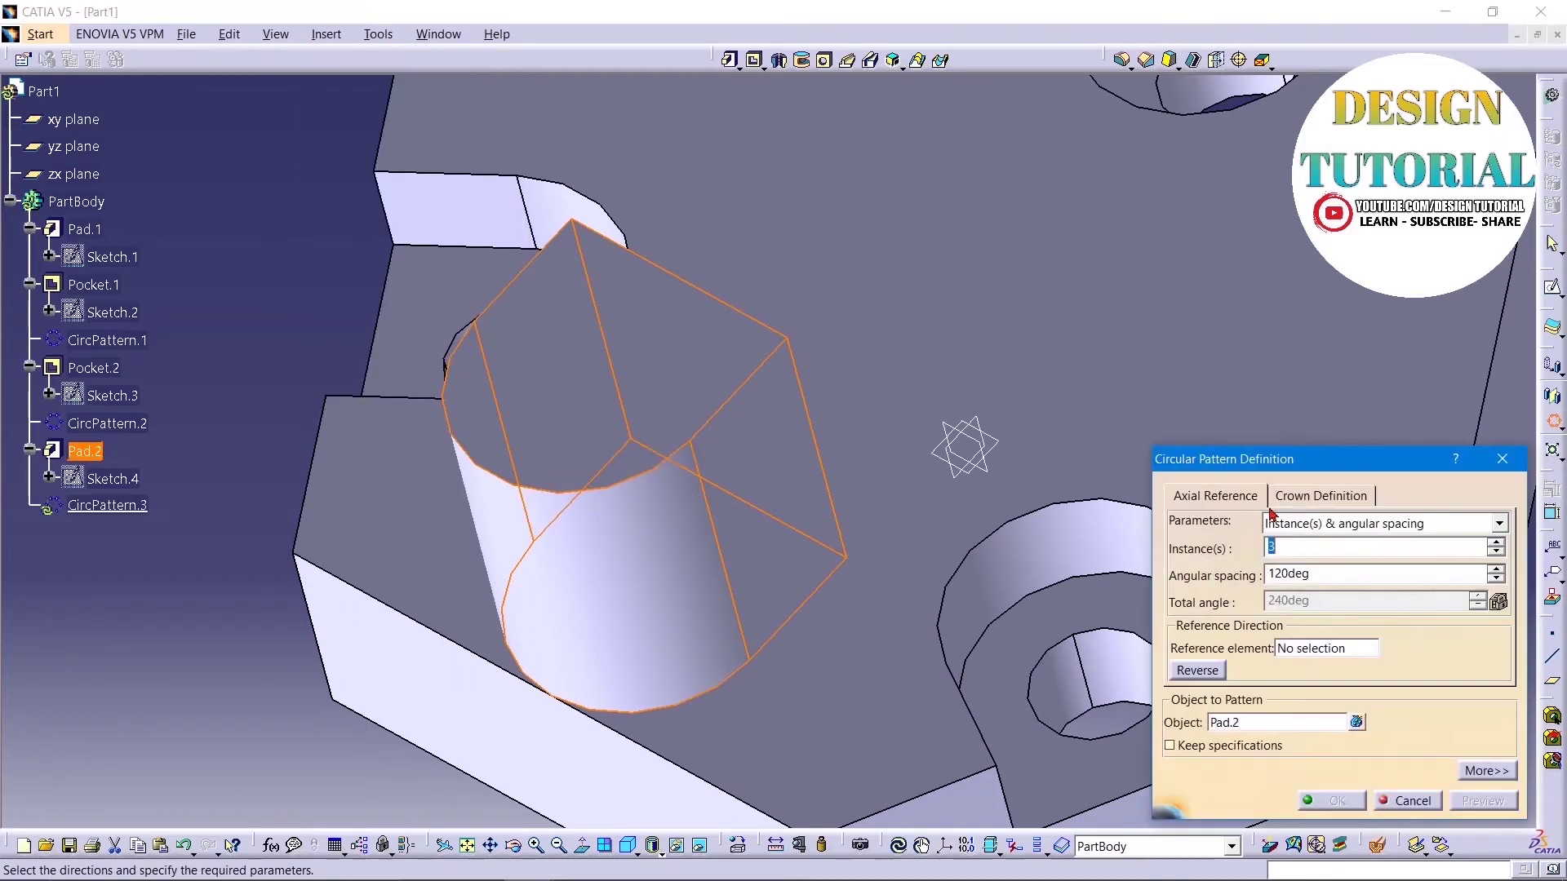
{"action": "left_click", "coordinate": [1326, 647]}
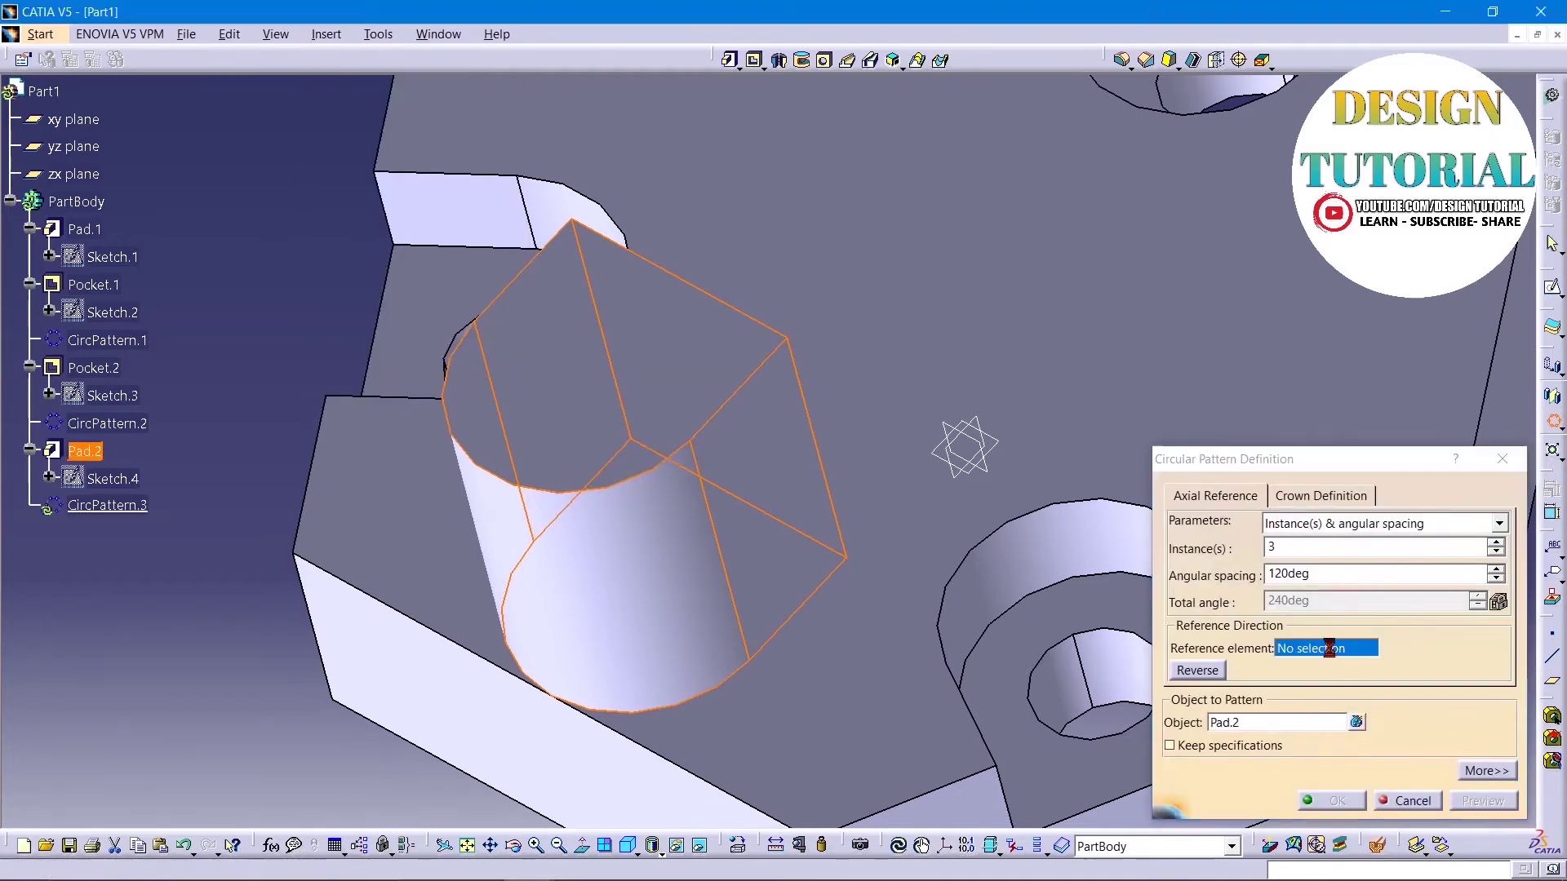
{"action": "left_click", "coordinate": [1079, 288]}
{"action": "middle_click_drag", "start_coordinate": [1080, 288], "coordinate": [1180, 403], "text": "ctrl"}
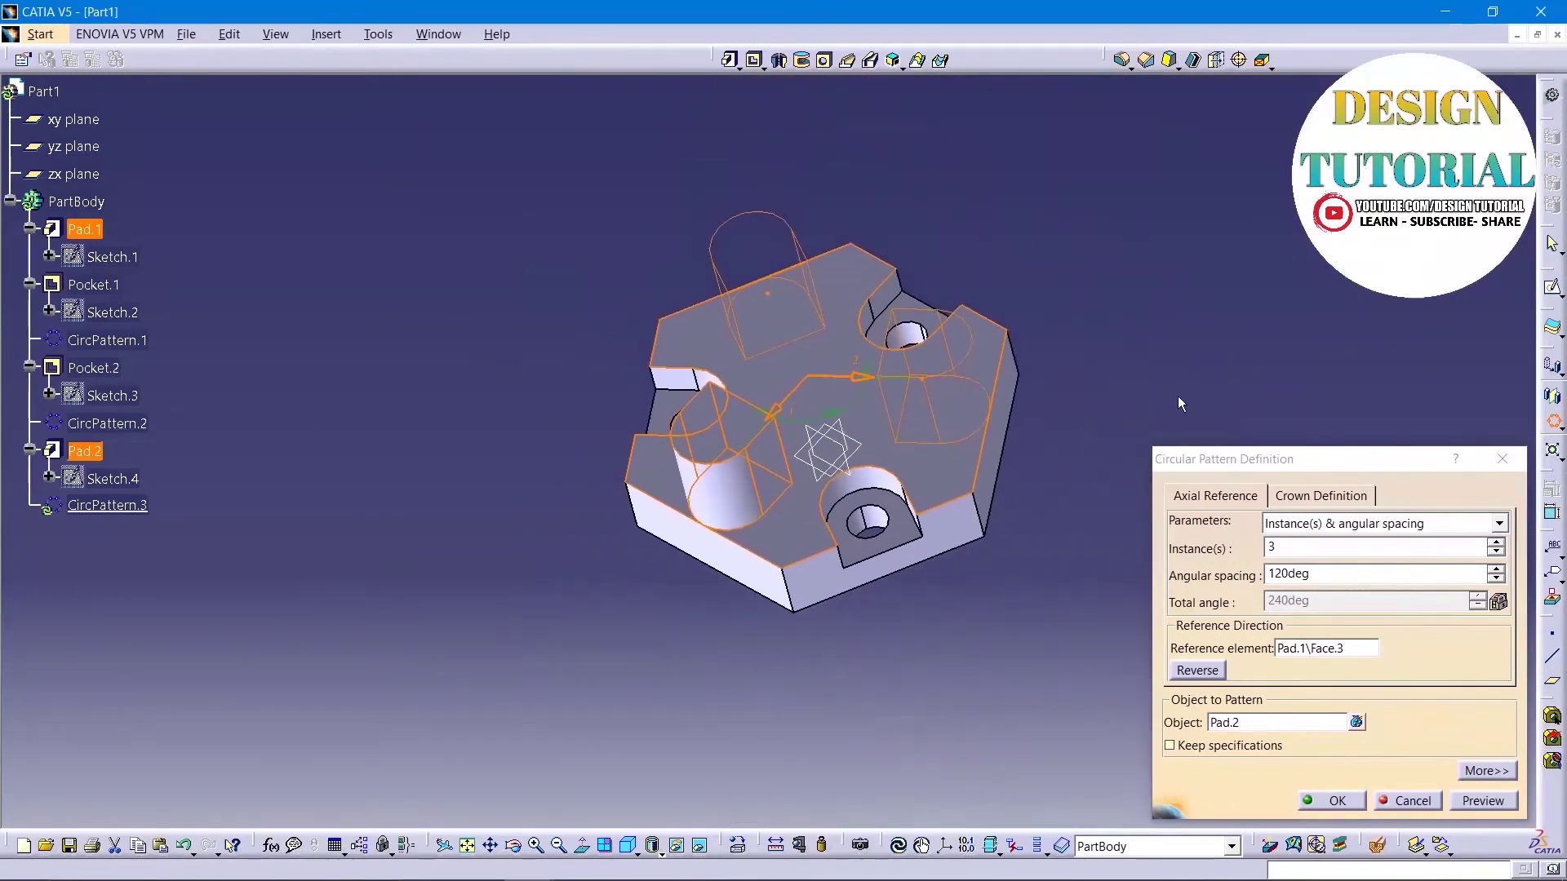
{"action": "left_click", "coordinate": [1482, 801]}
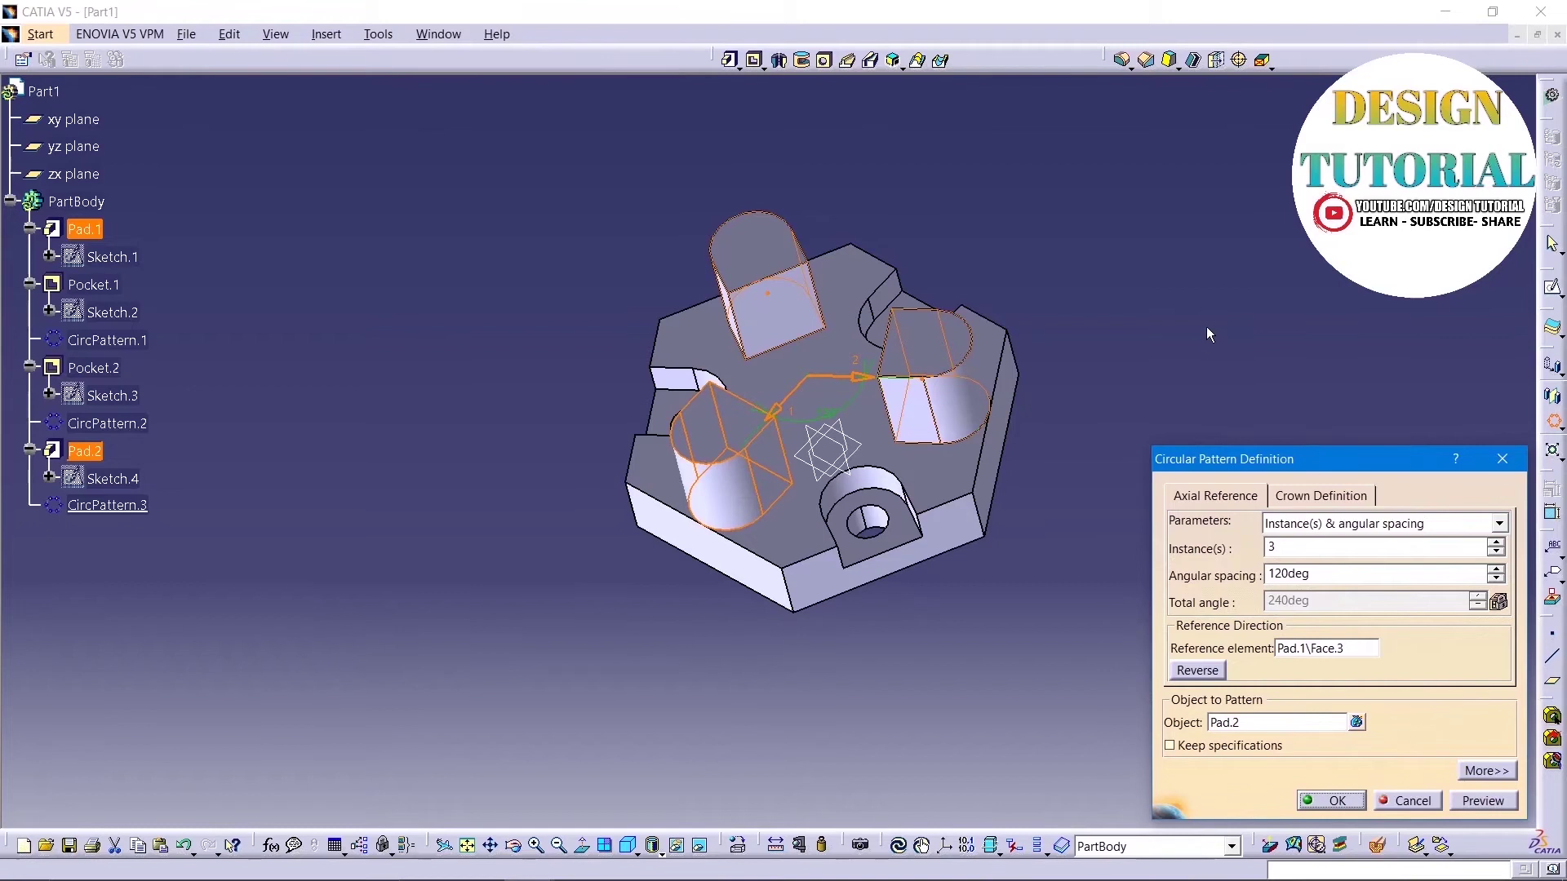
{"action": "left_click", "coordinate": [1336, 802]}
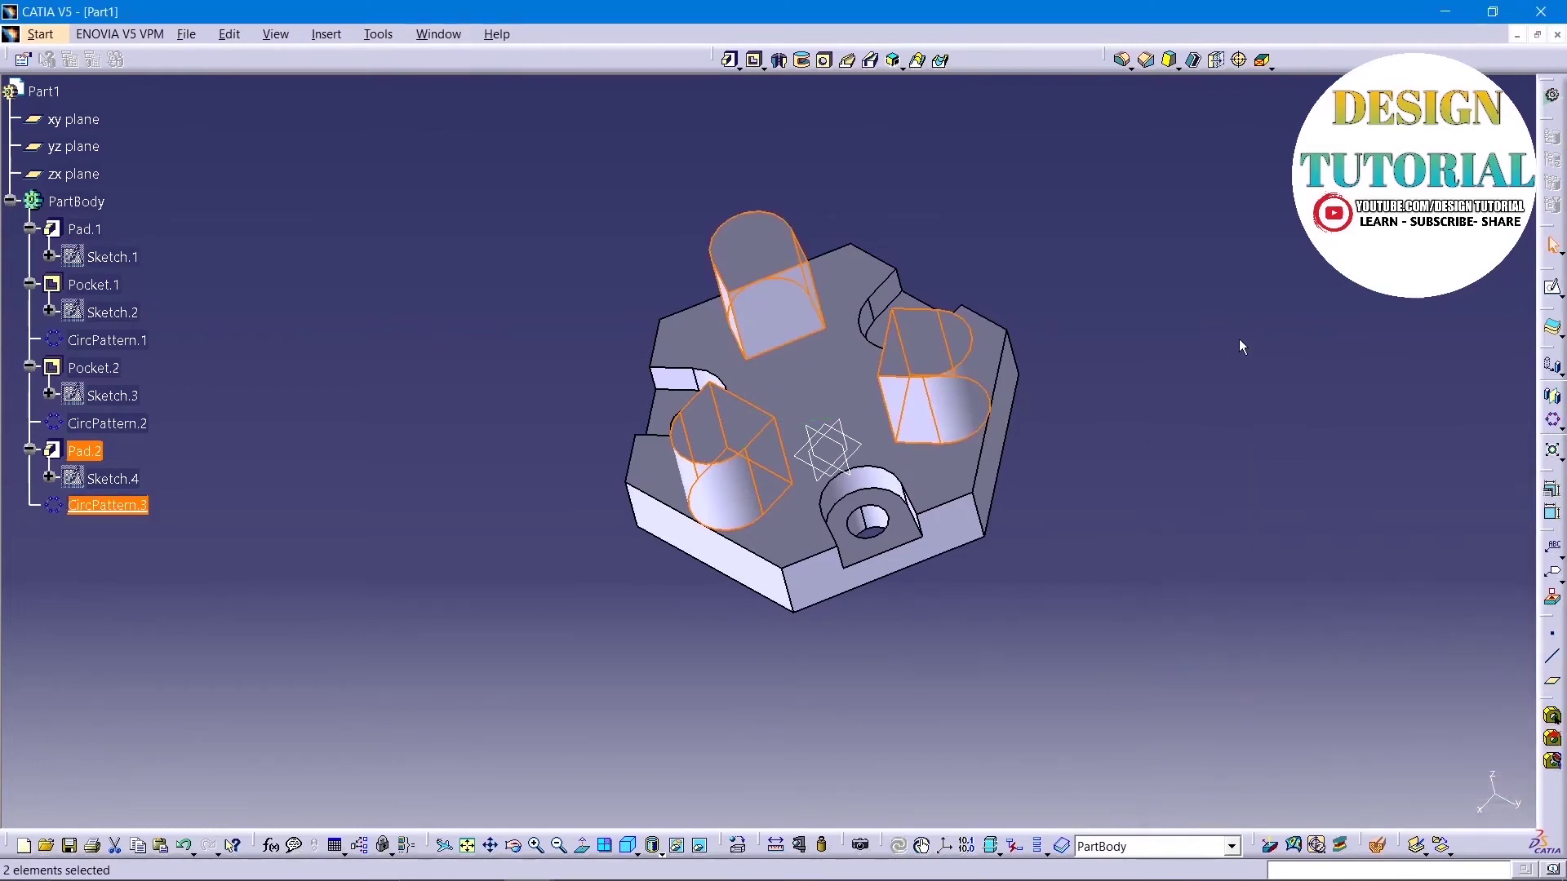
Step: Start a new sketch on the top face and draw a 12 mm diameter circle inside the right boss
{"action": "left_click", "coordinate": [1550, 287]}
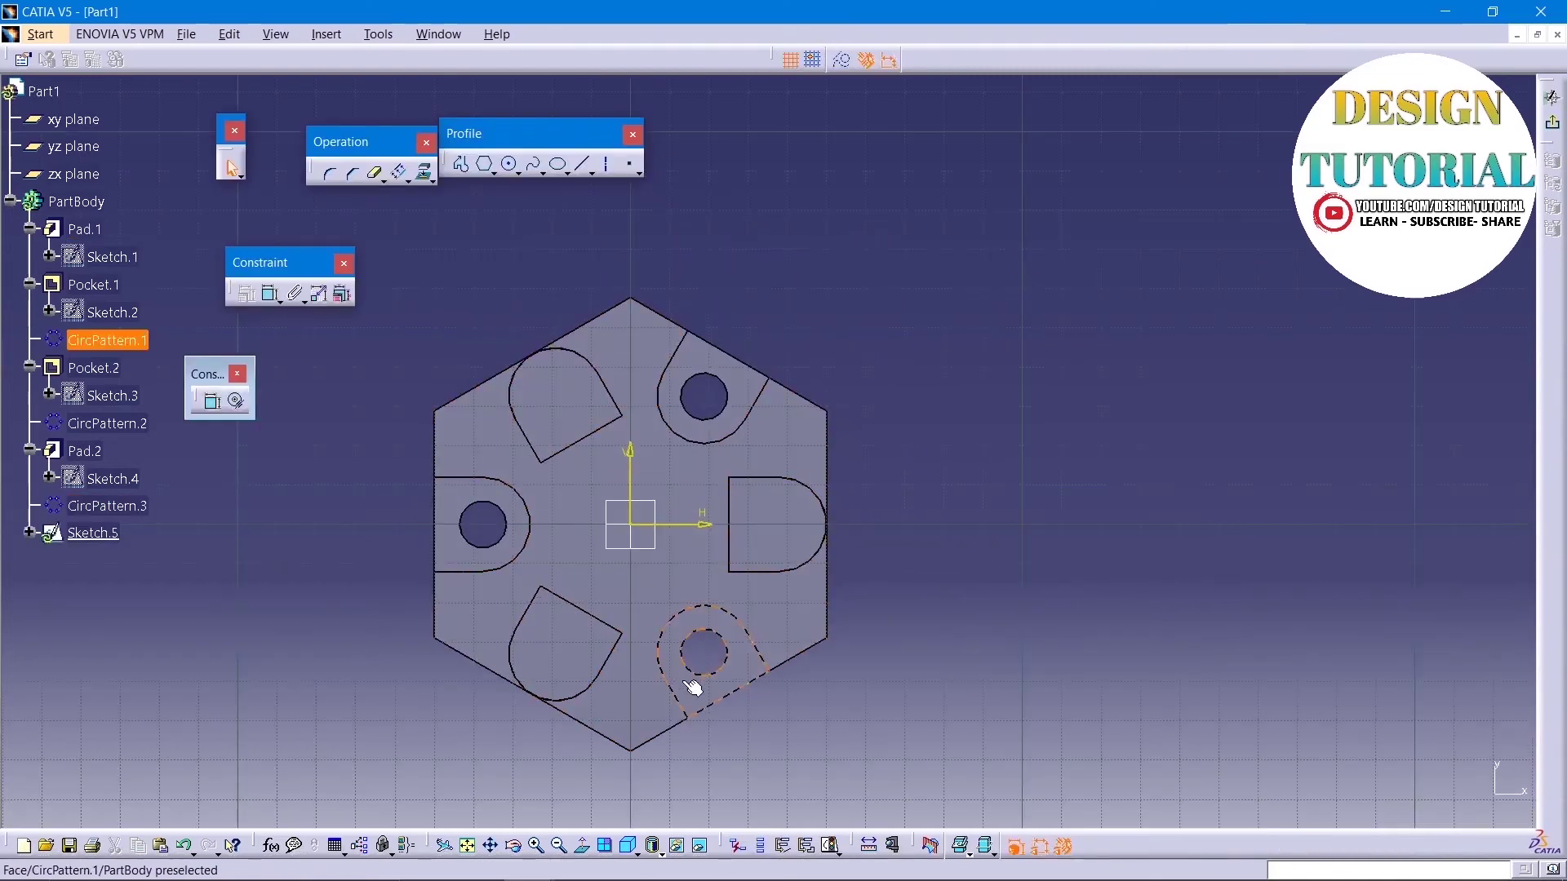
{"action": "middle_click_drag", "start_coordinate": [692, 688], "coordinate": [559, 332], "text": "ctrl"}
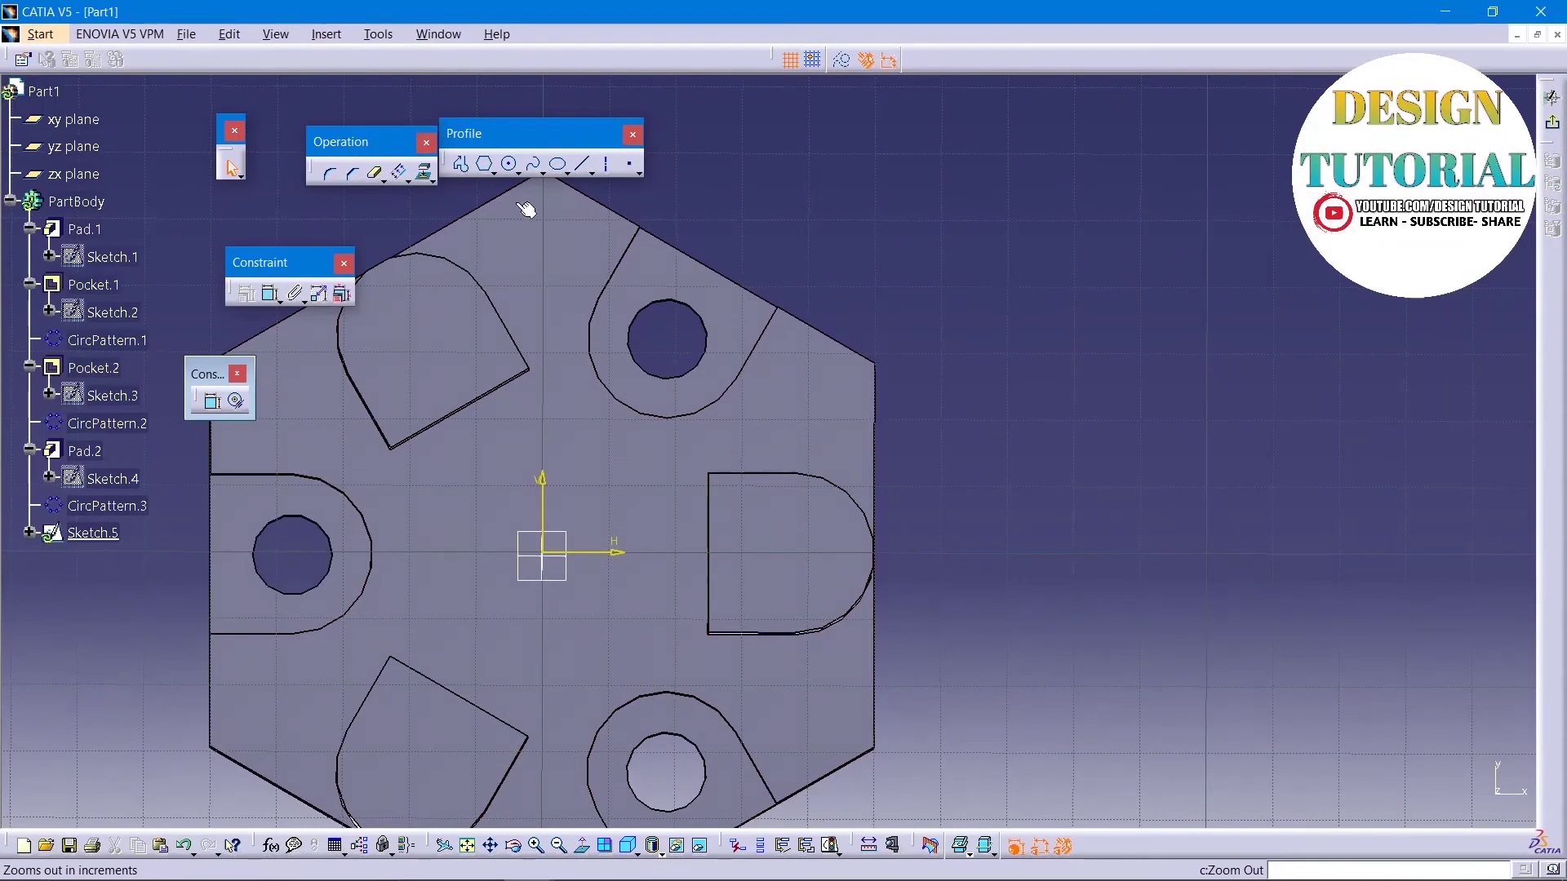
{"action": "left_click", "coordinate": [509, 164]}
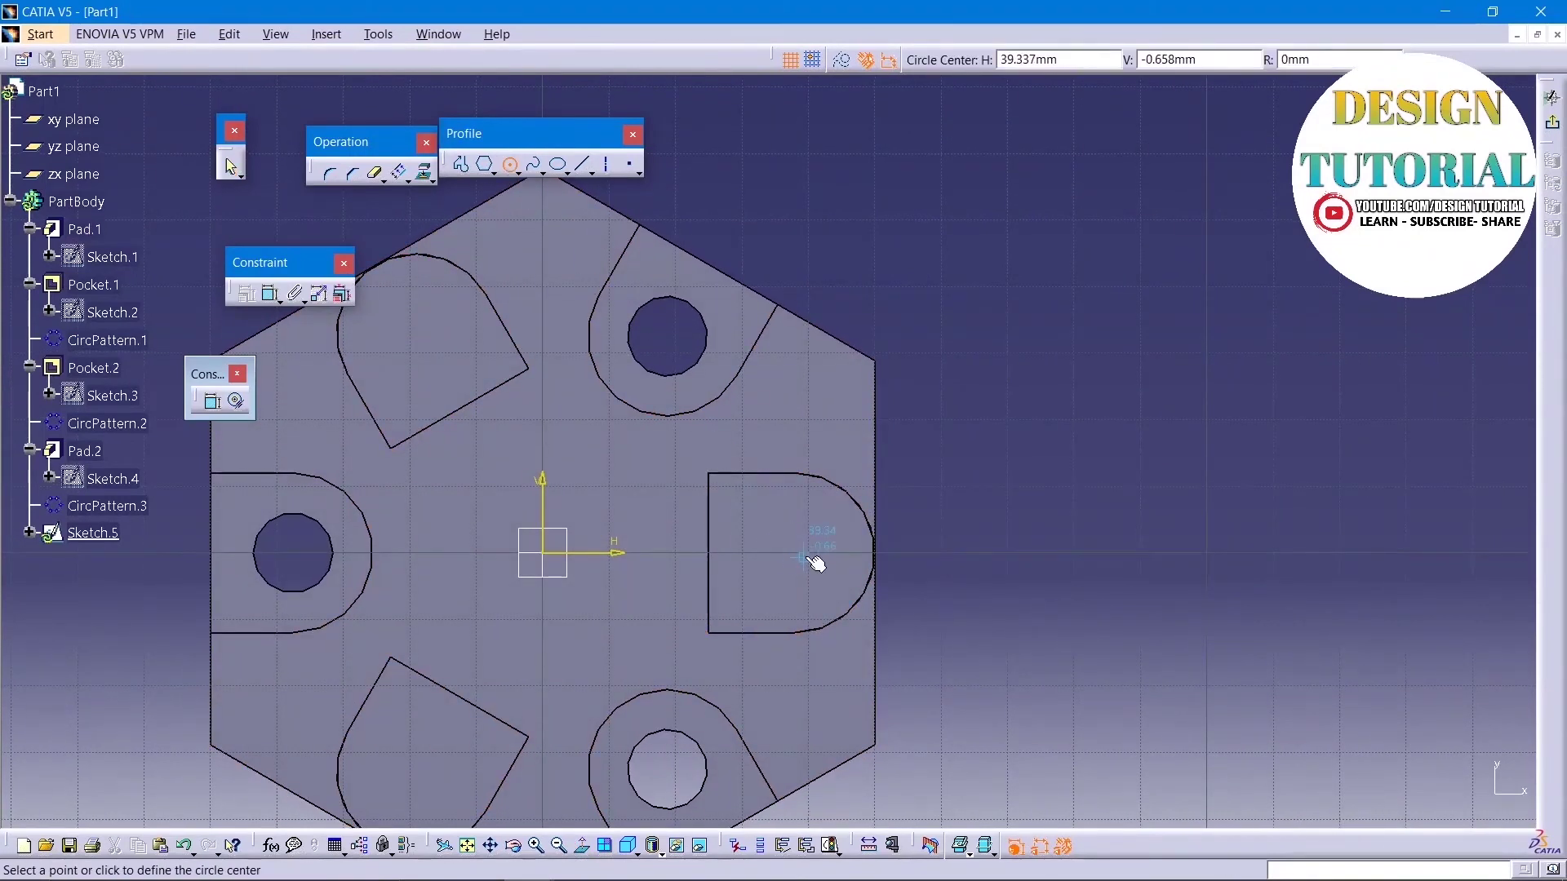
{"action": "left_click", "coordinate": [810, 553]}
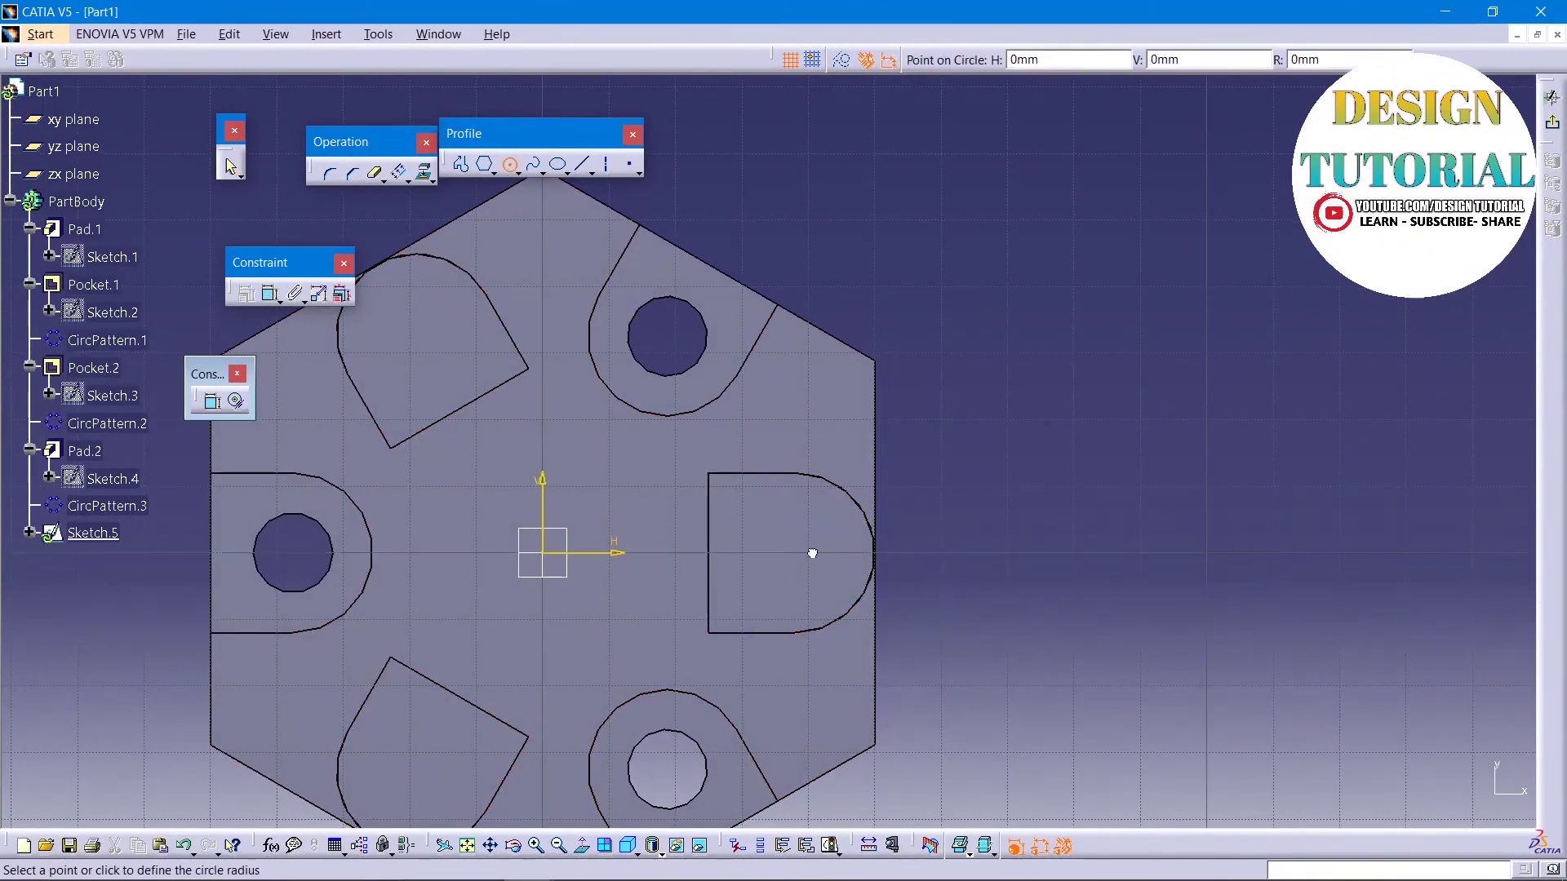
{"action": "left_click", "coordinate": [838, 596]}
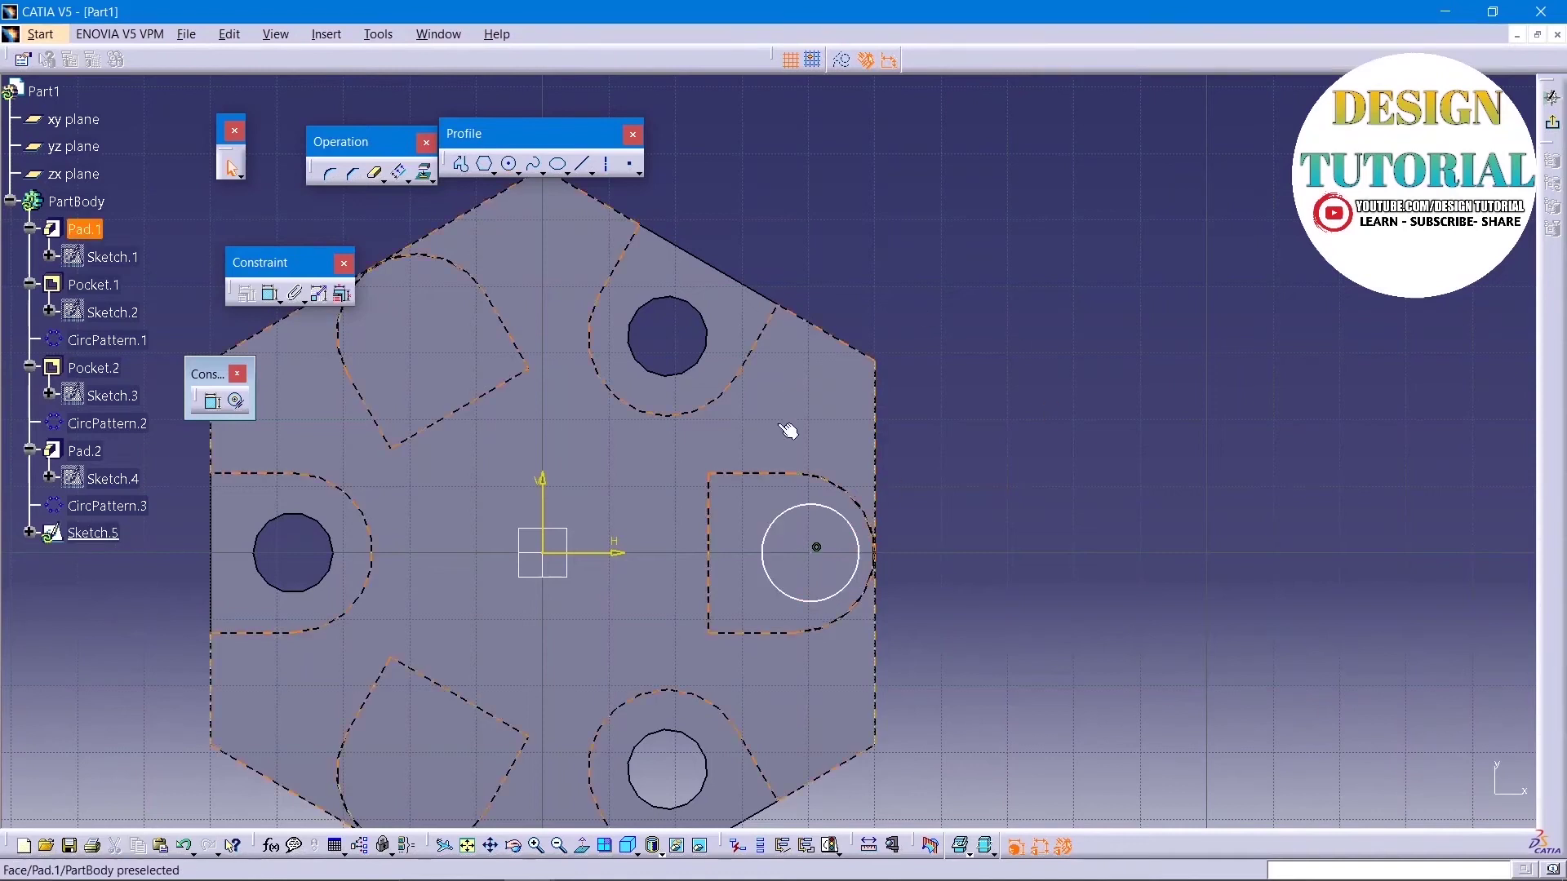
{"action": "left_click", "coordinate": [808, 513]}
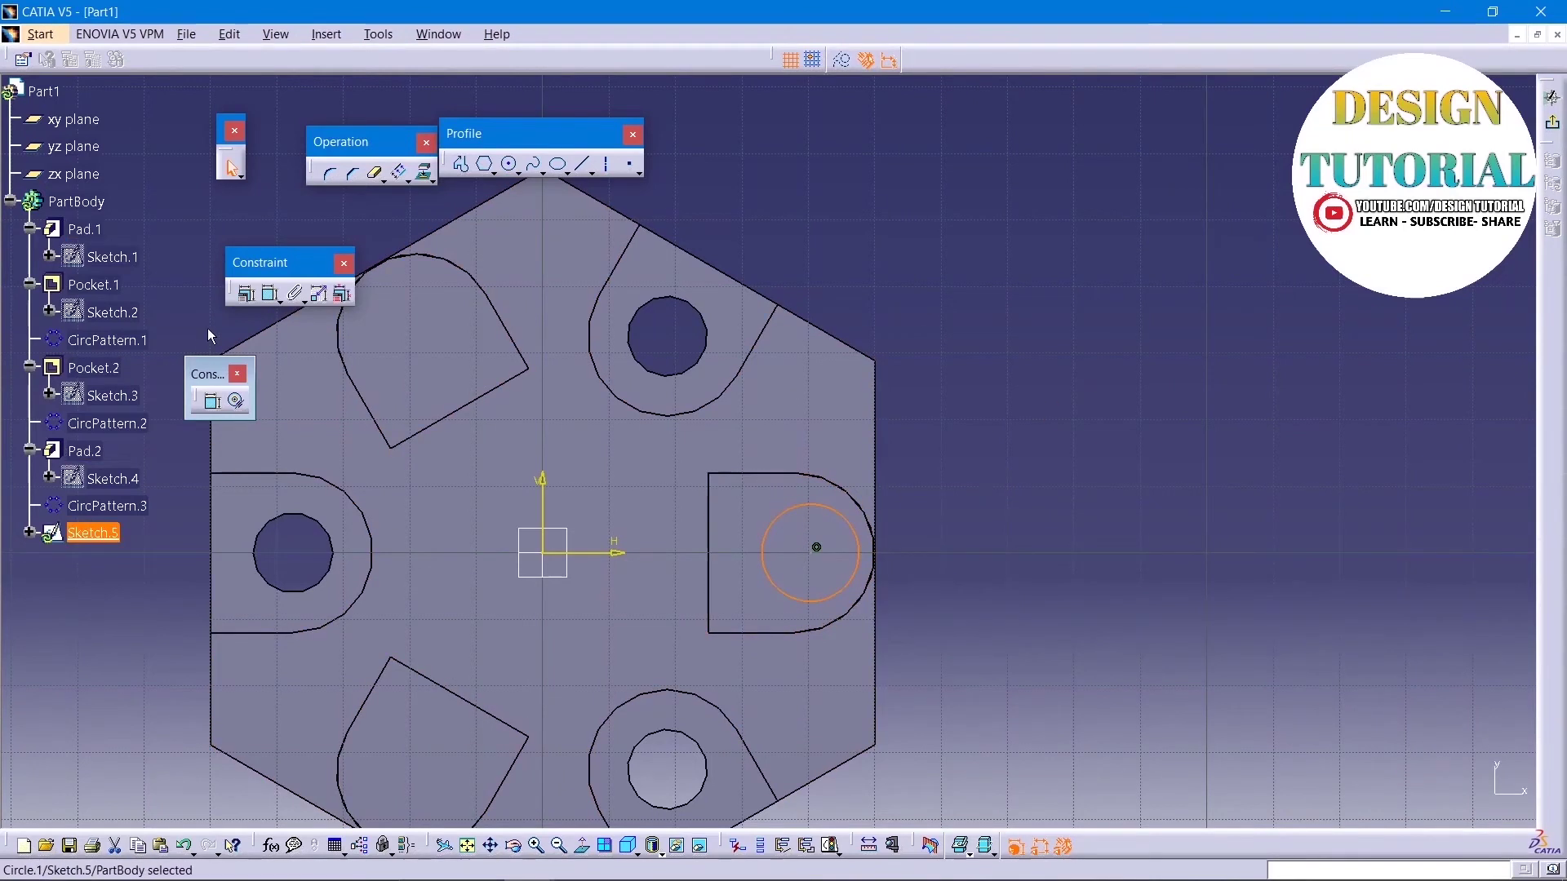
{"action": "left_click", "coordinate": [270, 294]}
{"action": "left_click", "coordinate": [849, 216]}
{"action": "double_click", "coordinate": [852, 210]}
{"action": "type", "text": "12"}
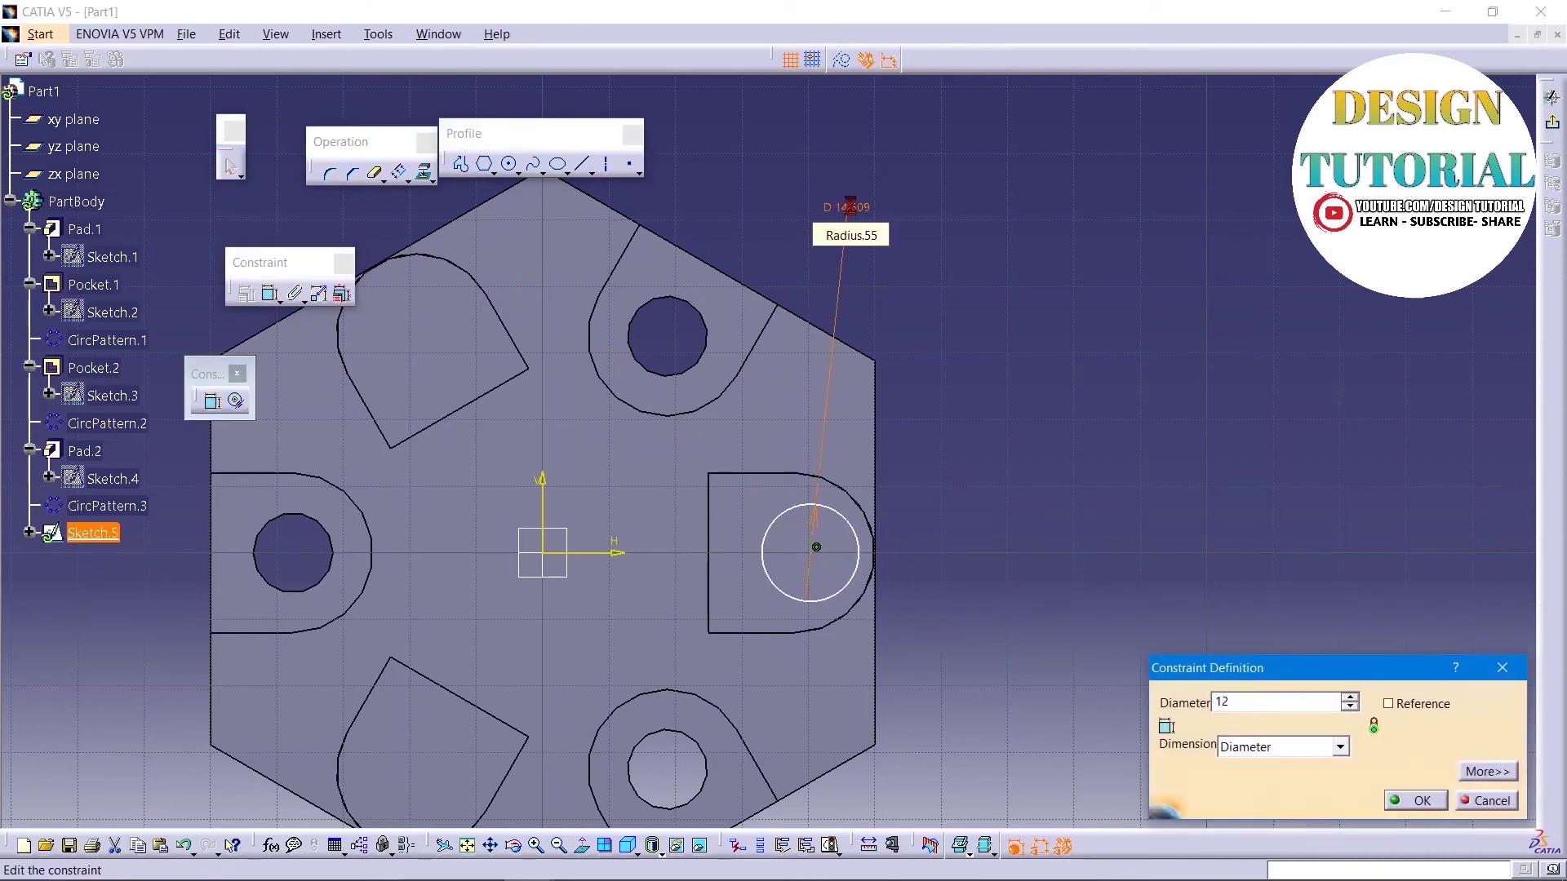
{"action": "key", "text": "Return"}
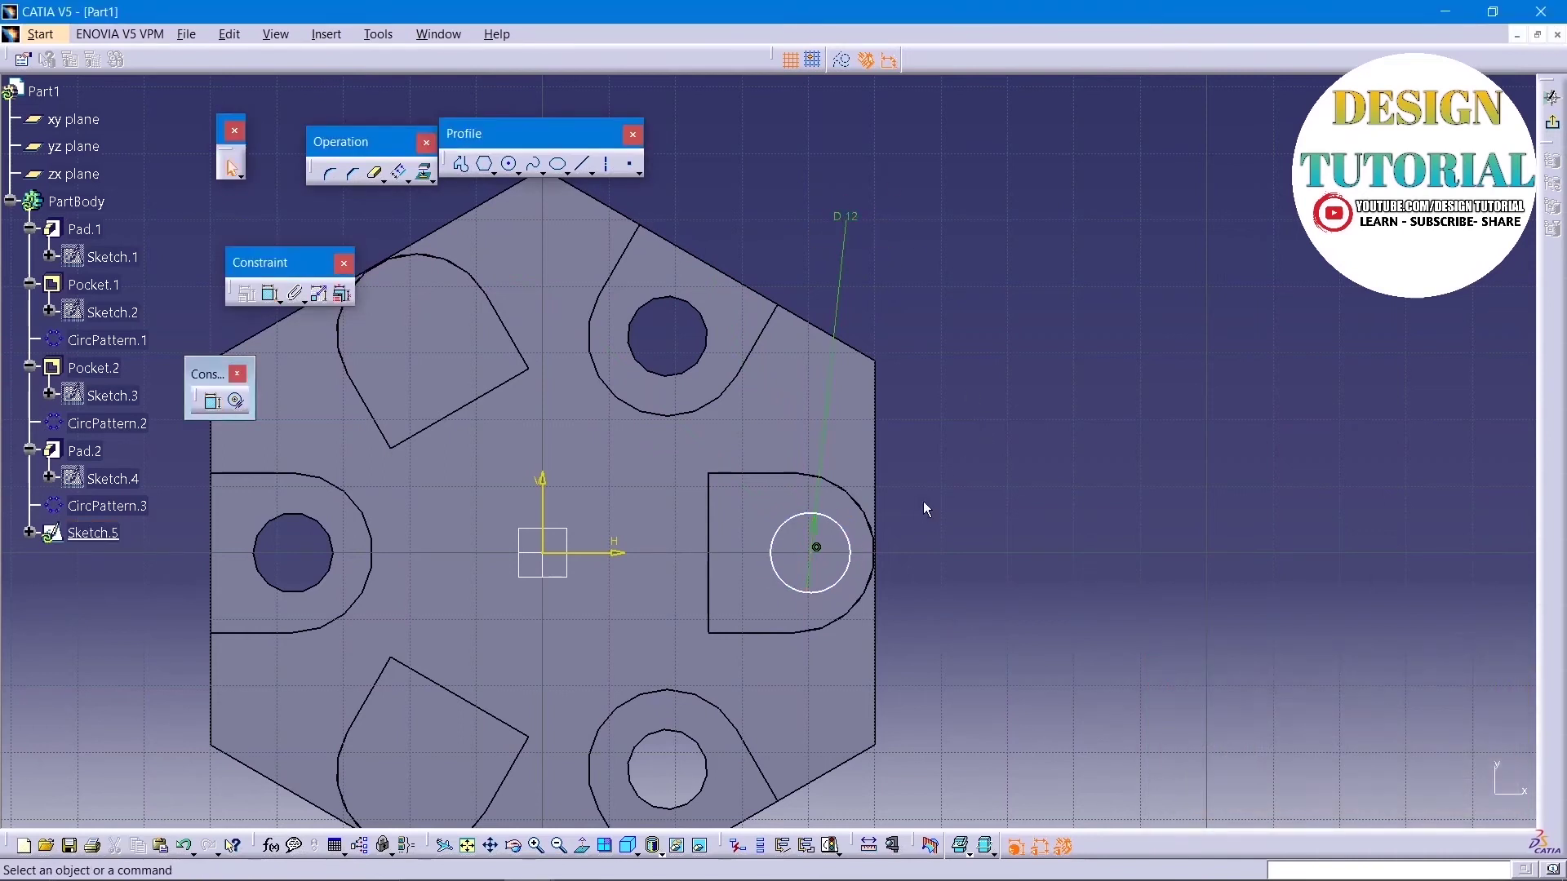
Step: Make the circle concentric with the boss's rounded end and exit the sketch
{"action": "left_click", "coordinate": [870, 511]}
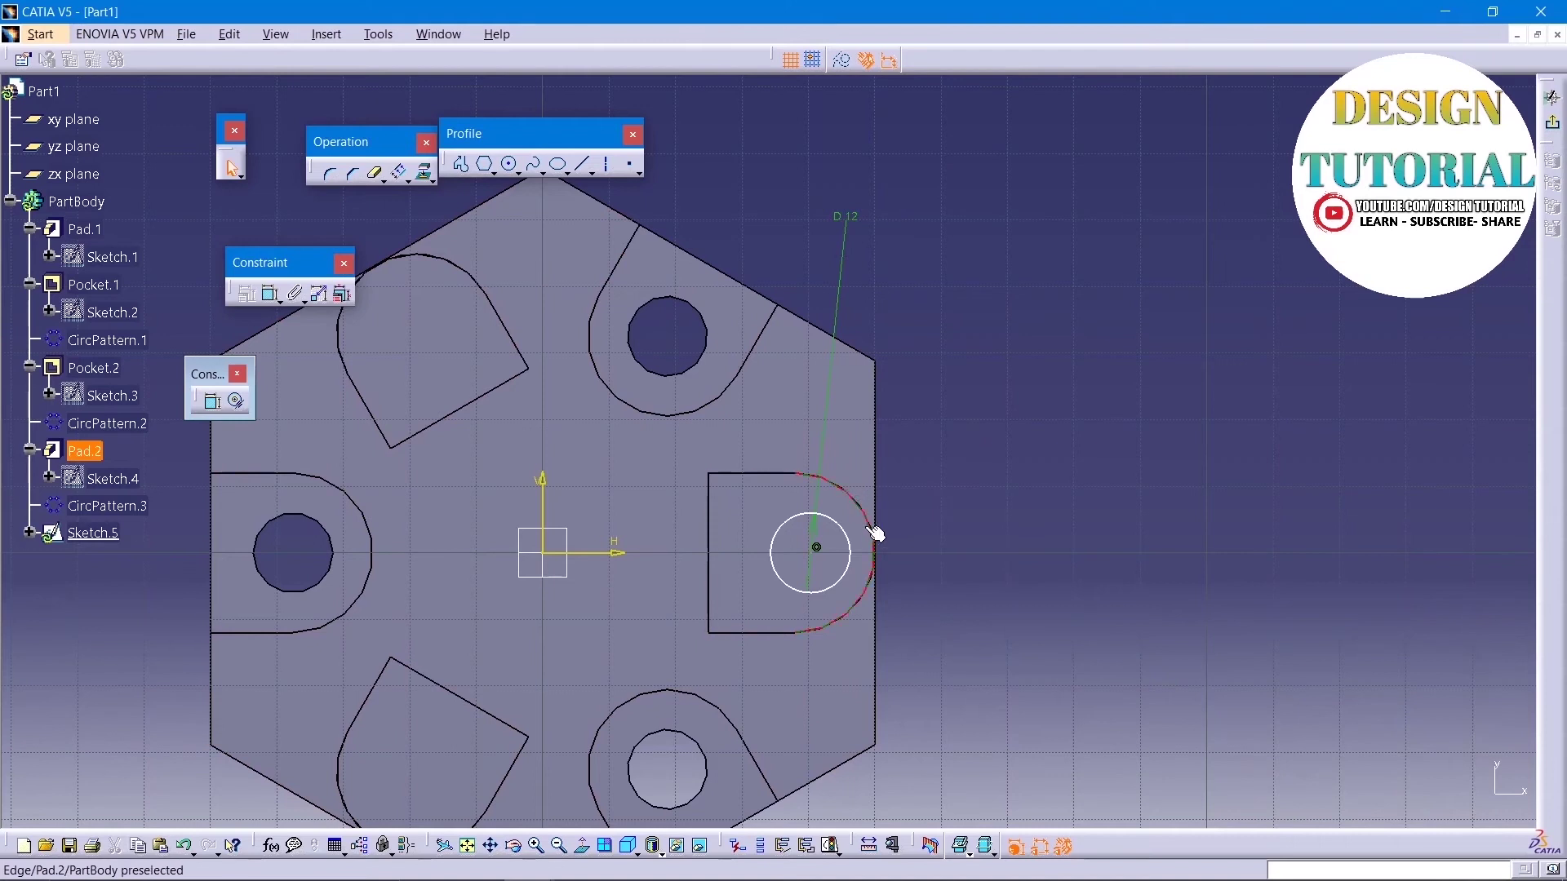
{"action": "left_click", "coordinate": [849, 545], "text": "ctrl"}
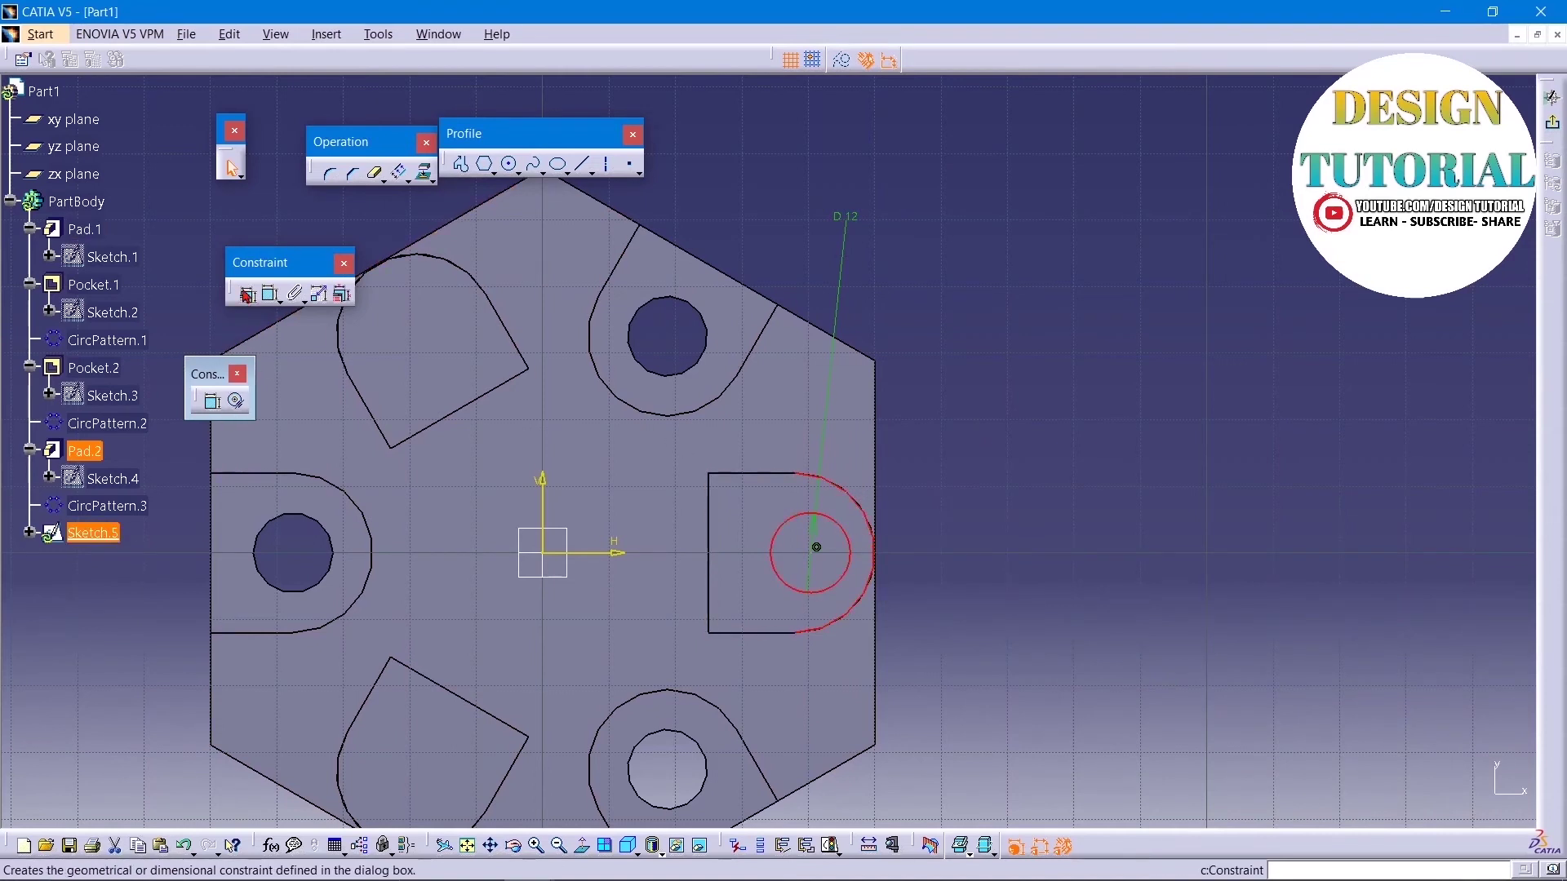
{"action": "left_click", "coordinate": [212, 400]}
{"action": "left_click", "coordinate": [1259, 398]}
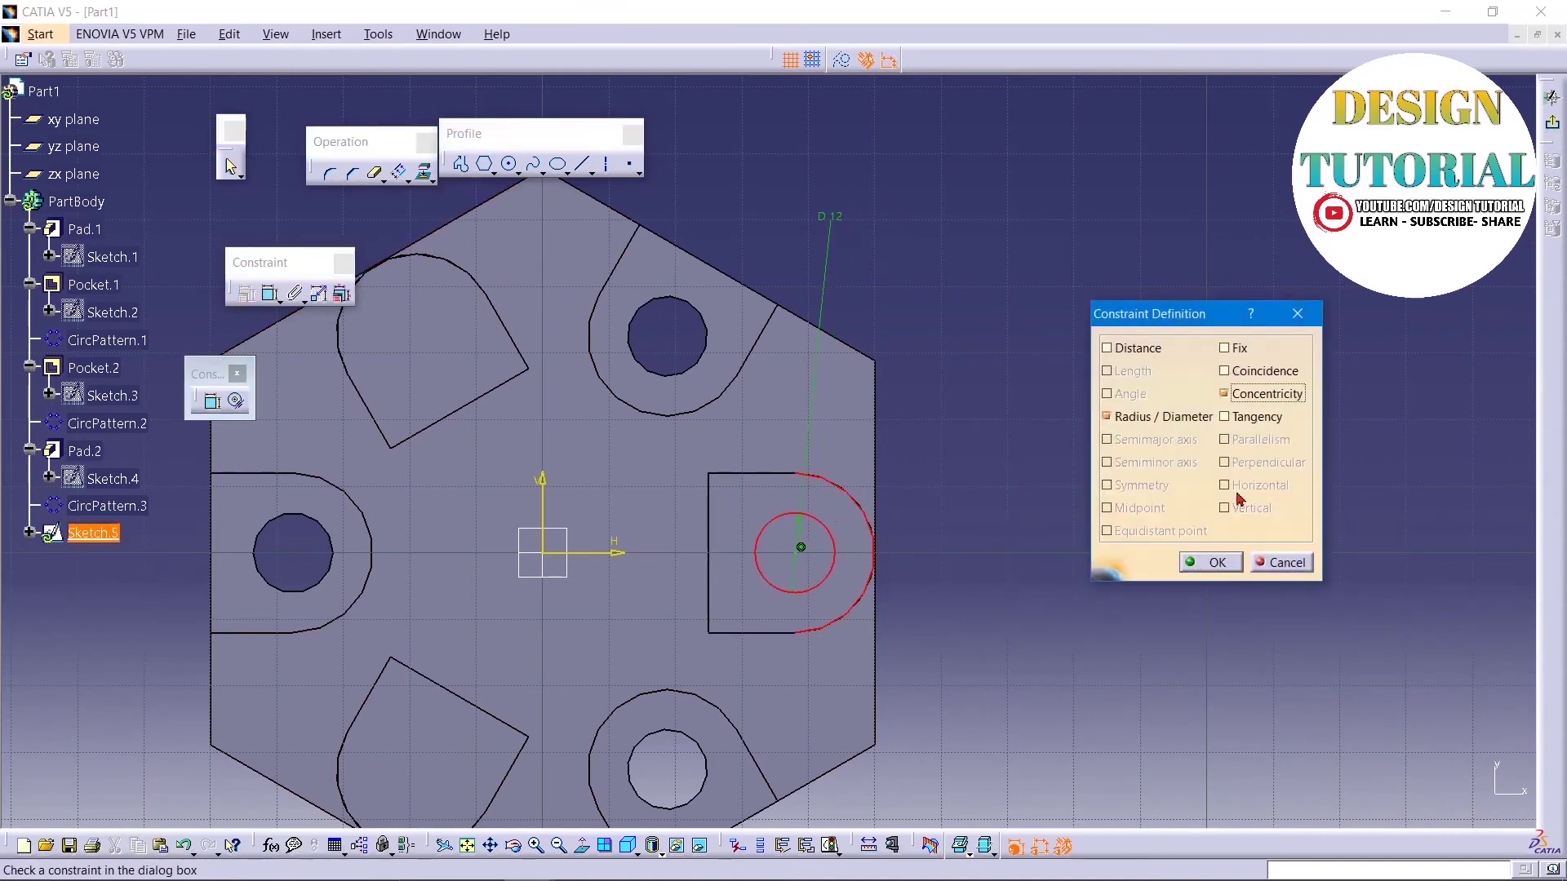
{"action": "left_click", "coordinate": [1210, 562]}
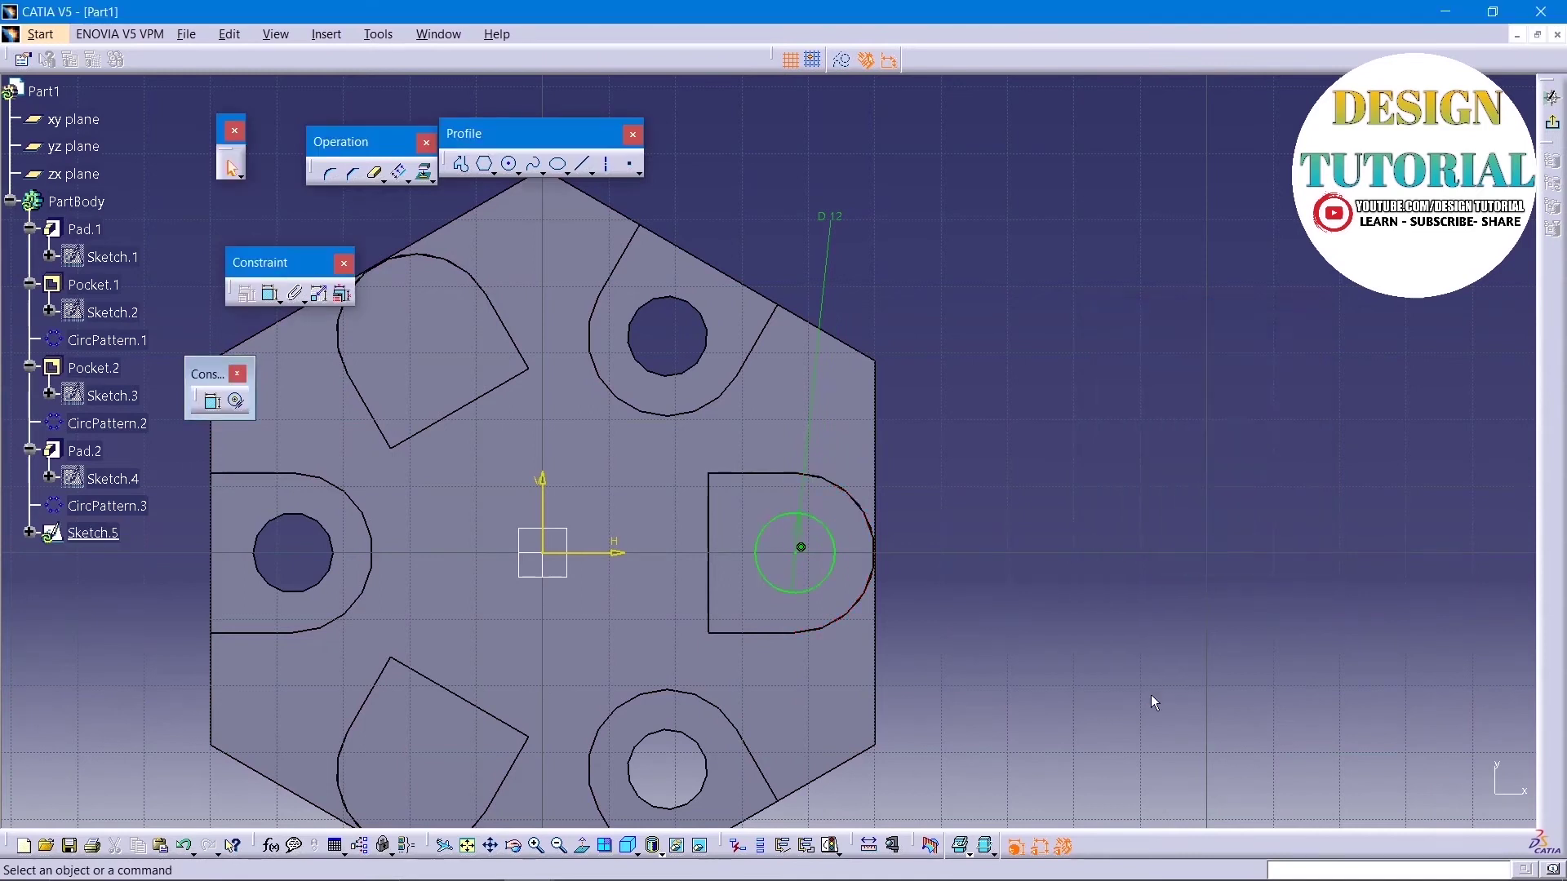
{"action": "left_click", "coordinate": [1552, 97]}
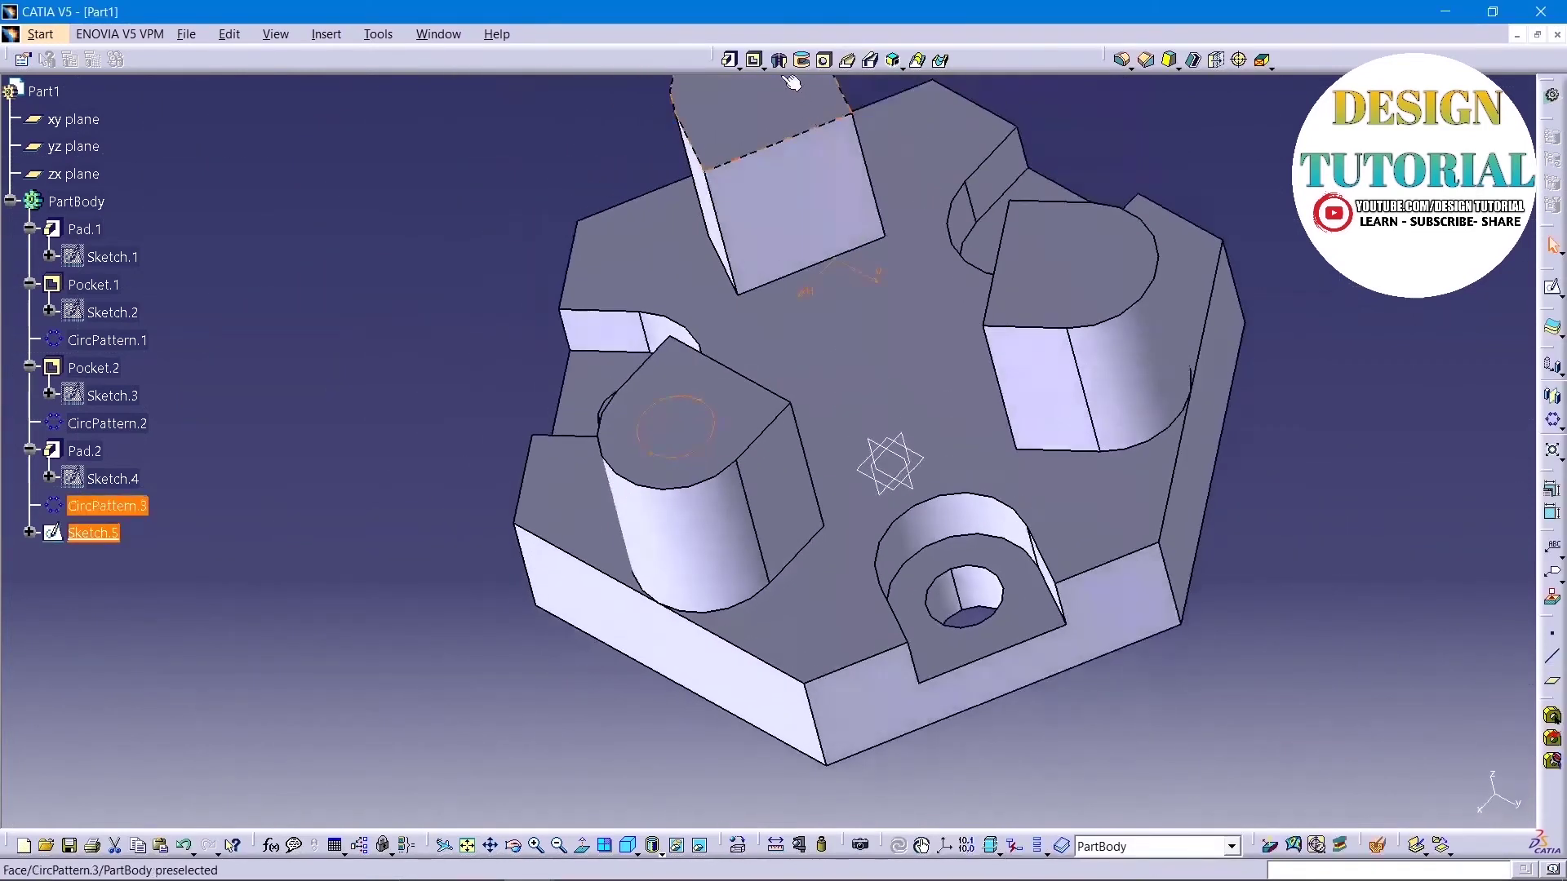
Step: Pocket Sketch.5 to a 50 mm depth, boring a hole through the boss
{"action": "left_click", "coordinate": [753, 60]}
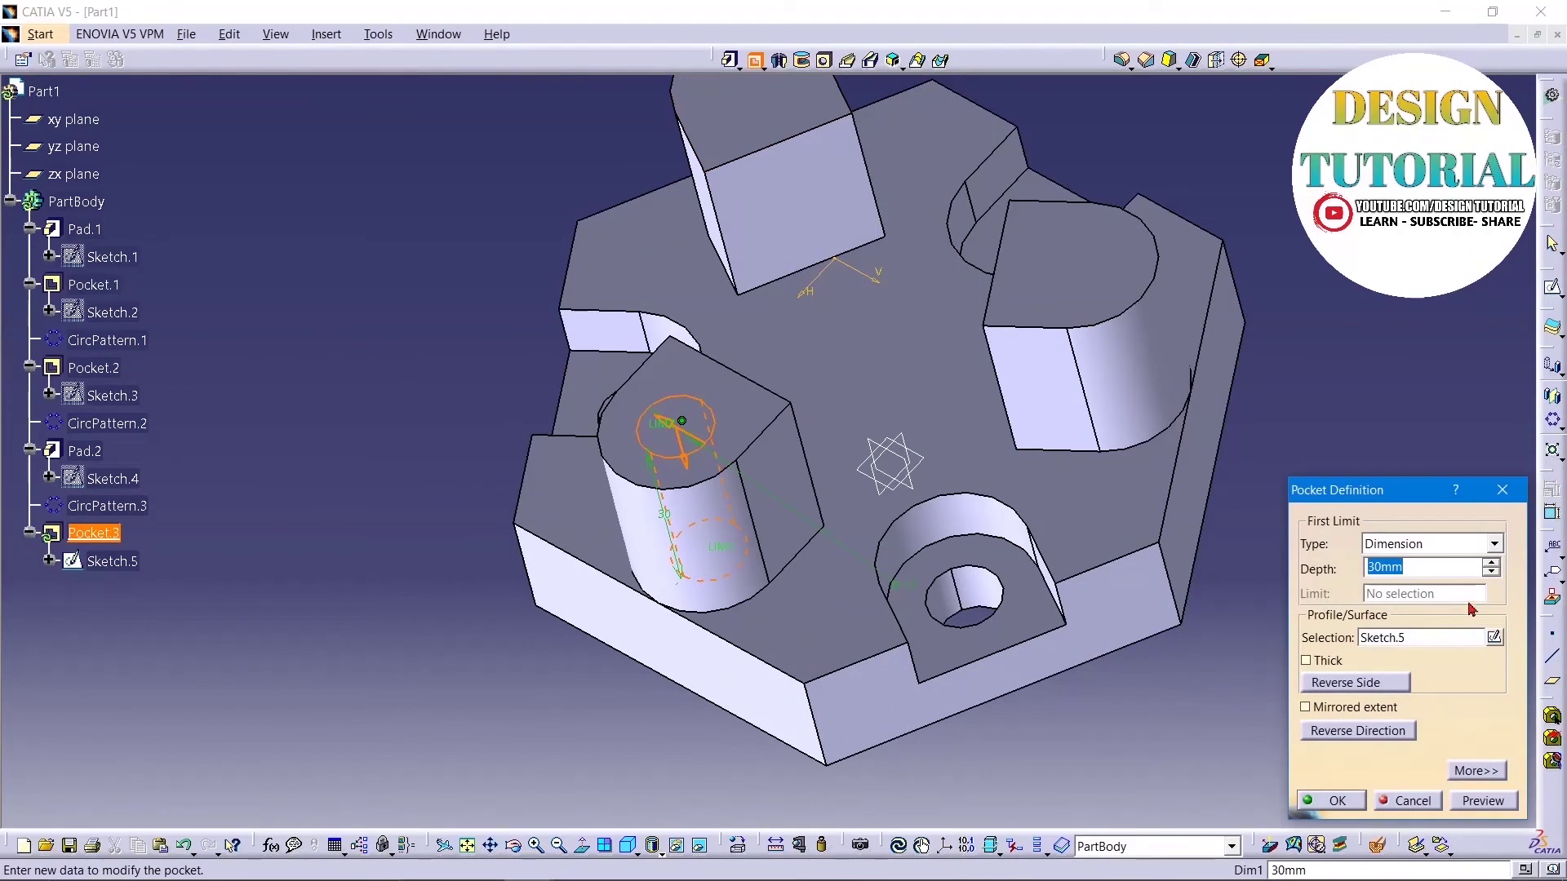
{"action": "double_click", "coordinate": [1429, 569]}
{"action": "left_click", "coordinate": [1466, 809]}
{"action": "left_click", "coordinate": [1354, 802]}
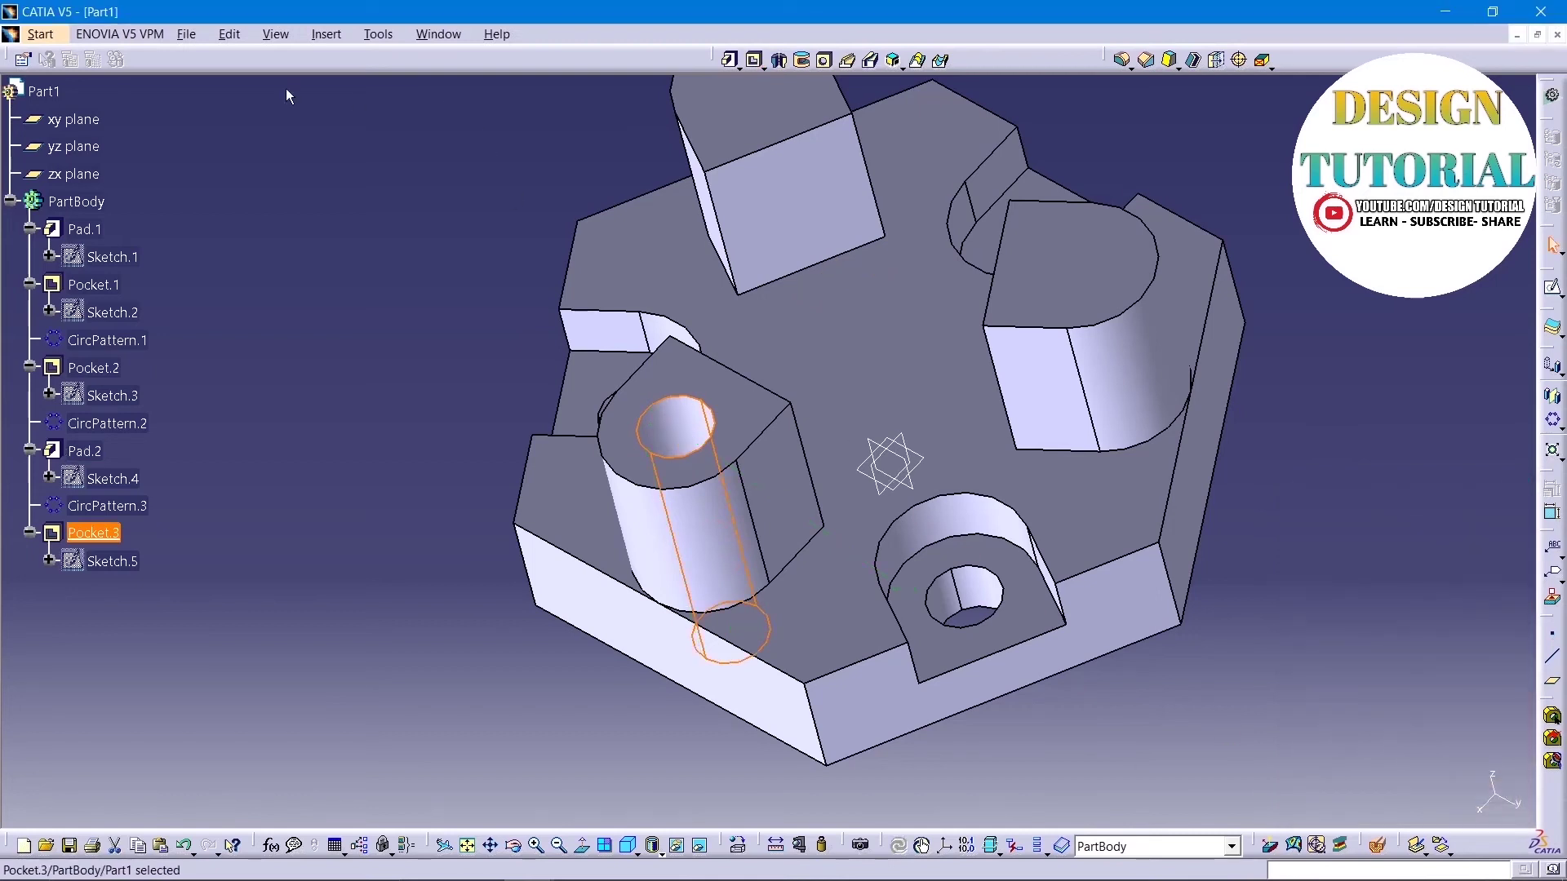
{"action": "left_click", "coordinate": [326, 34]}
{"action": "mouse_move", "coordinate": [392, 332]}
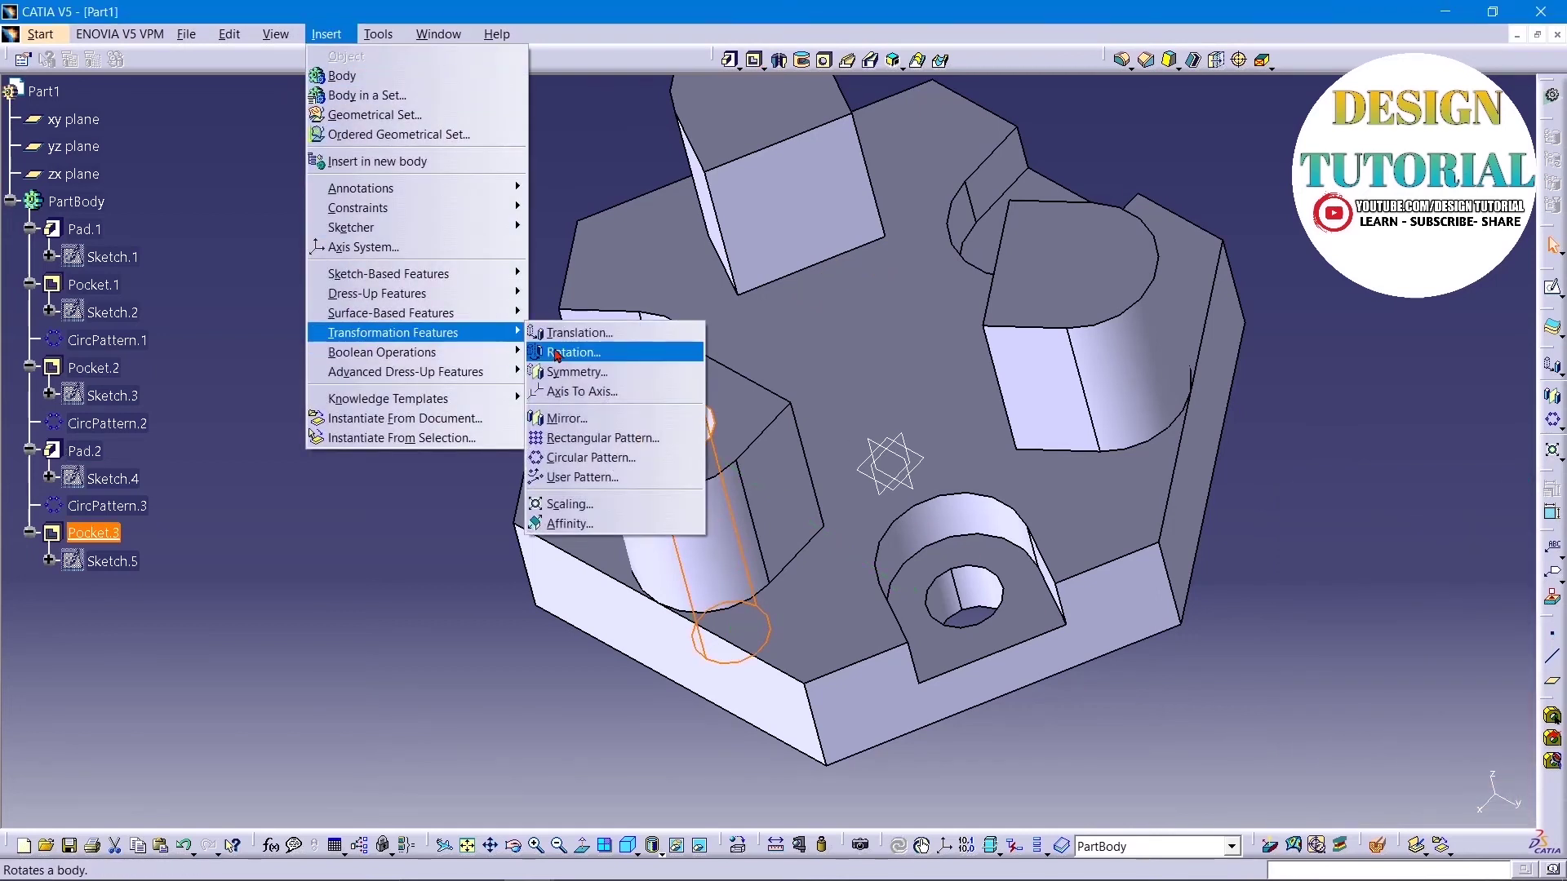
Step: Circular-pattern the boss hole into 3 instances at 120°, referenced on the plate's top face
{"action": "left_click", "coordinate": [581, 457]}
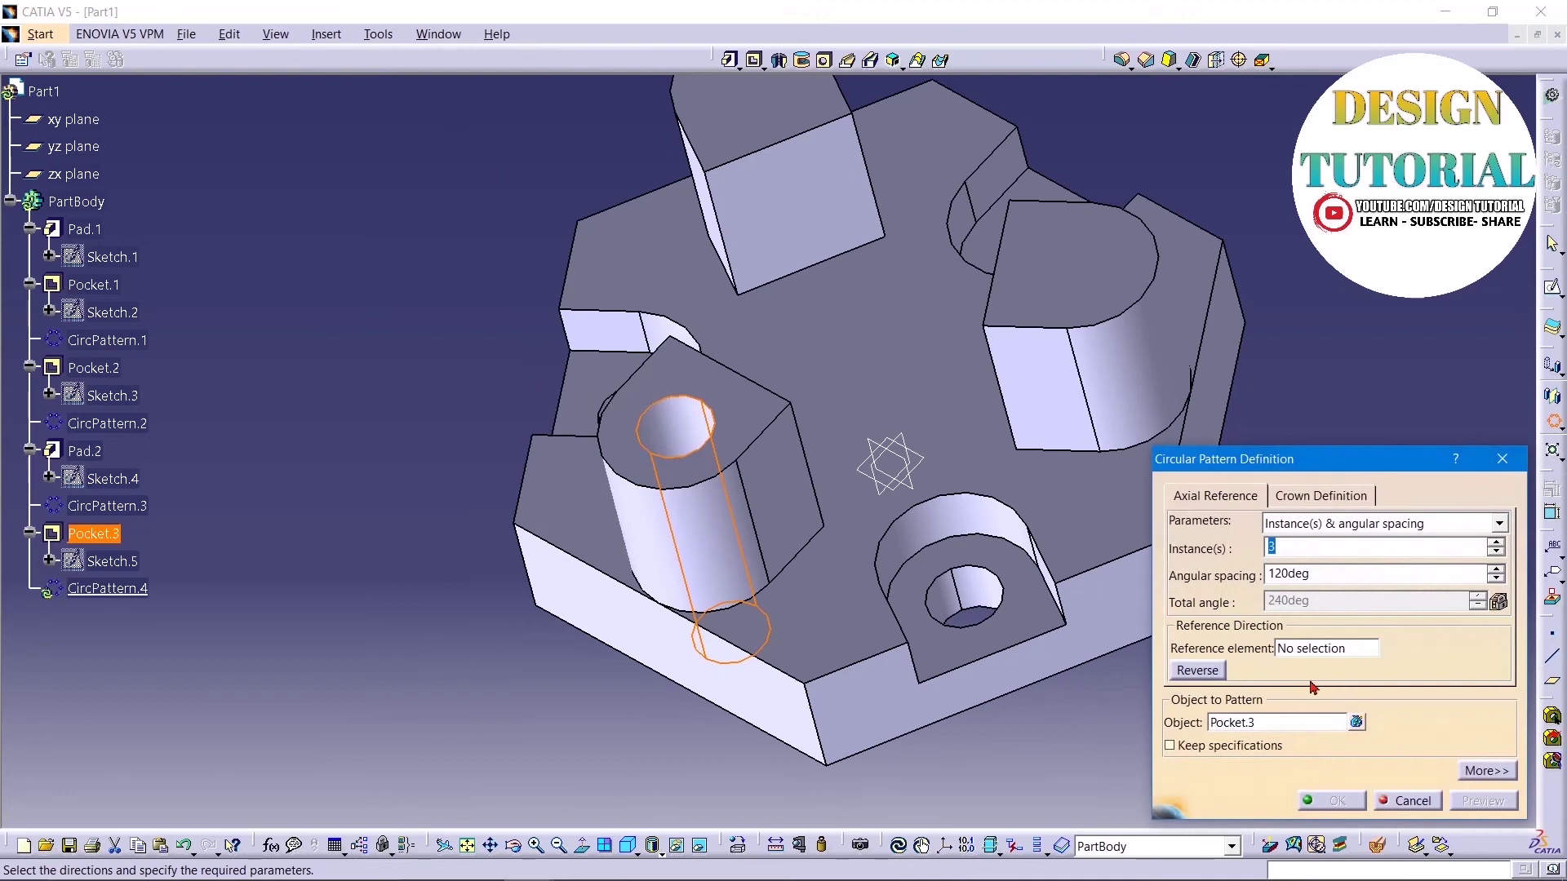
{"action": "left_click", "coordinate": [1325, 648]}
{"action": "left_click", "coordinate": [886, 364]}
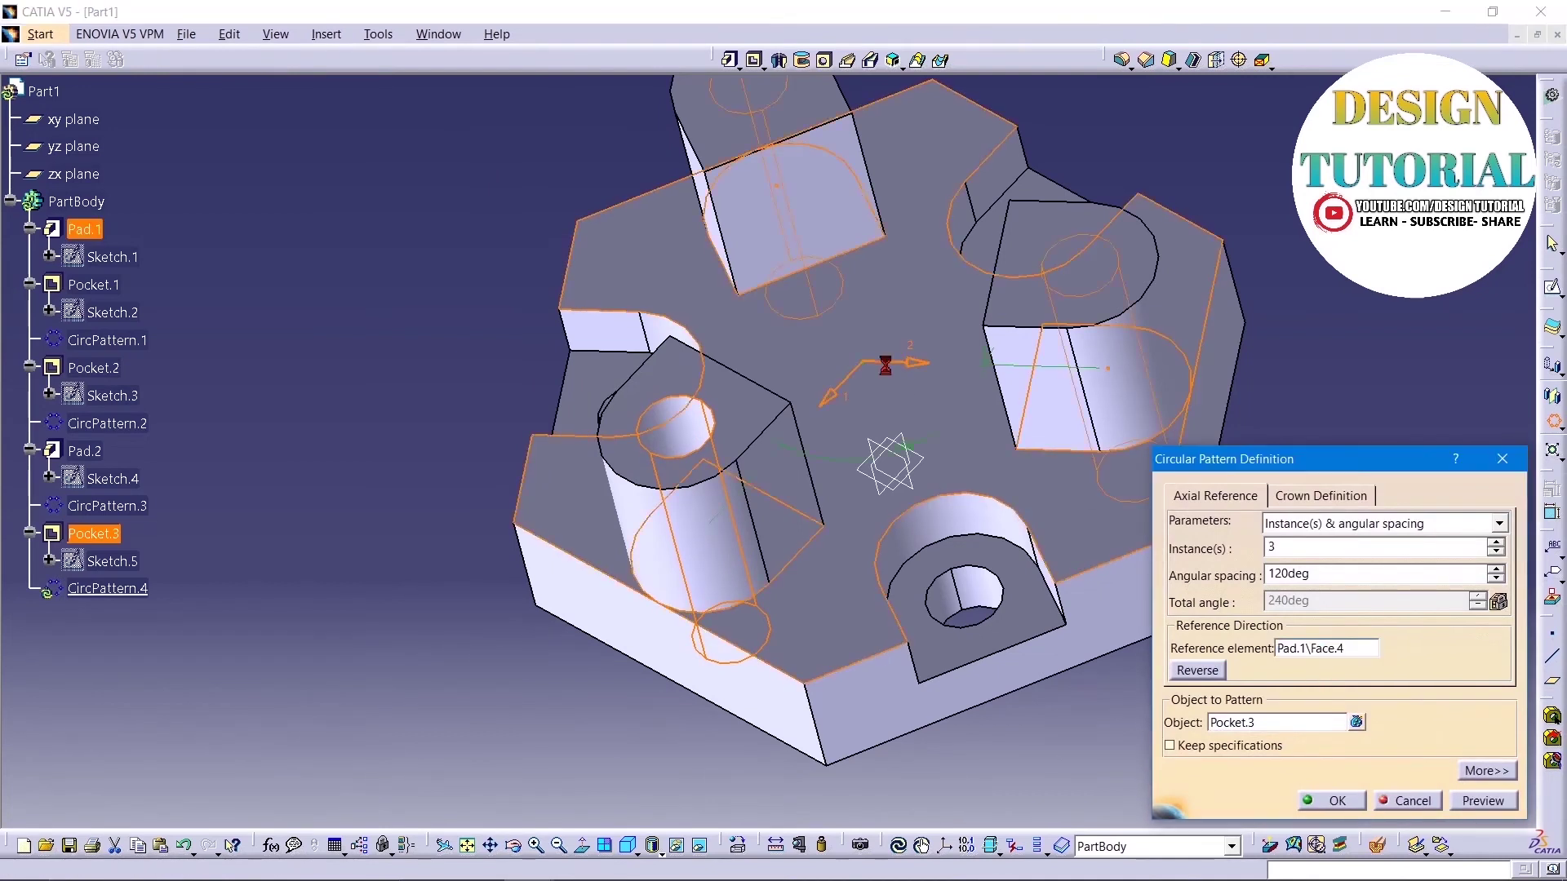
{"action": "left_click", "coordinate": [1331, 800]}
Step: Start a new sketch on the plate's top face
{"action": "left_click", "coordinate": [847, 333]}
{"action": "left_click", "coordinate": [1552, 288]}
{"action": "left_click", "coordinate": [533, 164]}
Step: Draw a 40 mm diameter circle at the sketch origin and project the right boss's inner edge
{"action": "left_click", "coordinate": [509, 164]}
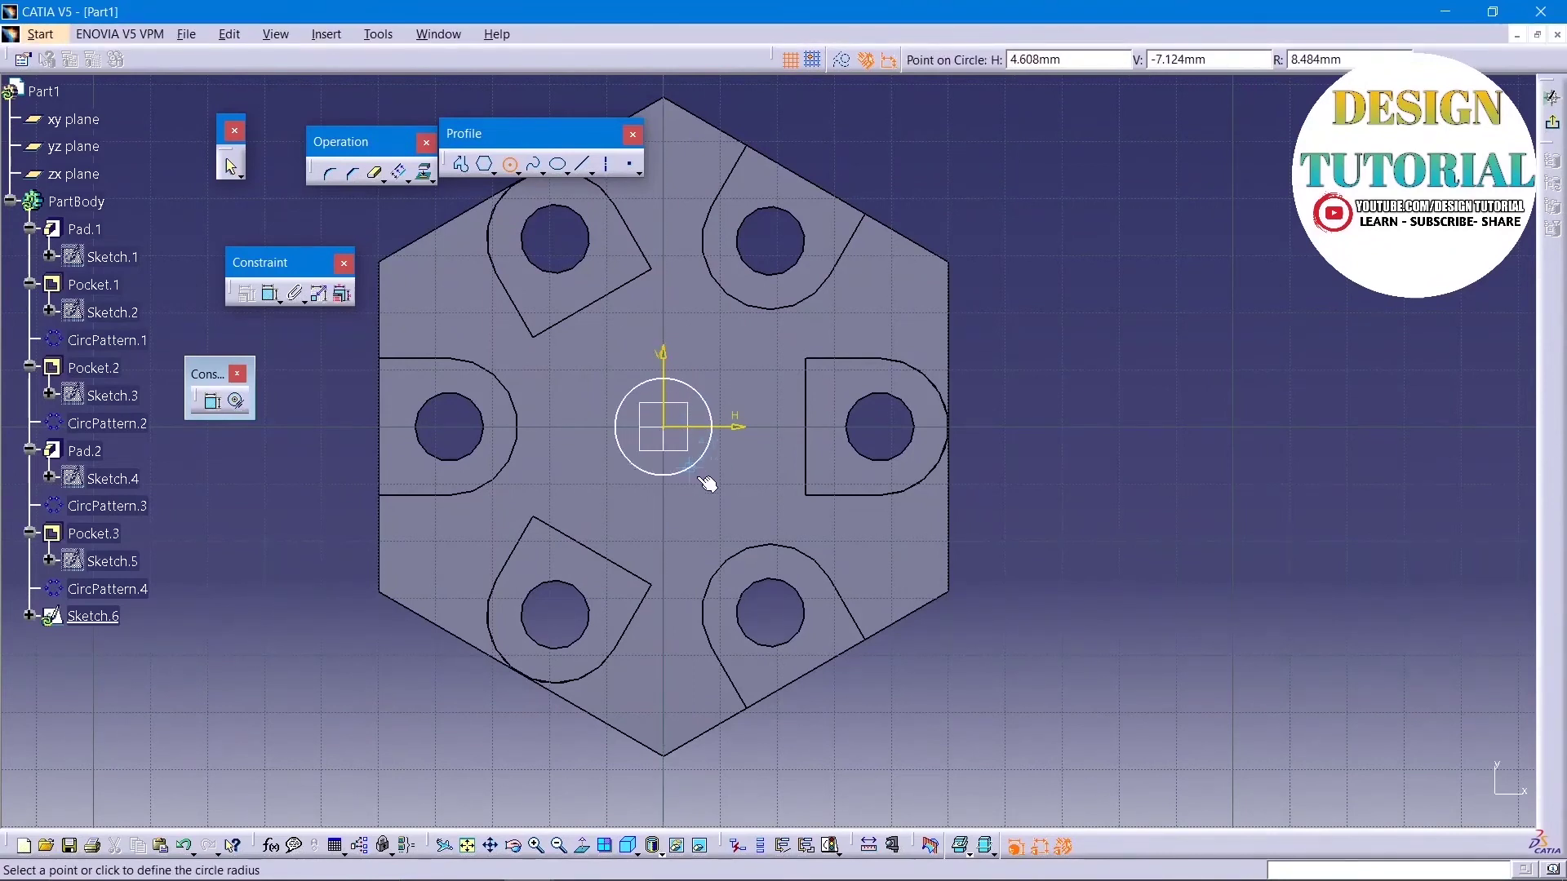
{"action": "left_click", "coordinate": [728, 516]}
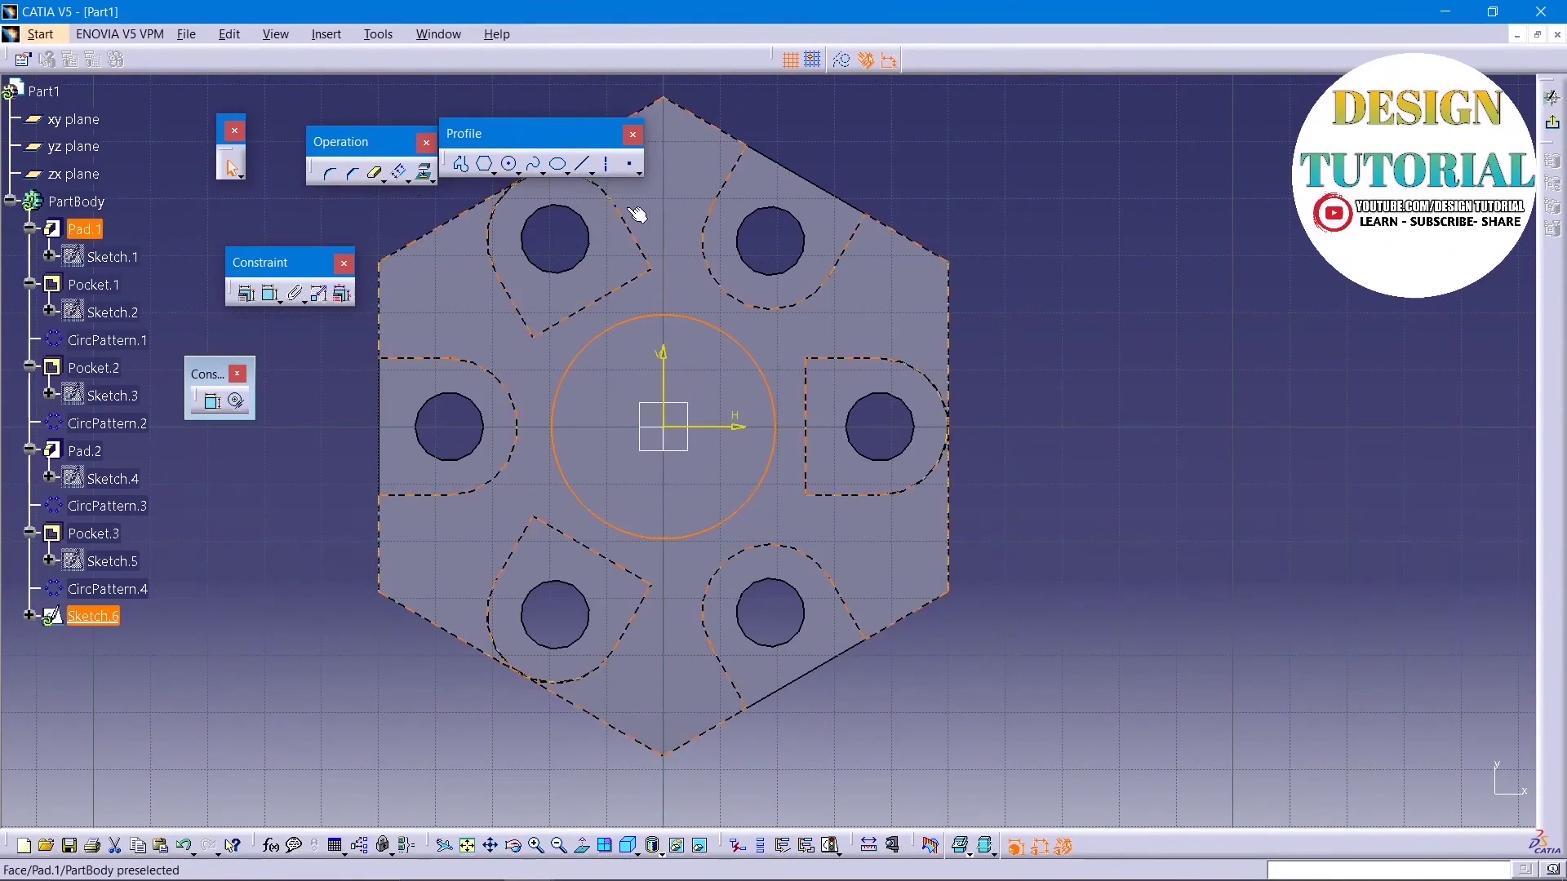
{"action": "left_click", "coordinate": [270, 296]}
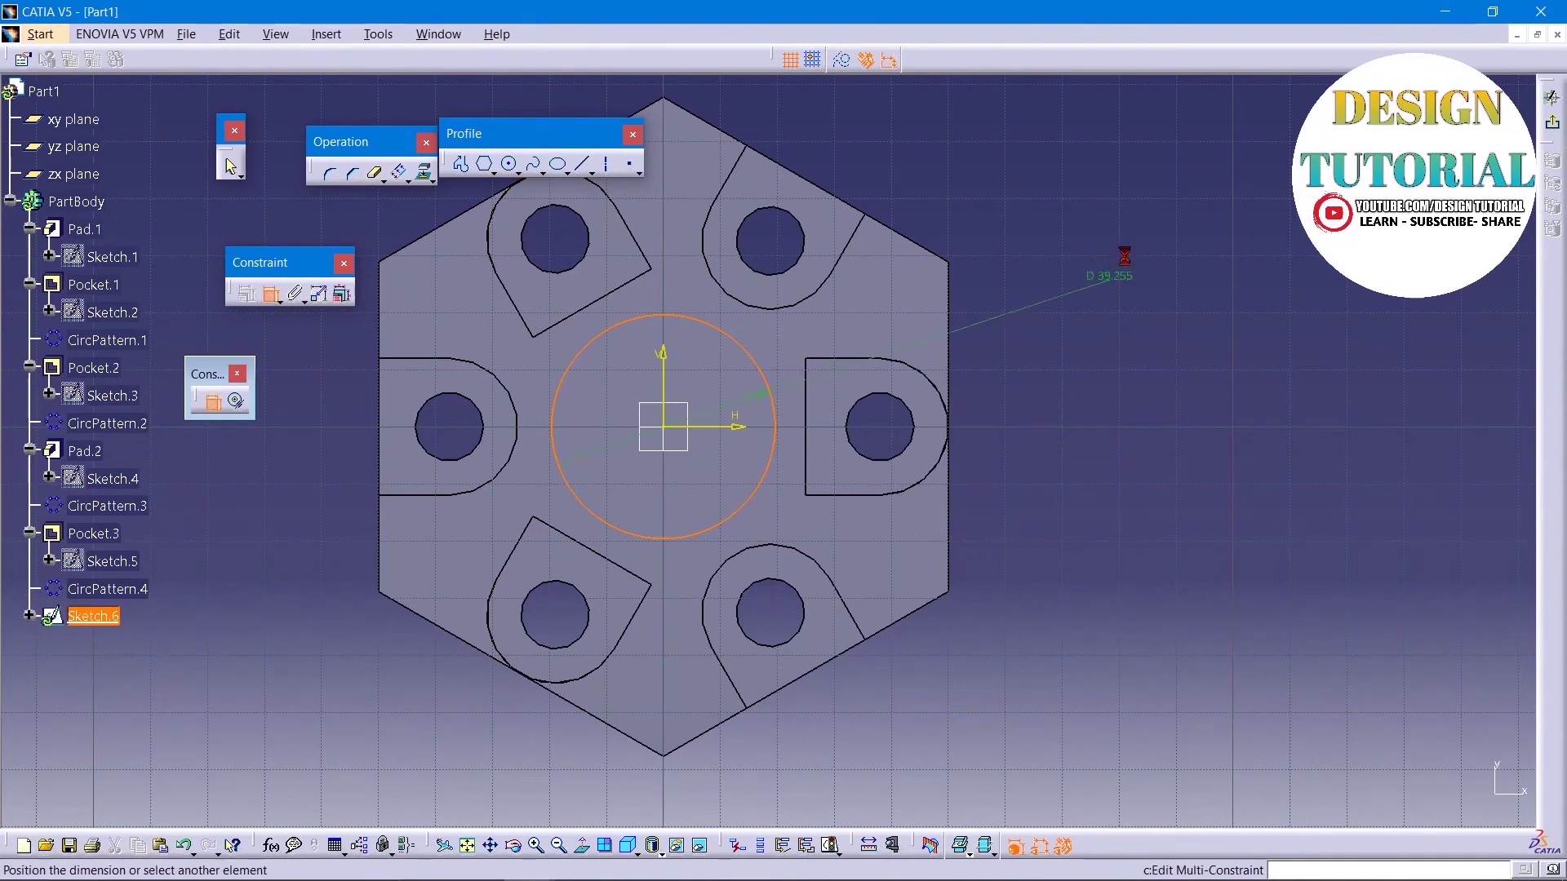
{"action": "double_click", "coordinate": [1071, 152]}
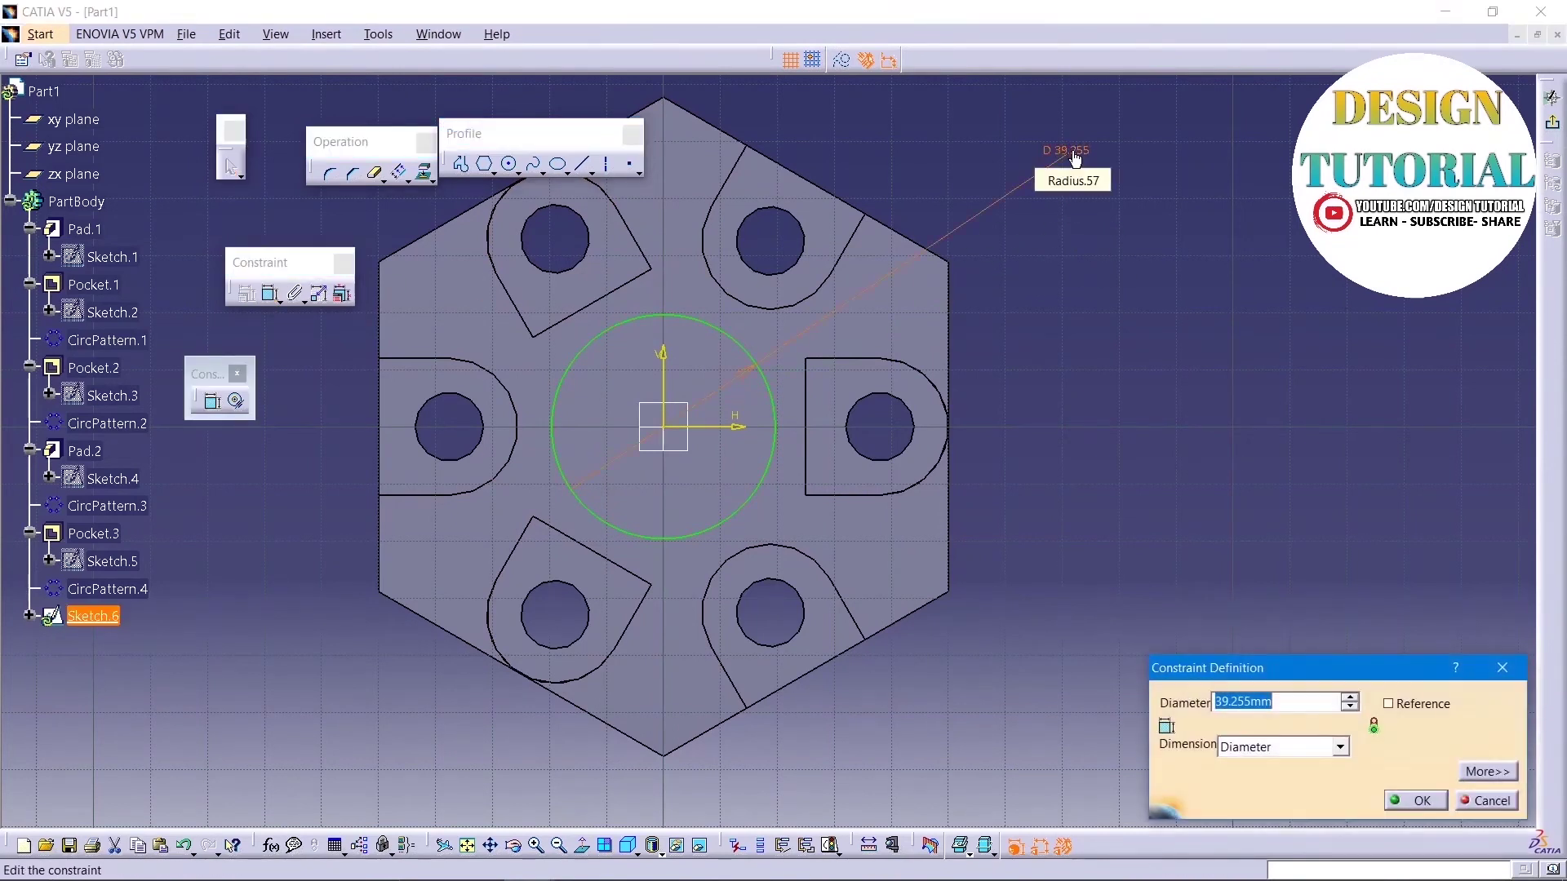
{"action": "key", "text": "Return"}
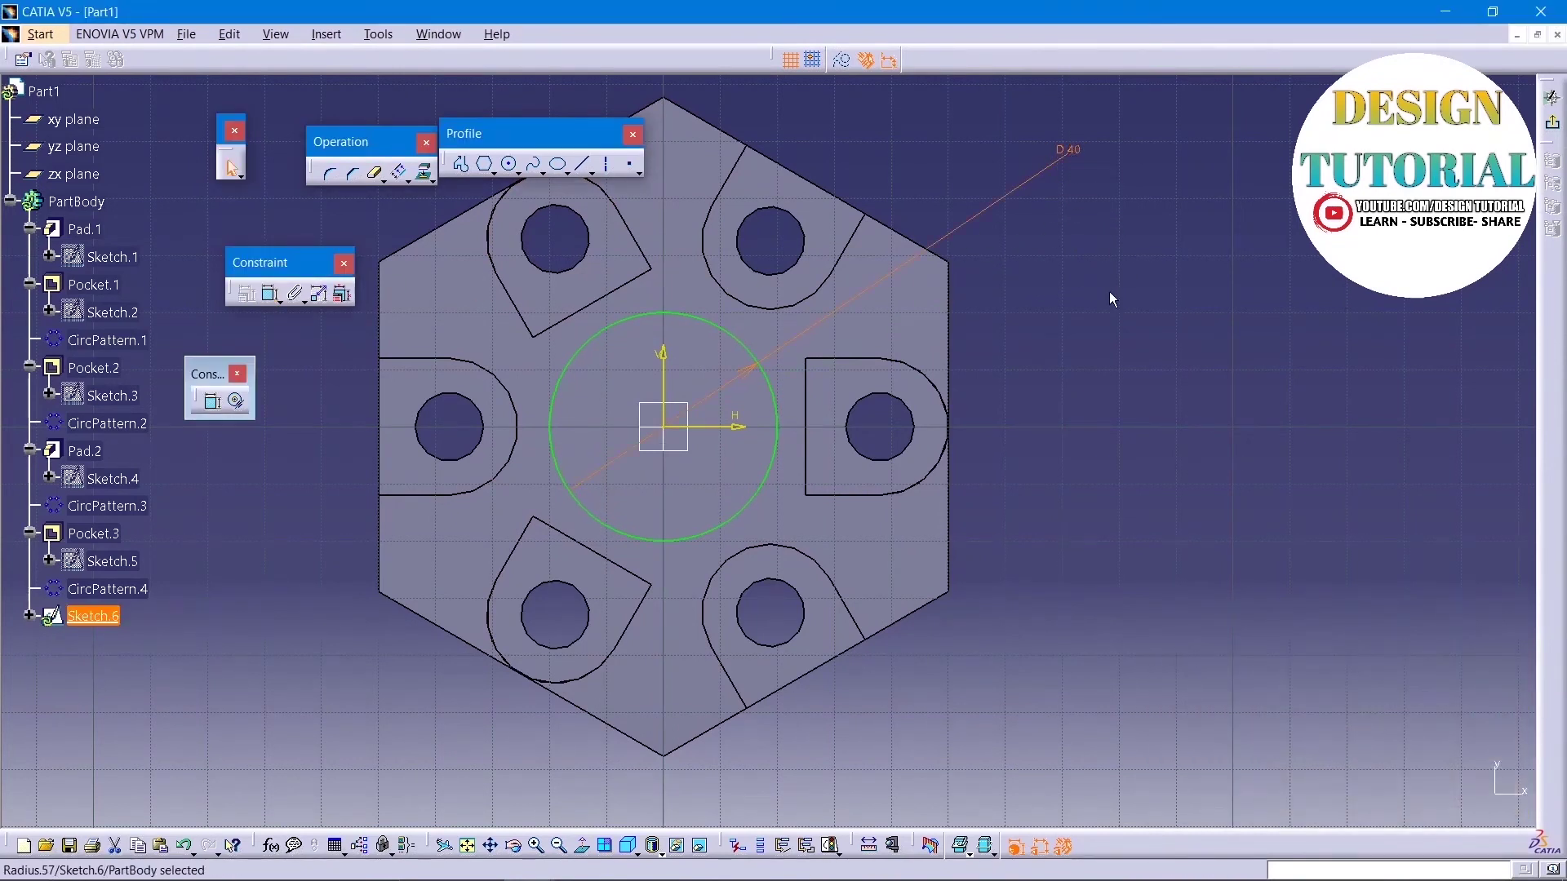
{"action": "left_click", "coordinate": [806, 441]}
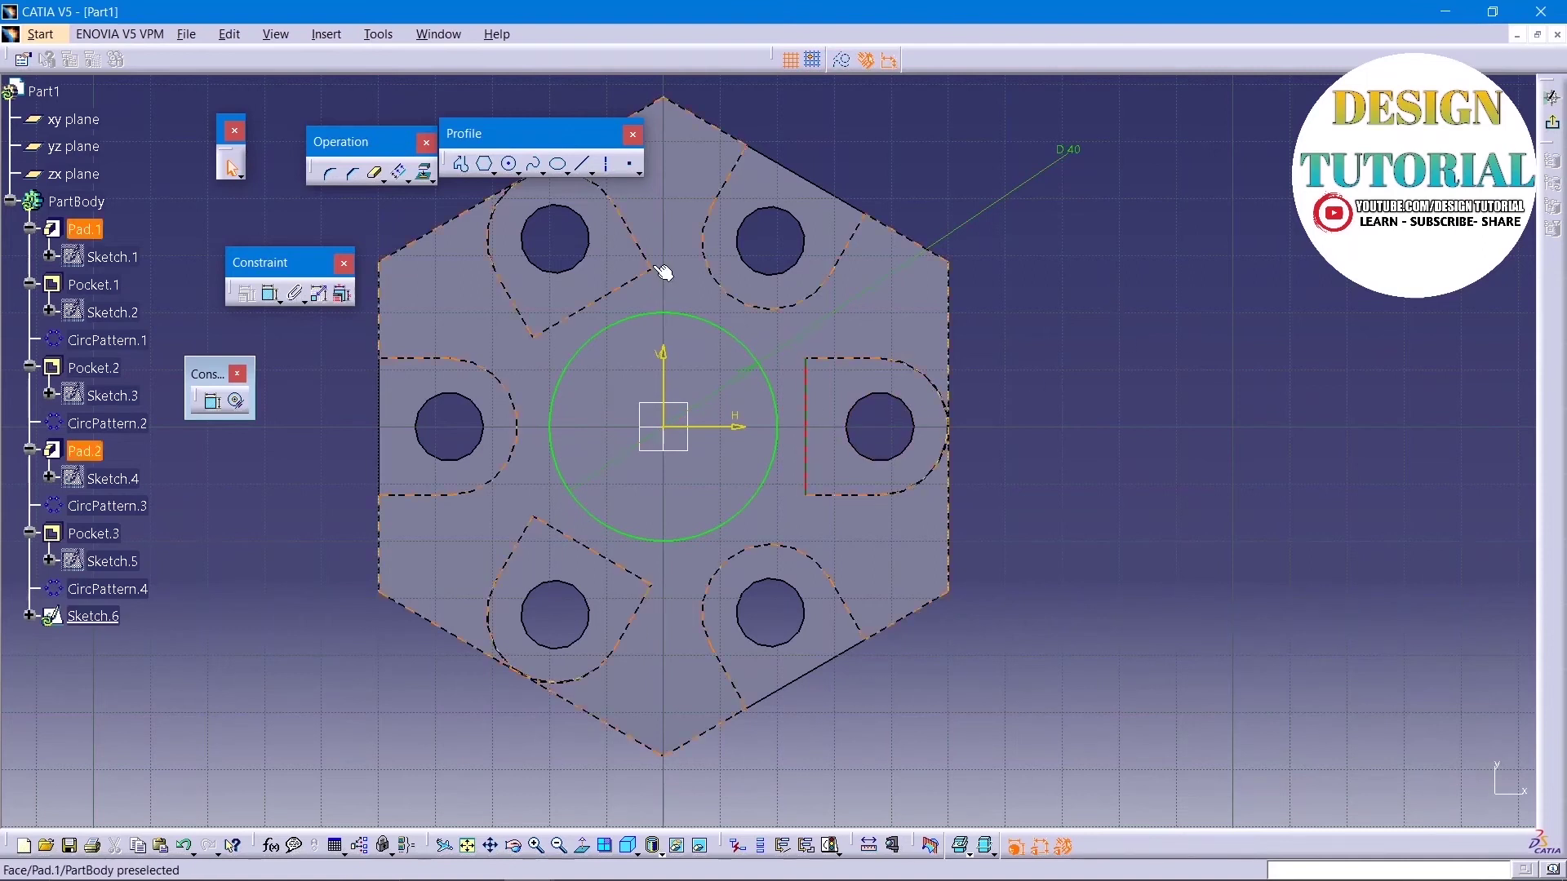
{"action": "left_click", "coordinate": [419, 181]}
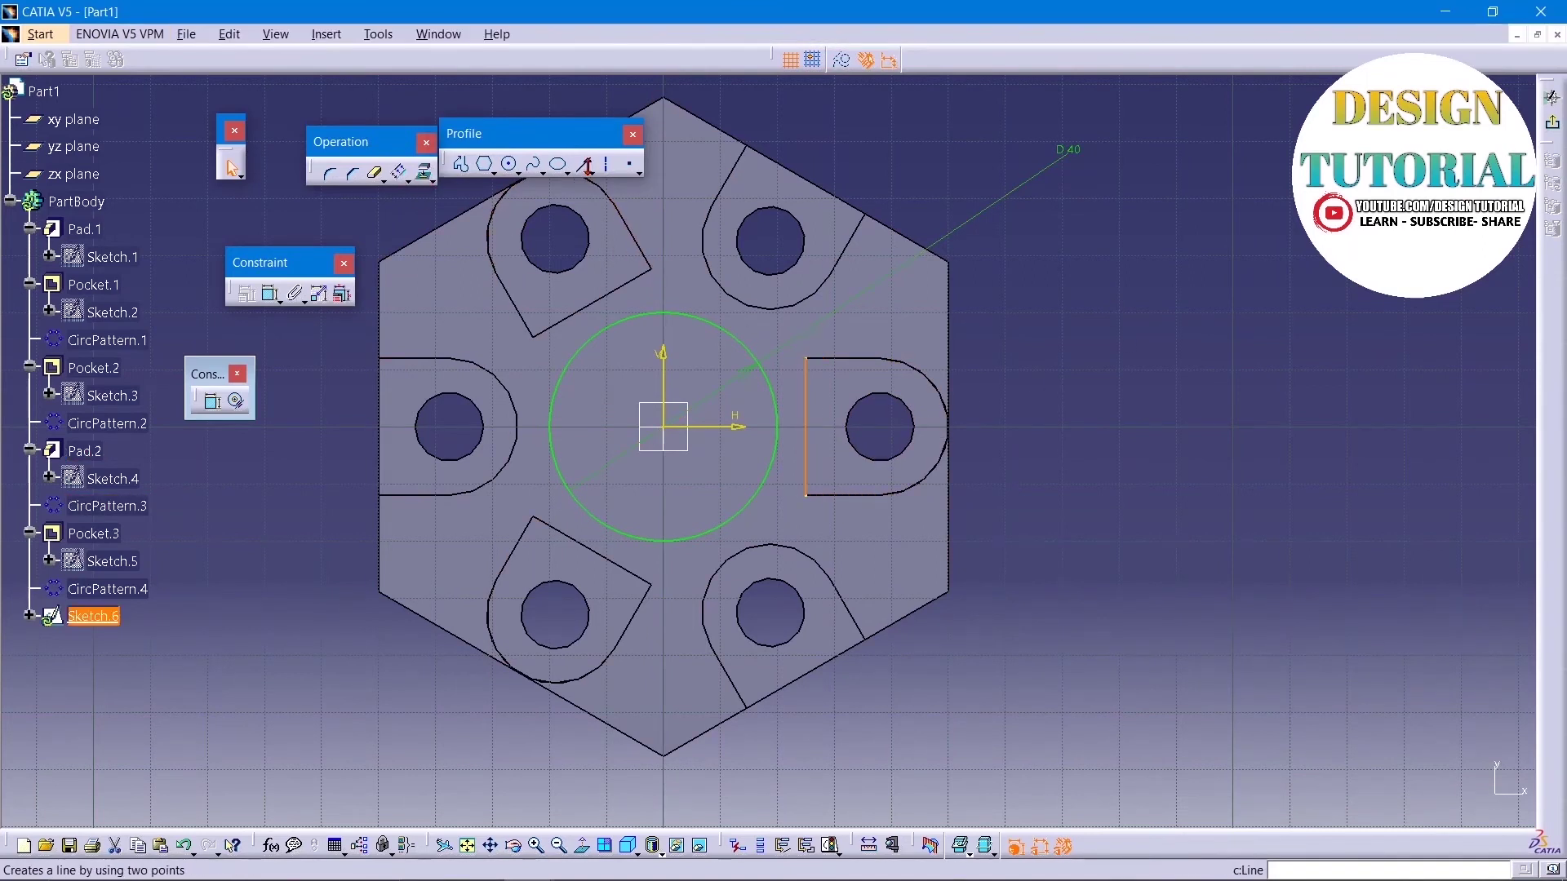
Step: Draw two horizontal lines from the right boss's projected edge ends to the circle
{"action": "left_click", "coordinate": [583, 164]}
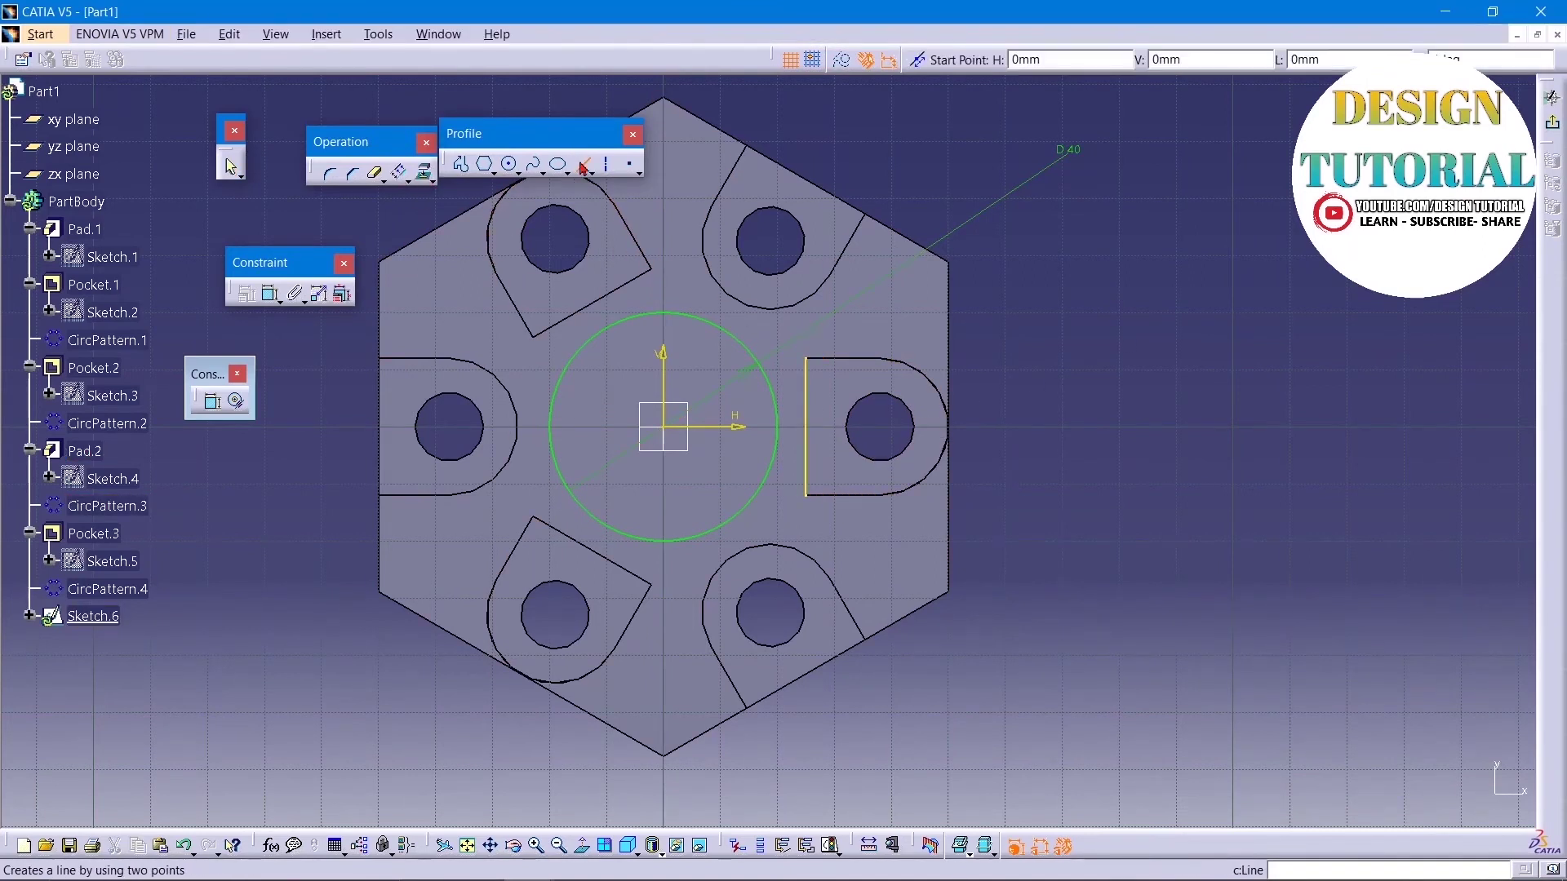
{"action": "left_click", "coordinate": [814, 365]}
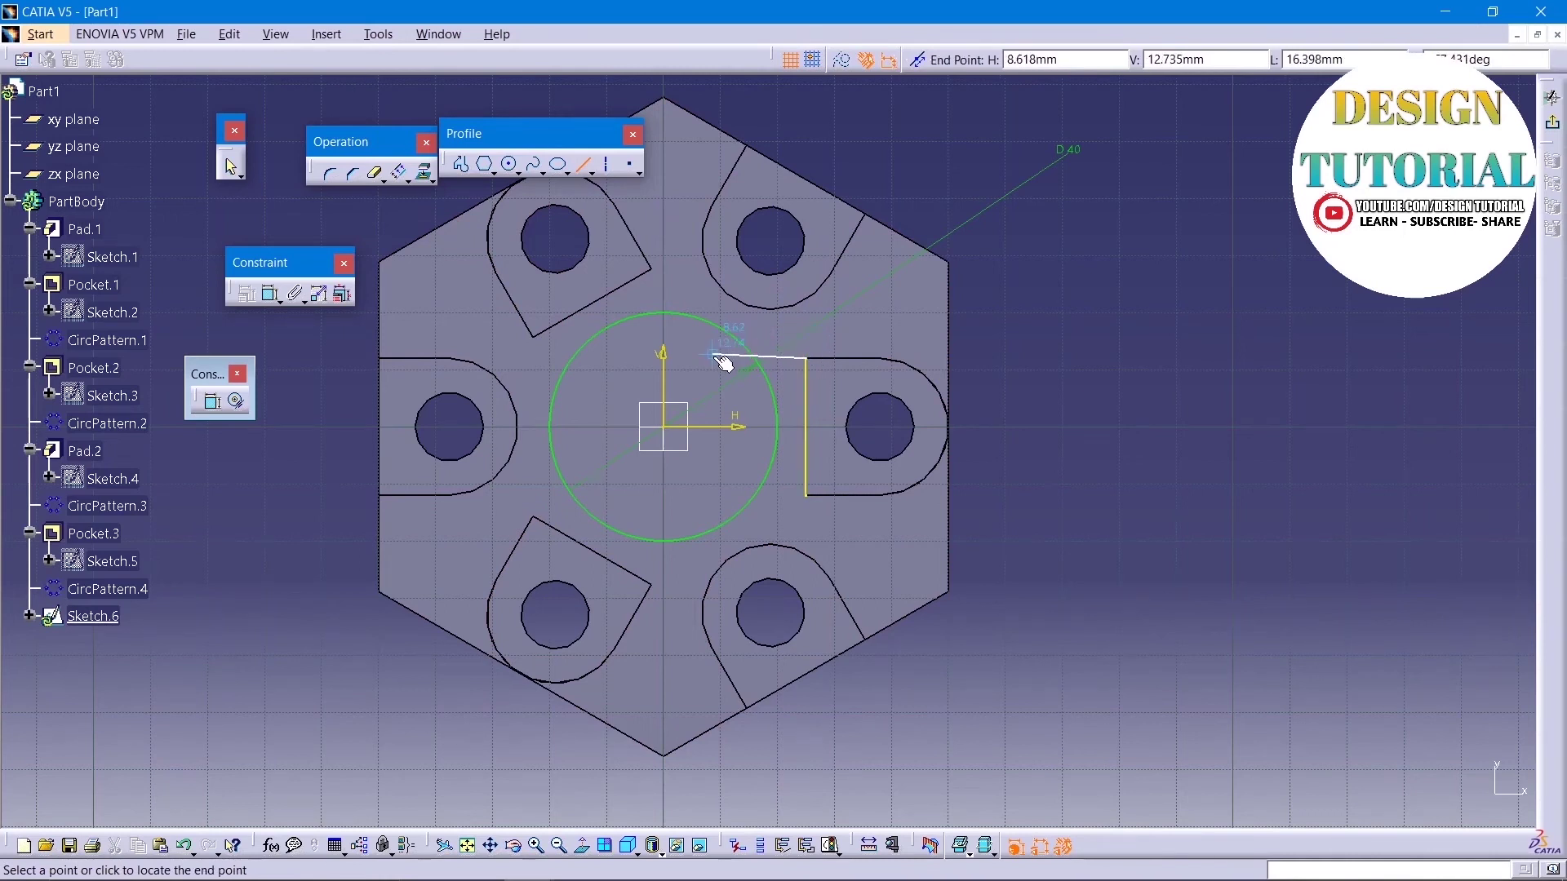
{"action": "left_click", "coordinate": [718, 357]}
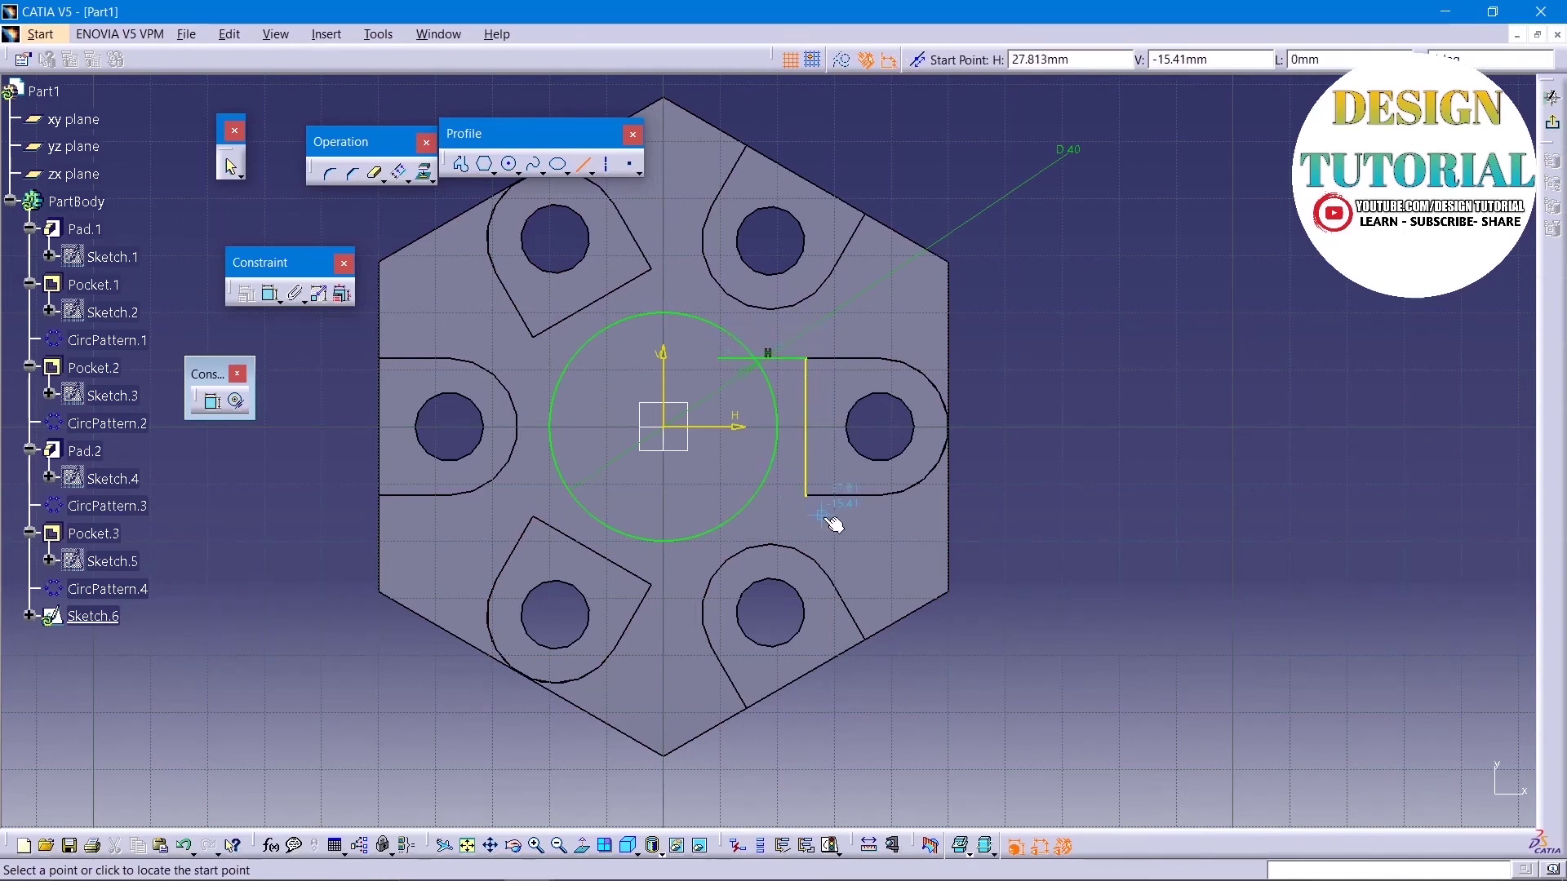
{"action": "left_click", "coordinate": [807, 495]}
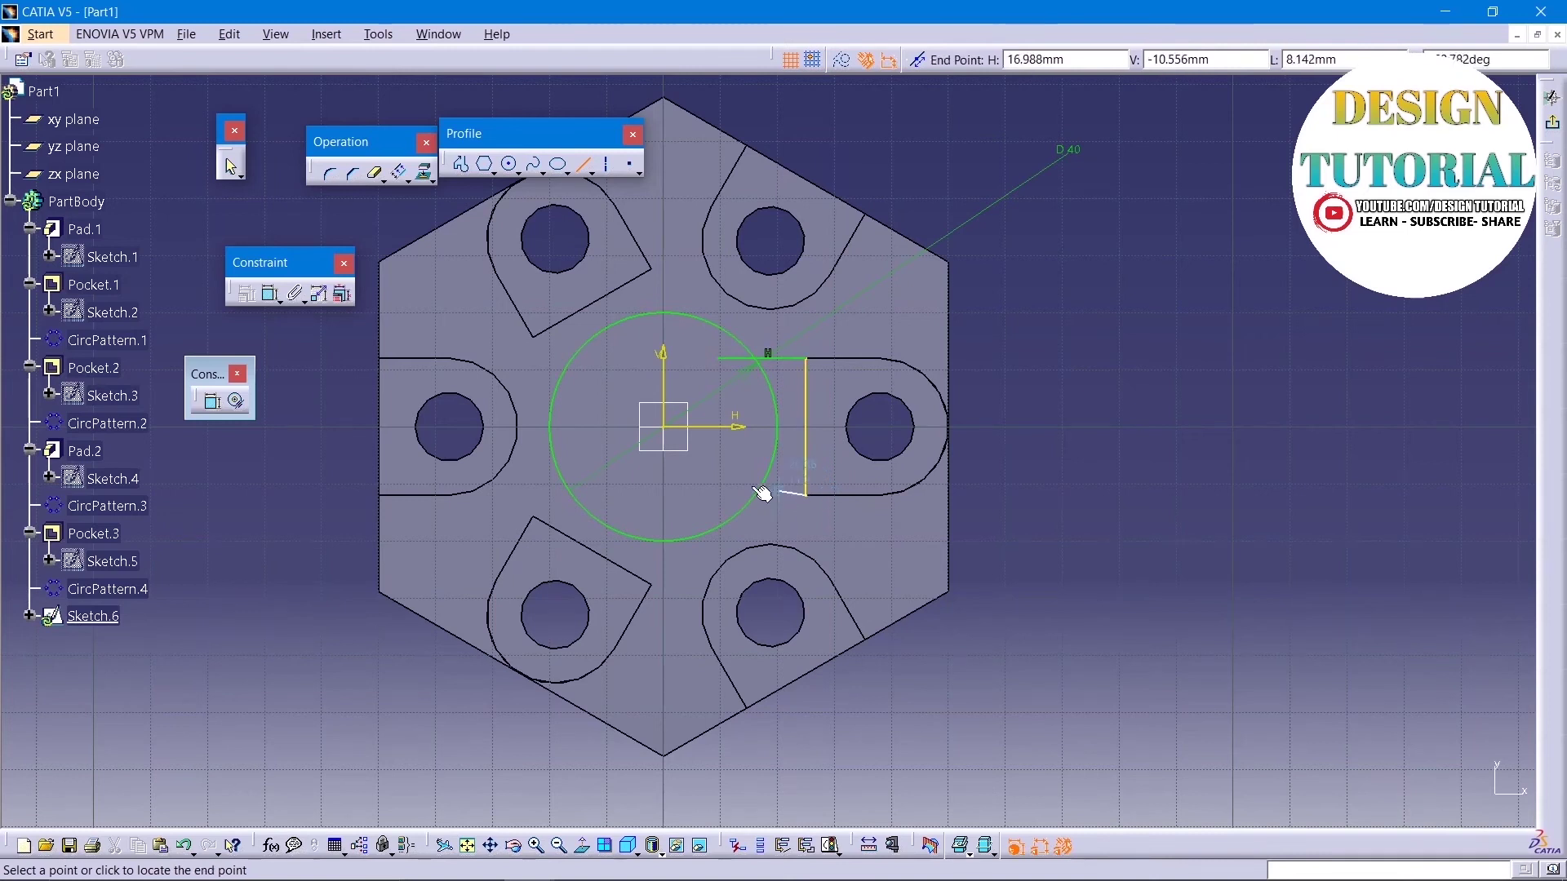
{"action": "left_click", "coordinate": [699, 494]}
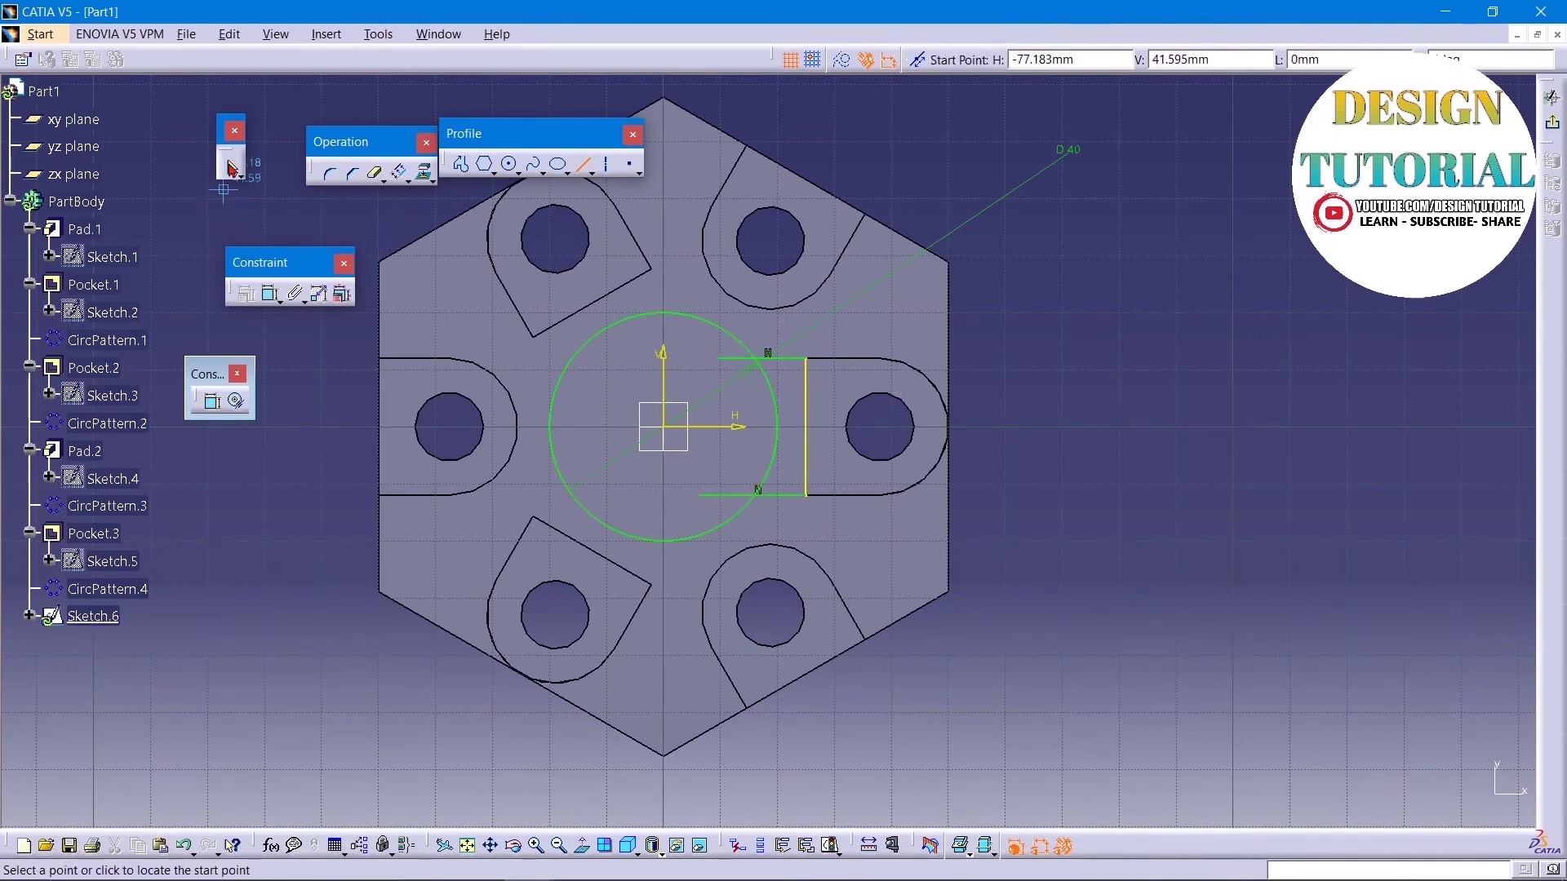
Step: Project the lower-left boss's inner edge and draw lines from both its ends to the circle
{"action": "left_click", "coordinate": [424, 171]}
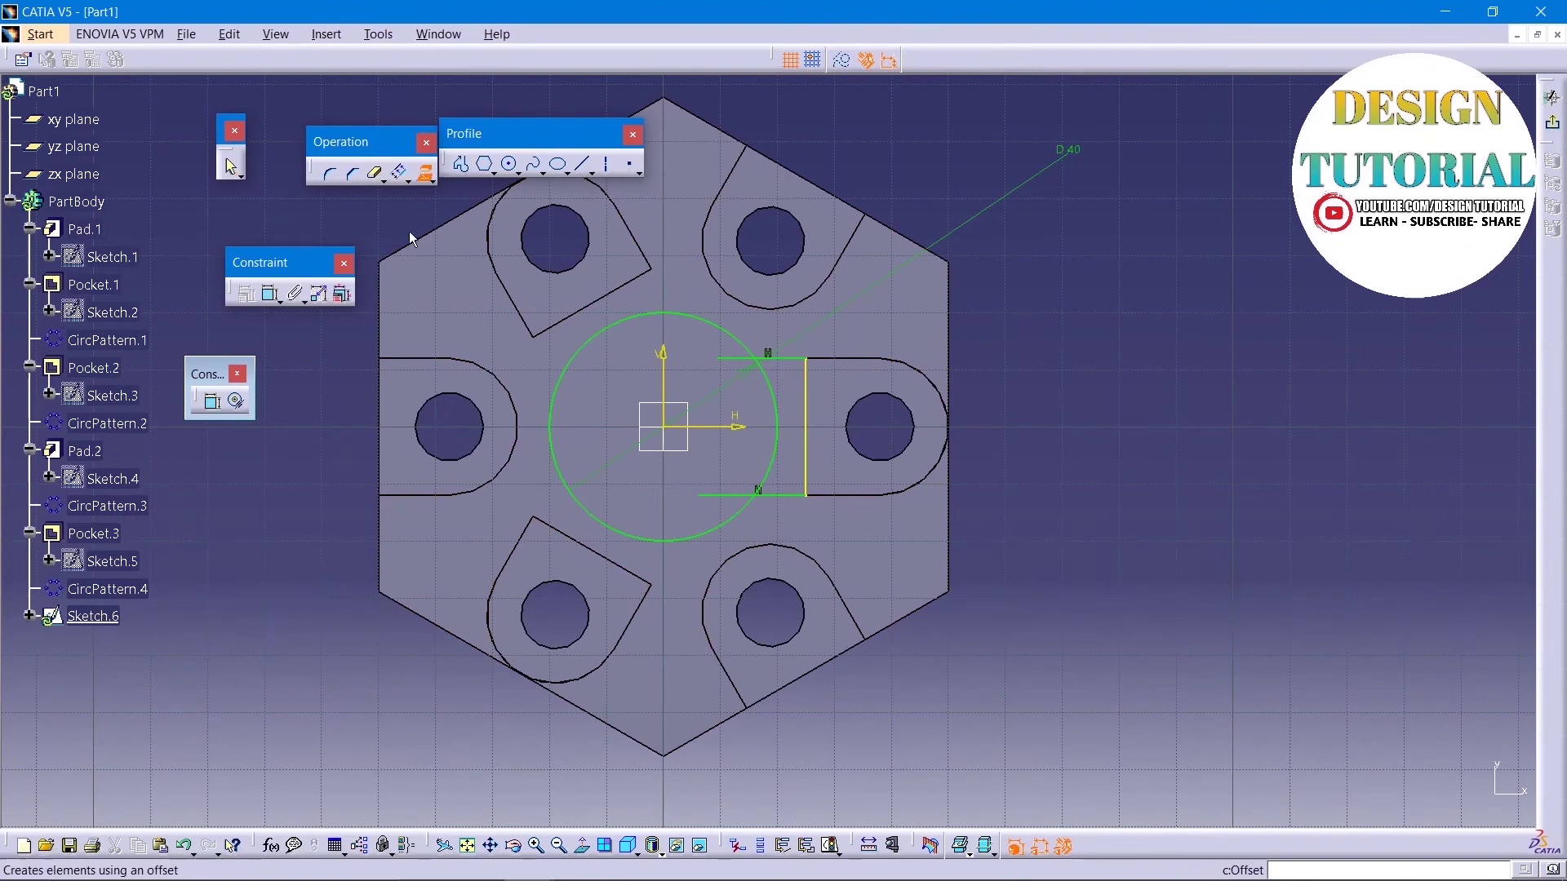
{"action": "left_click", "coordinate": [563, 513]}
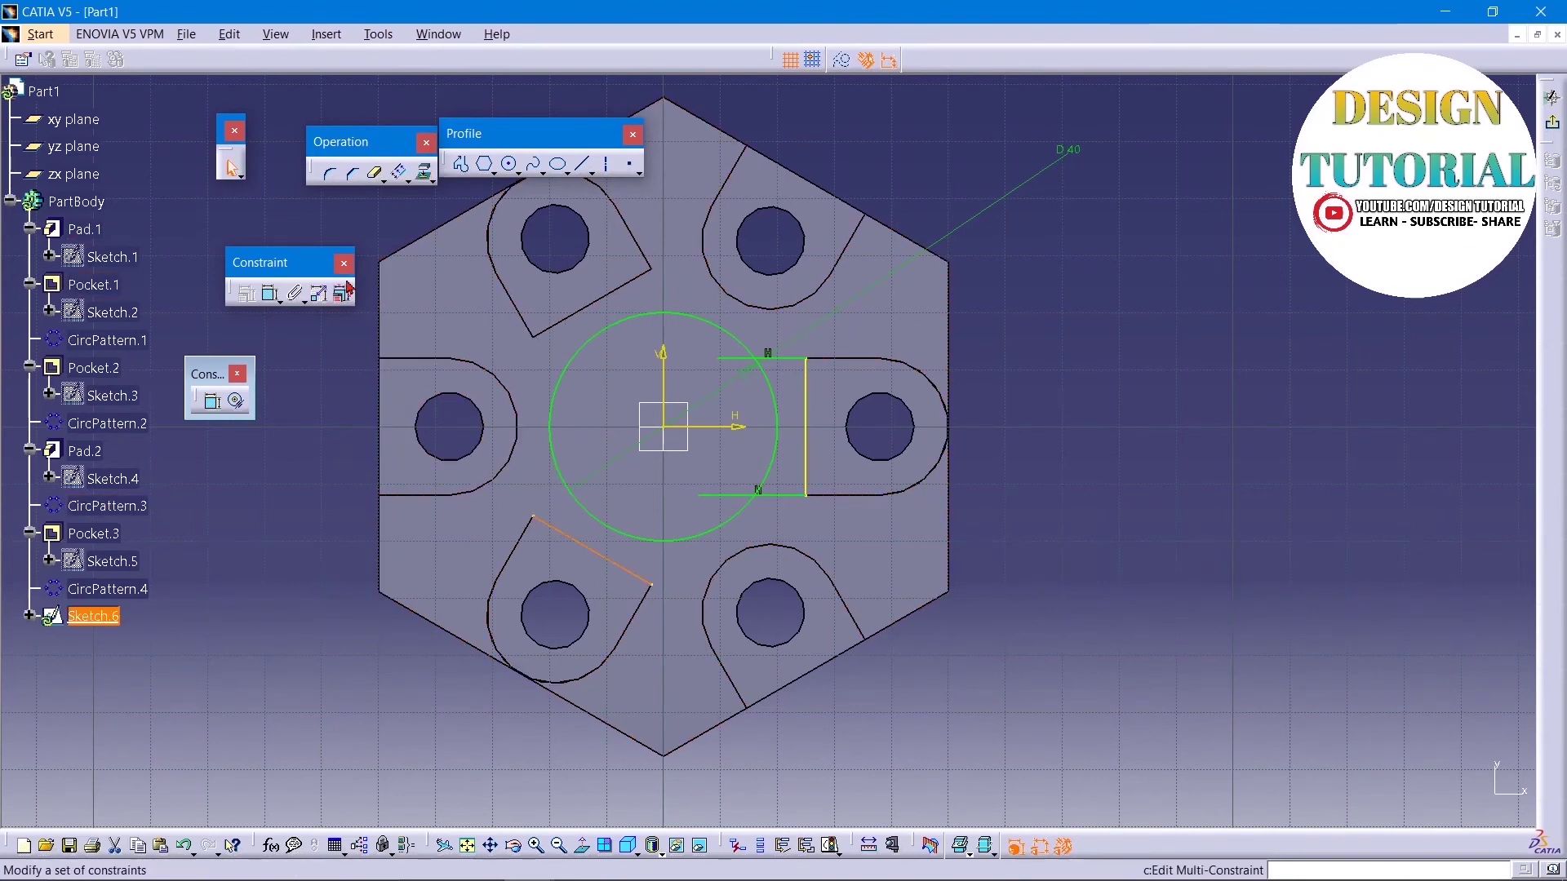
{"action": "left_click", "coordinate": [582, 163]}
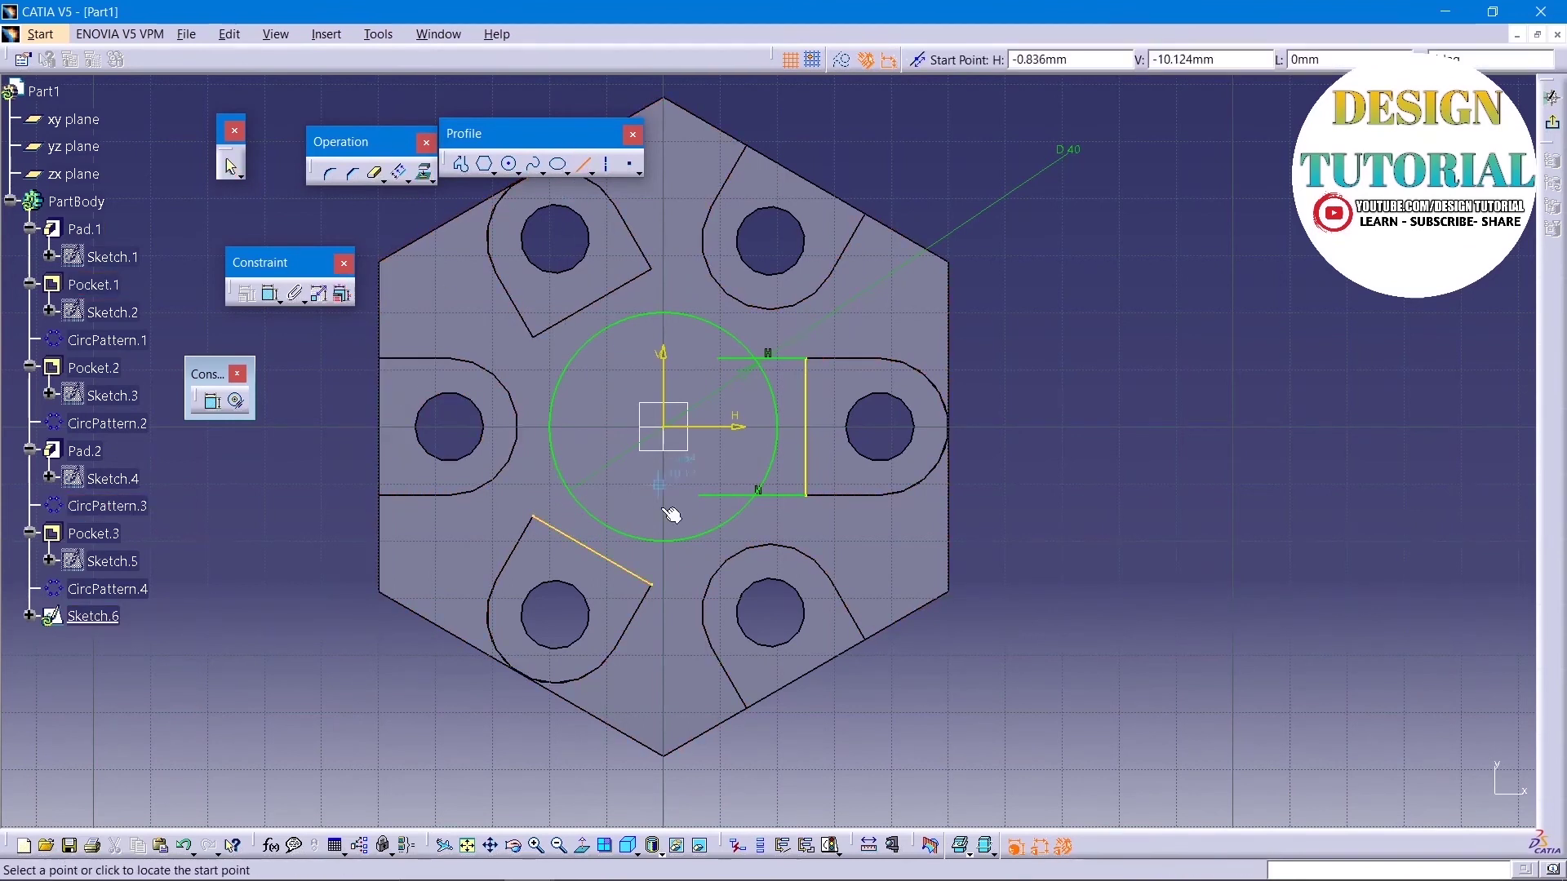
{"action": "left_click", "coordinate": [652, 584]}
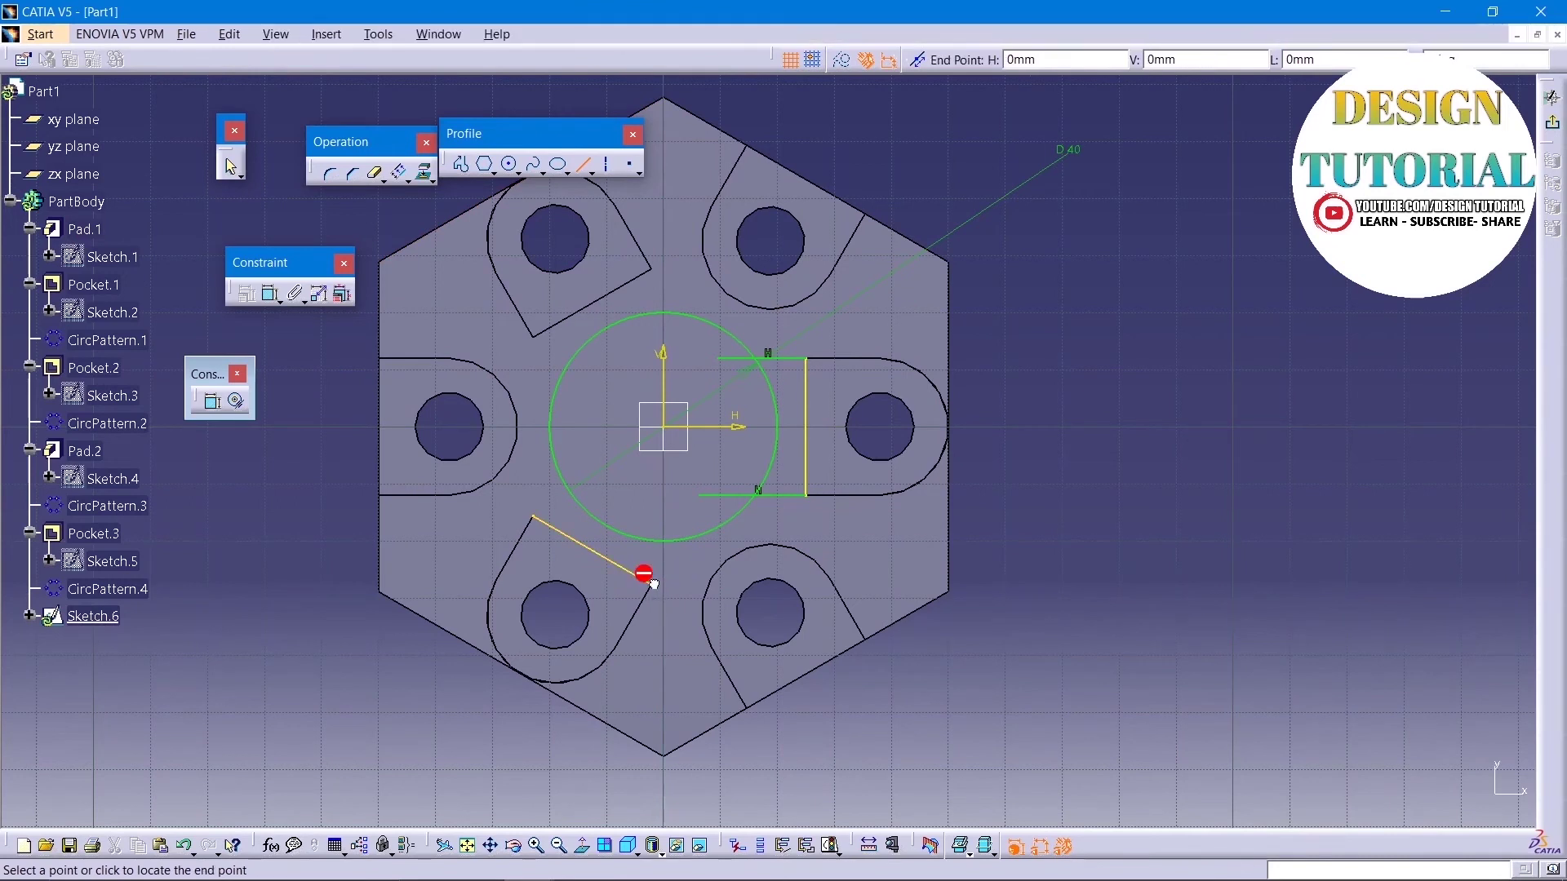
{"action": "left_click", "coordinate": [684, 529]}
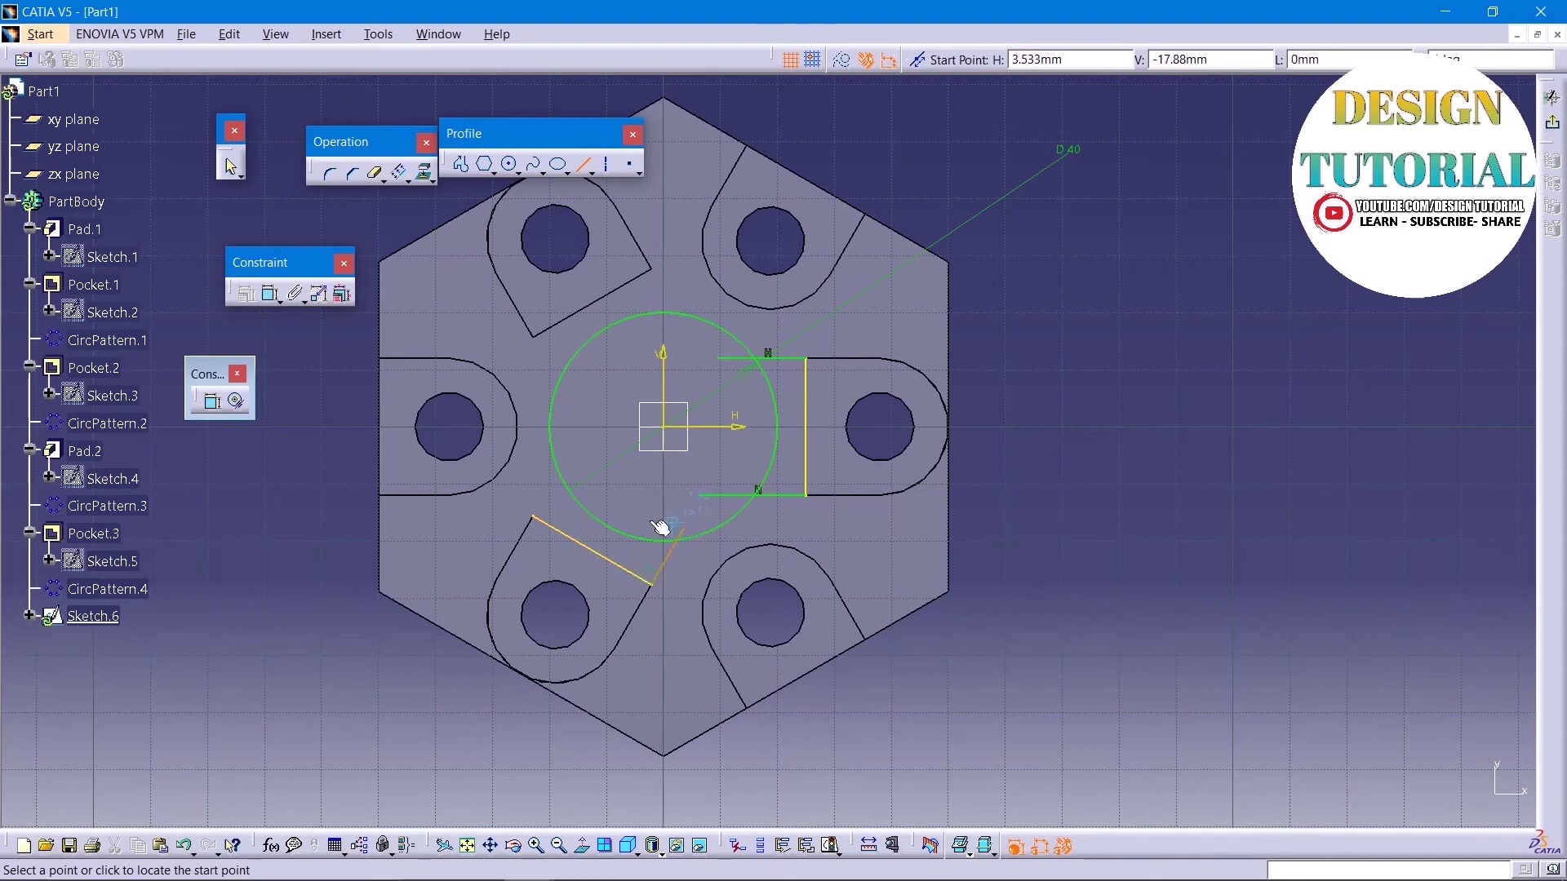
{"action": "left_click", "coordinate": [532, 516]}
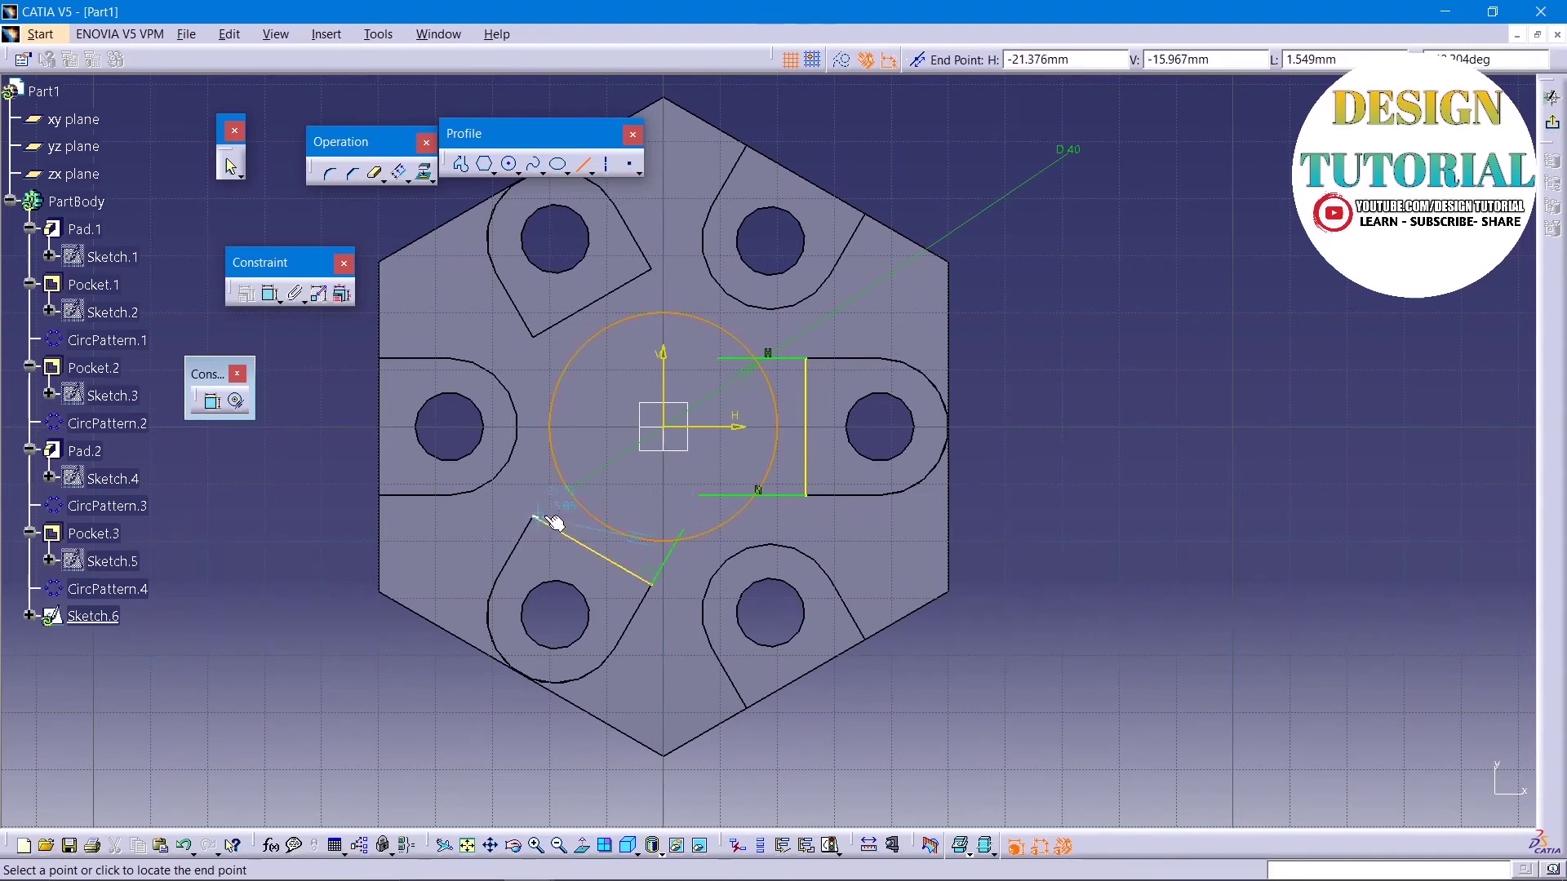
{"action": "left_click", "coordinate": [567, 461]}
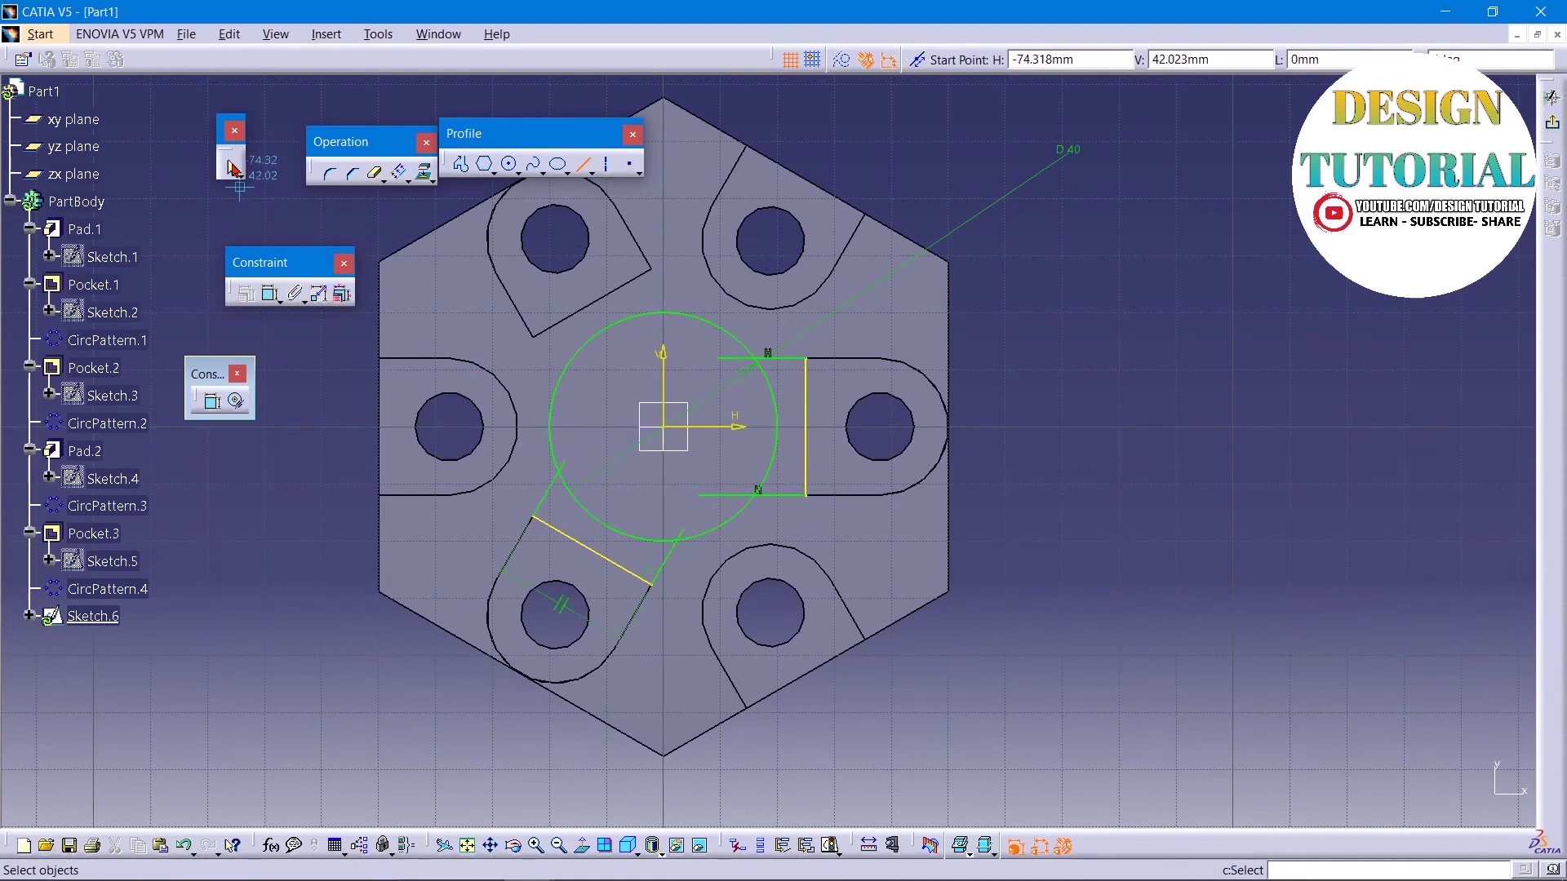
Step: Draw two lines from the upper-left projected edge's ends to the central circle
{"action": "left_click", "coordinate": [232, 167]}
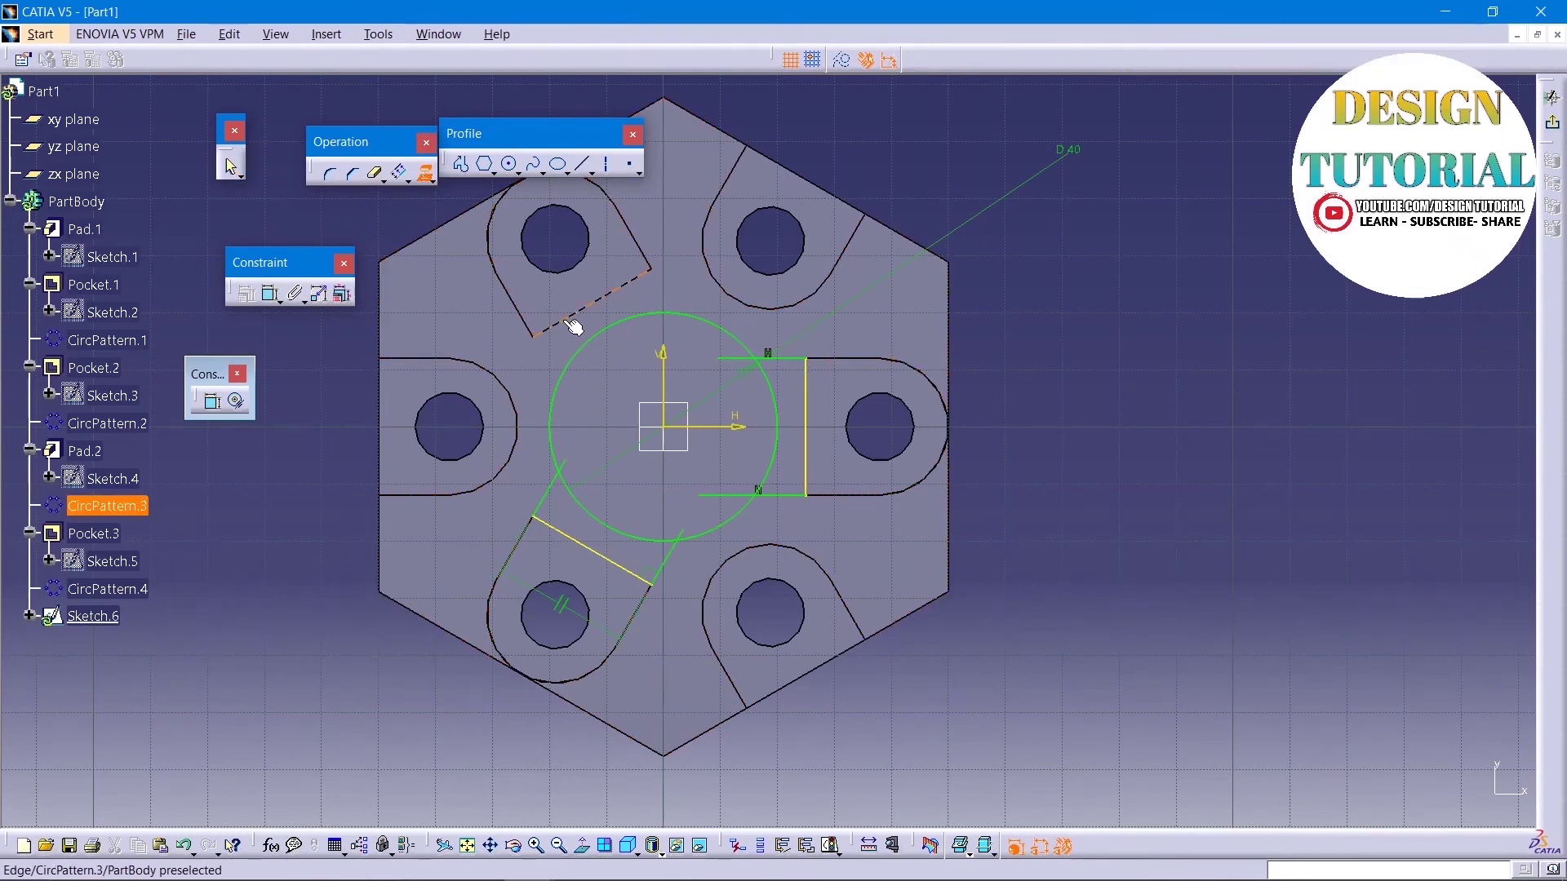
{"action": "left_click", "coordinate": [585, 166]}
{"action": "left_click", "coordinate": [650, 268]}
{"action": "left_click", "coordinate": [685, 326]}
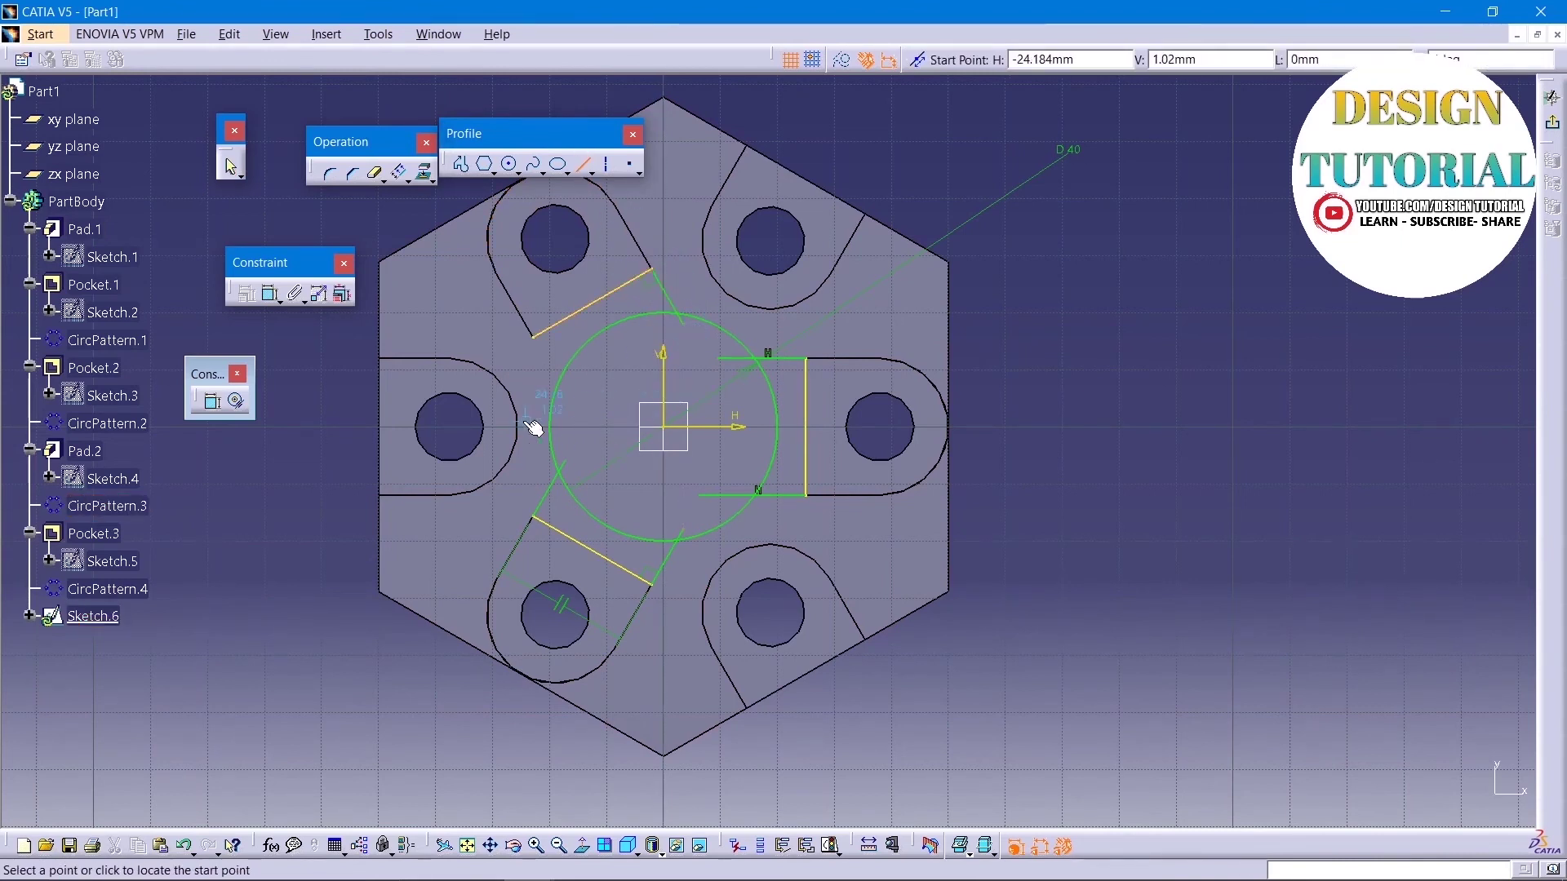
{"action": "left_click", "coordinate": [532, 341]}
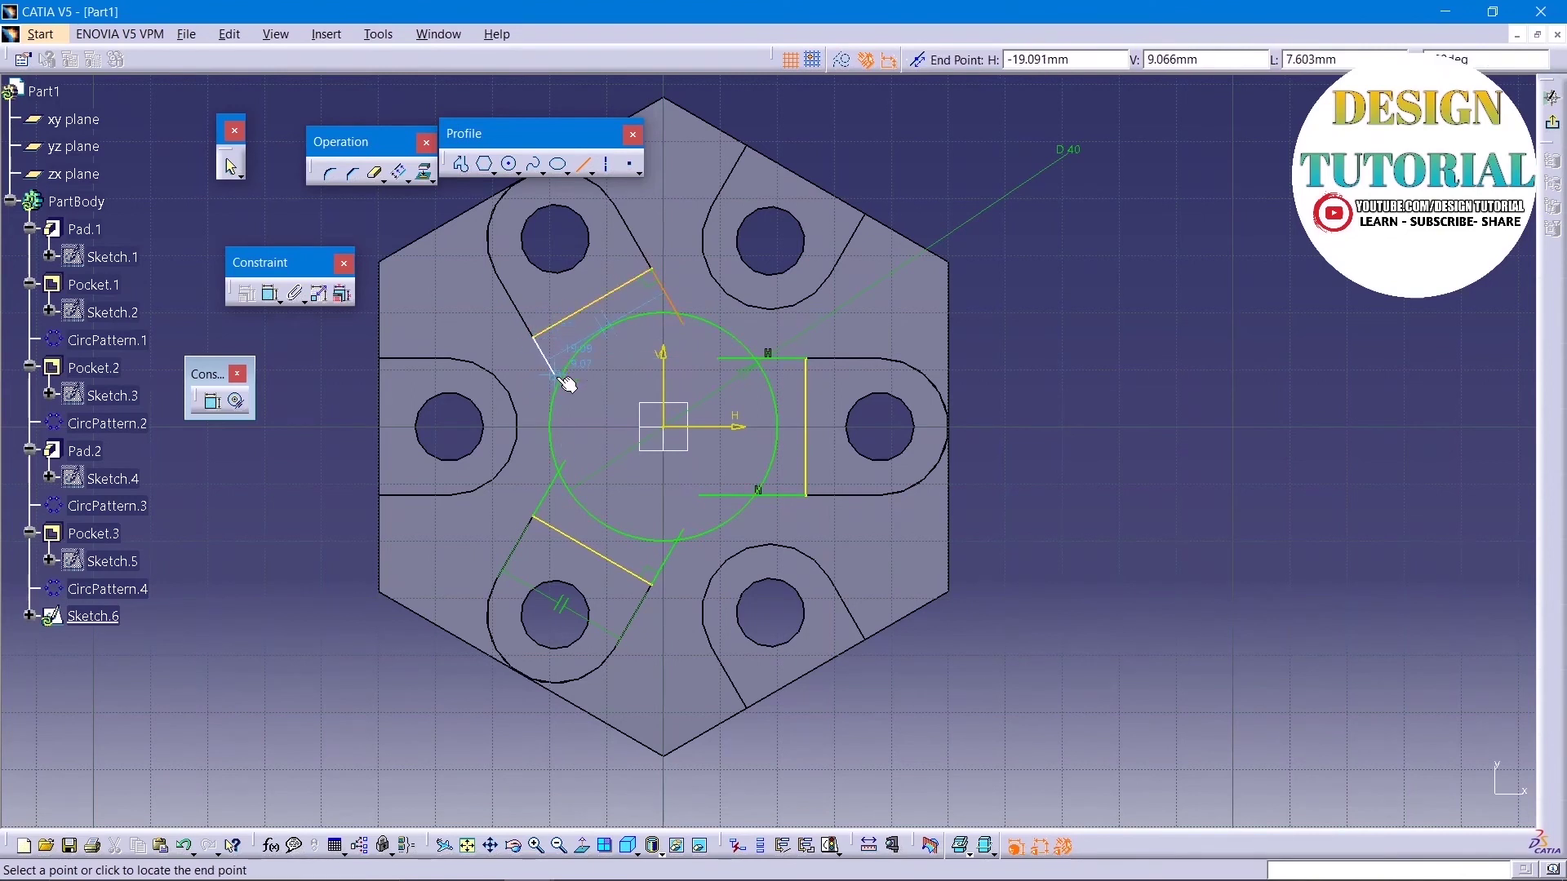
{"action": "left_click", "coordinate": [575, 405]}
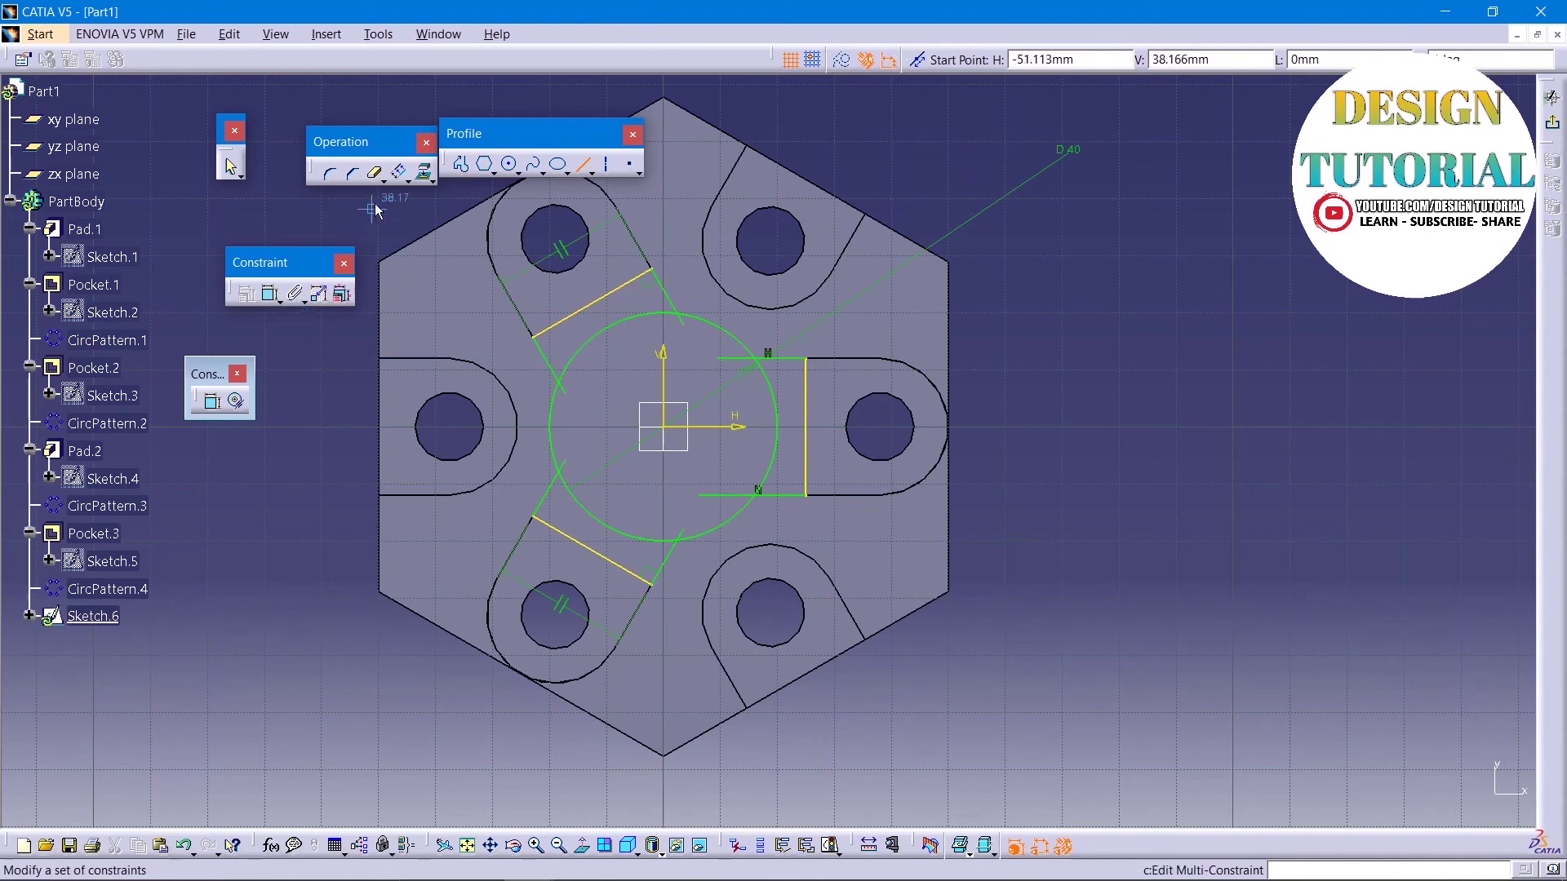
{"action": "left_click", "coordinate": [375, 172]}
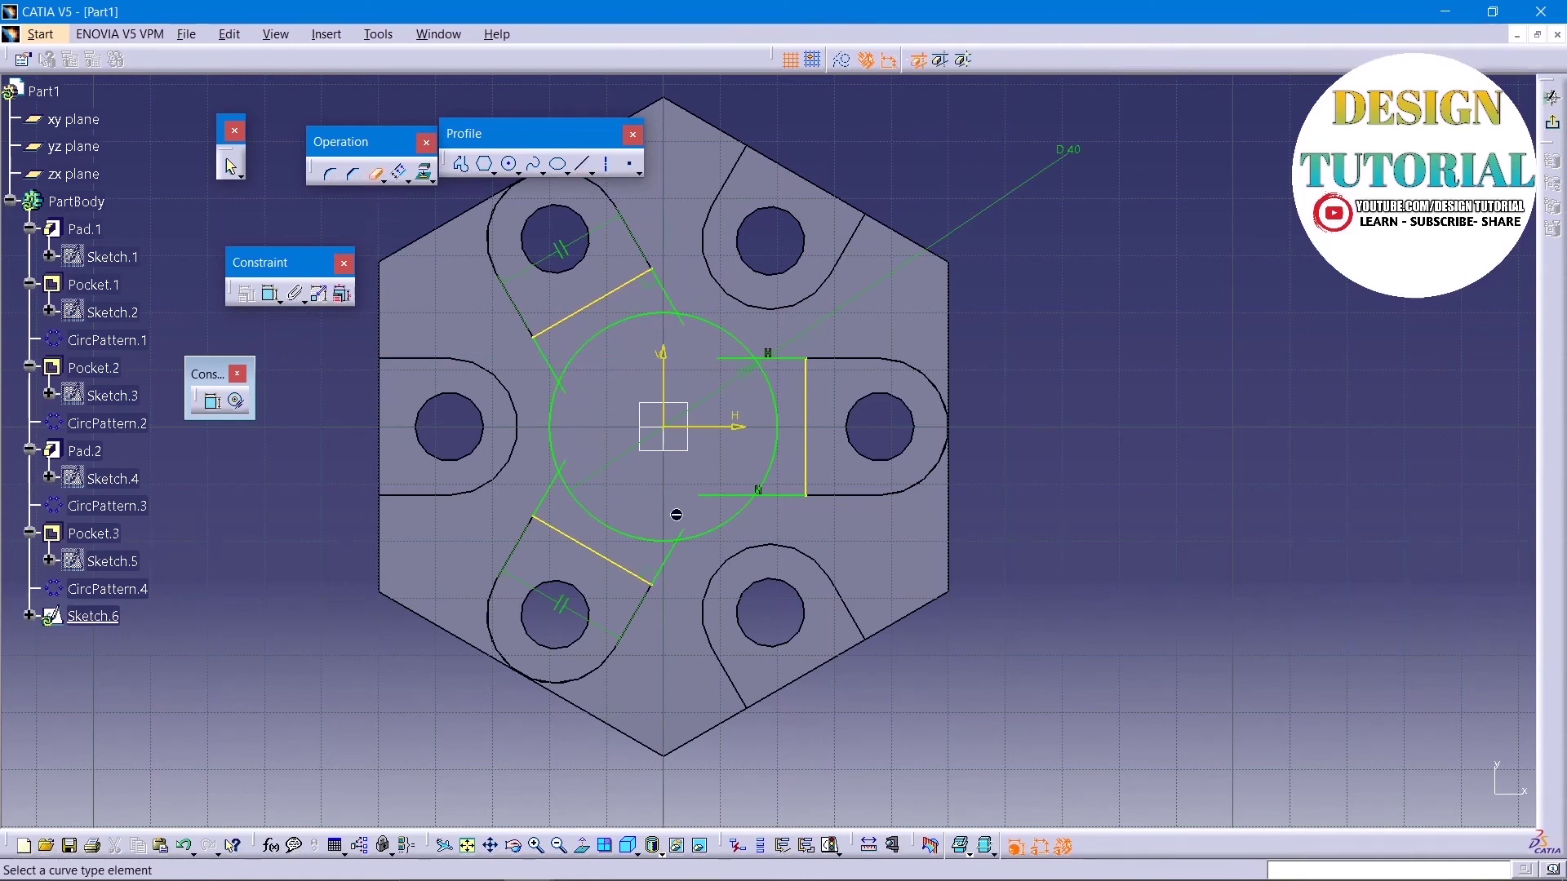
{"action": "mouse_move", "coordinate": [682, 501]}
{"action": "middle_mouse_down"}
{"action": "mouse_move", "coordinate": [688, 452]}
{"action": "mouse_move", "coordinate": [815, 462]}
{"action": "middle_mouse_up"}
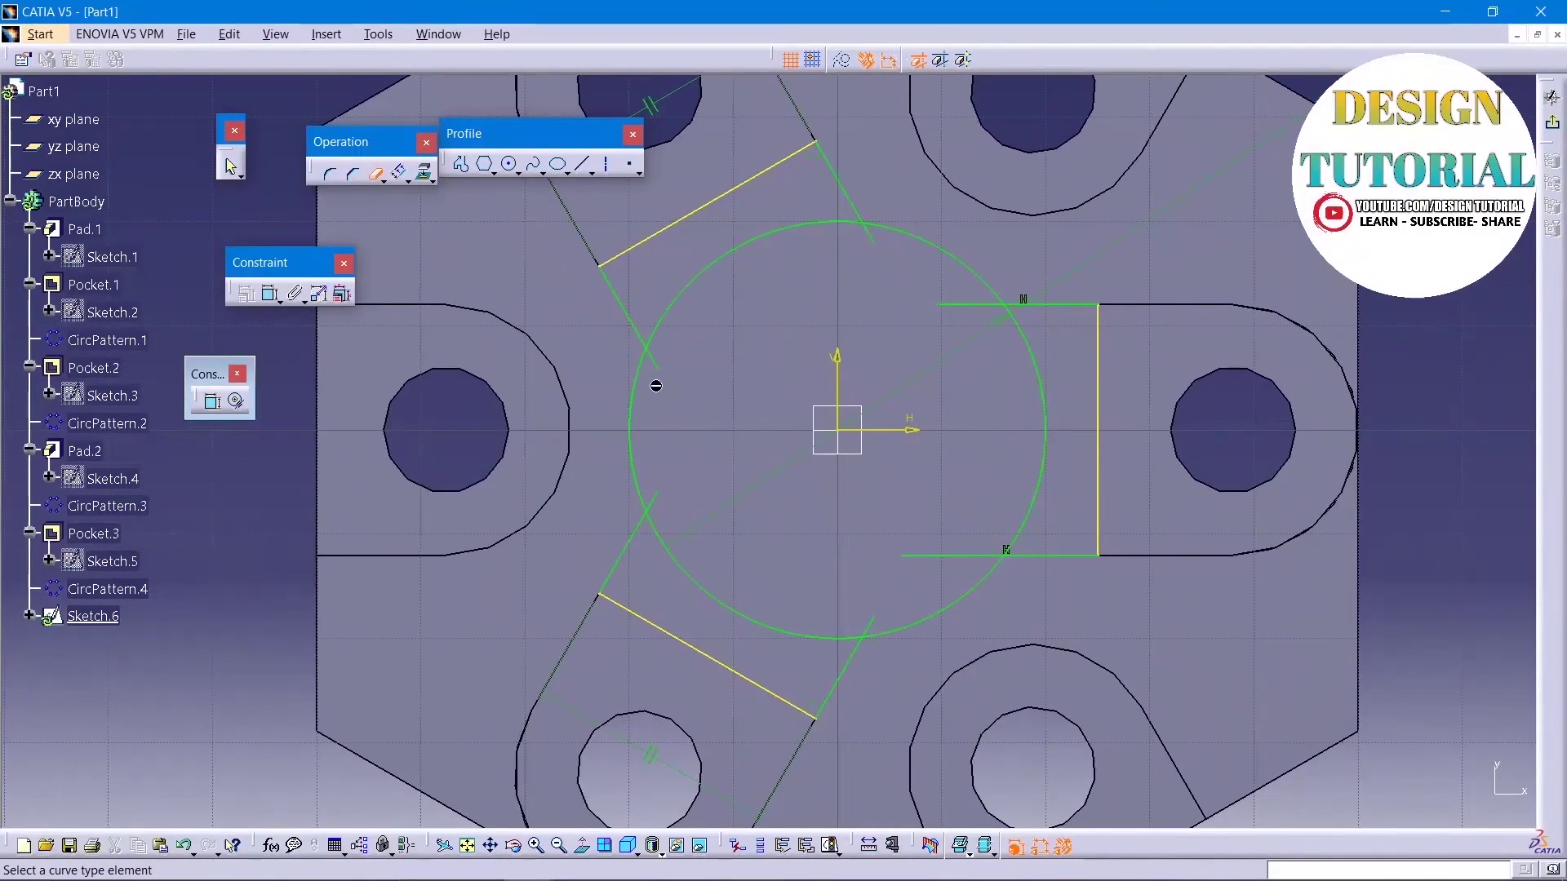
Step: Trim the circle's upper-left, lower-left and right arcs plus both inner horizontal lines, then exit the sketch
{"action": "left_click", "coordinate": [652, 351]}
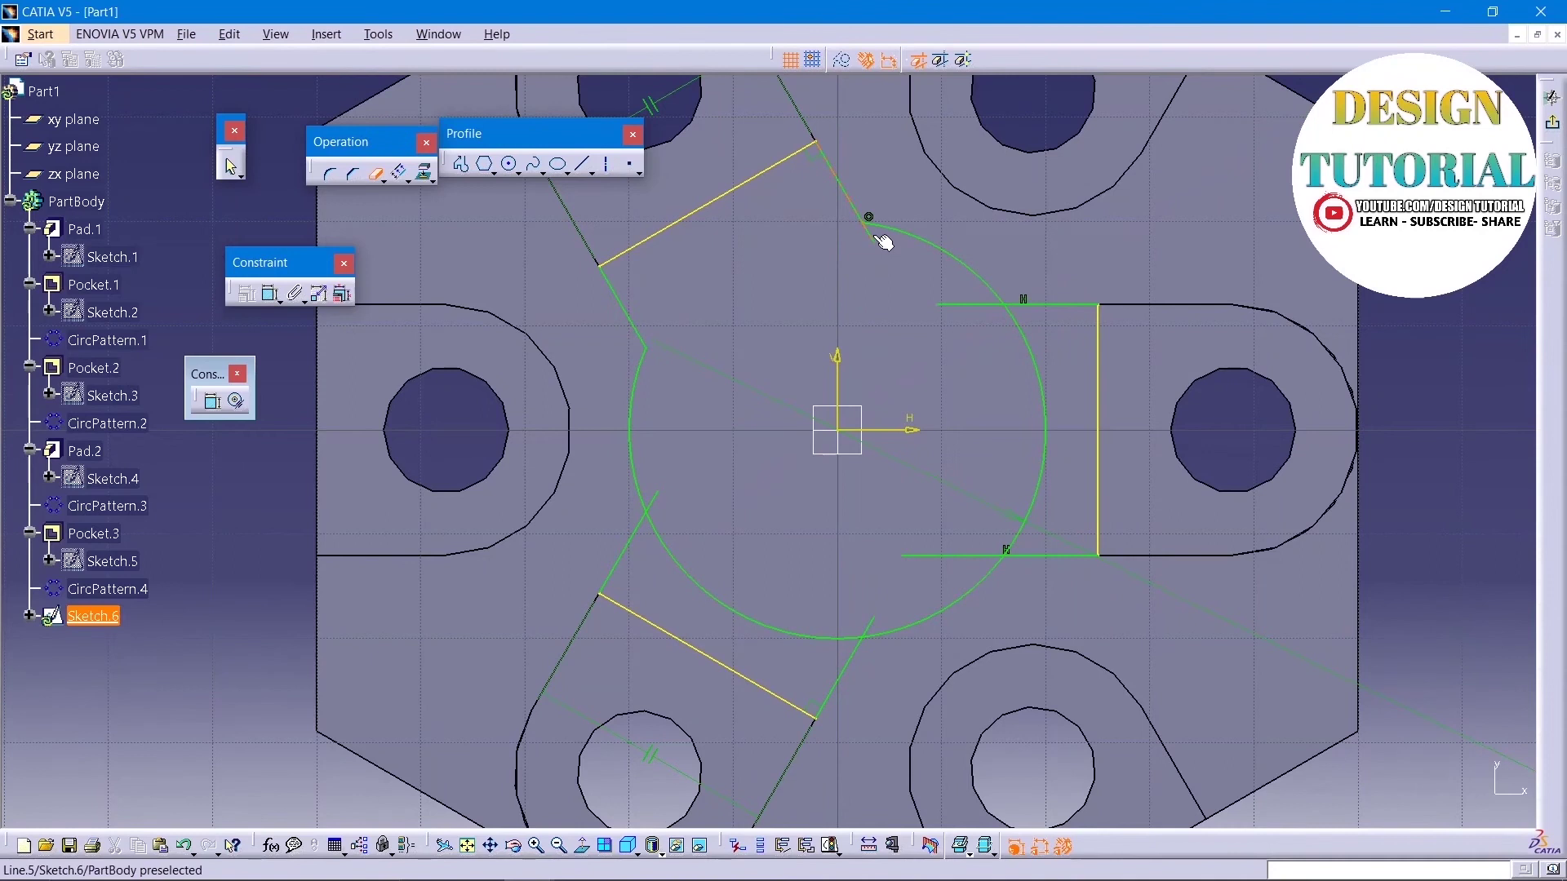
{"action": "left_click", "coordinate": [962, 304]}
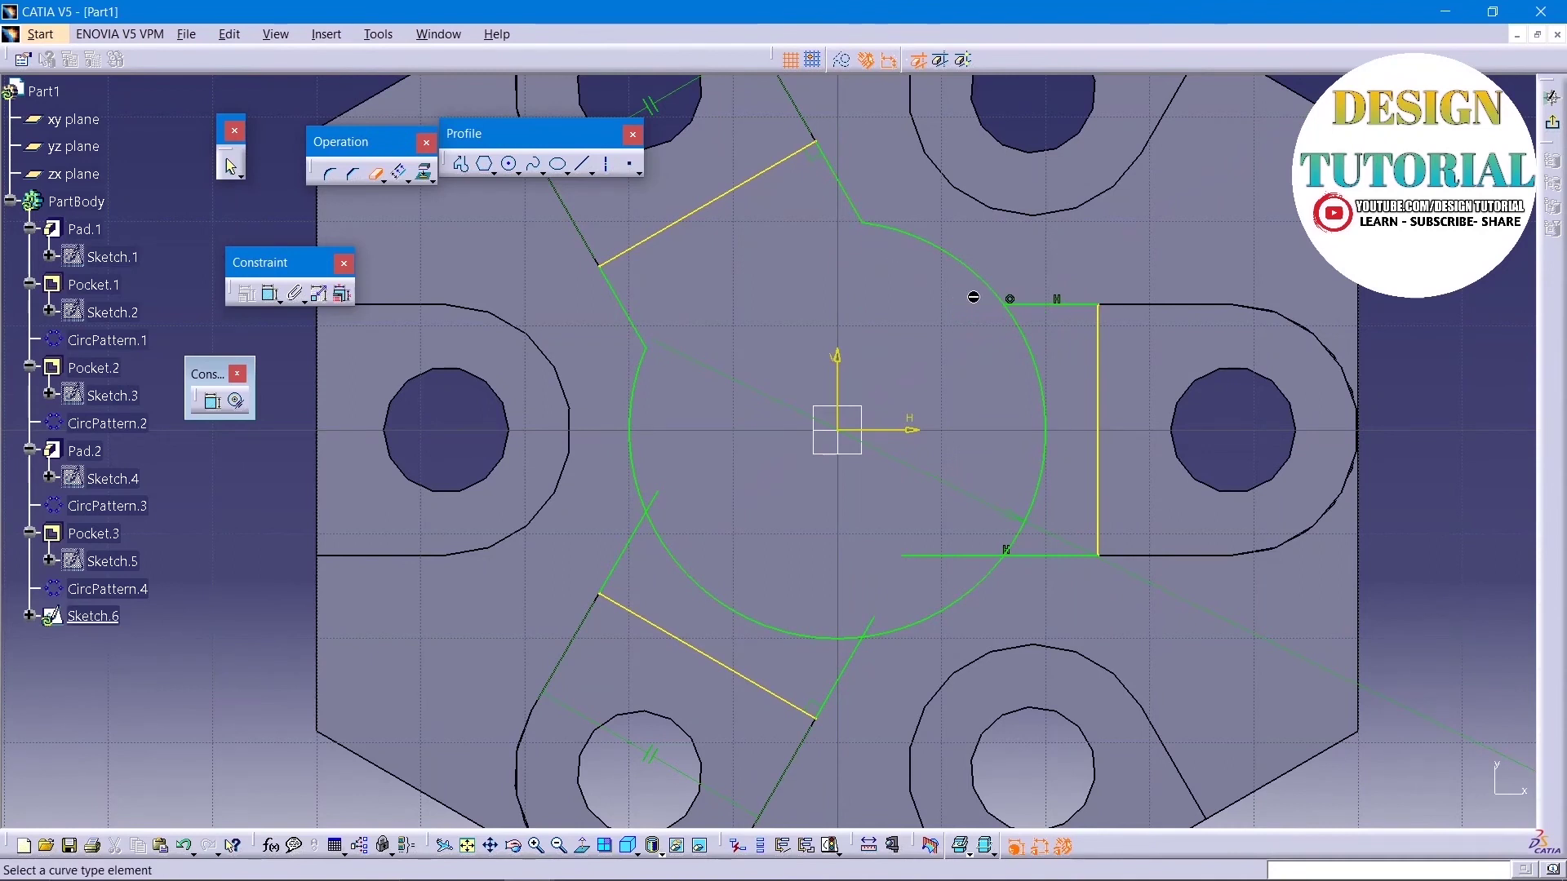
{"action": "left_click", "coordinate": [951, 555]}
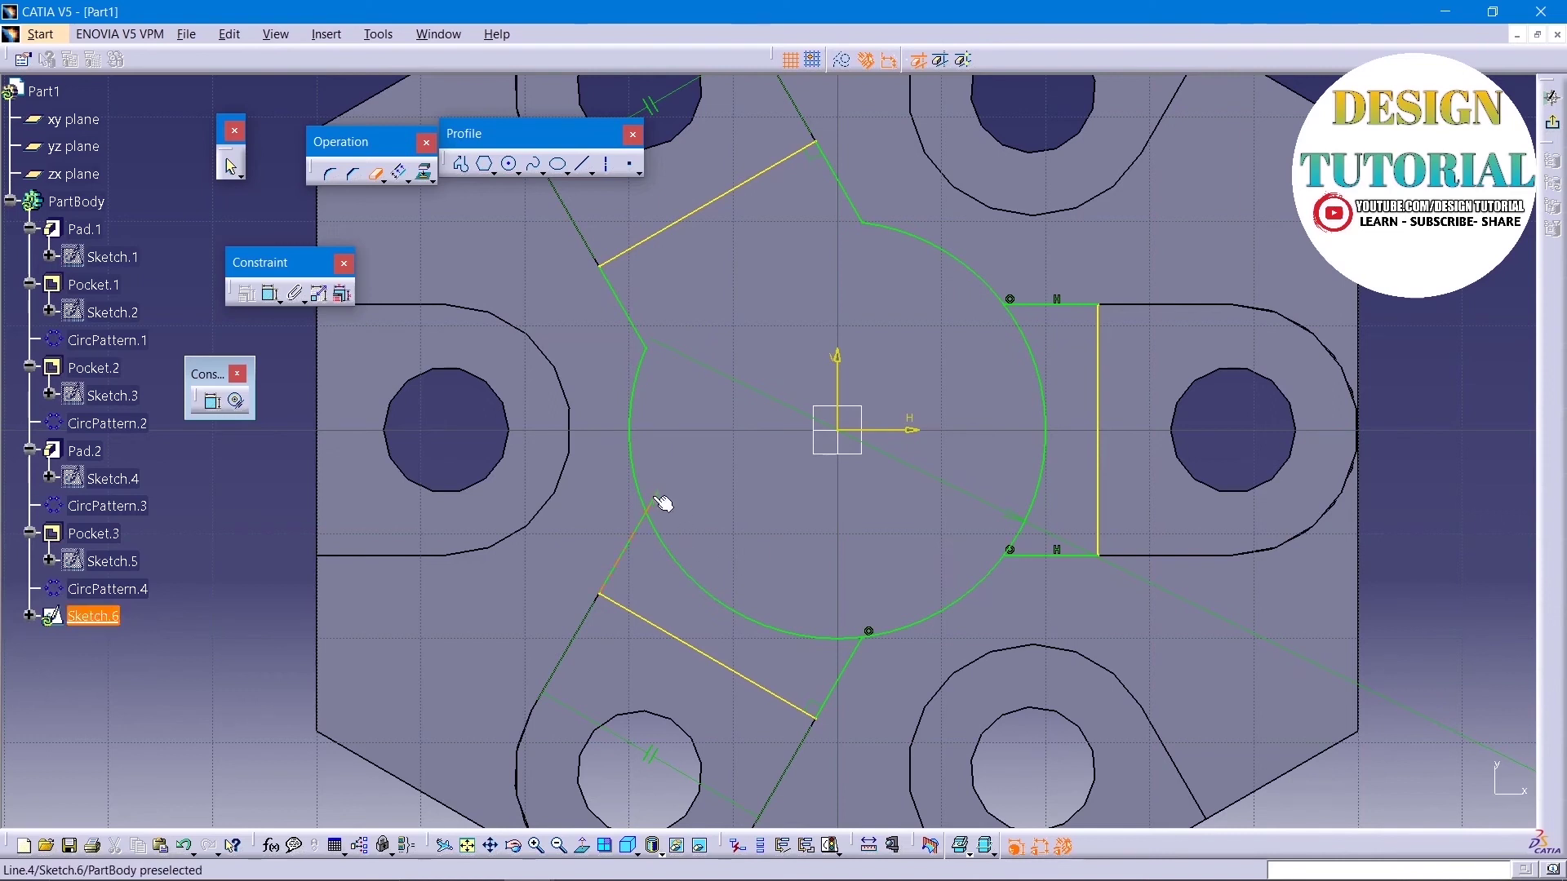
{"action": "left_click", "coordinate": [702, 588]}
{"action": "left_click", "coordinate": [1051, 457]}
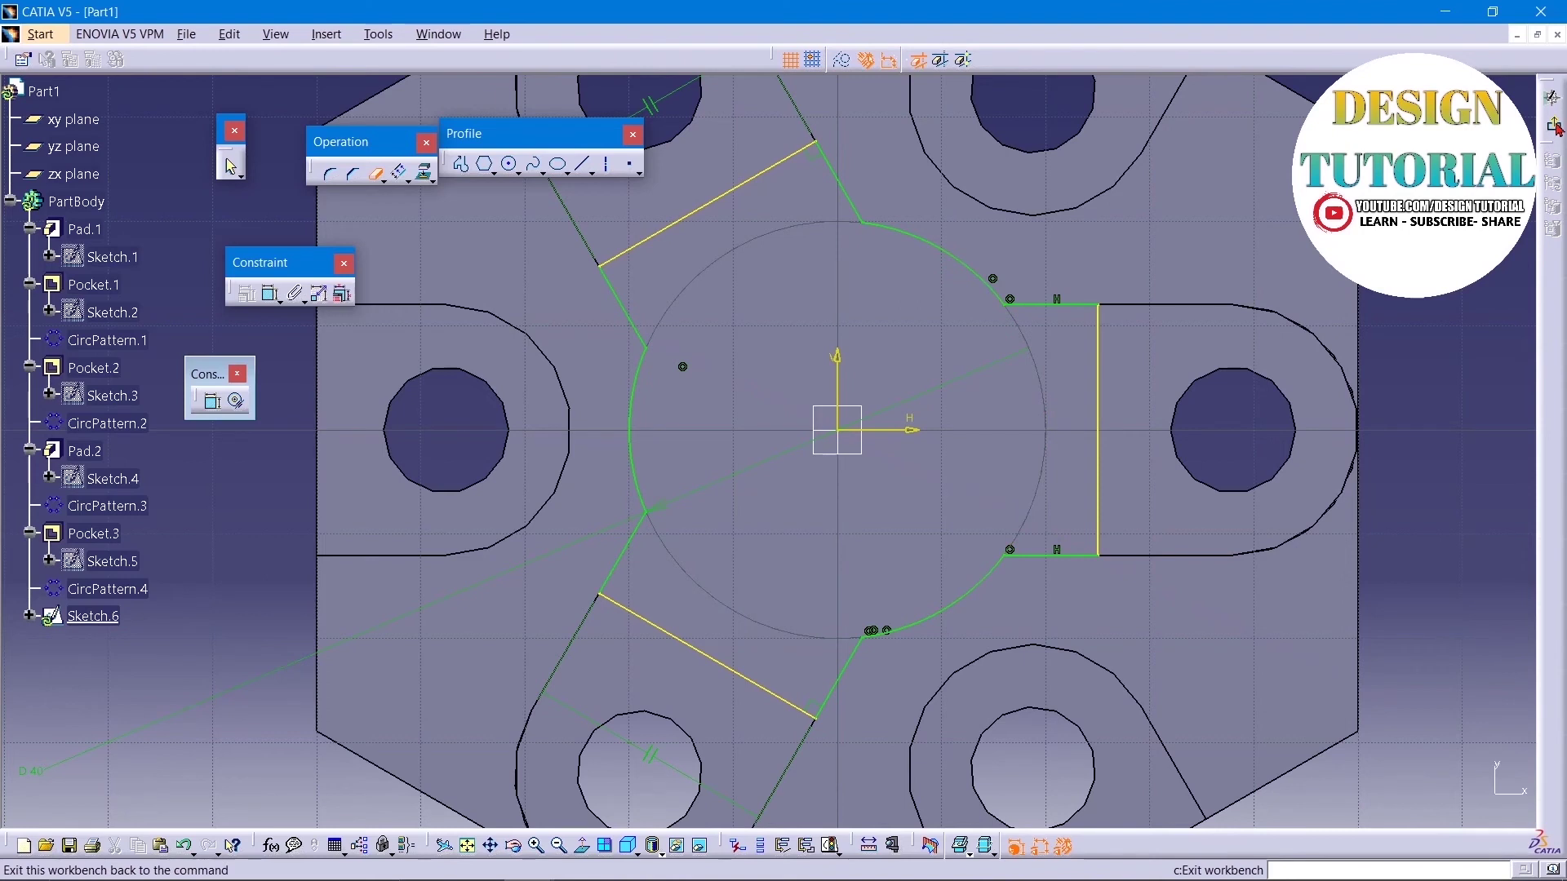
{"action": "left_click", "coordinate": [1551, 96]}
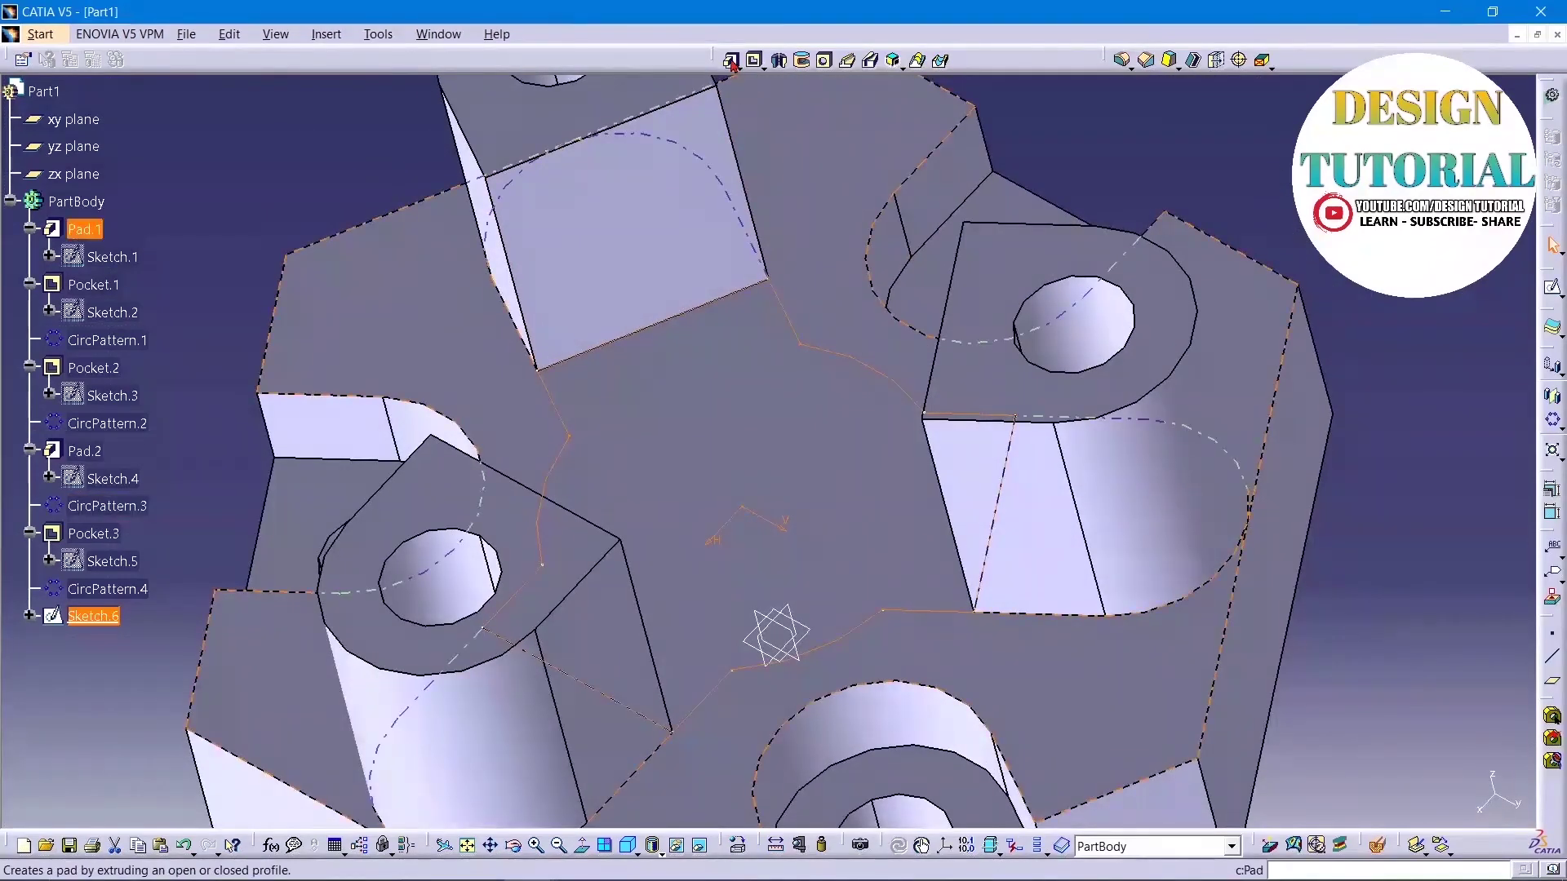
Step: Pad the trimmed sketch 30 mm as Pad.3
{"action": "left_click", "coordinate": [729, 60]}
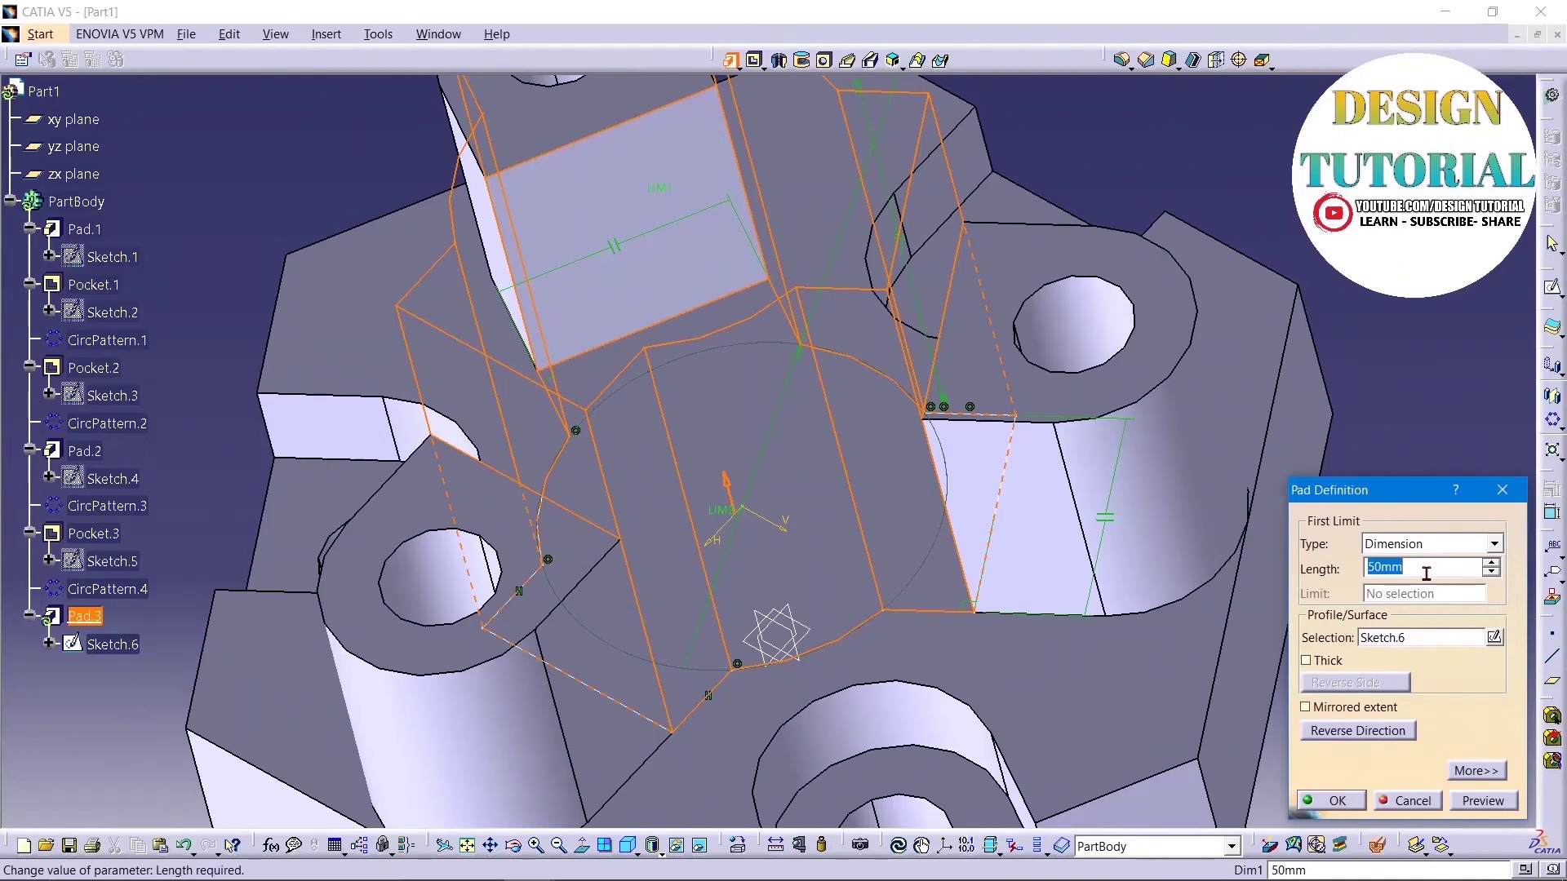
{"action": "type", "text": "30"}
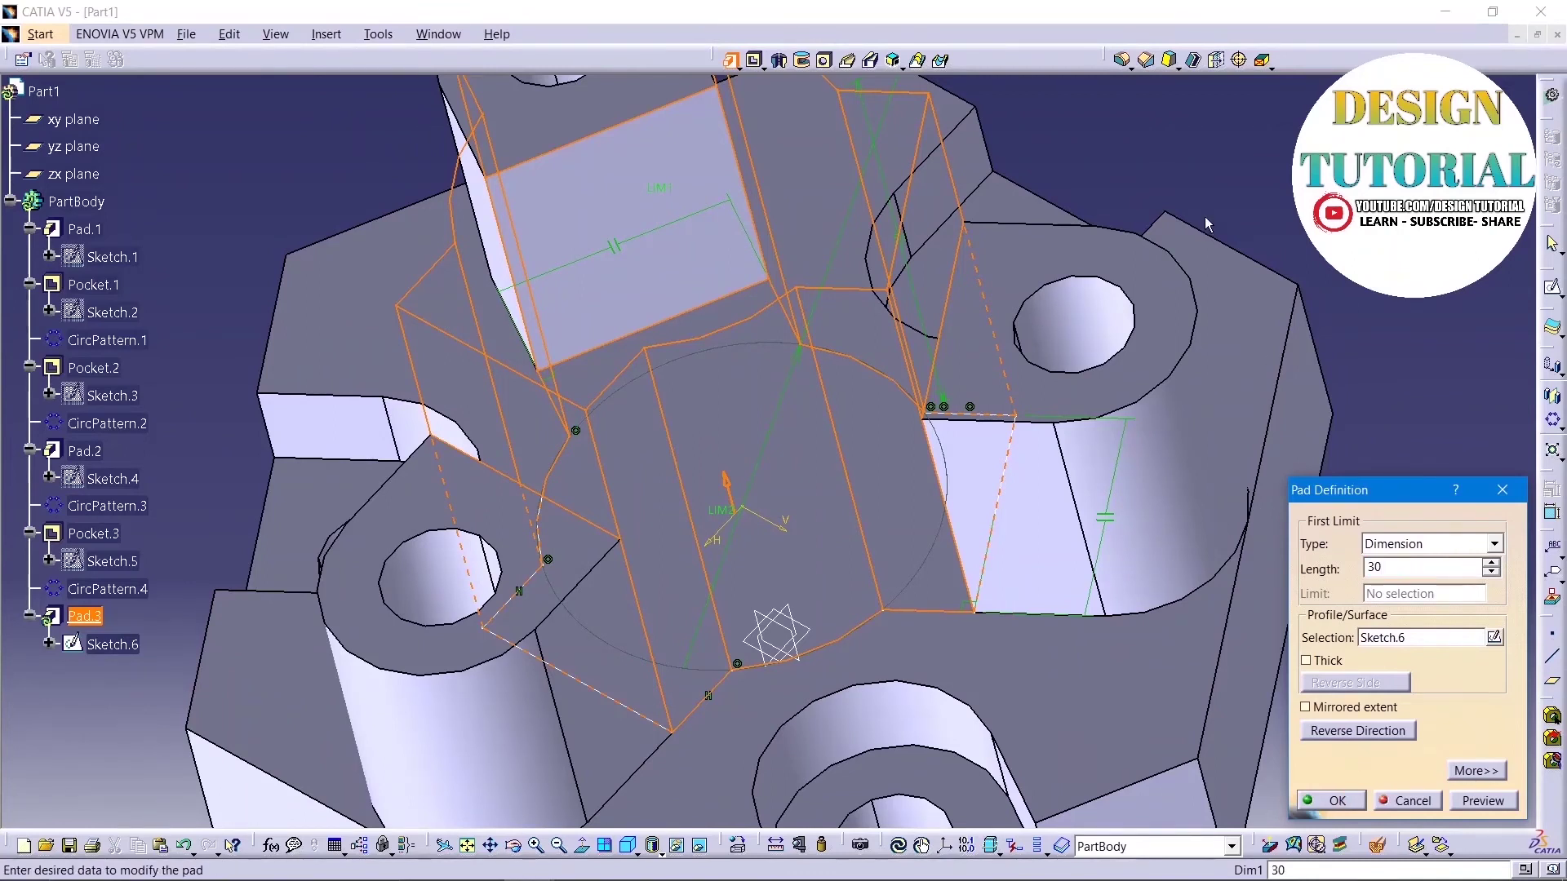
{"action": "left_click", "coordinate": [1224, 168]}
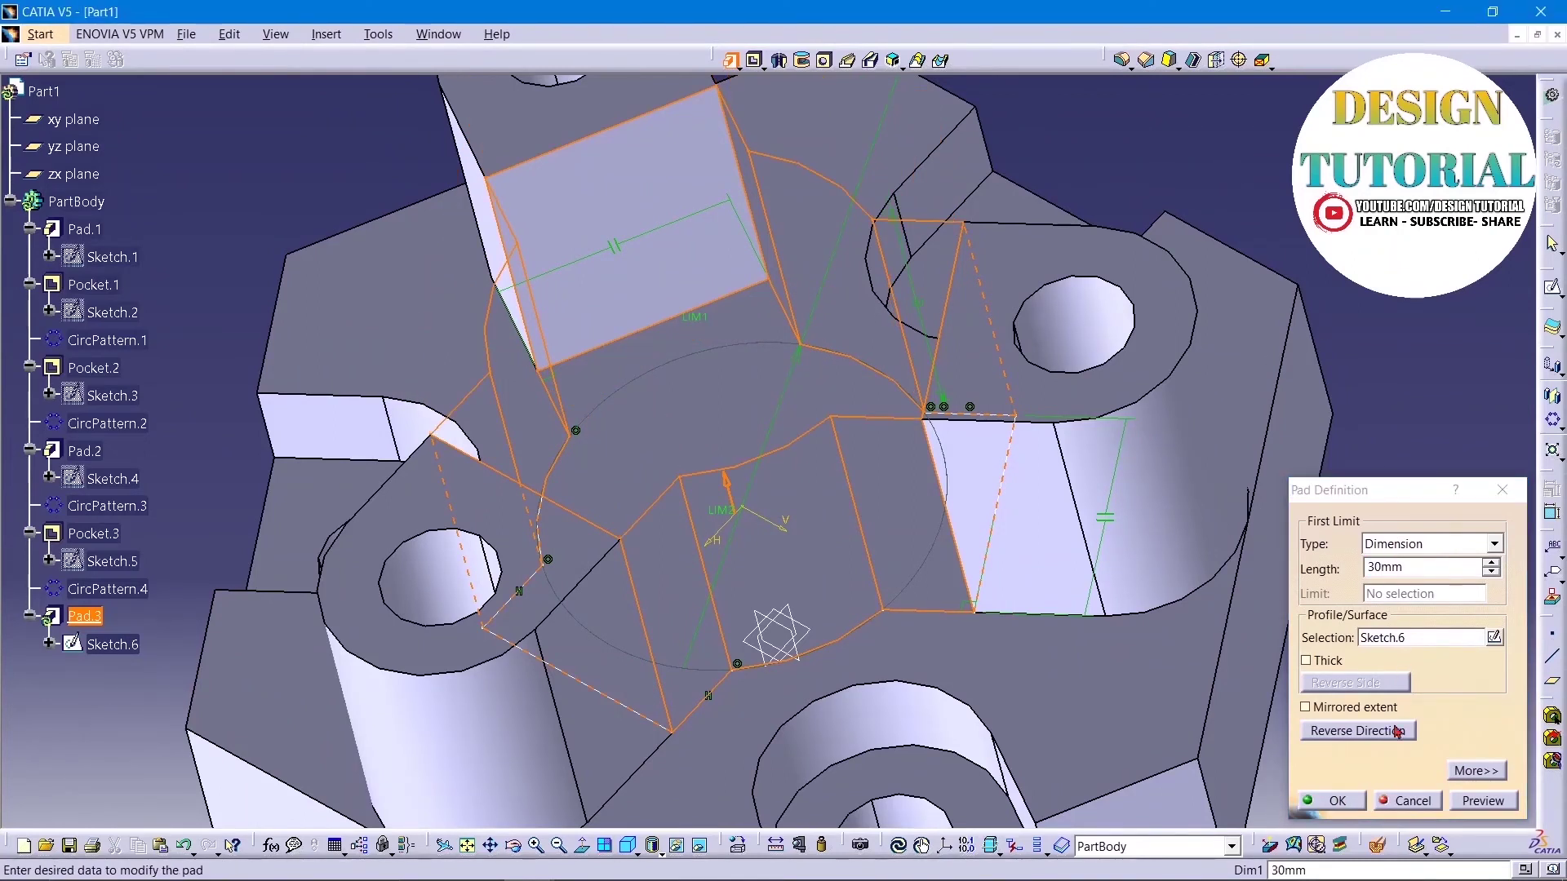
{"action": "left_click", "coordinate": [1338, 801]}
{"action": "mouse_move", "coordinate": [1195, 159]}
{"action": "middle_mouse_down", "text": "ctrl"}
{"action": "mouse_move", "coordinate": [1189, 305]}
{"action": "mouse_move", "coordinate": [1014, 448]}
{"action": "mouse_move", "coordinate": [901, 258]}
{"action": "middle_mouse_up", "text": "ctrl"}
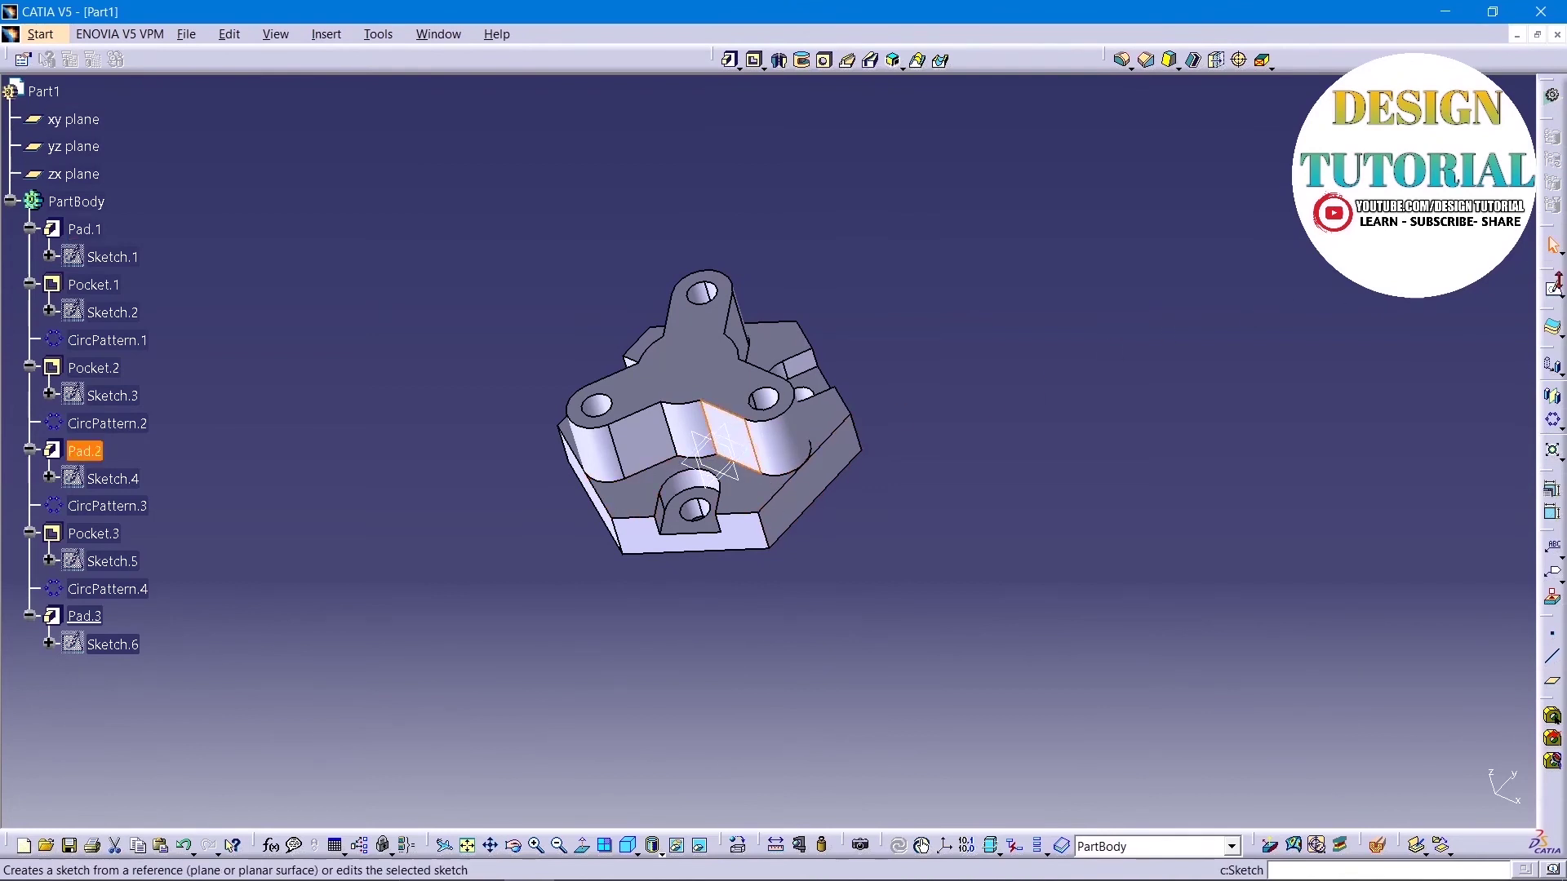
Step: Start a sketch on the central pad's side face and project its two top edges
{"action": "left_click", "coordinate": [1553, 290]}
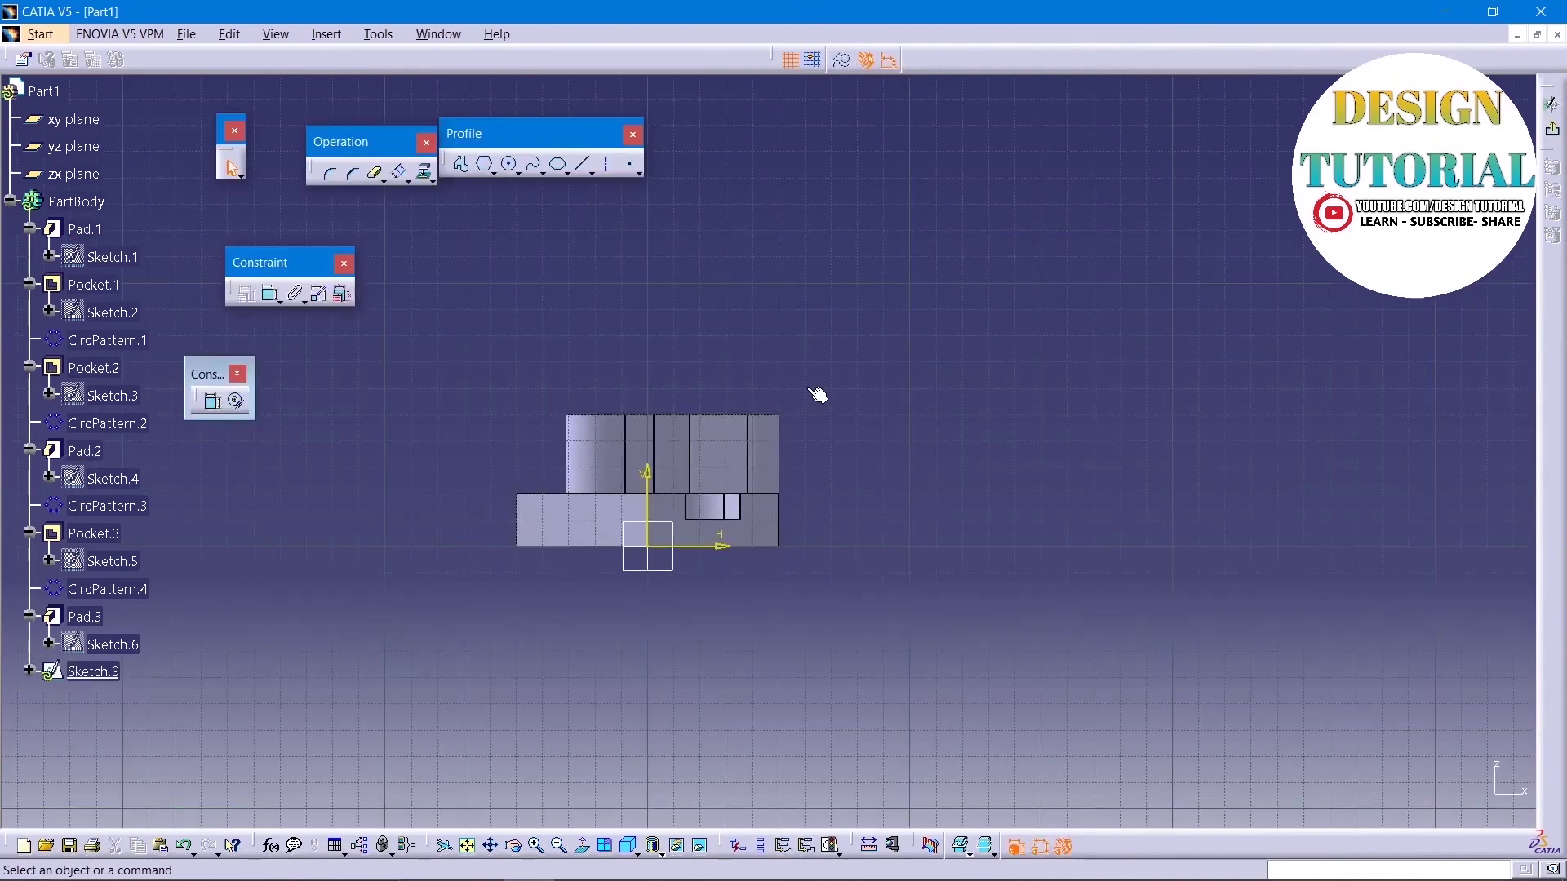
{"action": "middle_click_drag", "start_coordinate": [807, 387], "coordinate": [791, 245], "text": "ctrl"}
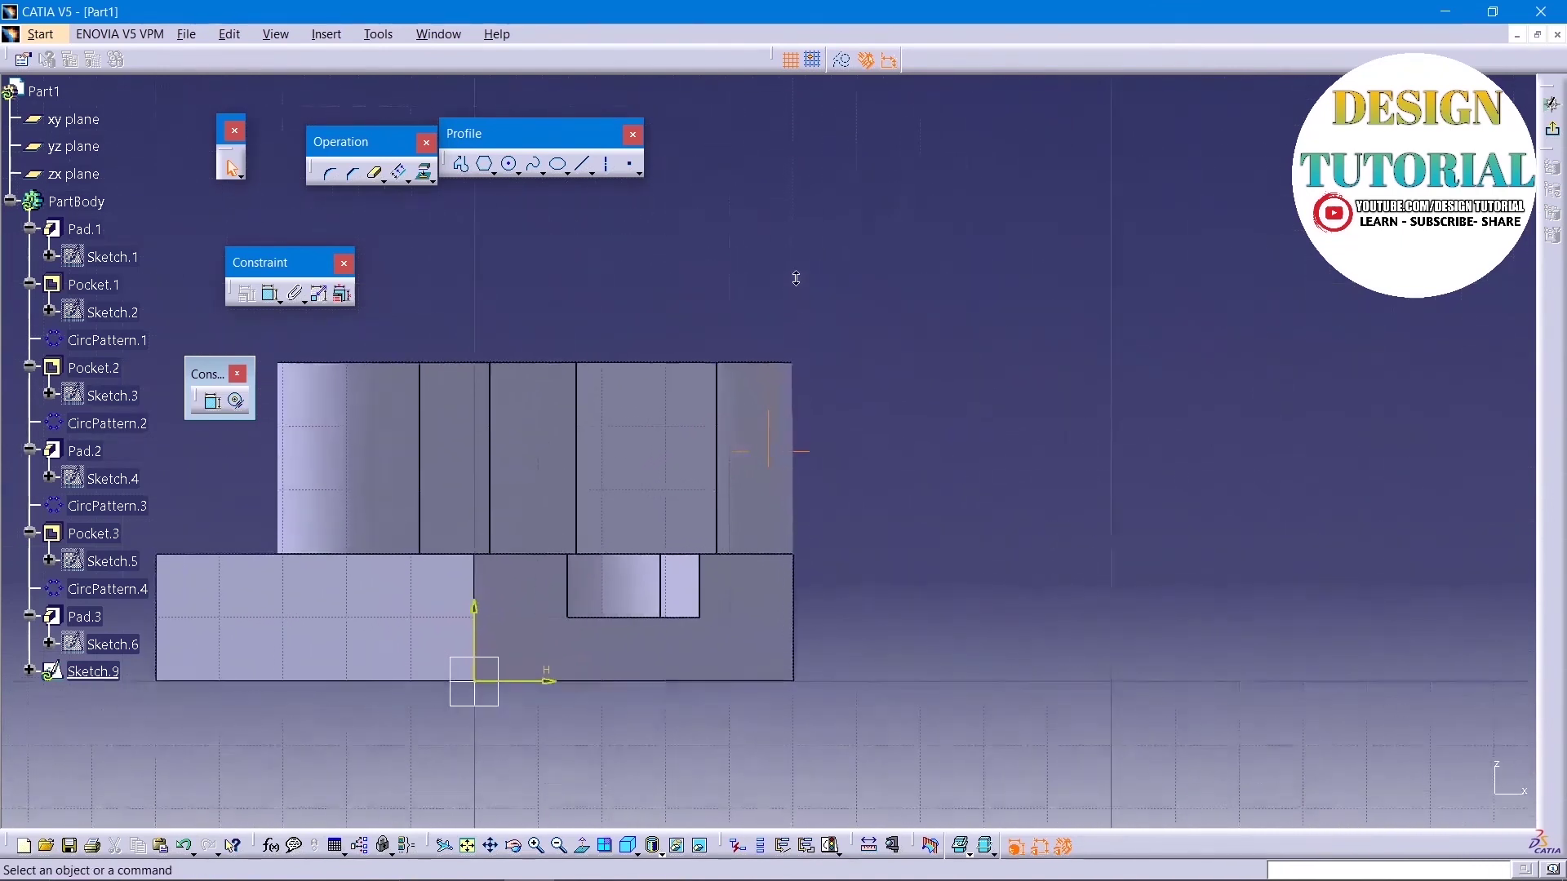
{"action": "left_click", "coordinate": [766, 329]}
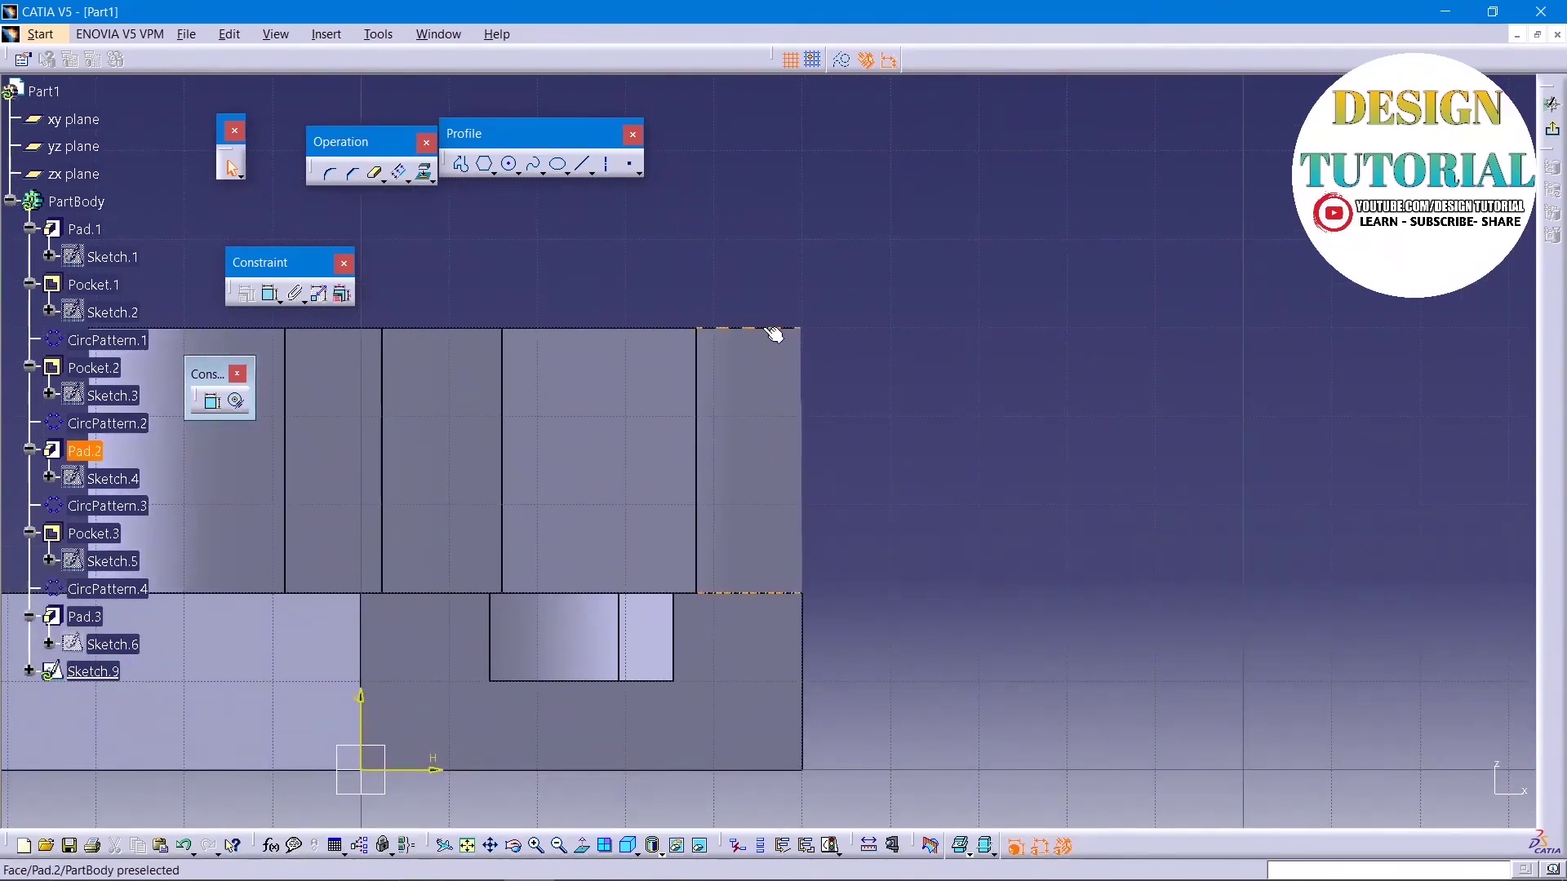
{"action": "left_click", "coordinate": [424, 171]}
{"action": "left_click", "coordinate": [646, 329]}
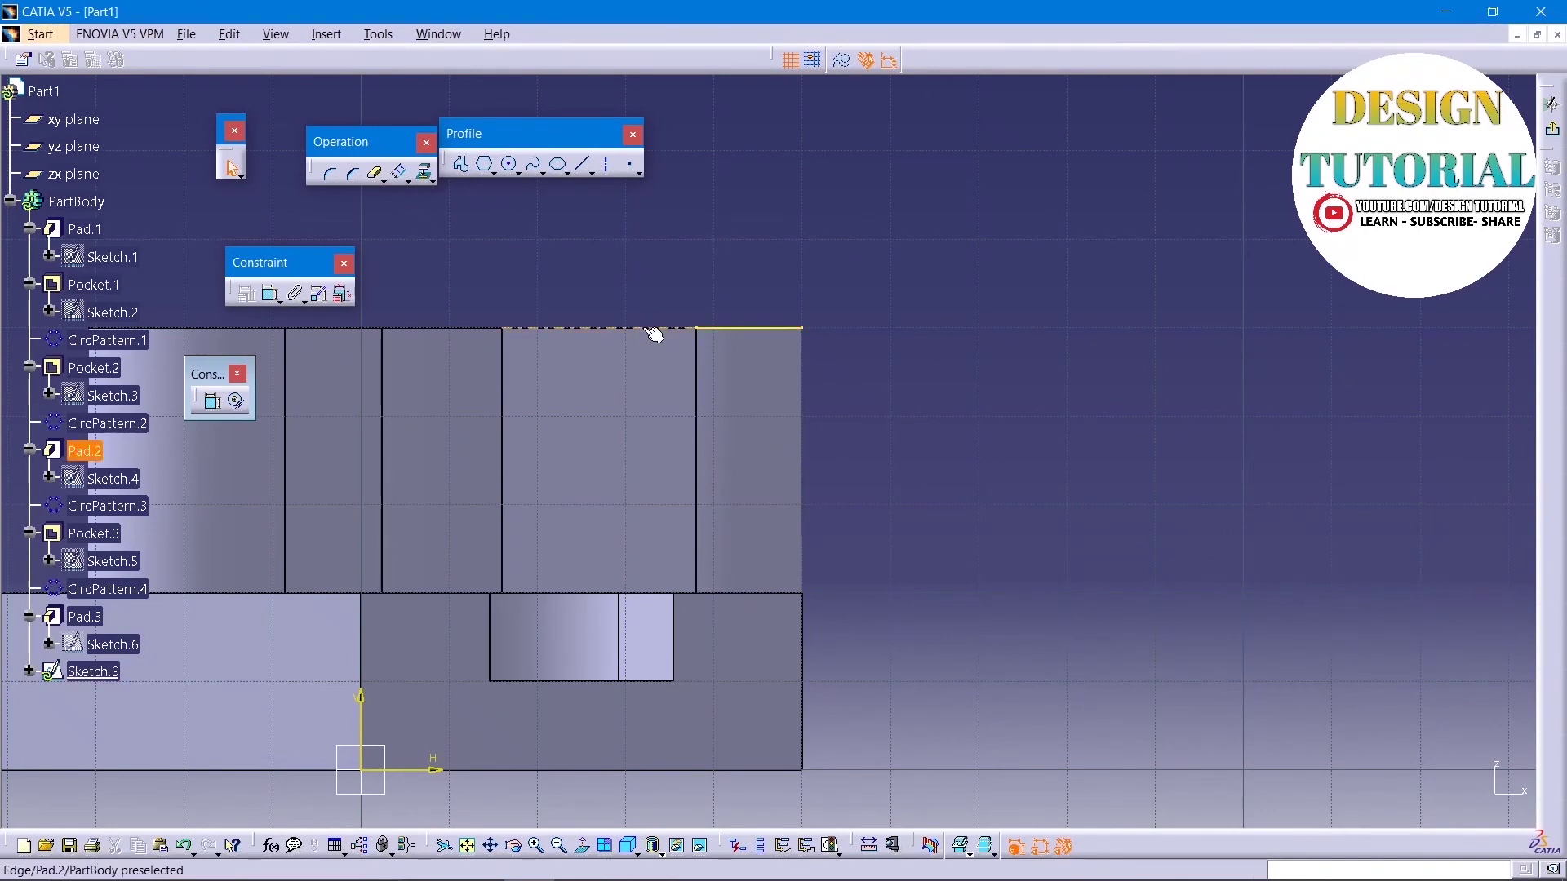
{"action": "left_click", "coordinate": [424, 171]}
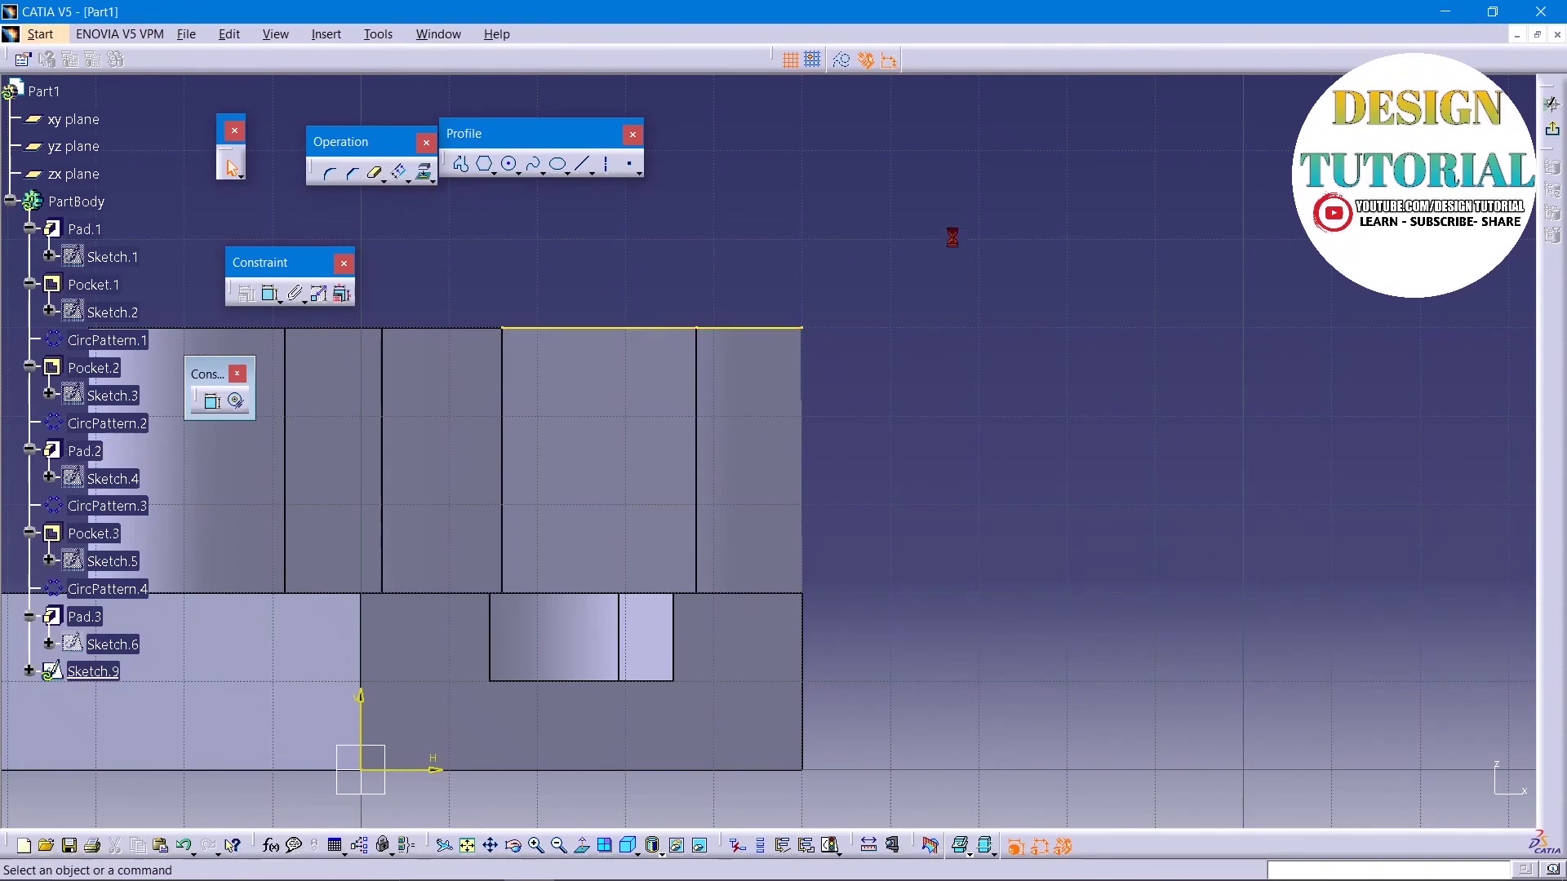
Step: Draw a diagonal line from the top edge corner and constrain it to 25°
{"action": "left_click", "coordinate": [581, 164]}
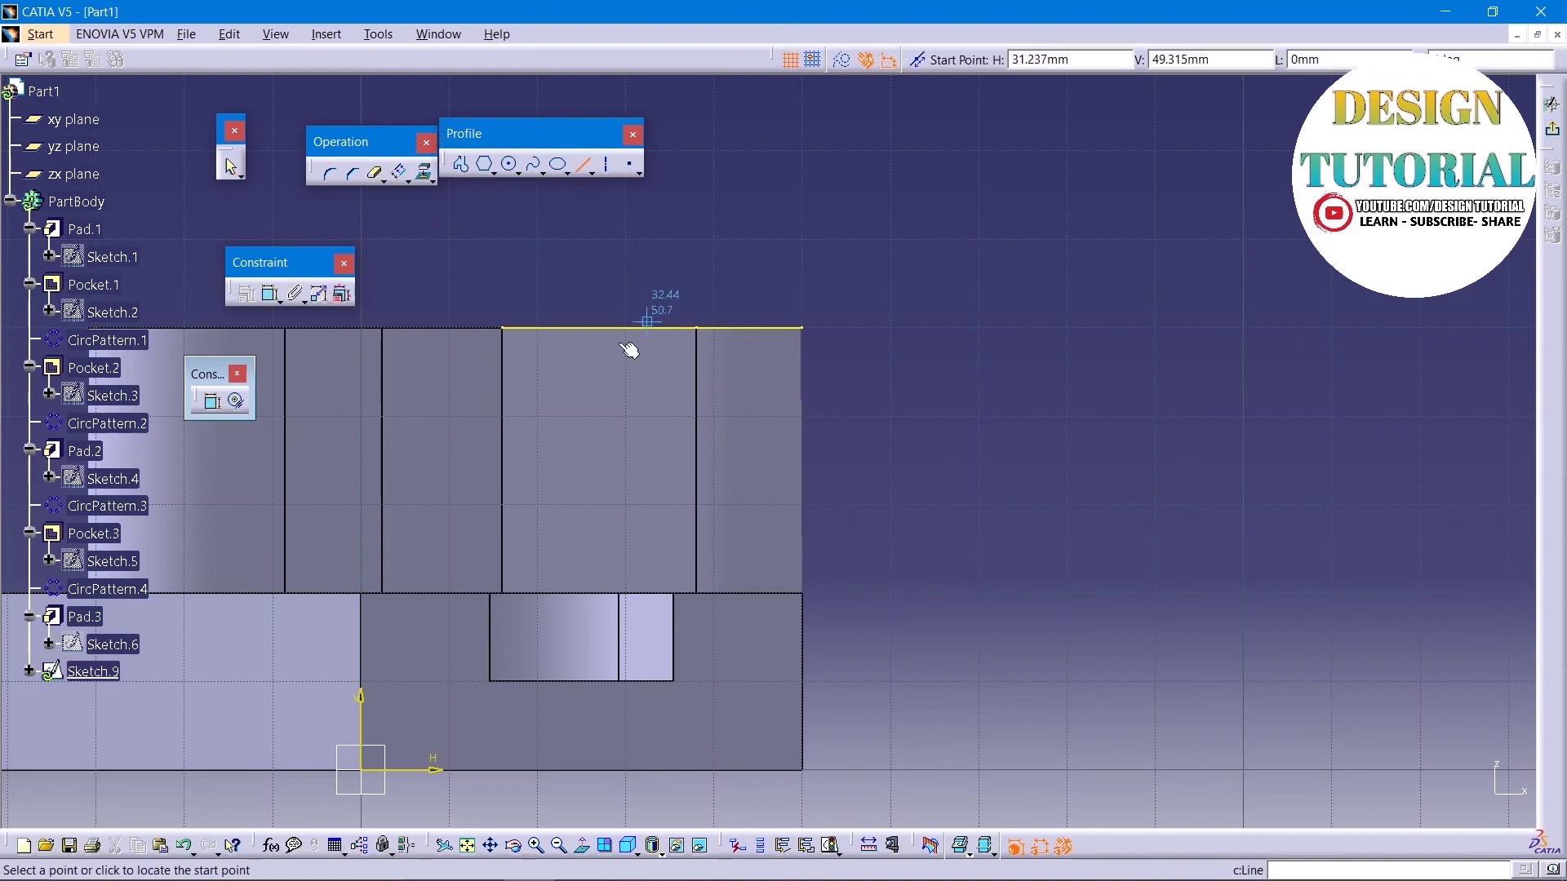
{"action": "left_click", "coordinate": [501, 328]}
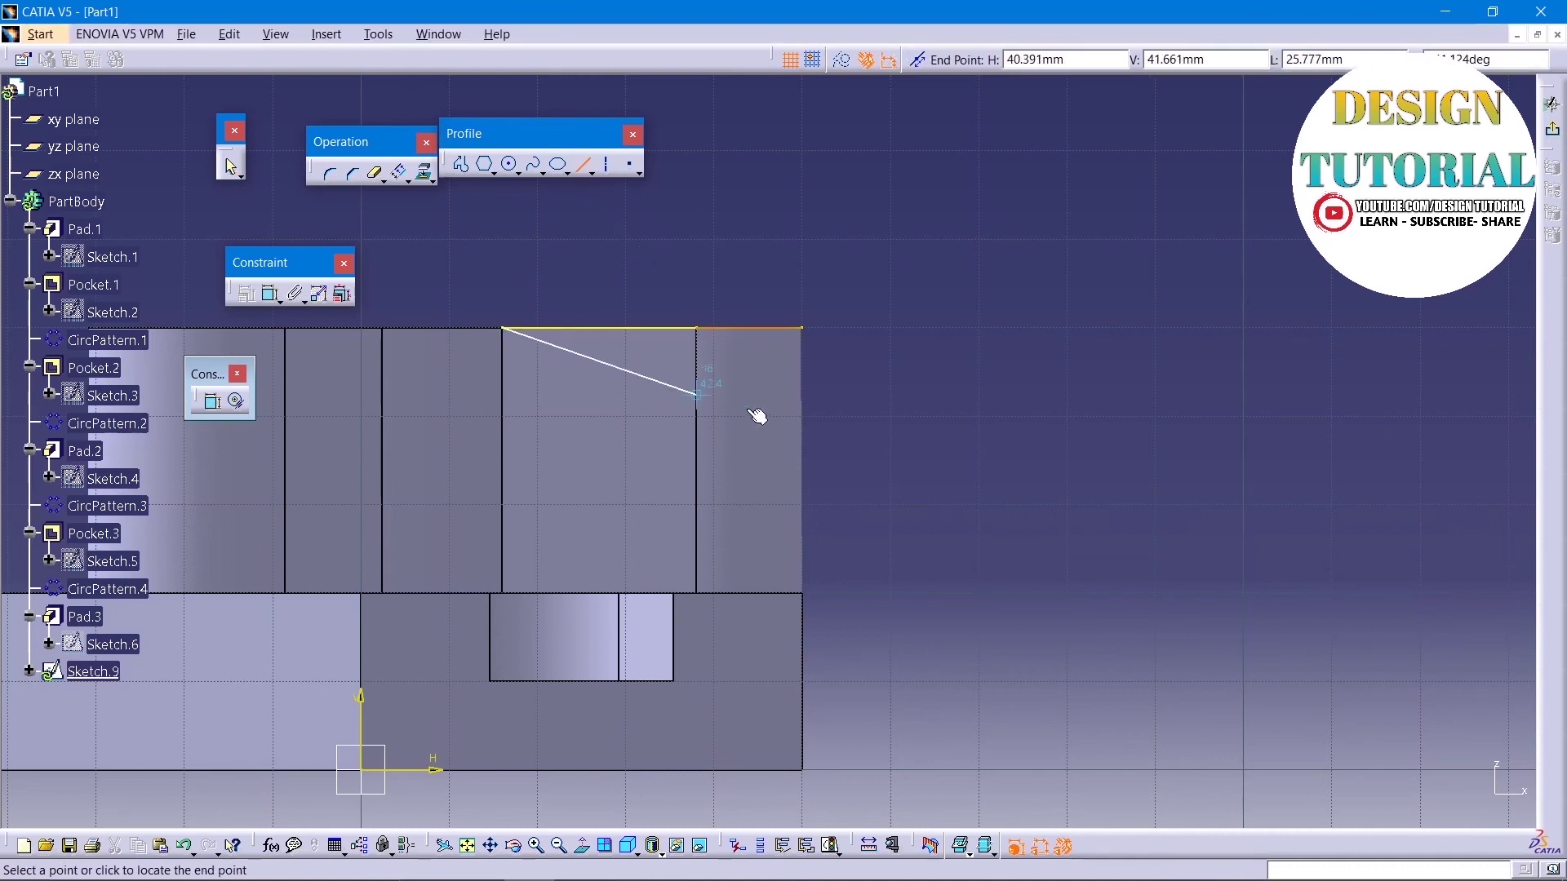
{"action": "left_click", "coordinate": [820, 461]}
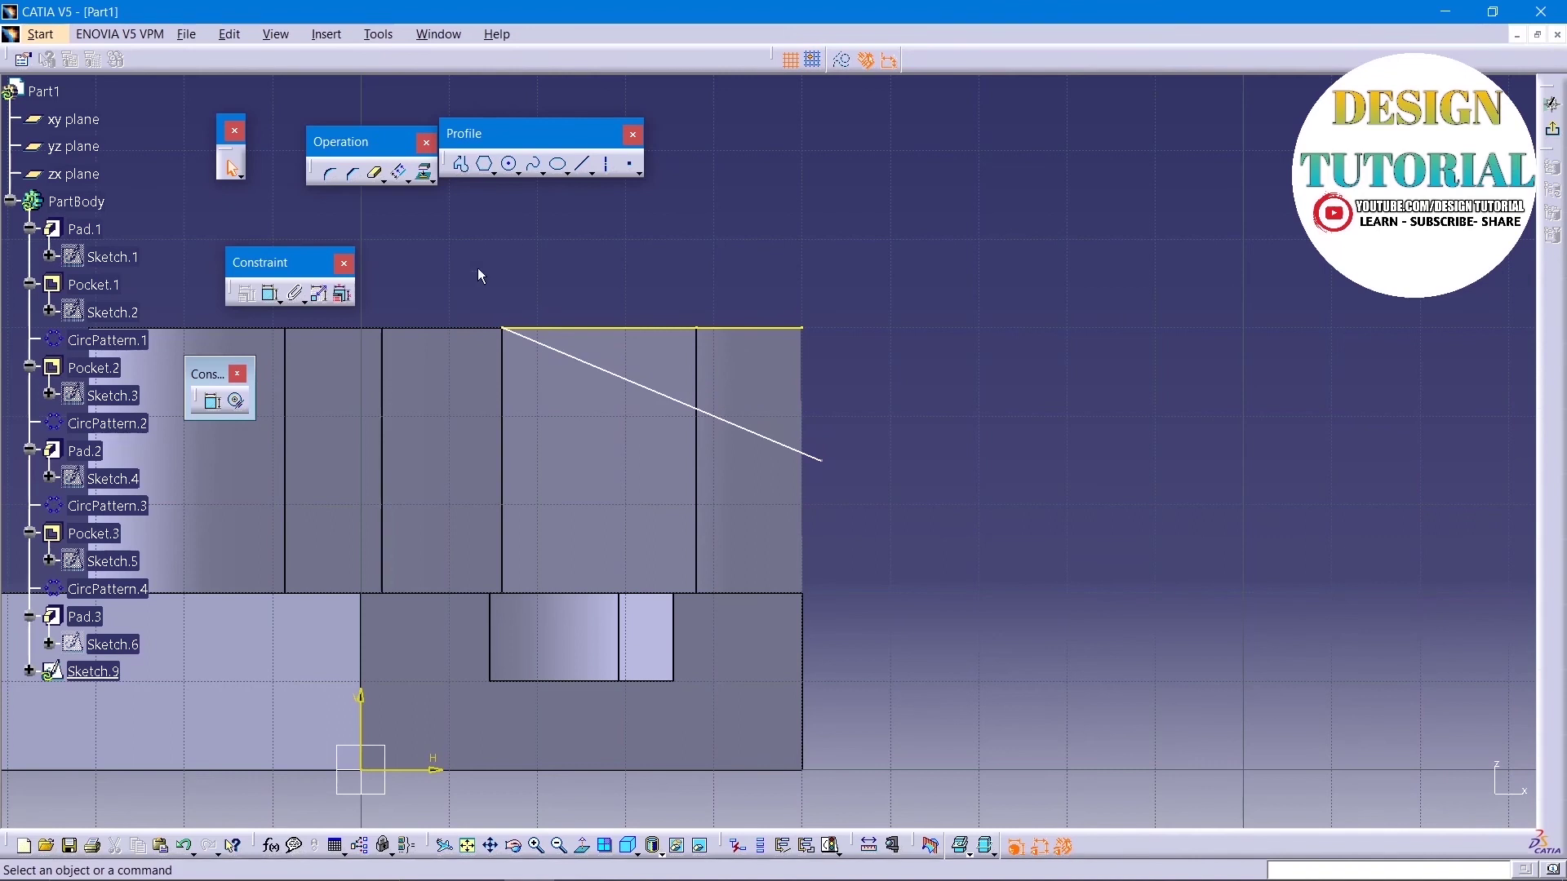
{"action": "left_click", "coordinate": [269, 294]}
{"action": "left_click", "coordinate": [738, 428]}
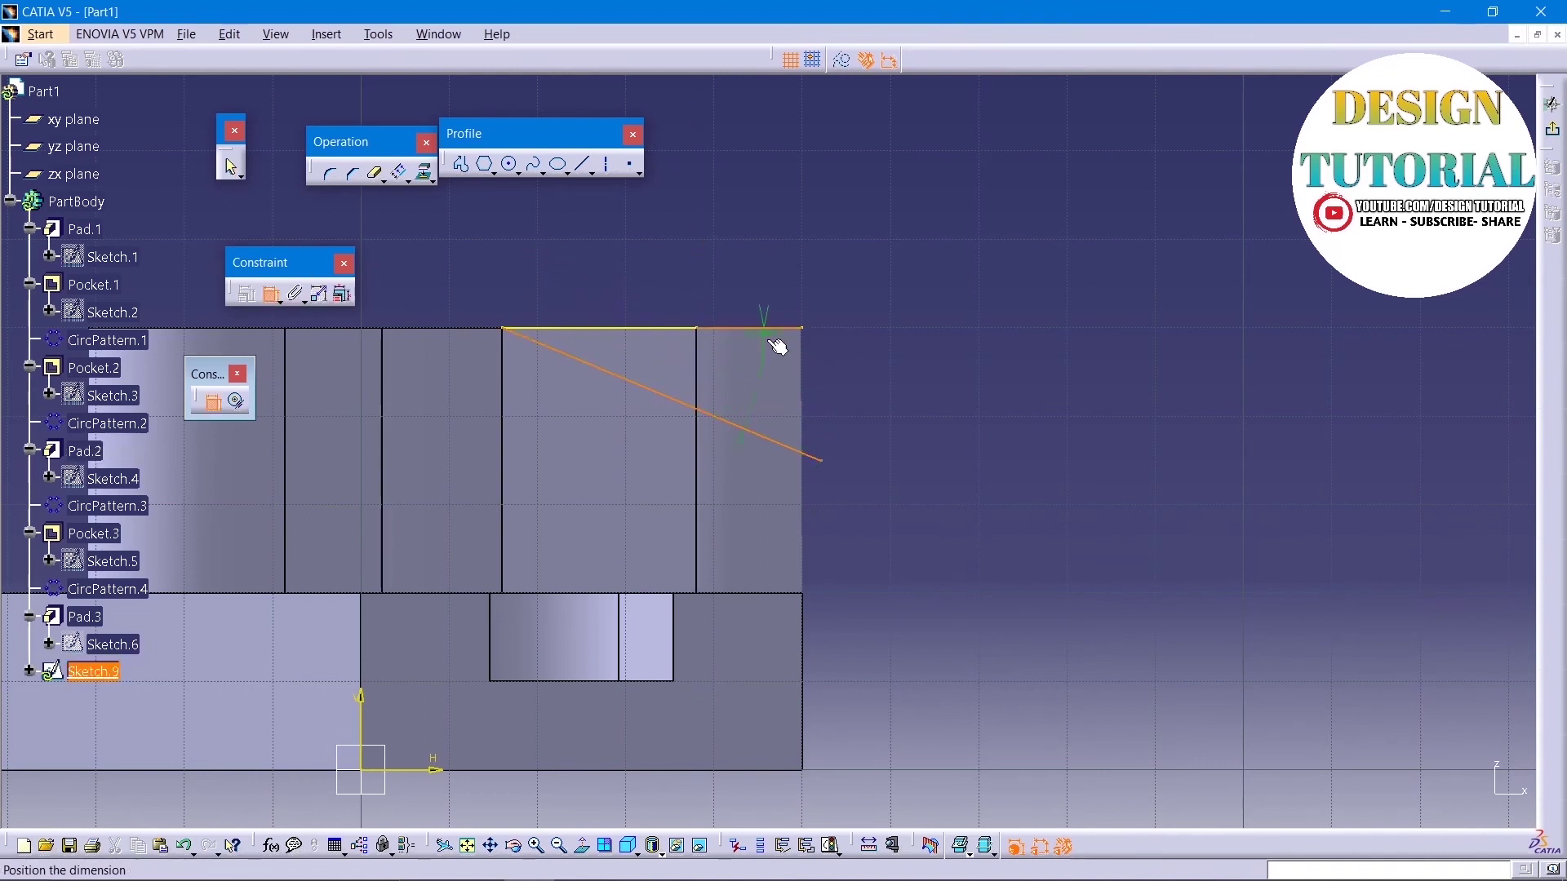
{"action": "left_click", "coordinate": [781, 387]}
{"action": "double_click", "coordinate": [780, 377]}
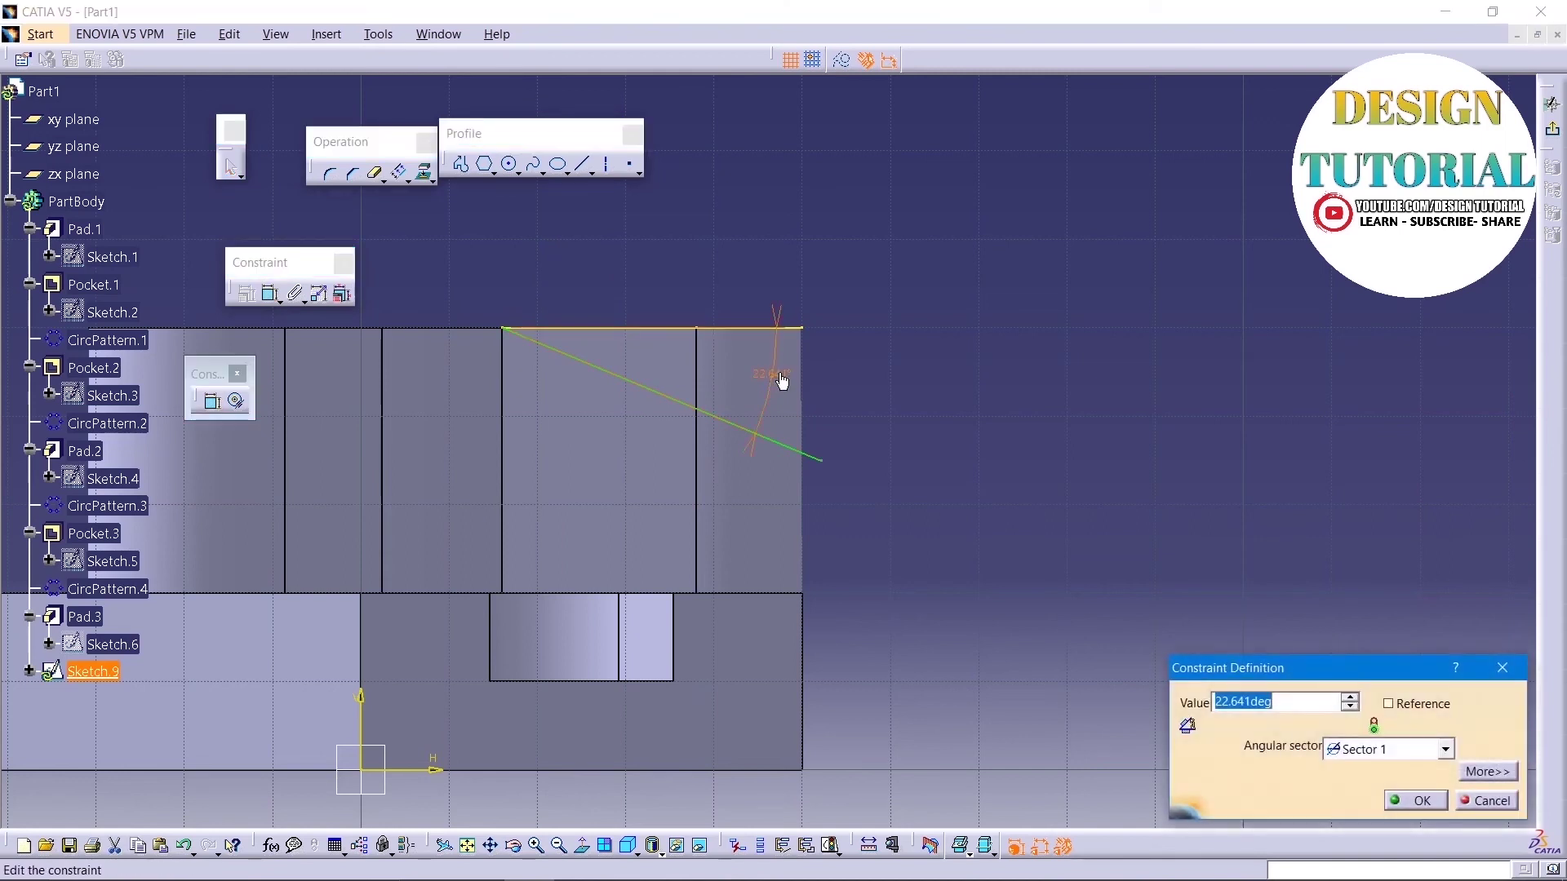
{"action": "key", "text": "Return"}
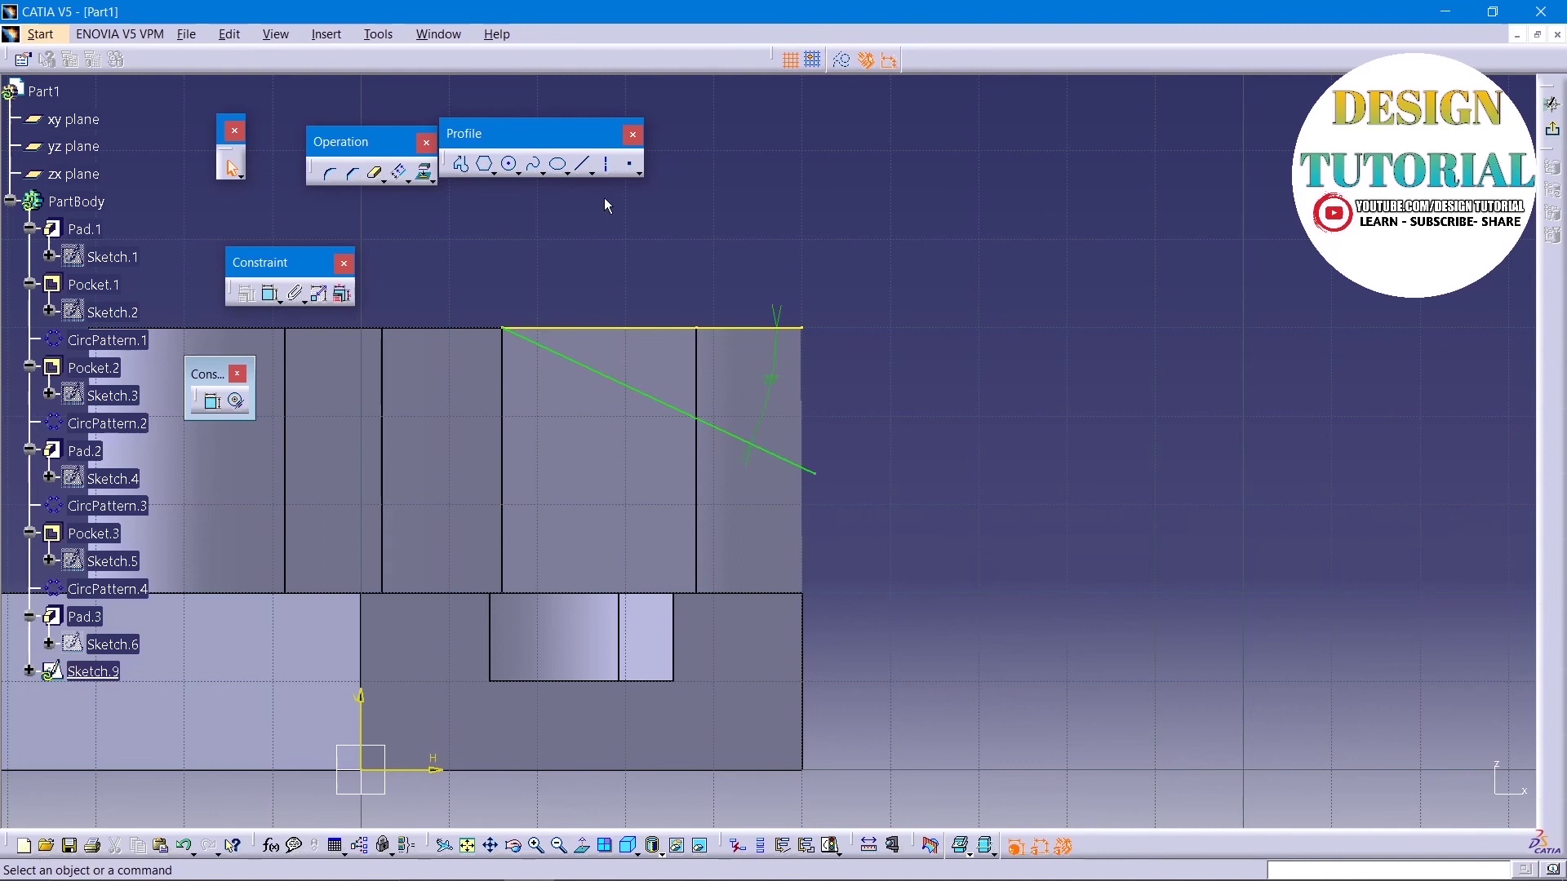
Step: Draw a vertical line from the top edge's right end down to the diagonal
{"action": "left_click", "coordinate": [581, 164]}
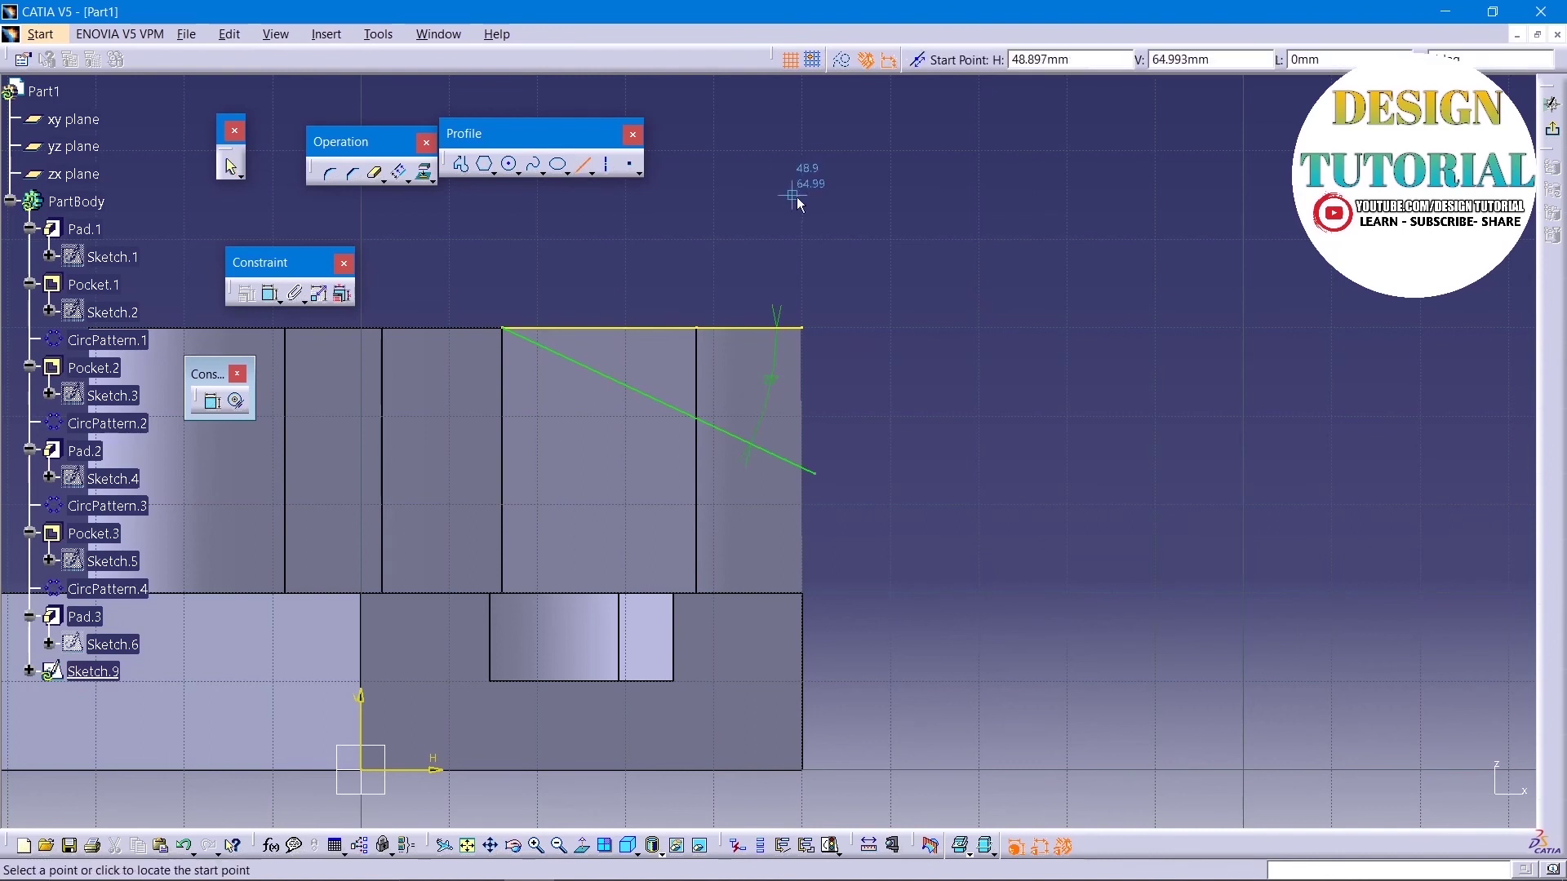
{"action": "left_click", "coordinate": [805, 330]}
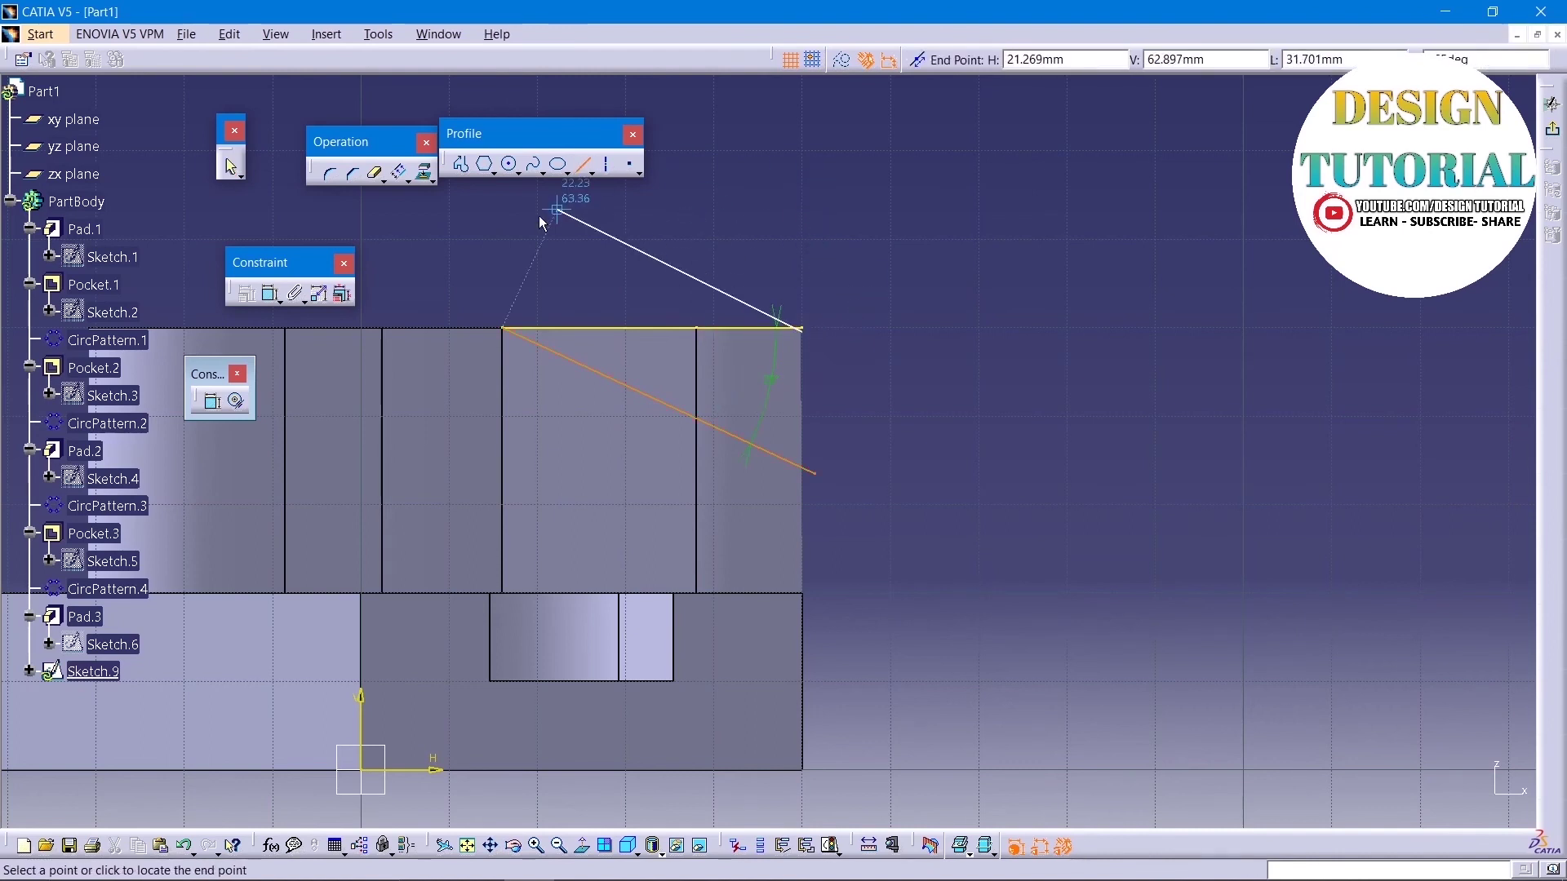
{"action": "left_click", "coordinate": [230, 167]}
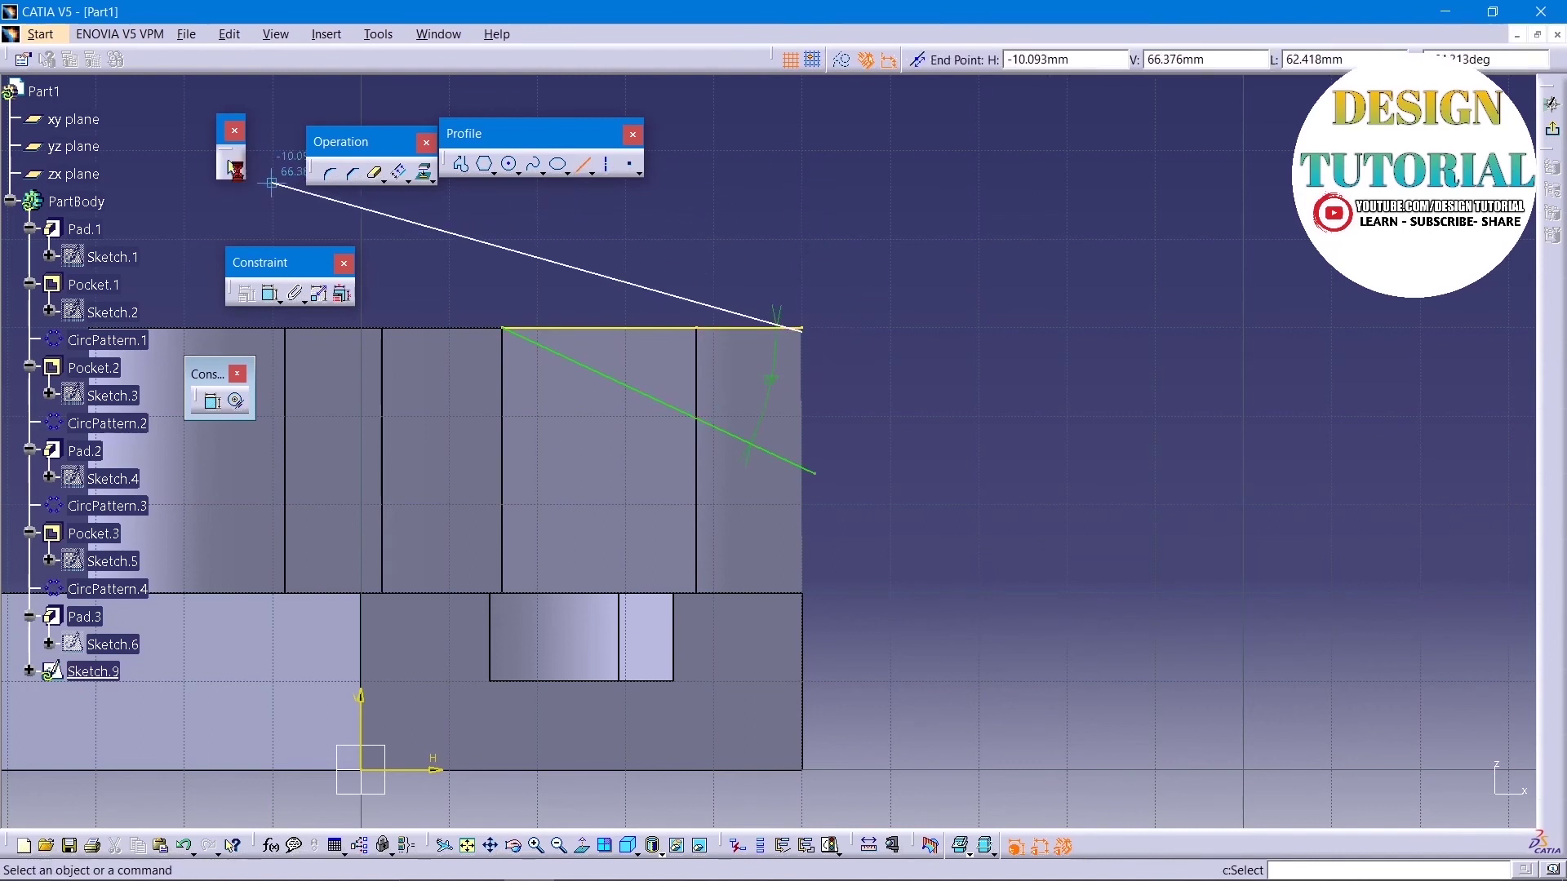
{"action": "left_click", "coordinate": [585, 166]}
{"action": "left_click", "coordinate": [805, 329]}
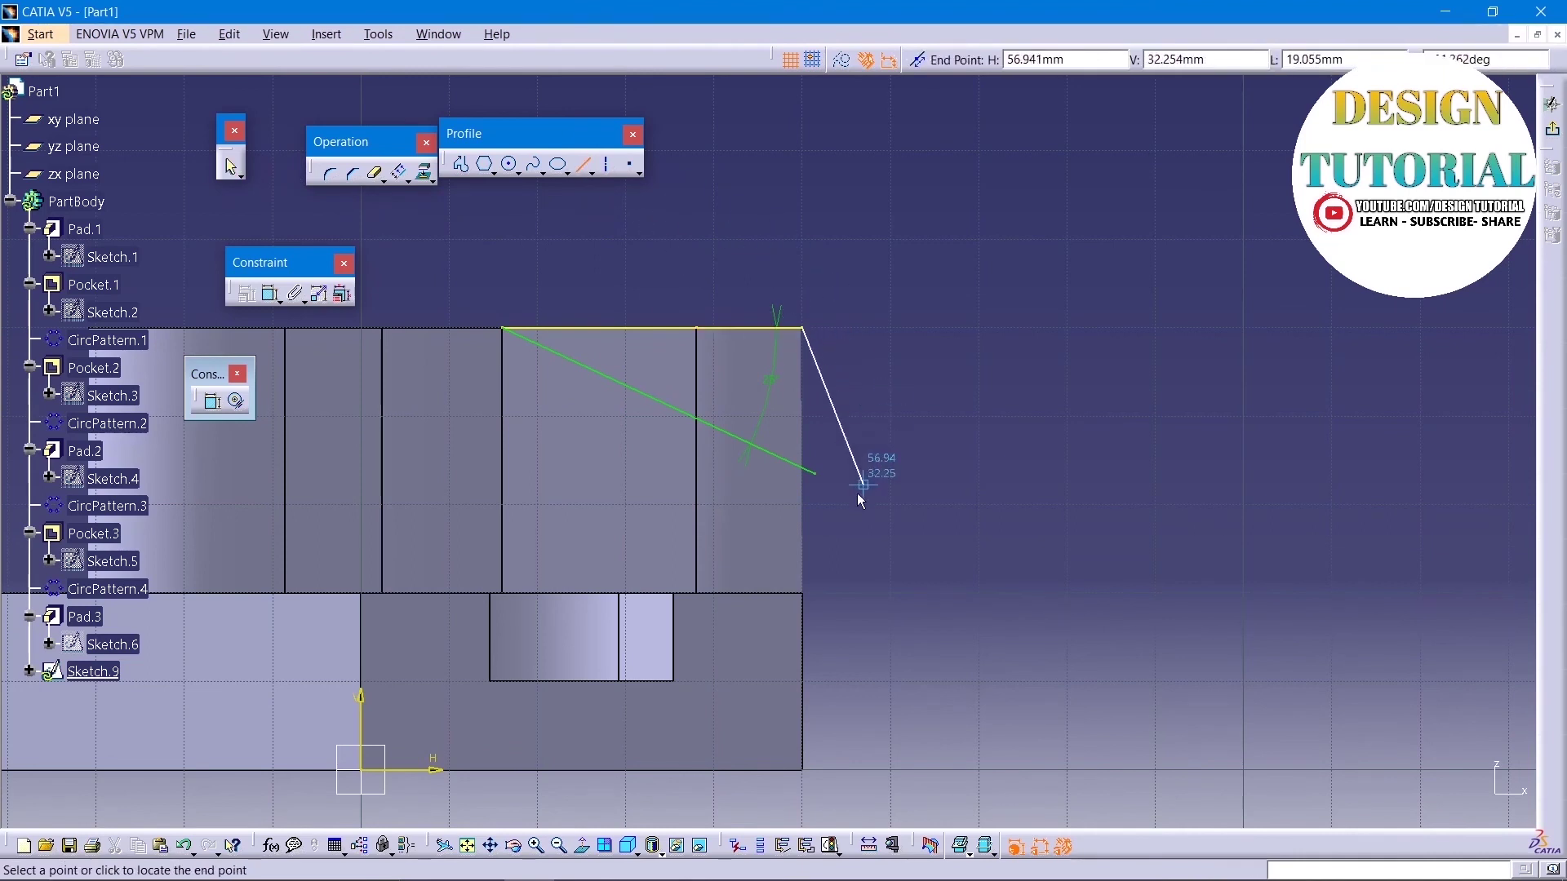
{"action": "left_click", "coordinate": [804, 516]}
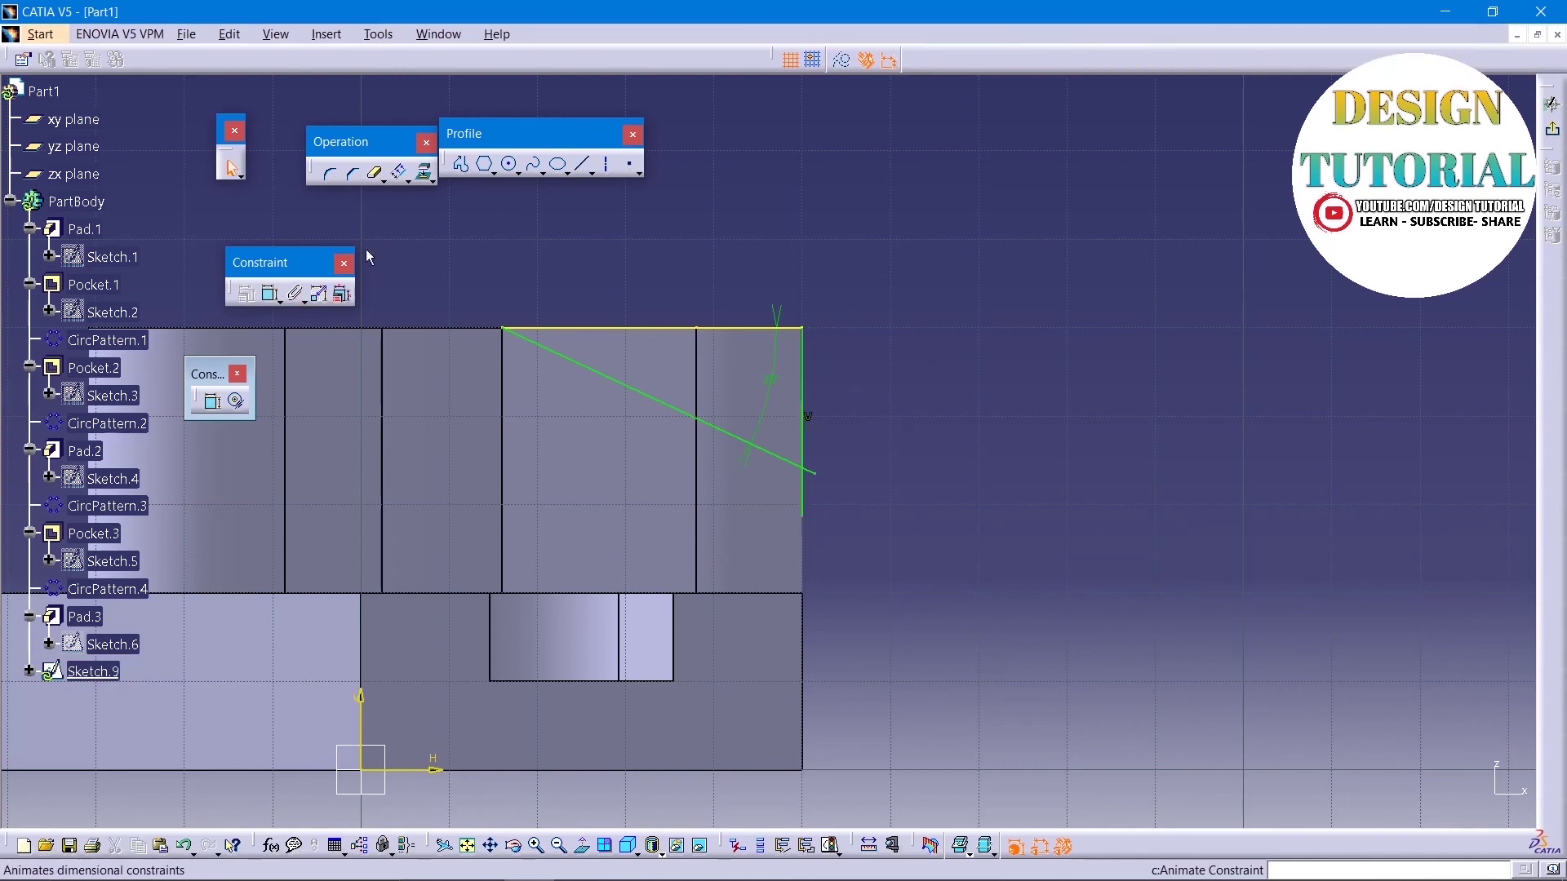
Step: Trim the vertical line below the diagonal and the diagonal's stub into a closed triangle
{"action": "left_click", "coordinate": [376, 173]}
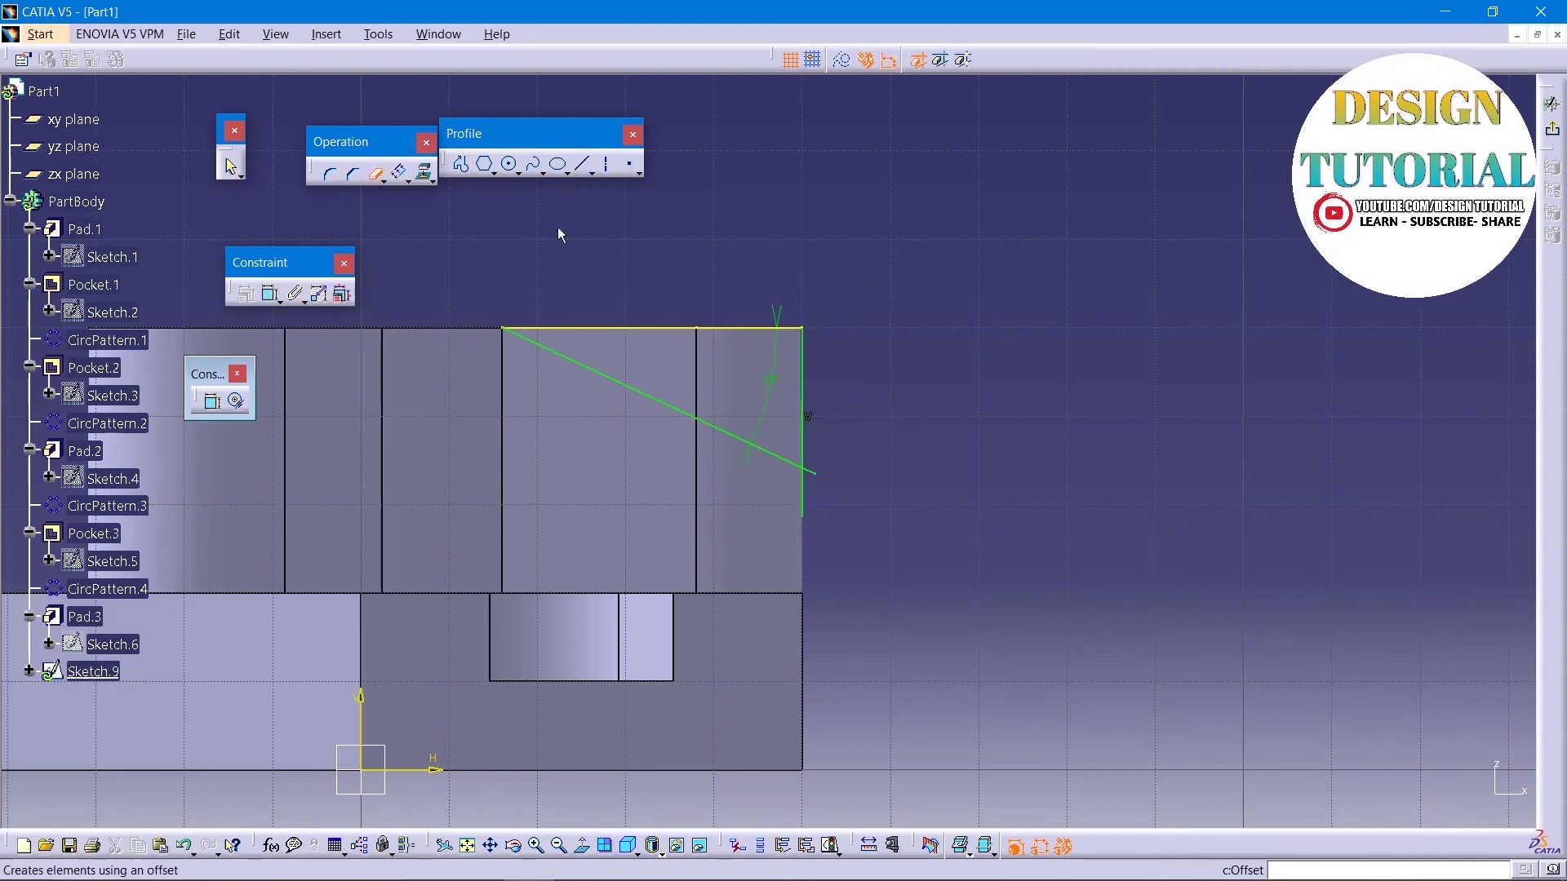
{"action": "left_click", "coordinate": [807, 509]}
{"action": "left_click", "coordinate": [813, 473]}
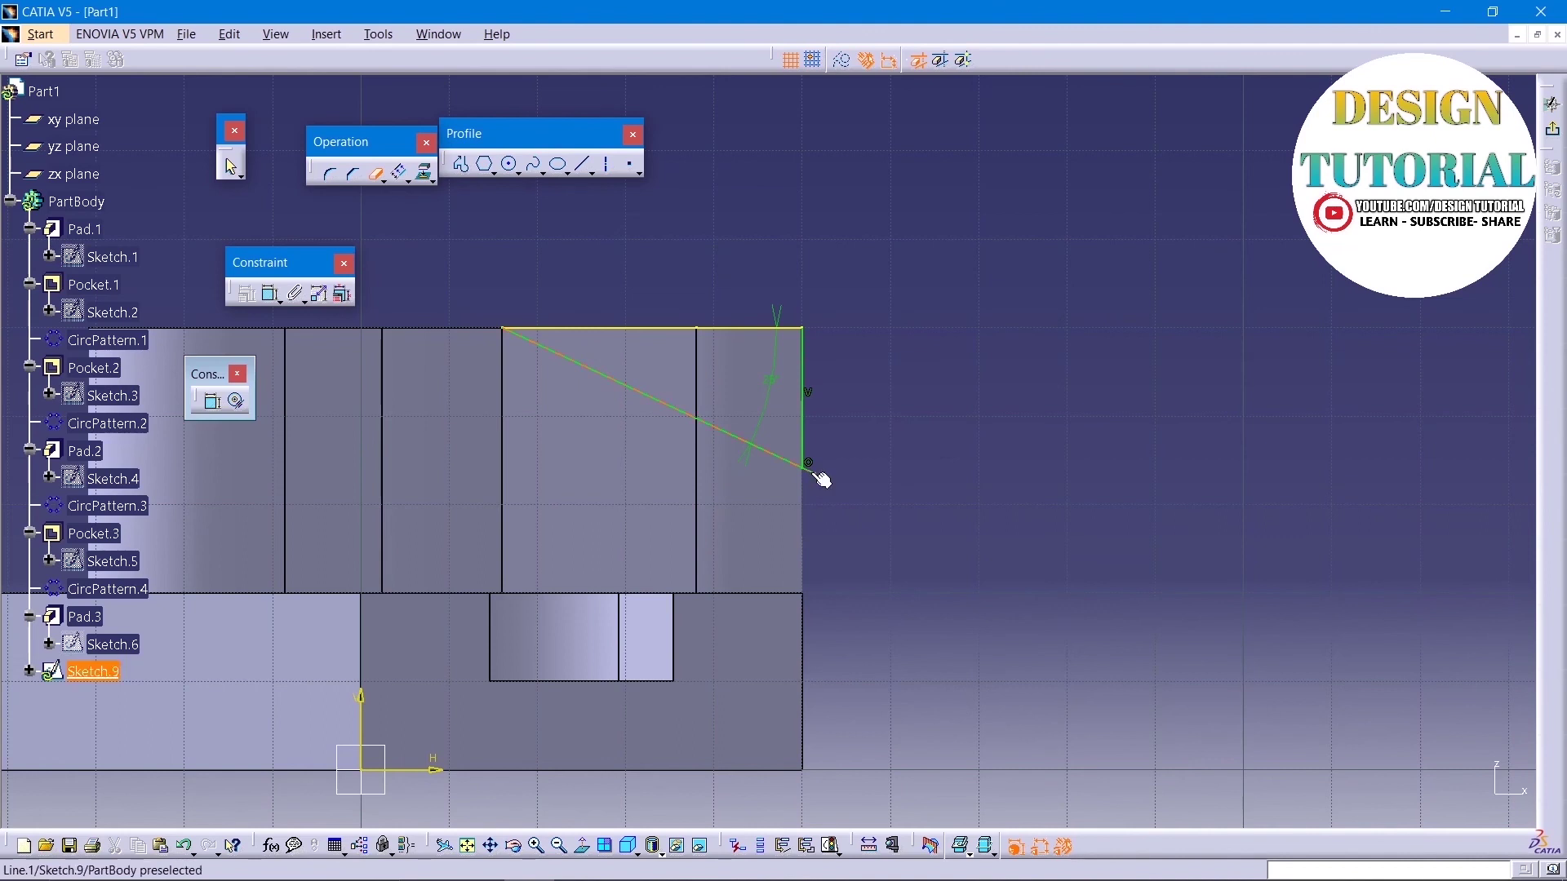
Step: Cut Sketch.9 into the part as a 30 mm pocket, Pocket.5
{"action": "left_click", "coordinate": [1552, 133]}
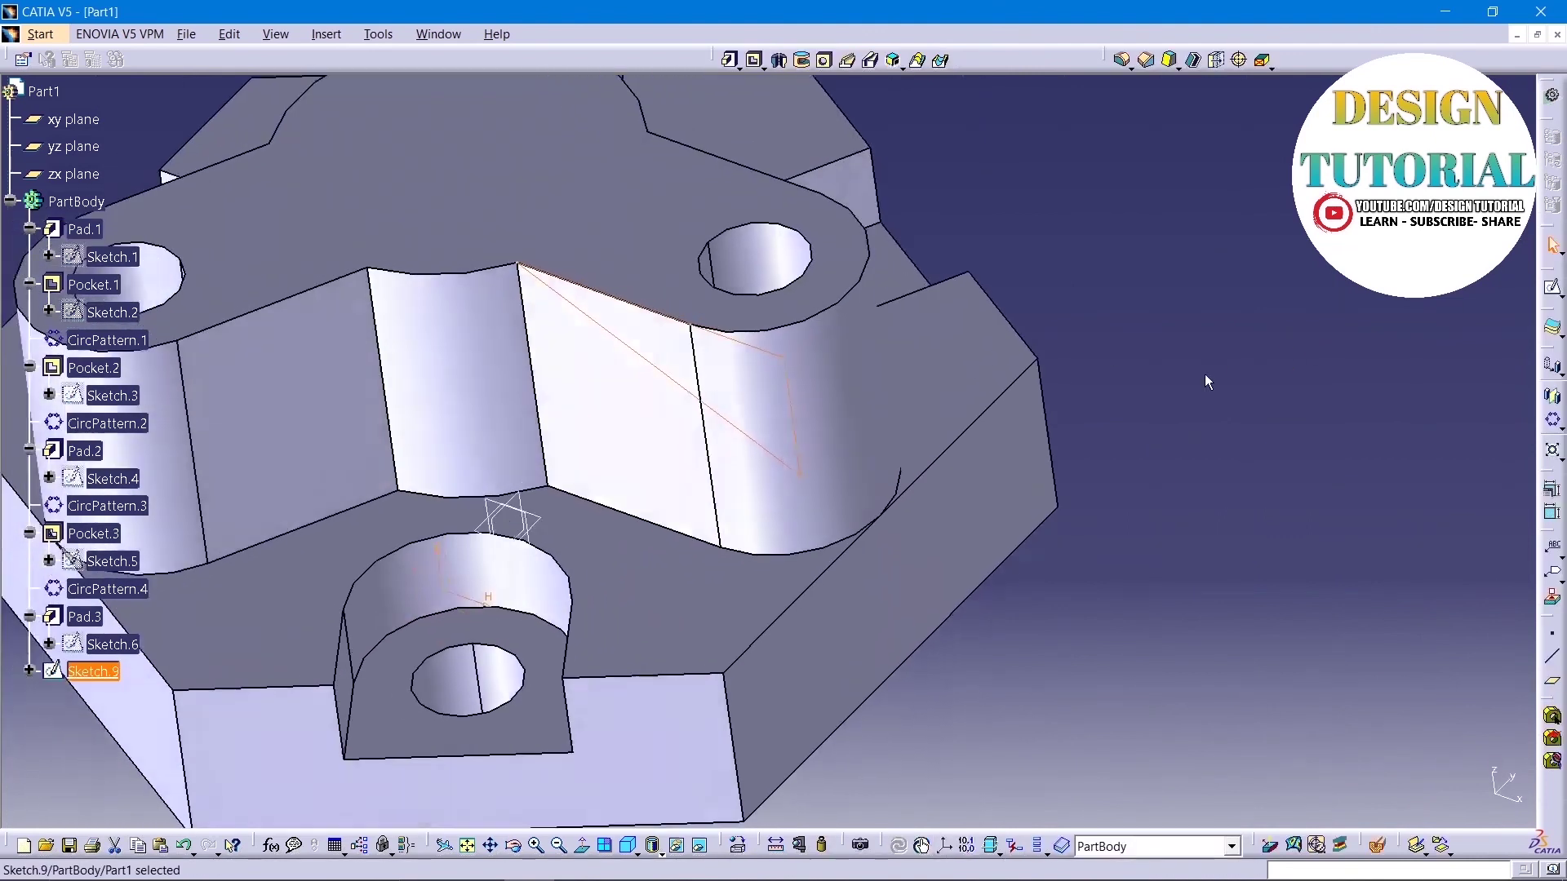
{"action": "left_click", "coordinate": [753, 59]}
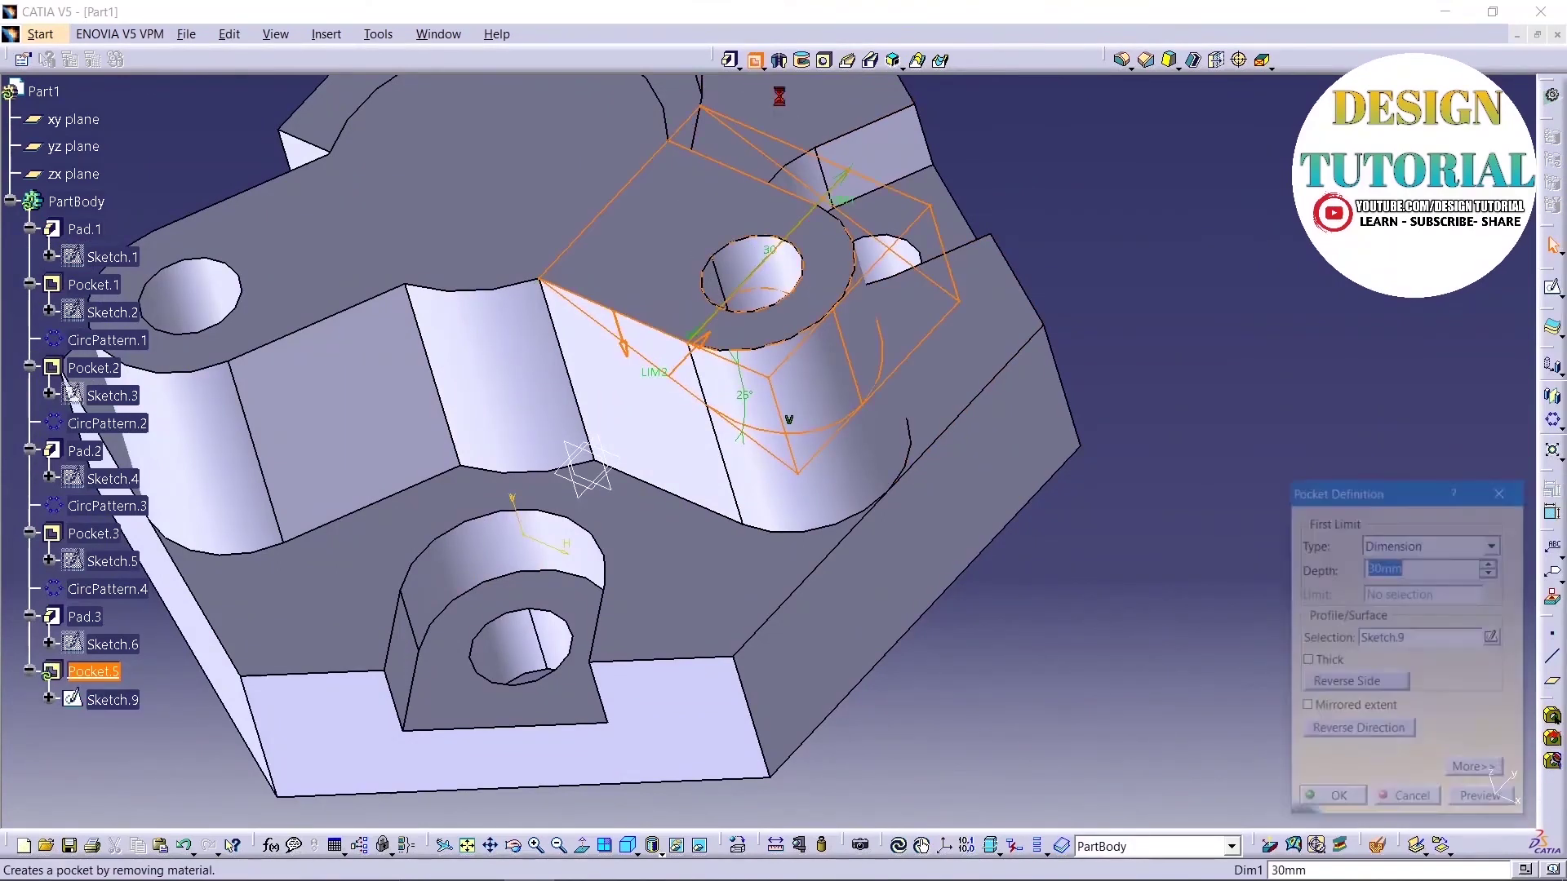
{"action": "left_click", "coordinate": [1469, 802]}
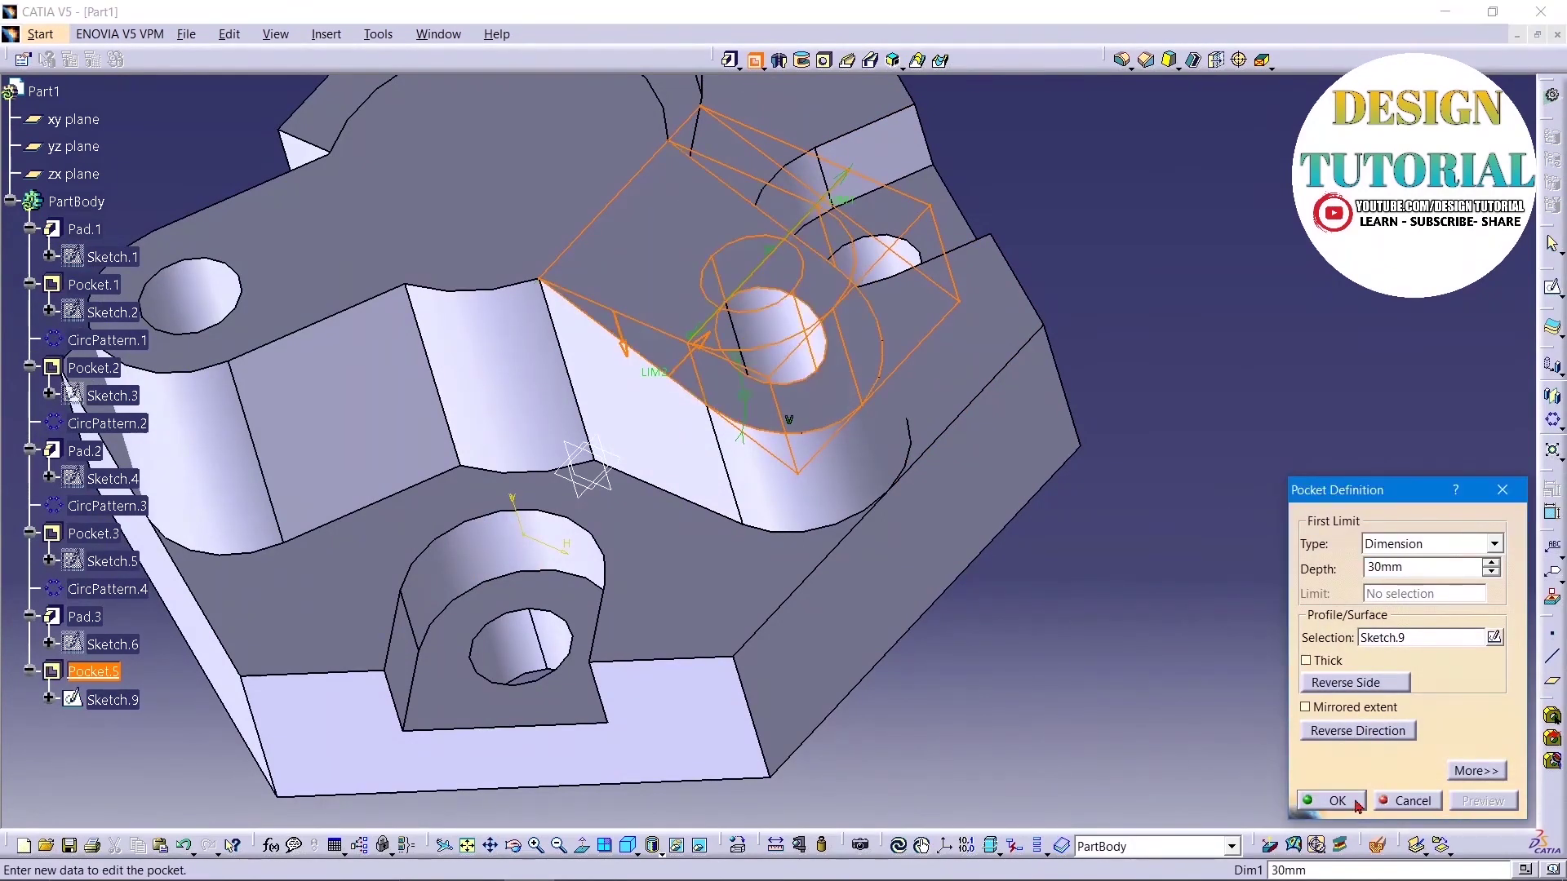
{"action": "left_click", "coordinate": [1342, 801]}
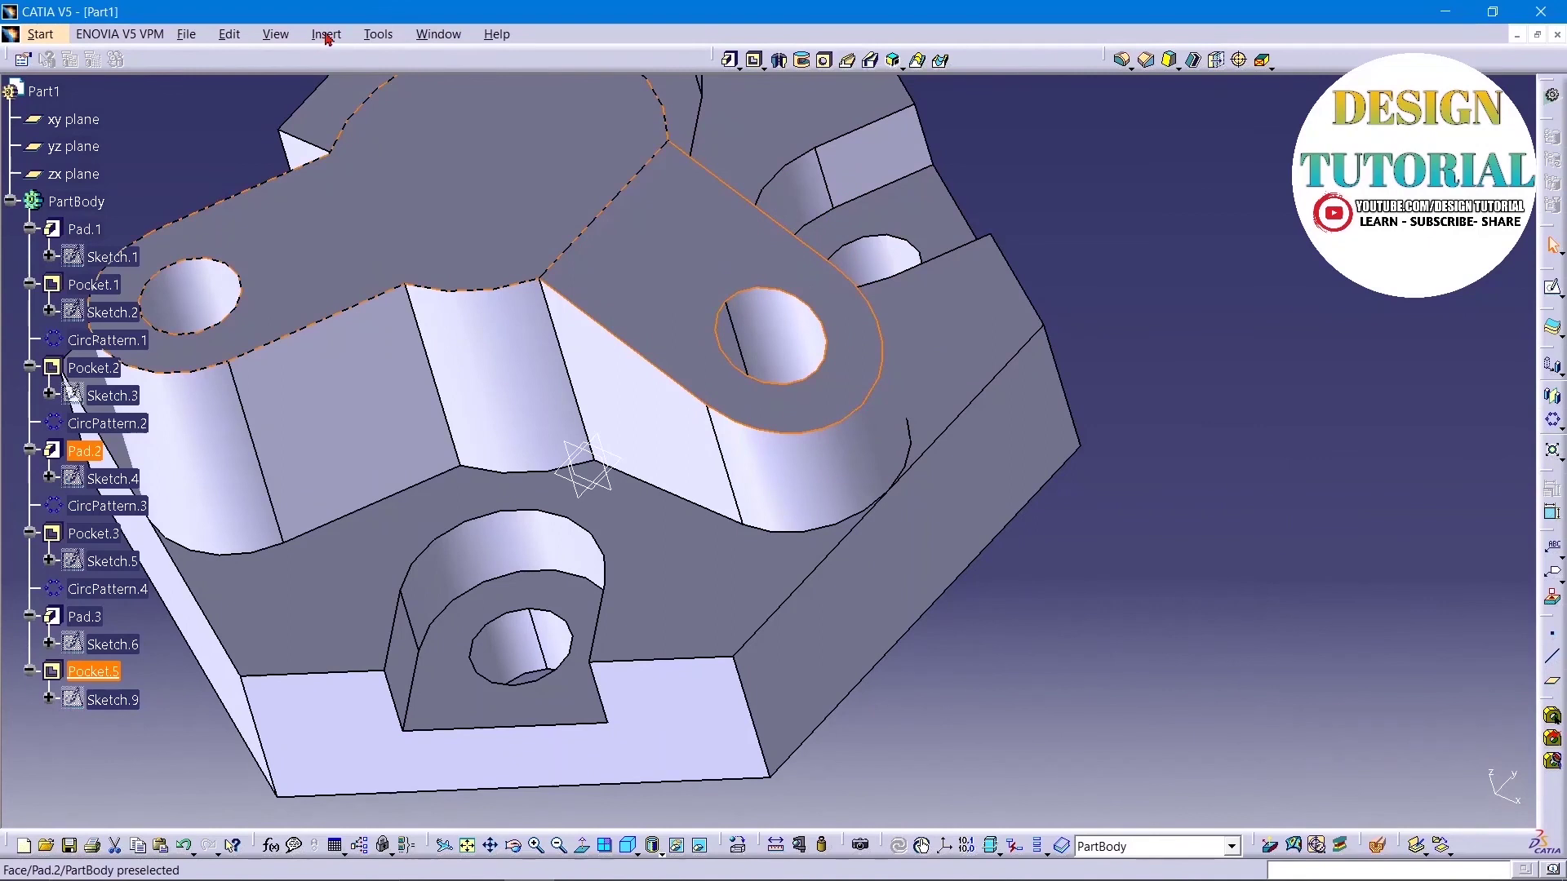
{"action": "left_click", "coordinate": [326, 35]}
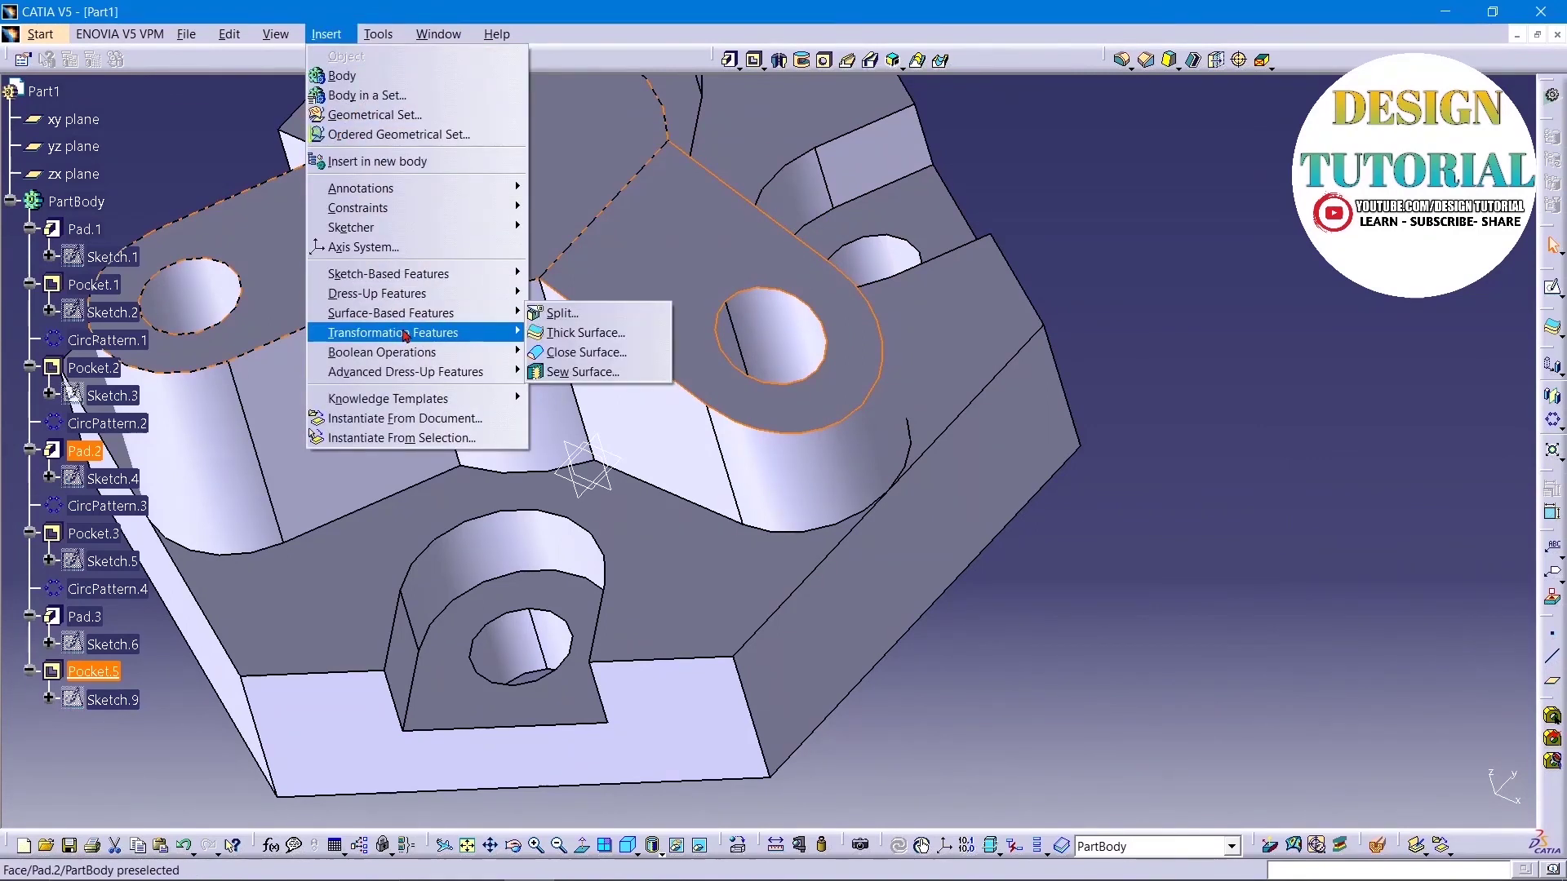
Step: Circular-pattern Pocket.5 into 3 instances at 120°, referenced on Pad.1's top face
{"action": "left_click", "coordinate": [582, 453]}
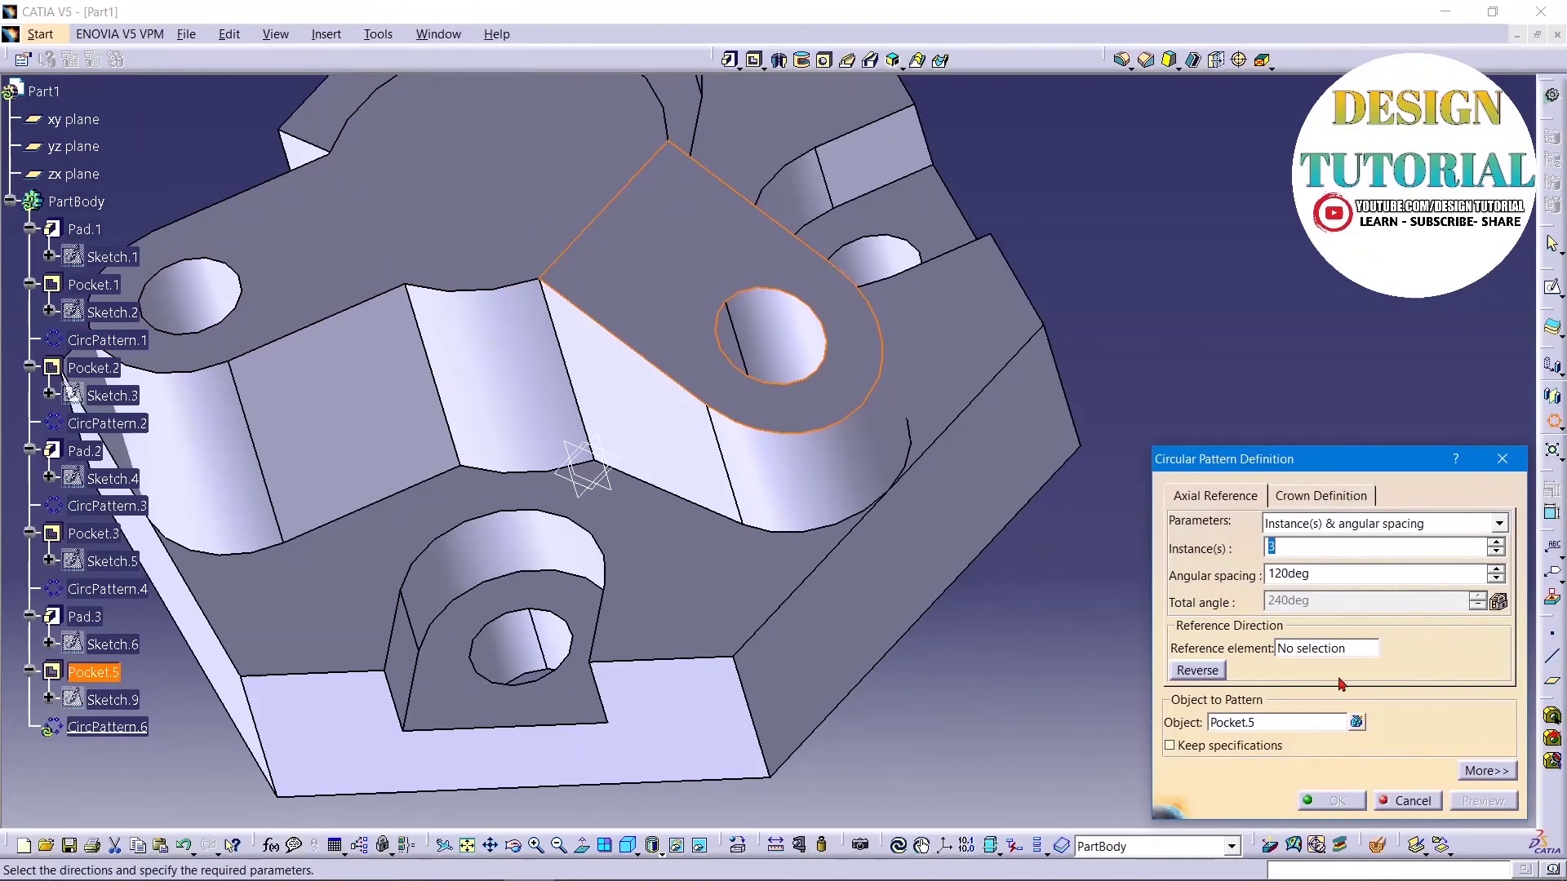
{"action": "left_click", "coordinate": [1318, 649]}
{"action": "left_click", "coordinate": [706, 561]}
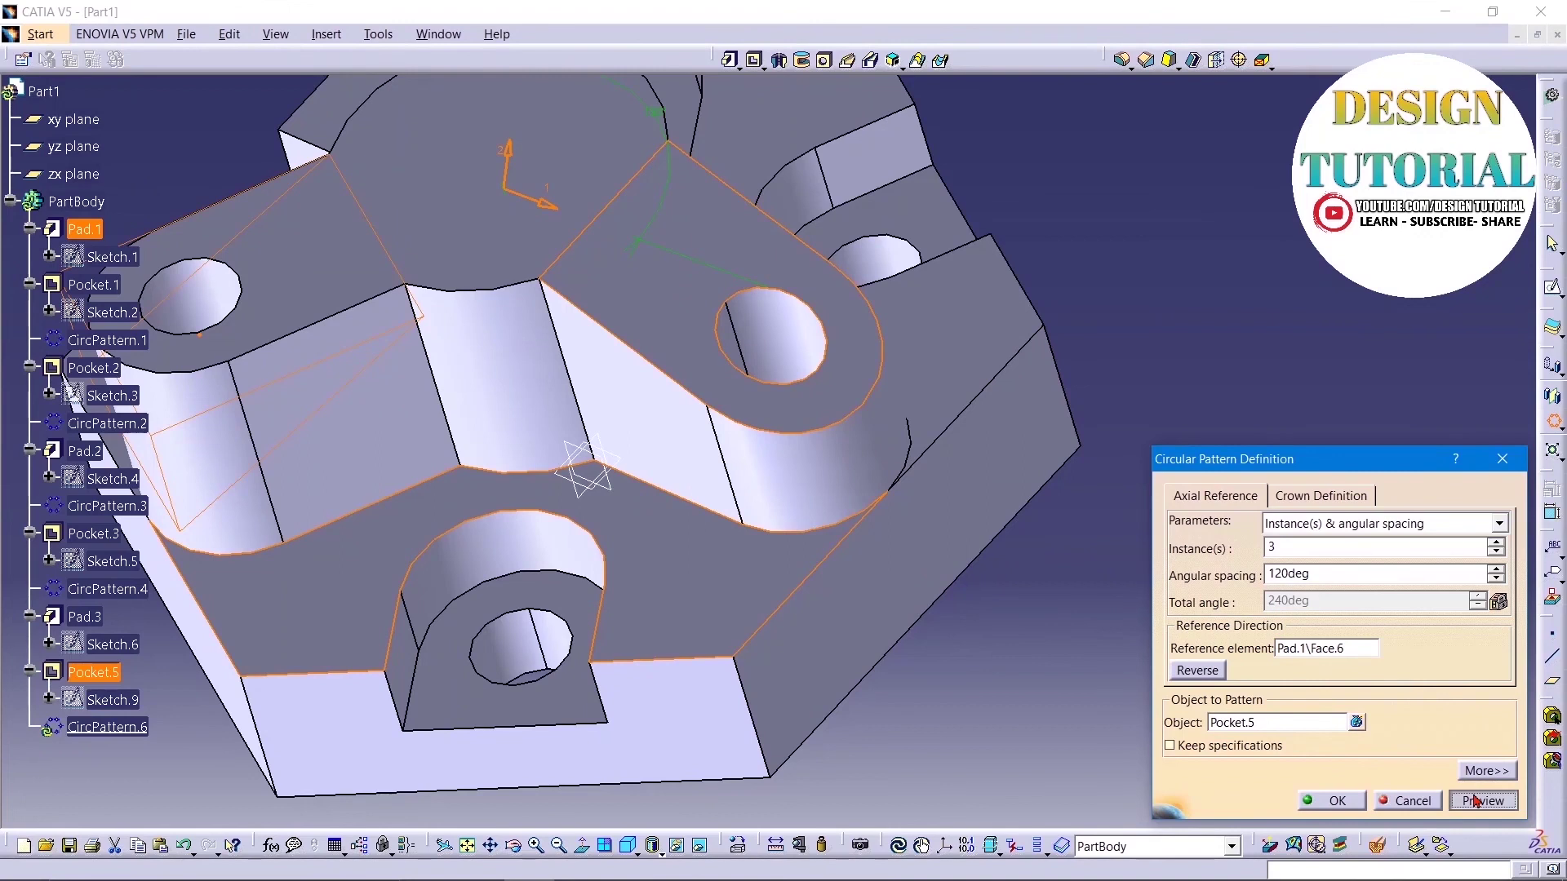
{"action": "left_click", "coordinate": [1476, 801]}
{"action": "mouse_move", "coordinate": [1224, 355]}
{"action": "middle_mouse_down"}
{"action": "mouse_move", "coordinate": [1222, 381]}
{"action": "mouse_move", "coordinate": [1217, 340]}
{"action": "mouse_move", "coordinate": [1241, 405]}
{"action": "middle_mouse_up"}
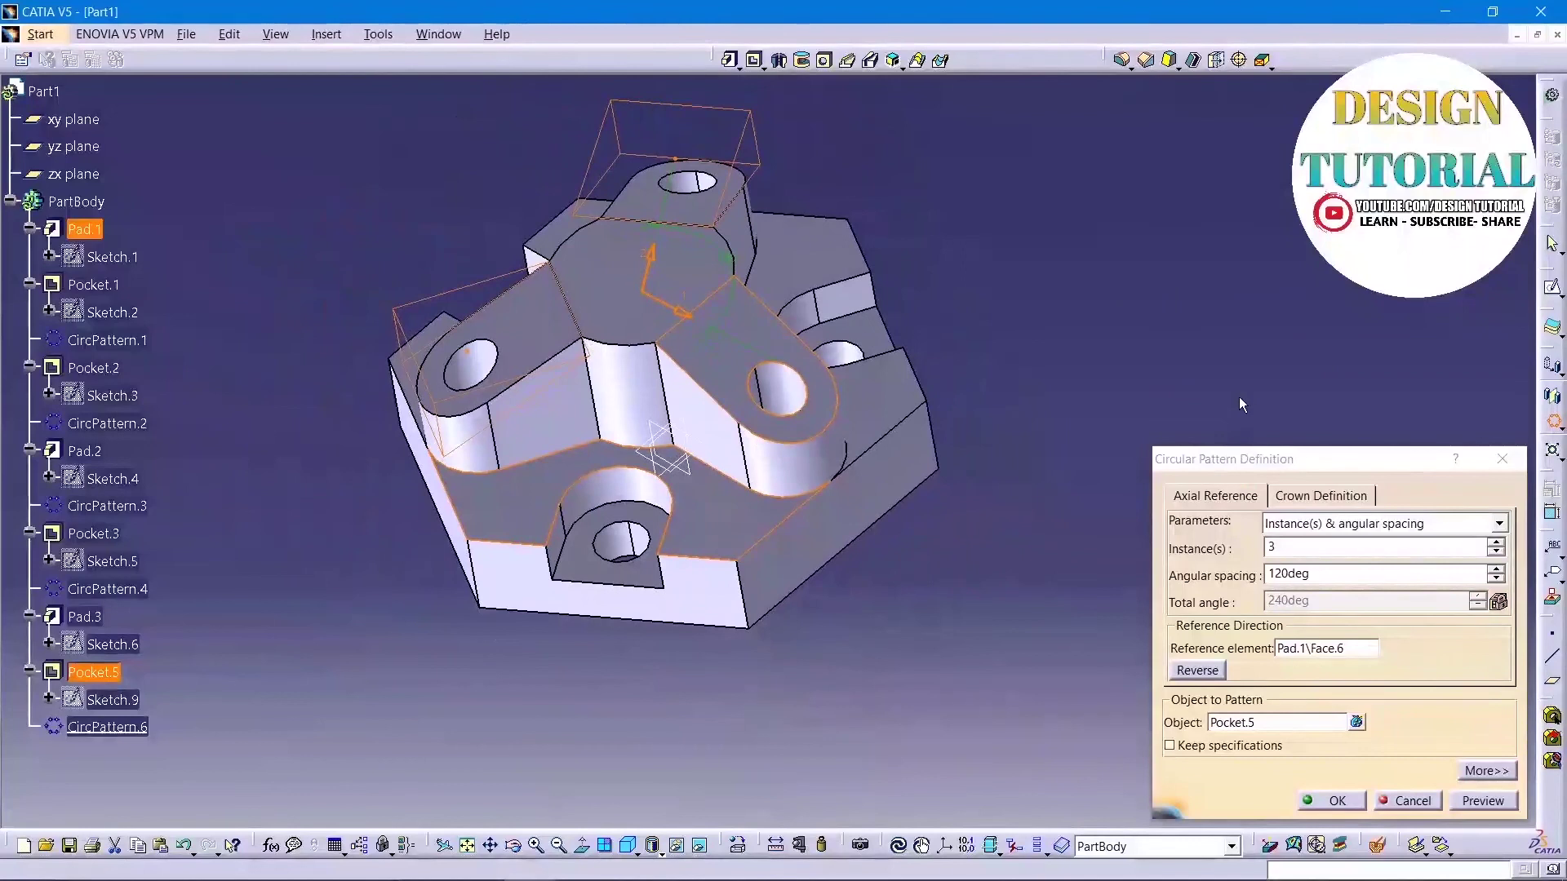
{"action": "left_click", "coordinate": [1337, 799]}
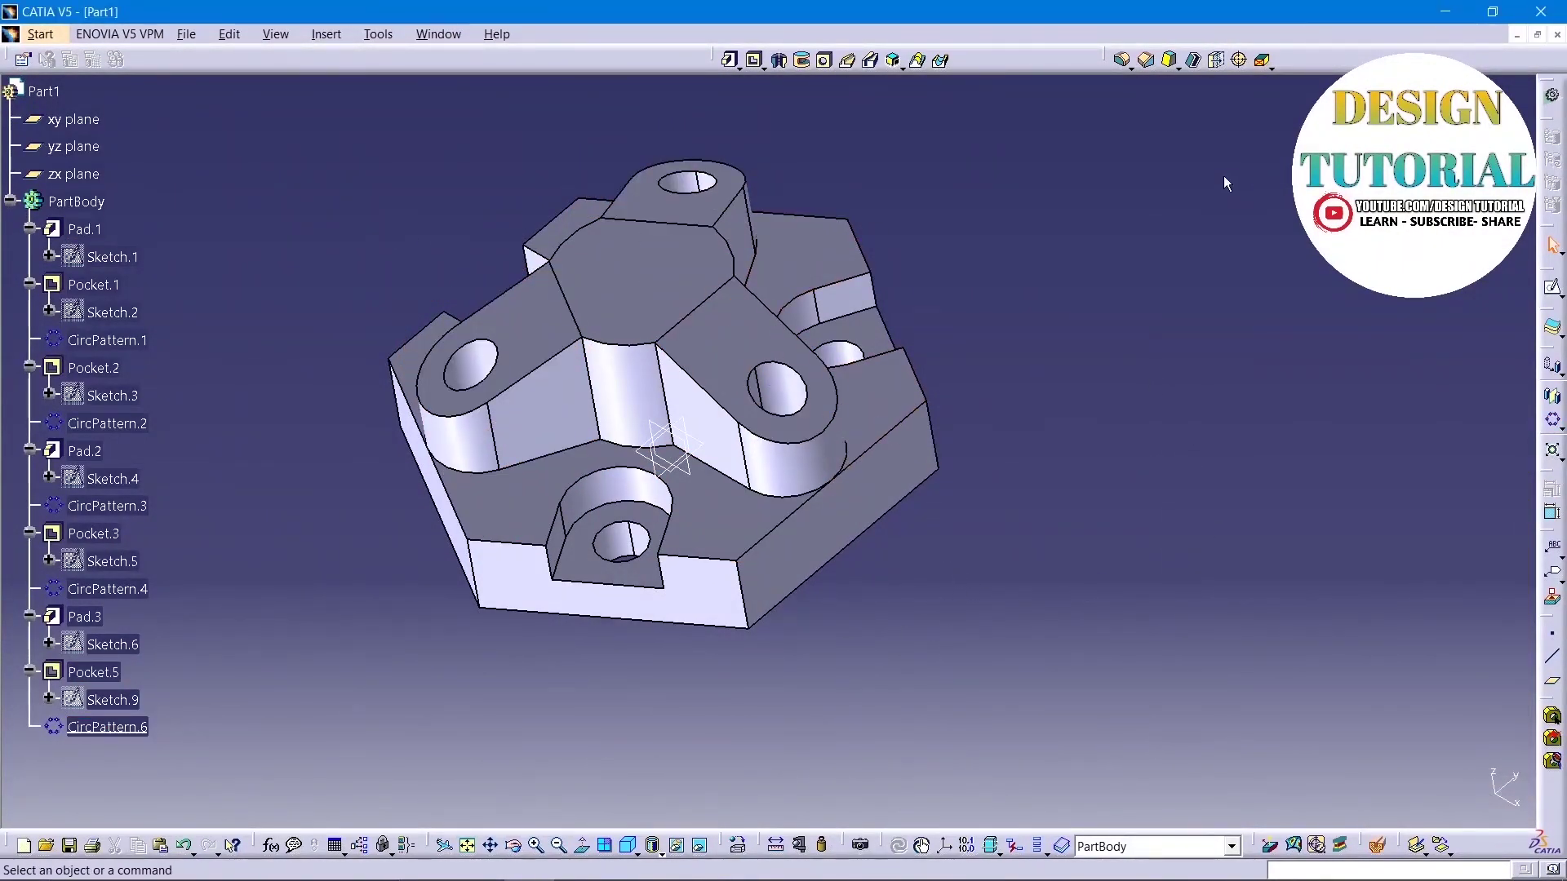
Step: View the xy plane head-on and switch the display to Shading with Material
{"action": "left_click", "coordinate": [90, 124]}
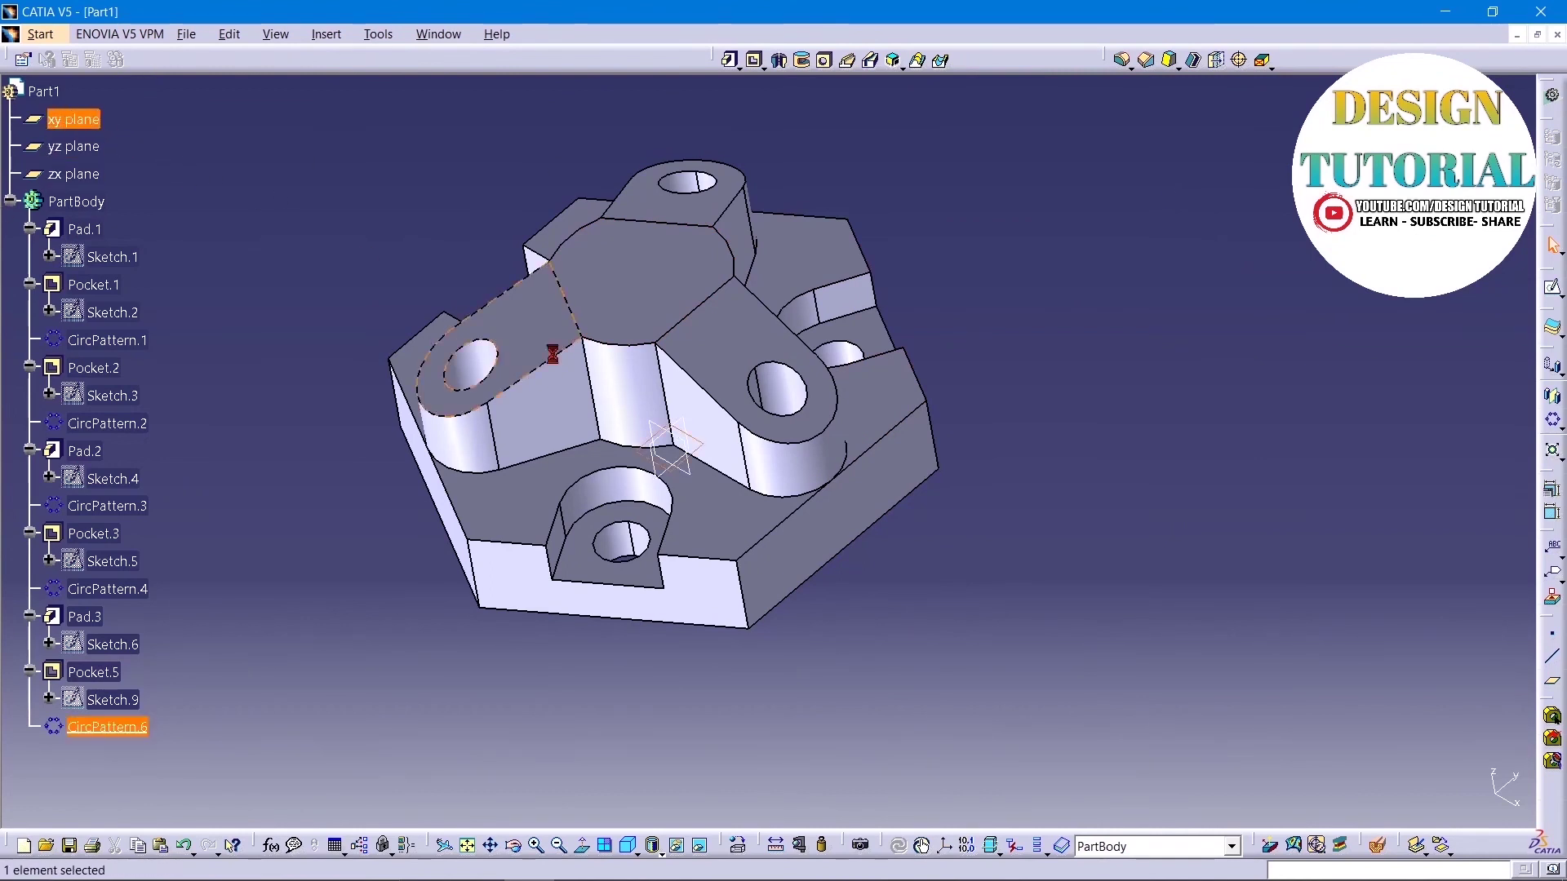
{"action": "left_click", "coordinate": [581, 845]}
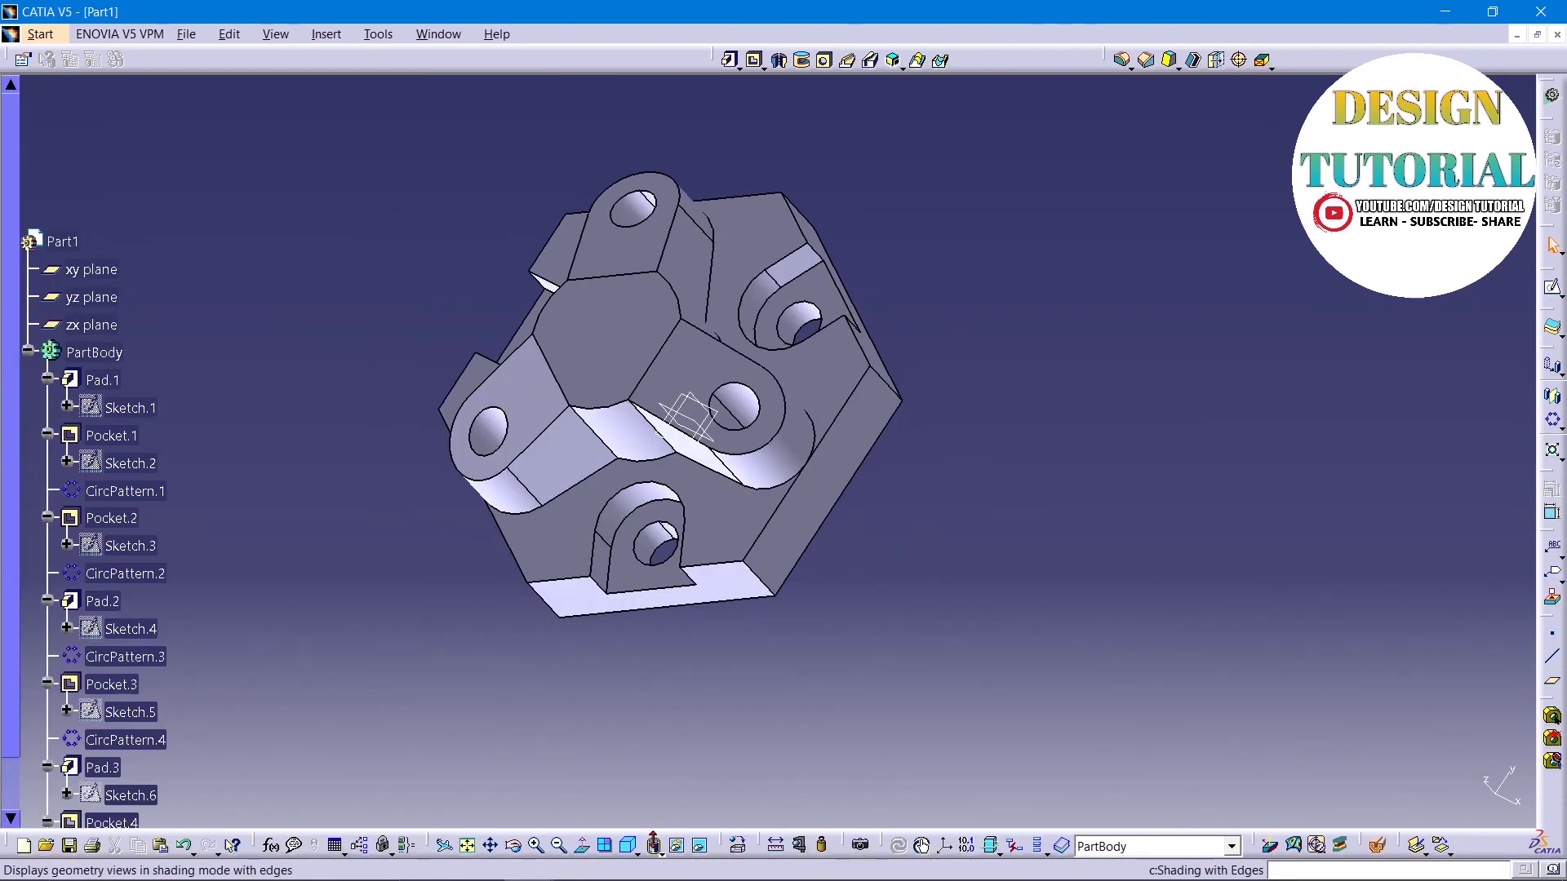
{"action": "left_click", "coordinate": [655, 849]}
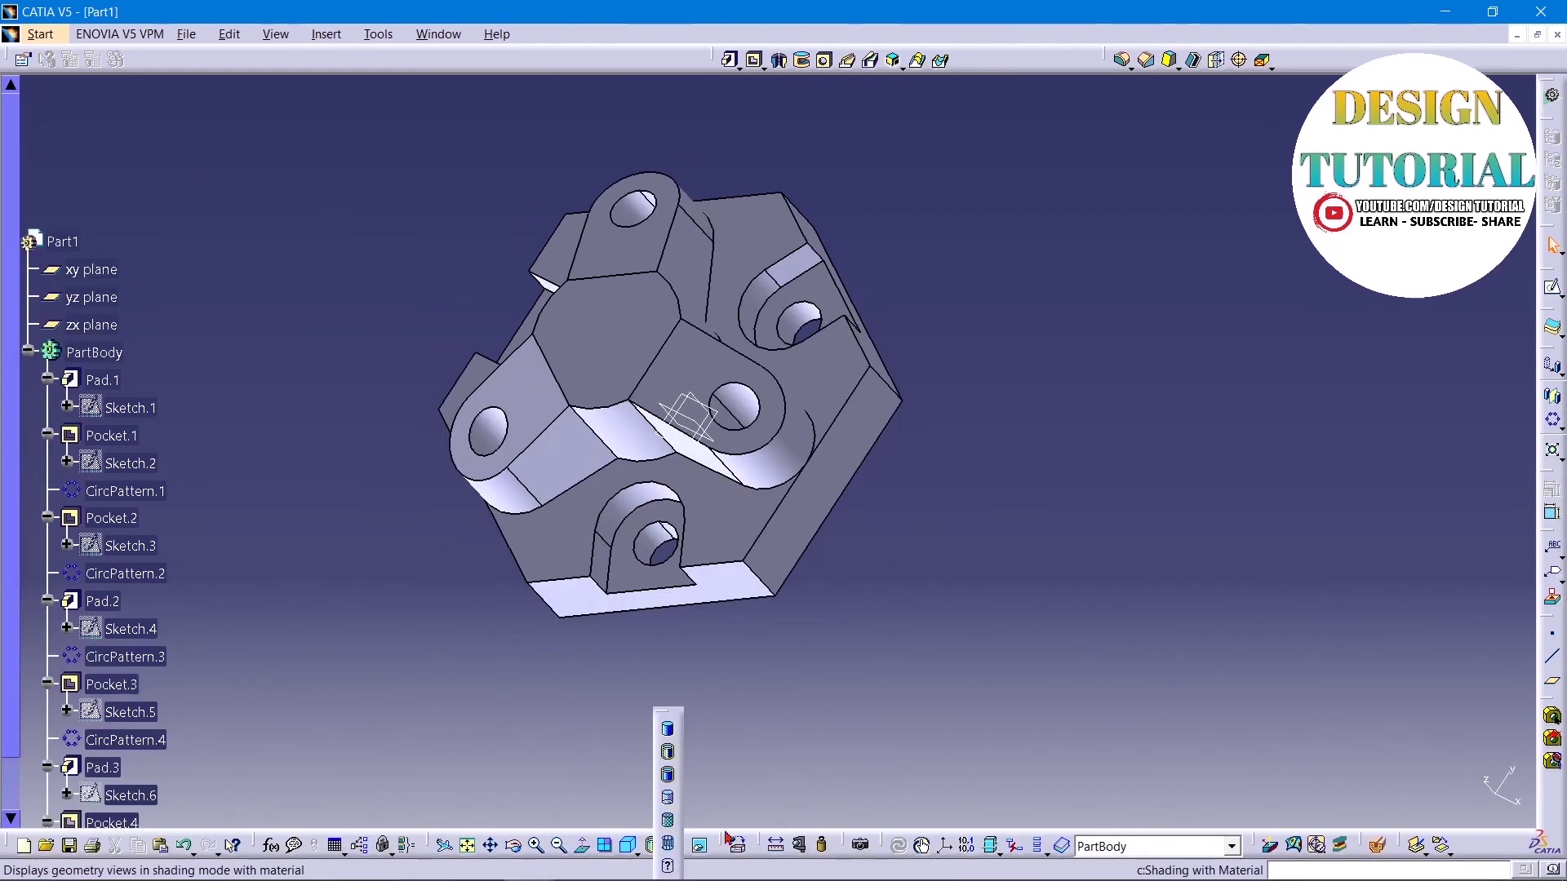
{"action": "left_click", "coordinate": [667, 822]}
Step: Drag DS Yellow from the material library's Painting category onto the part body
{"action": "left_click", "coordinate": [738, 845]}
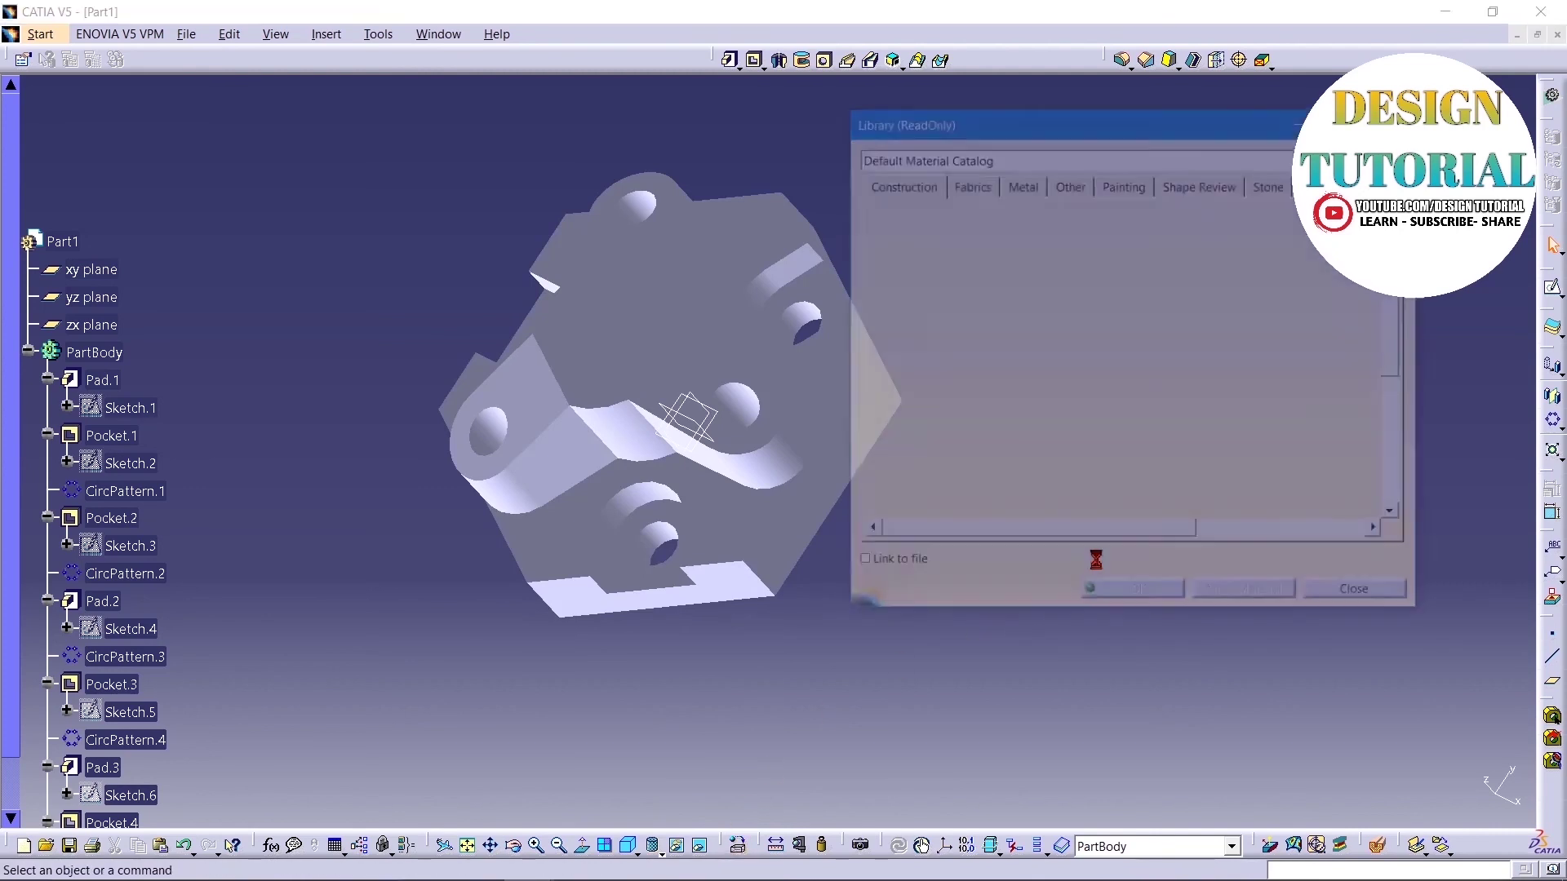
{"action": "scroll", "coordinate": [975, 380], "scroll_direction": "down", "scroll_amount": 1}
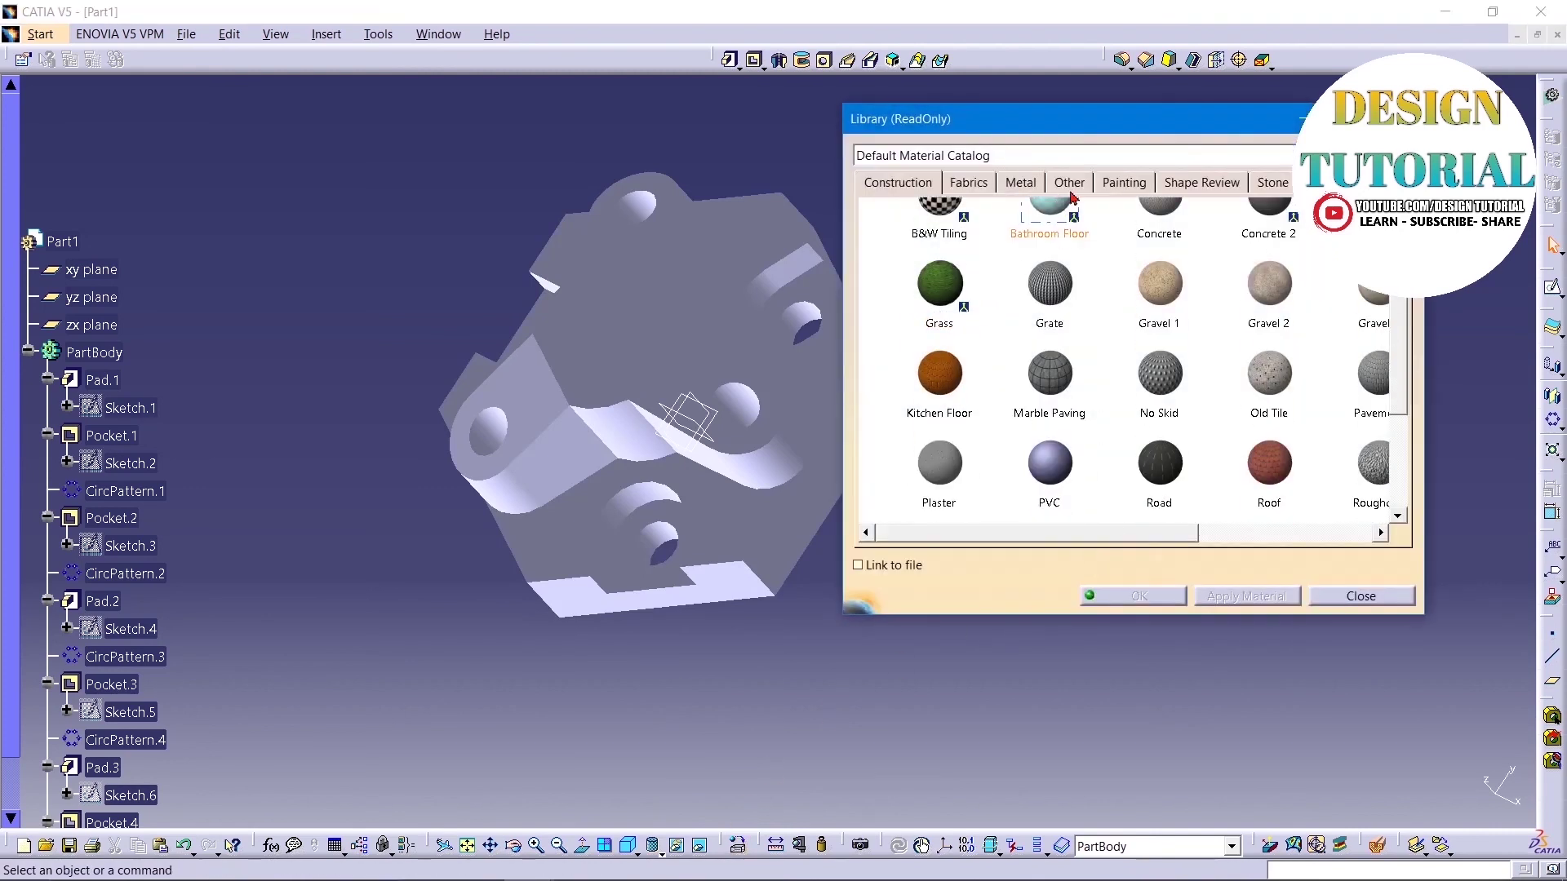
{"action": "left_click", "coordinate": [1095, 186]}
{"action": "scroll", "coordinate": [1097, 359], "scroll_direction": "down", "scroll_amount": 1}
{"action": "scroll", "coordinate": [1097, 363], "scroll_direction": "down", "scroll_amount": 1}
{"action": "scroll", "coordinate": [1110, 371], "scroll_direction": "down", "scroll_amount": 1}
{"action": "left_click", "coordinate": [1126, 187]}
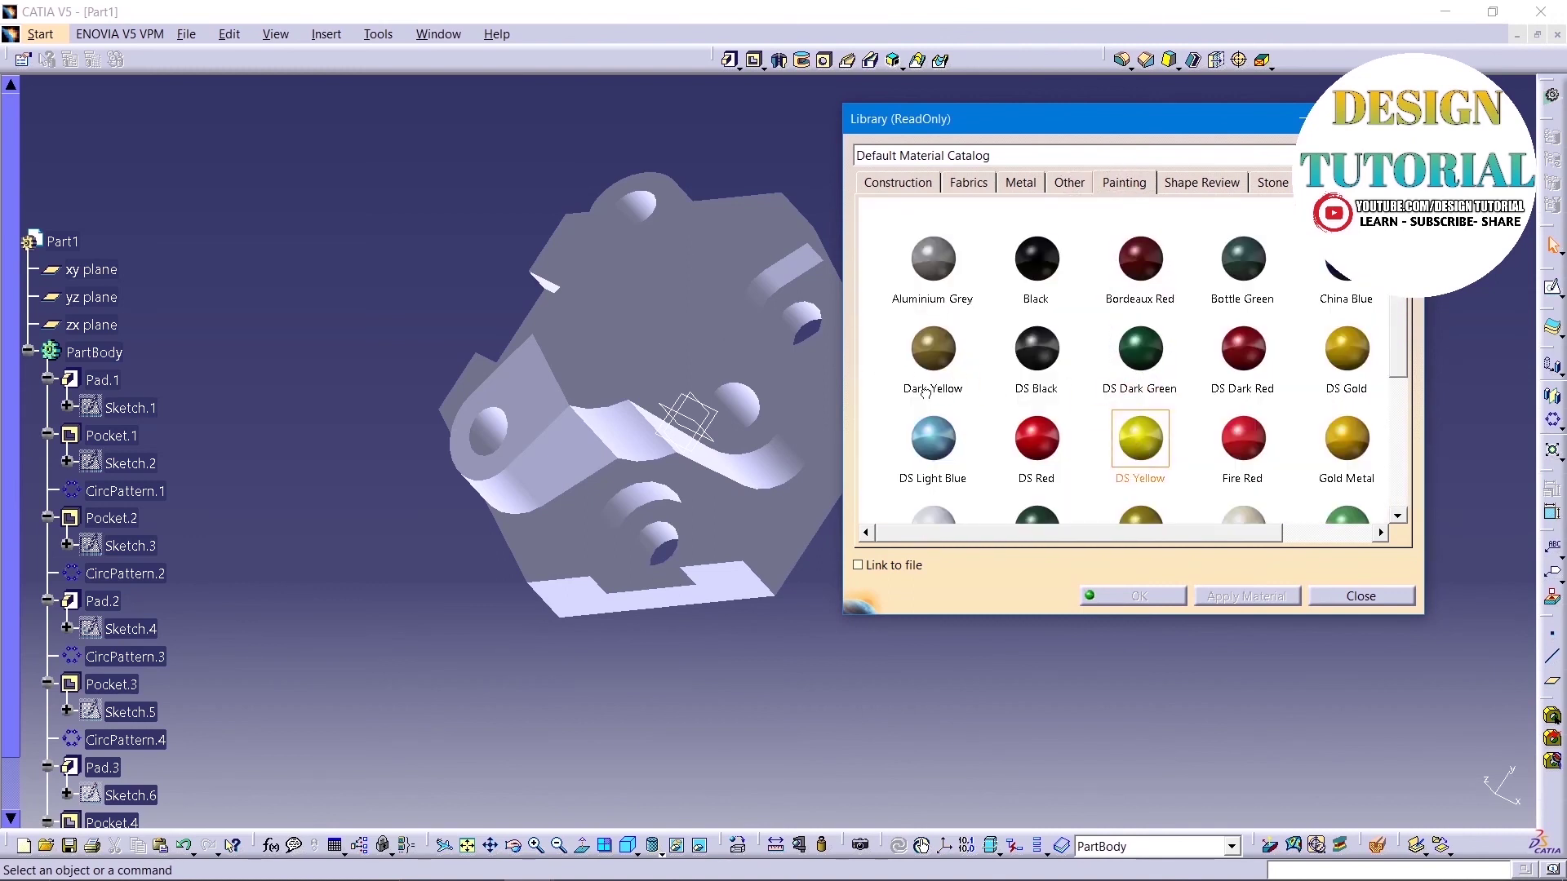
{"action": "left_click_drag", "start_coordinate": [1160, 453], "coordinate": [653, 306]}
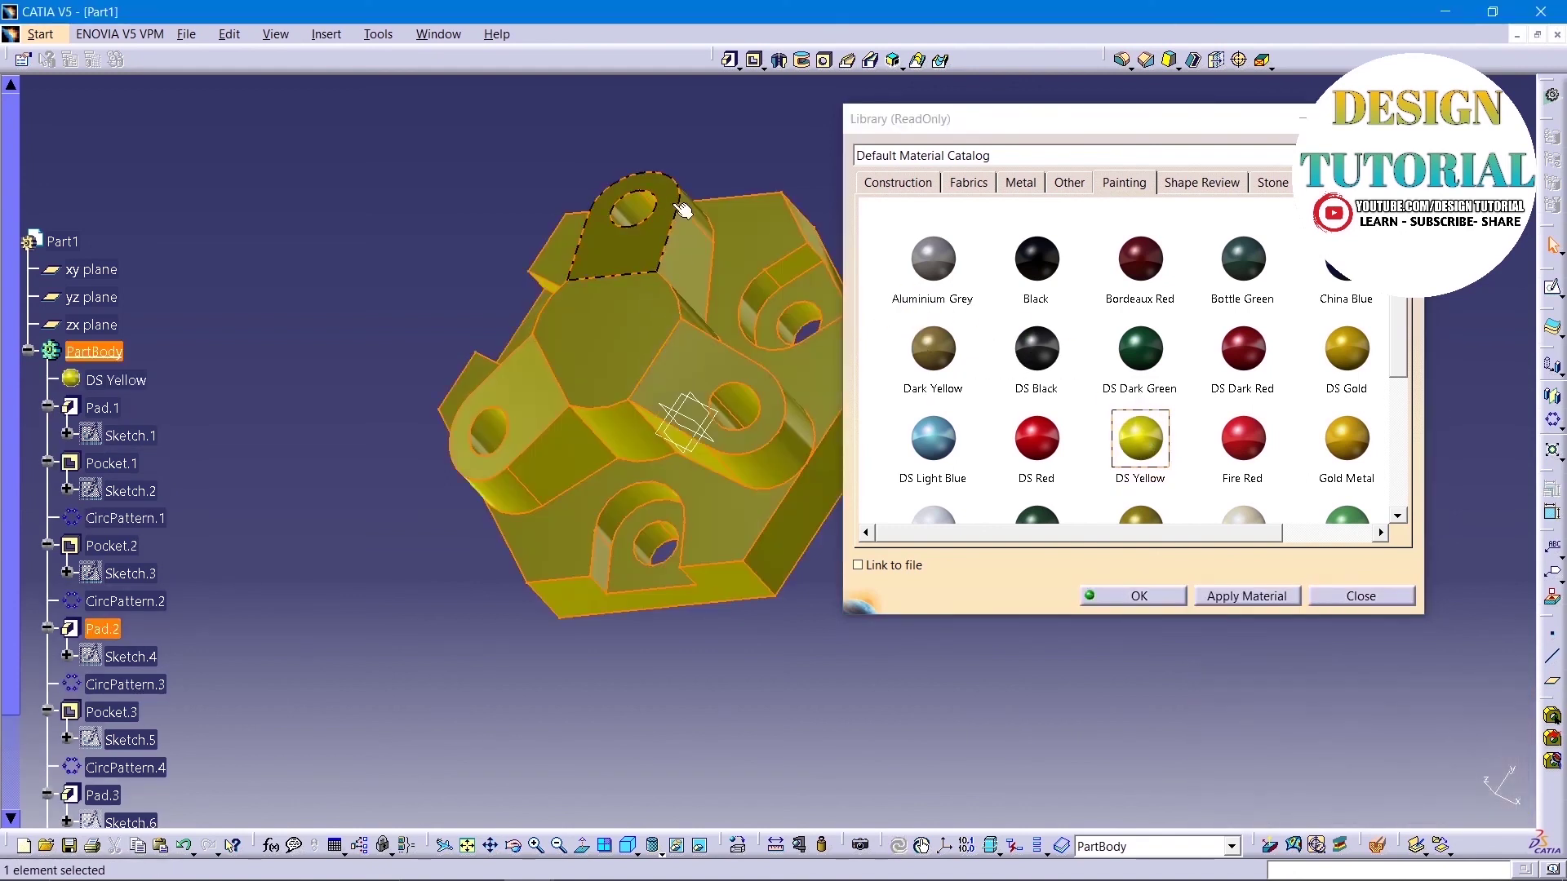
{"action": "left_click", "coordinate": [763, 127]}
{"action": "left_click", "coordinate": [1359, 598]}
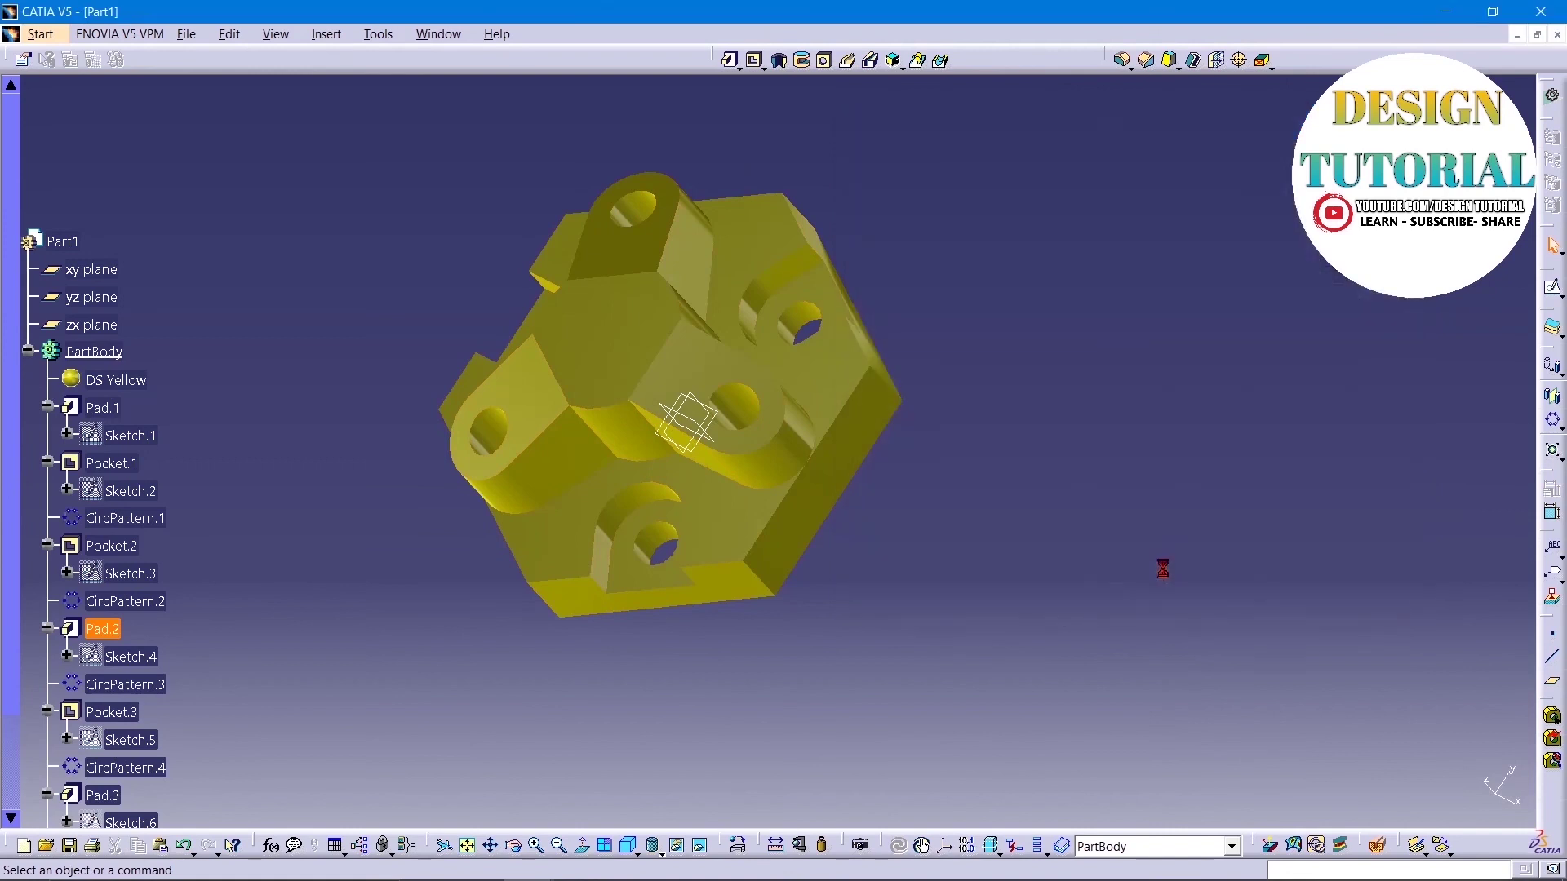
{"action": "middle_click_drag", "start_coordinate": [1046, 525], "coordinate": [914, 454]}
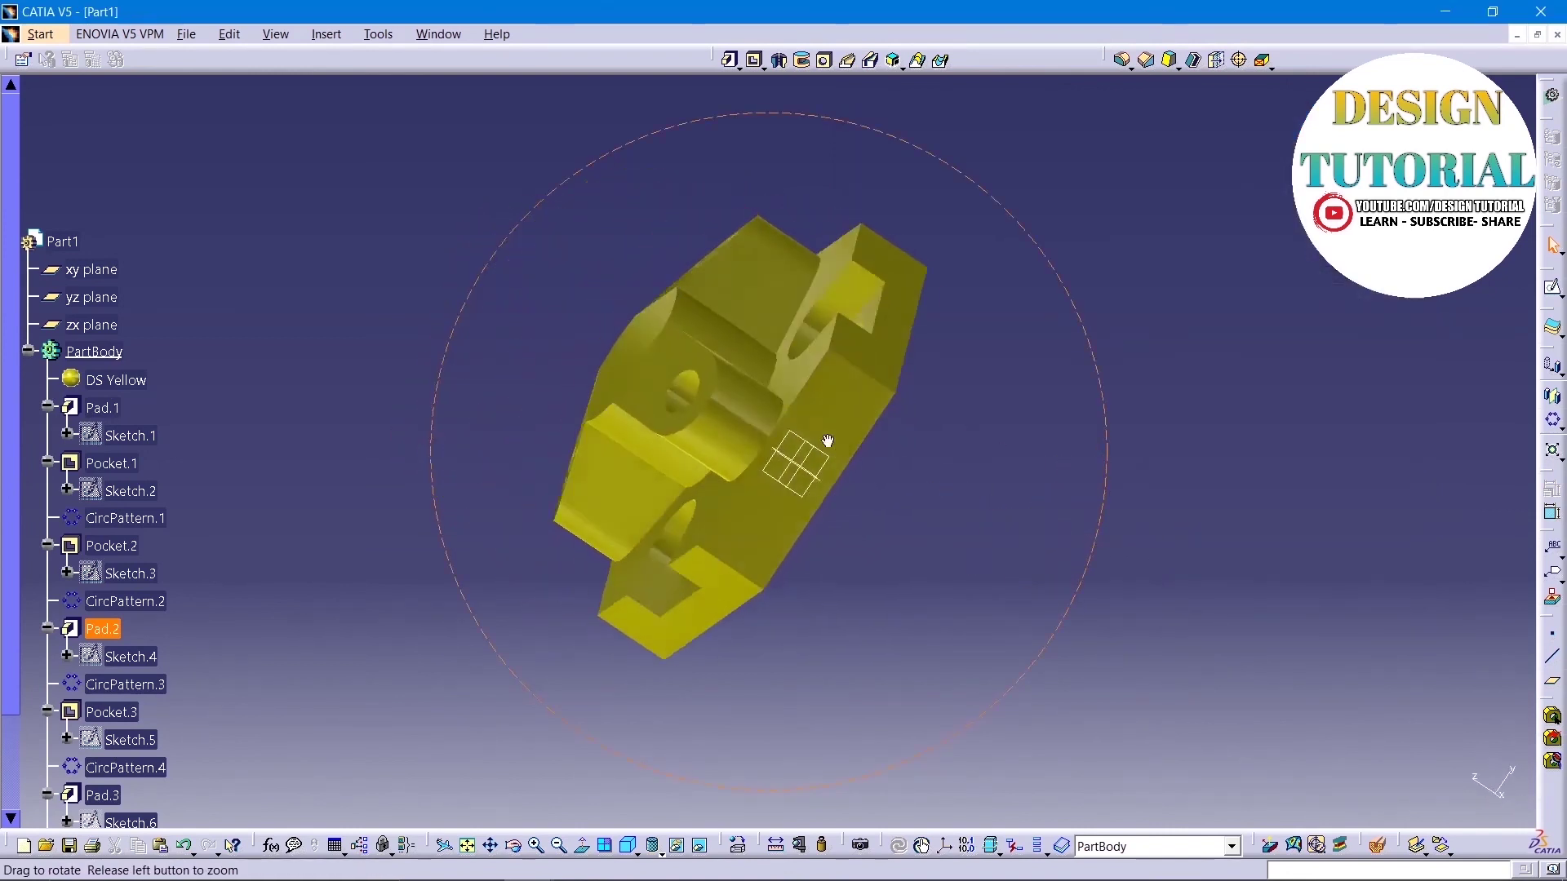
{"action": "middle_click_drag", "start_coordinate": [914, 455], "coordinate": [937, 580]}
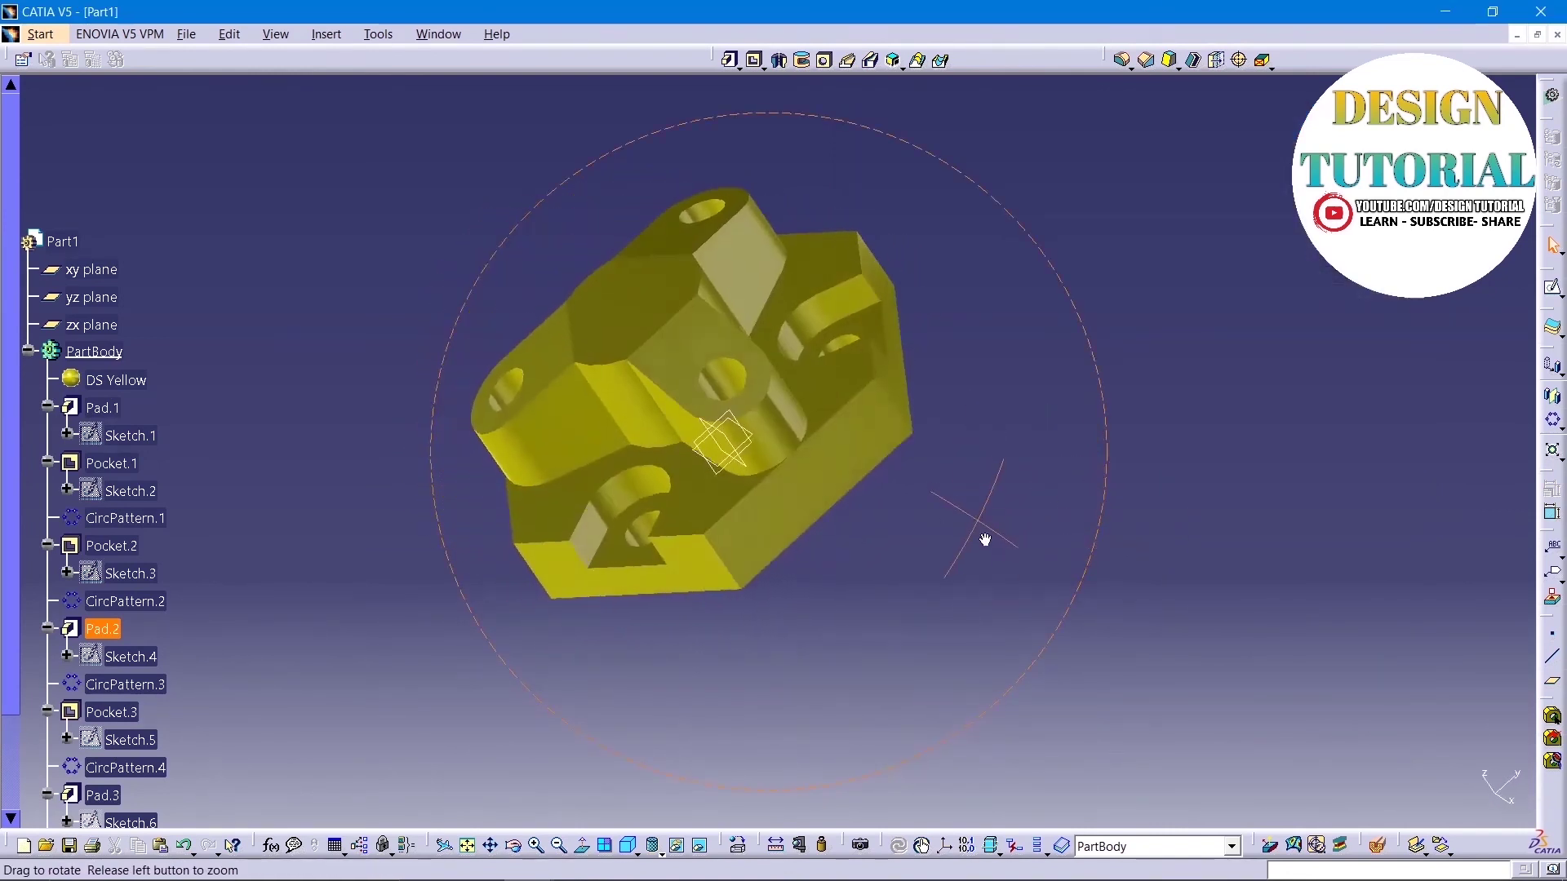